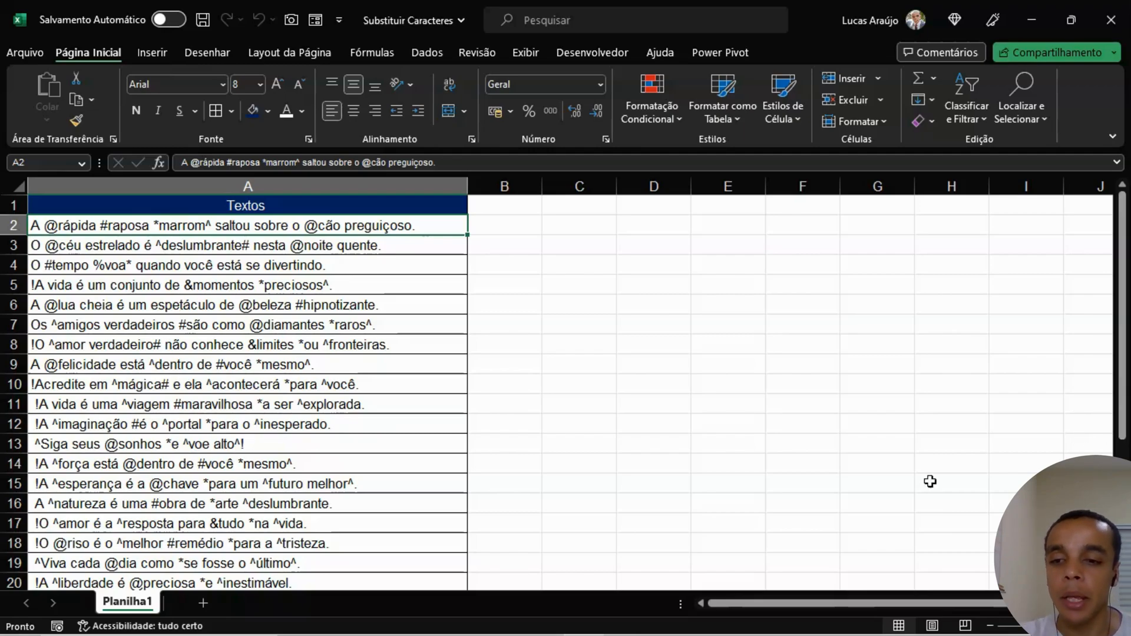
Step: Create a copy of the sheet Planilha1 and place it at the end of the workbook
right_click(127, 607)
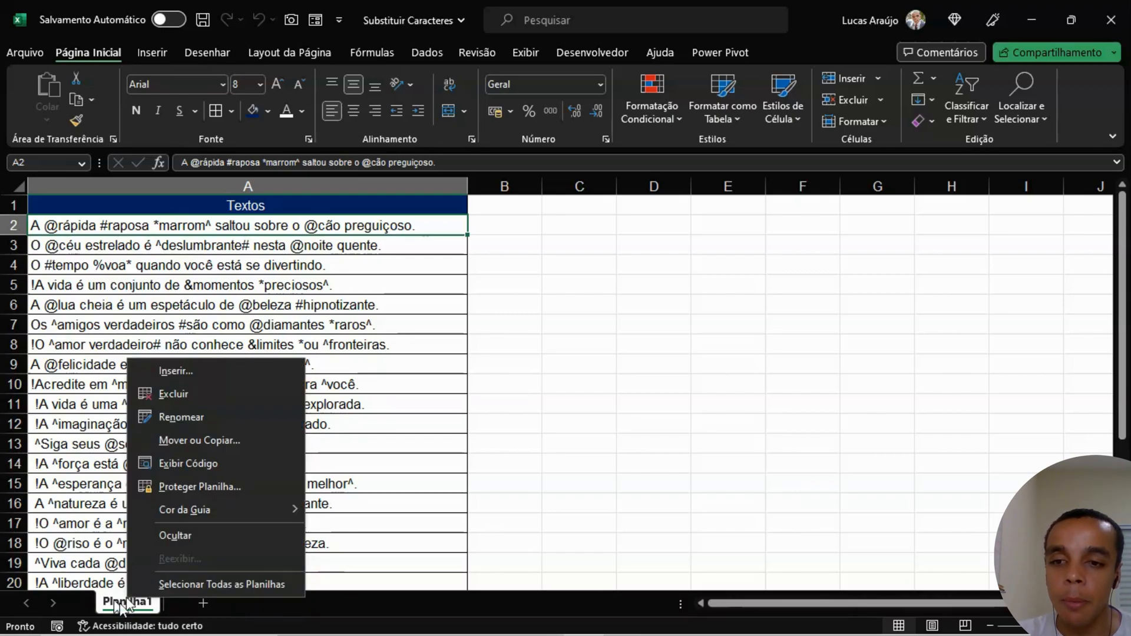
left_click(232, 440)
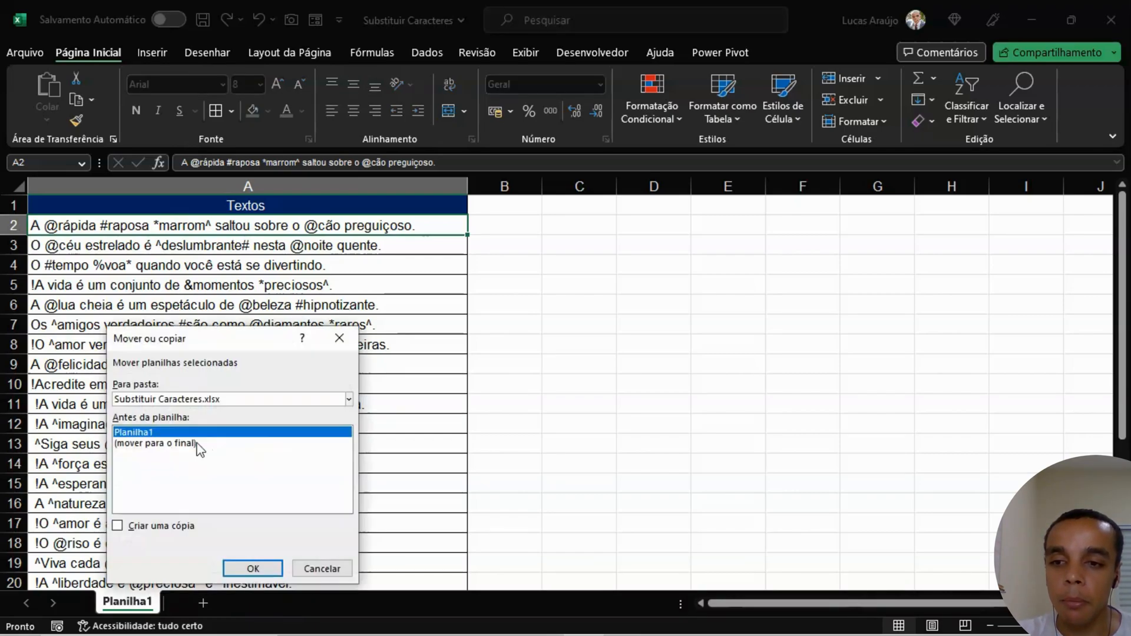
left_click(234, 443)
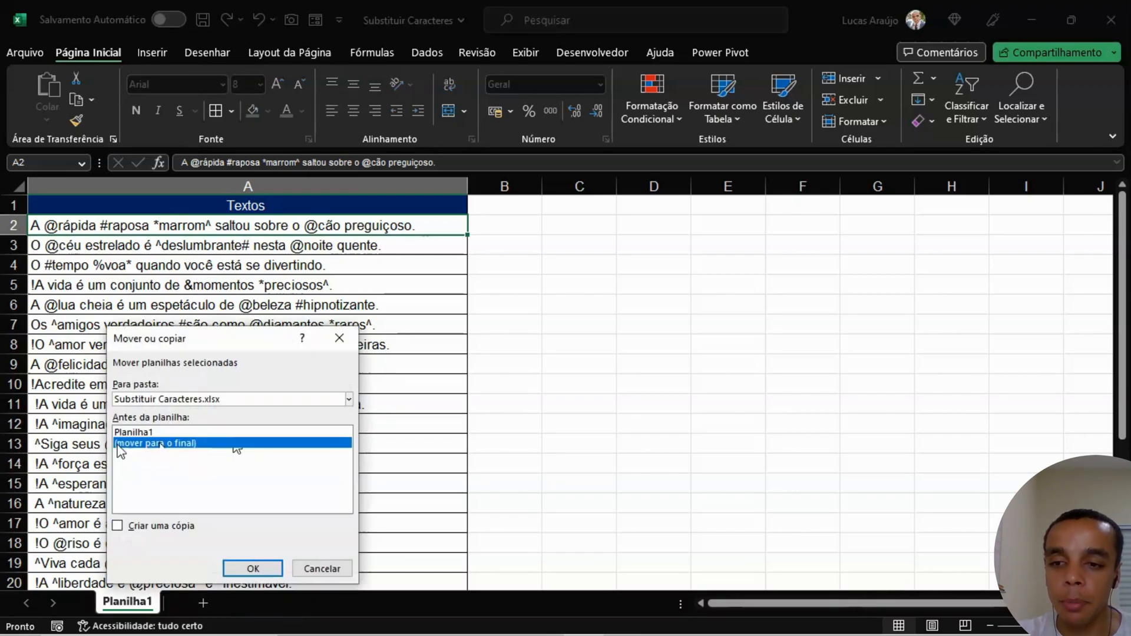
left_click(166, 527)
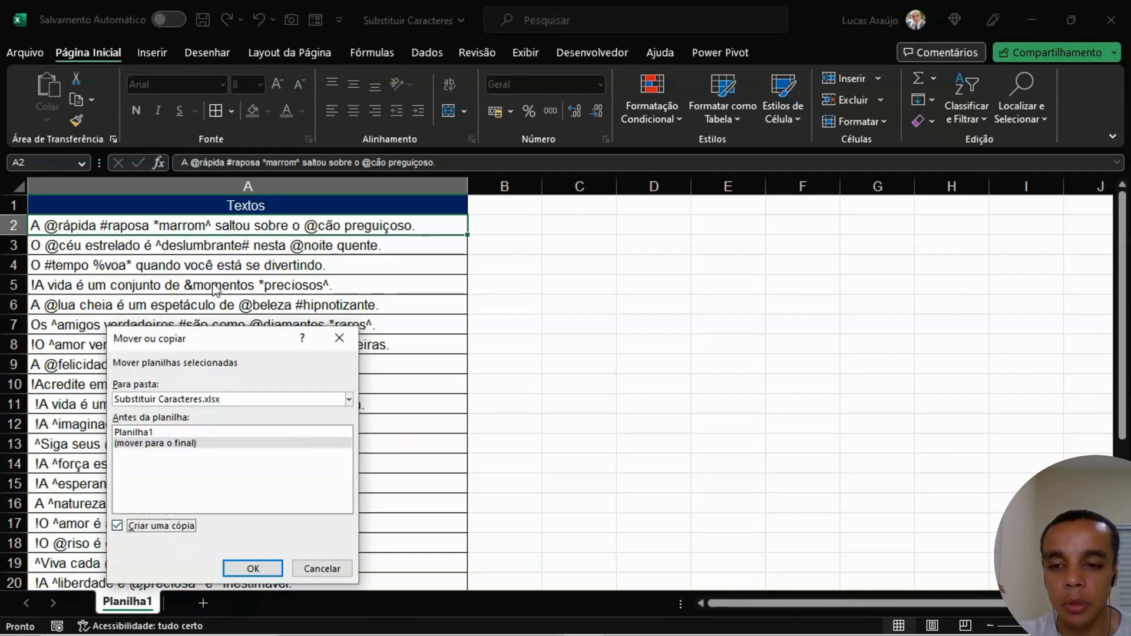
left_click(229, 568)
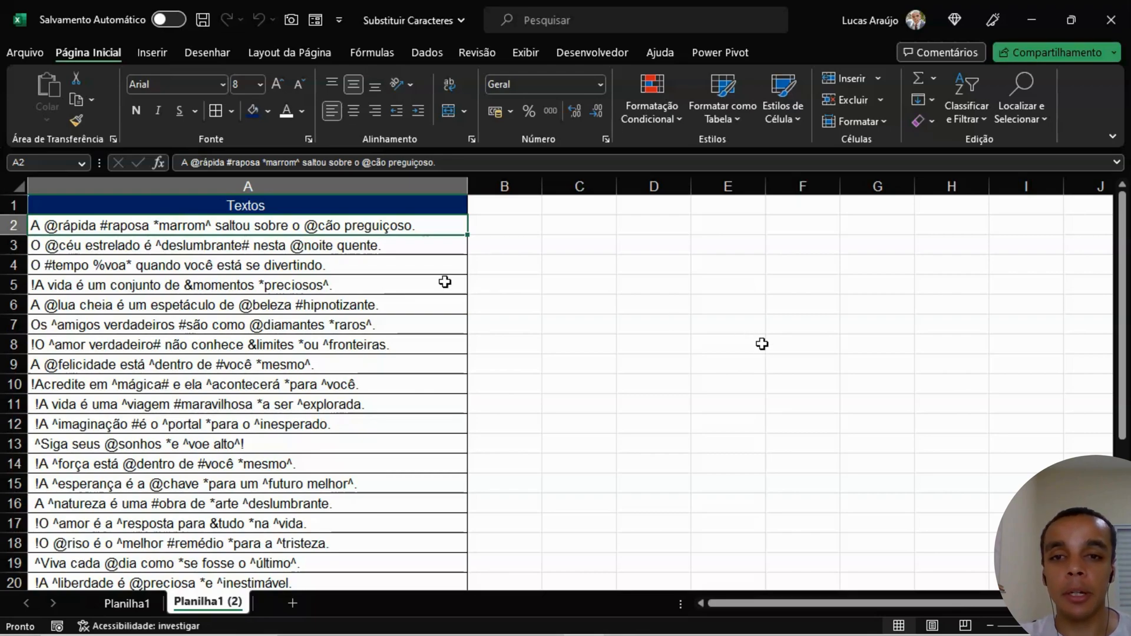
Step: Remove every @ character from the copied sheet by replacing all occurrences with nothing
left_click(624, 286)
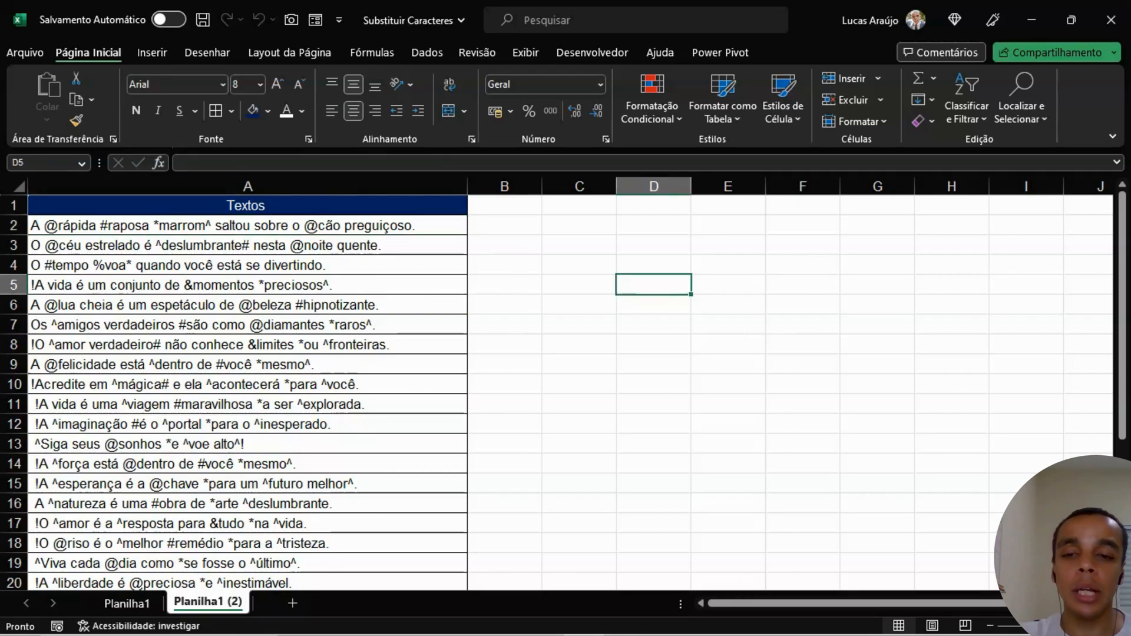
key("ctrl+l")
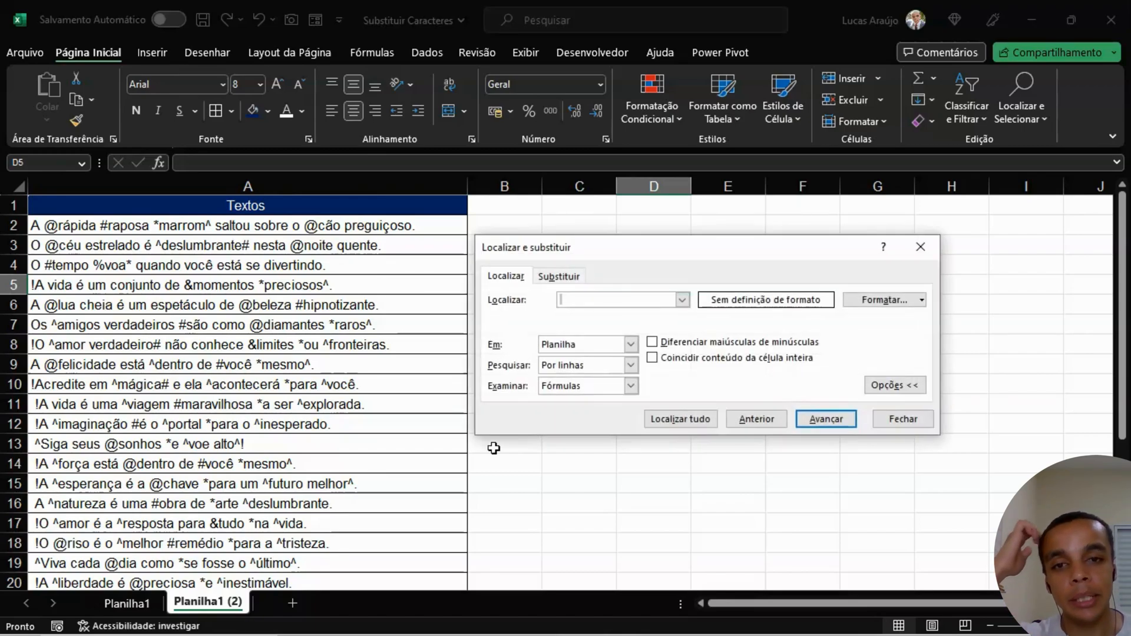
left_click_drag(693, 251, 652, 257)
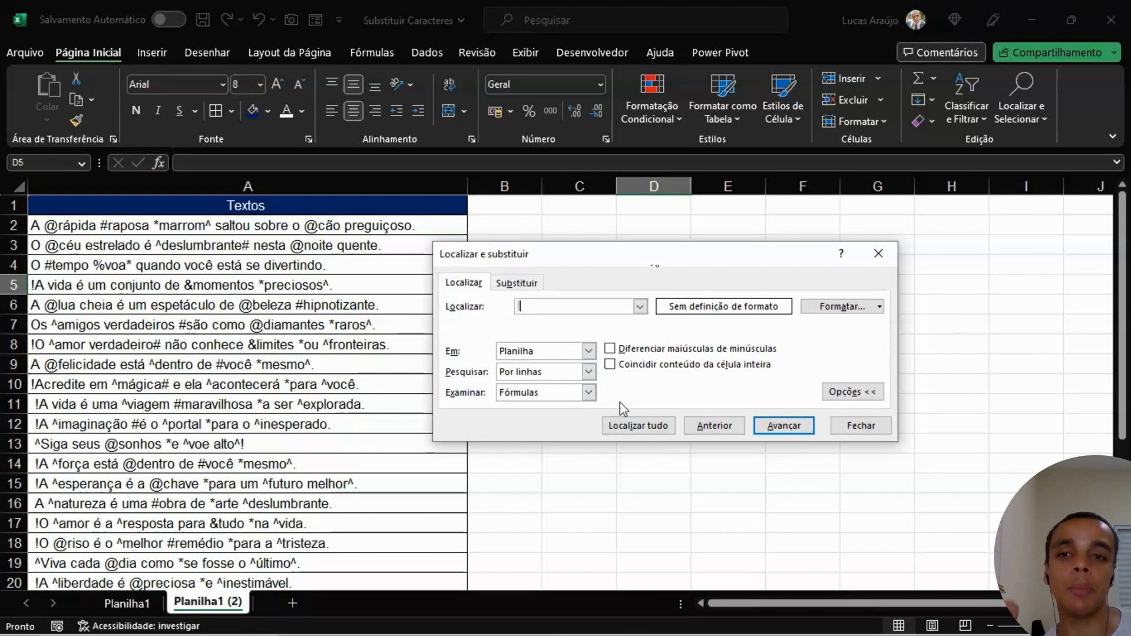
left_click(517, 283)
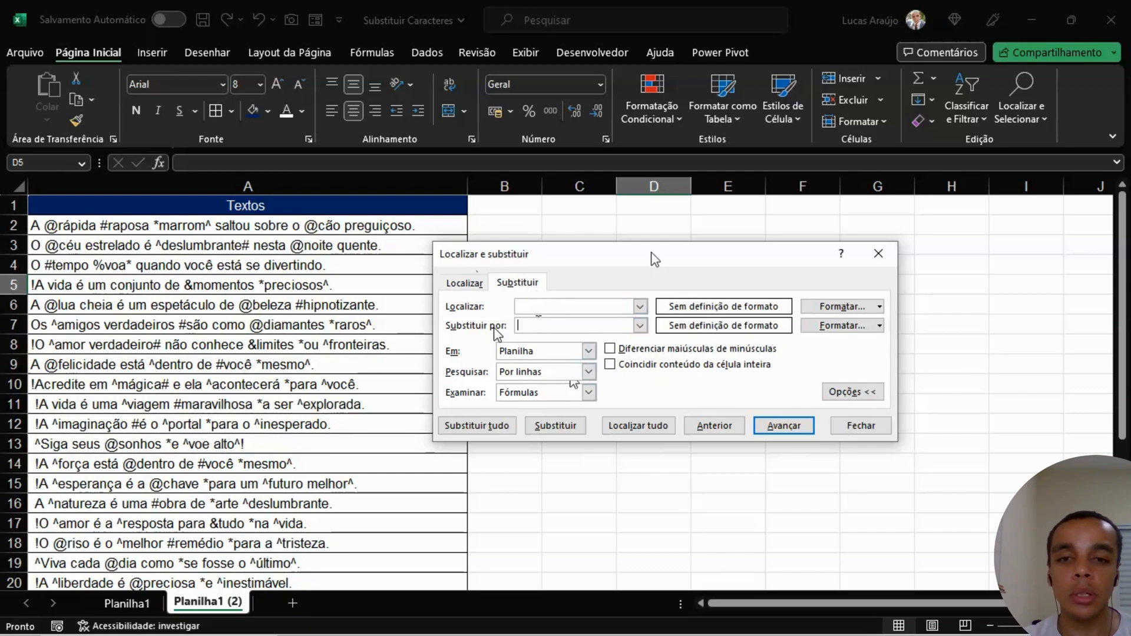
left_click(522, 307)
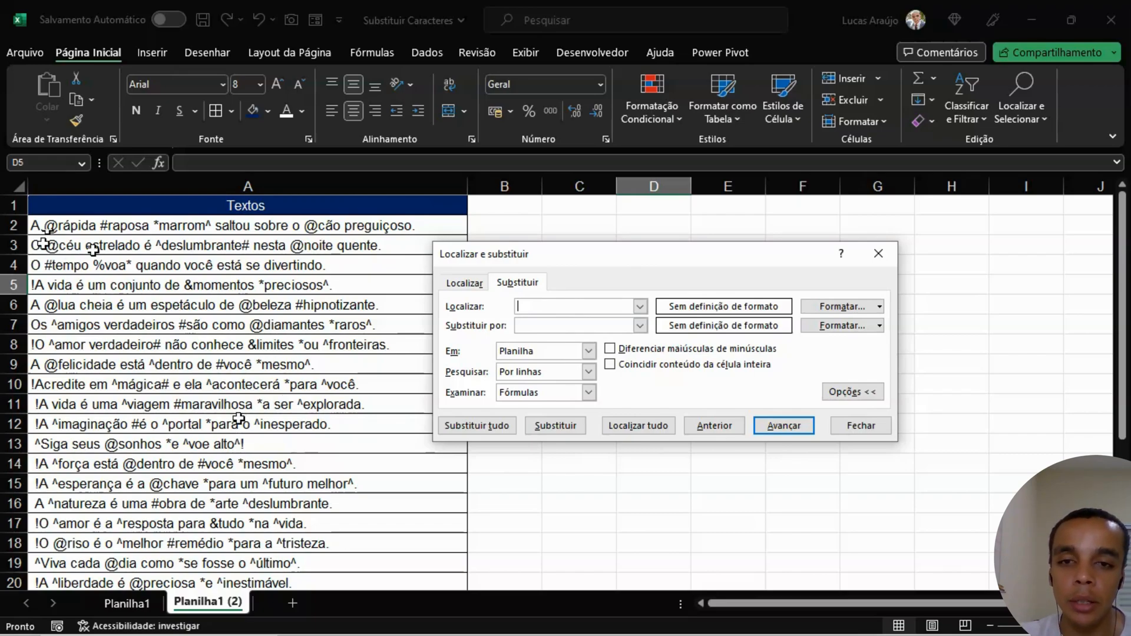
type("@")
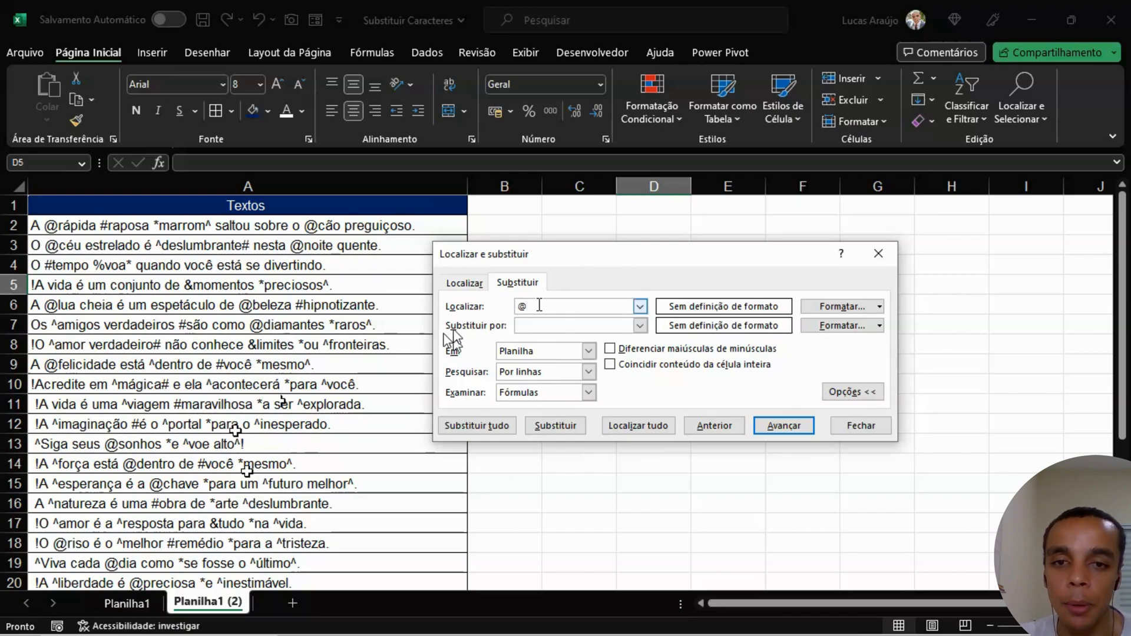
left_click(524, 325)
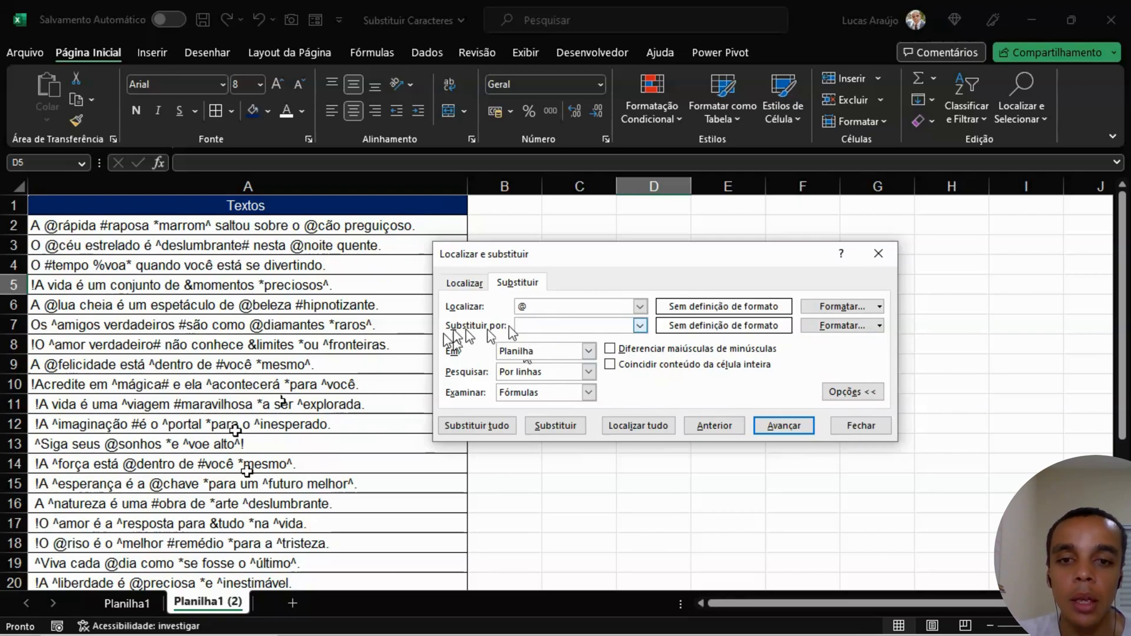
left_click(473, 427)
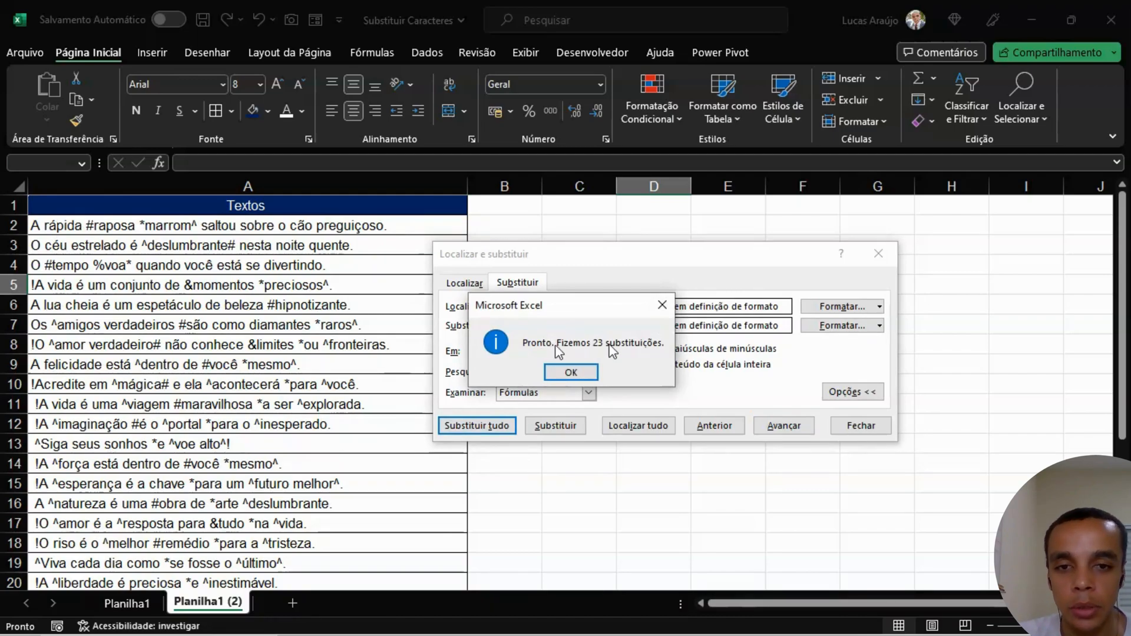
left_click(573, 373)
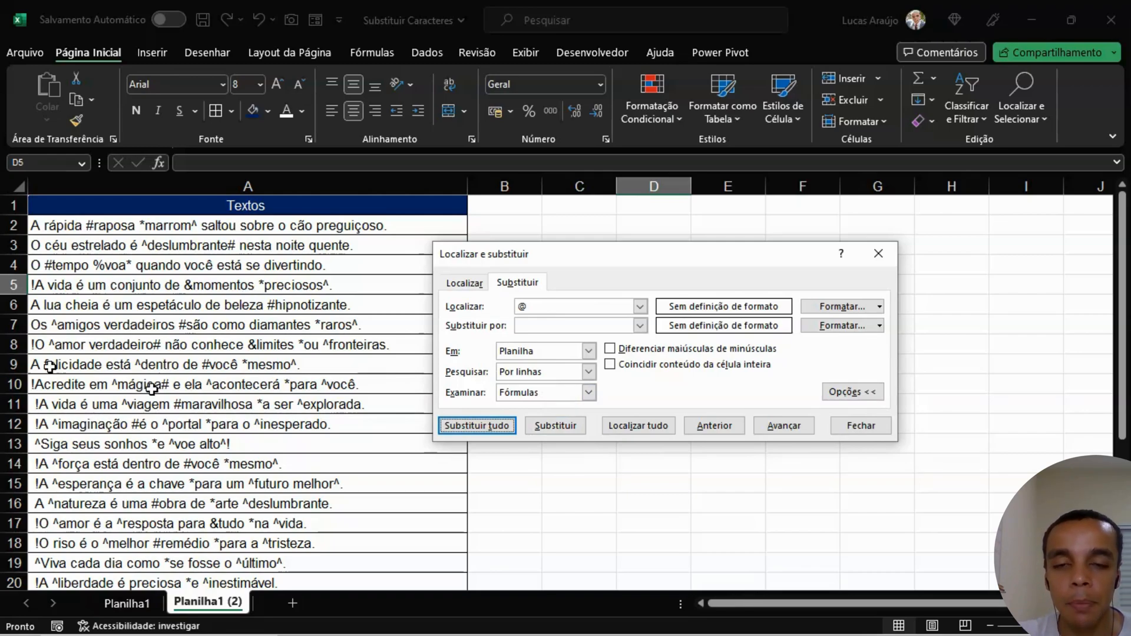
Step: Replace all spaces in the copied sheet's texts with an underscore (_)
left_click(596, 307)
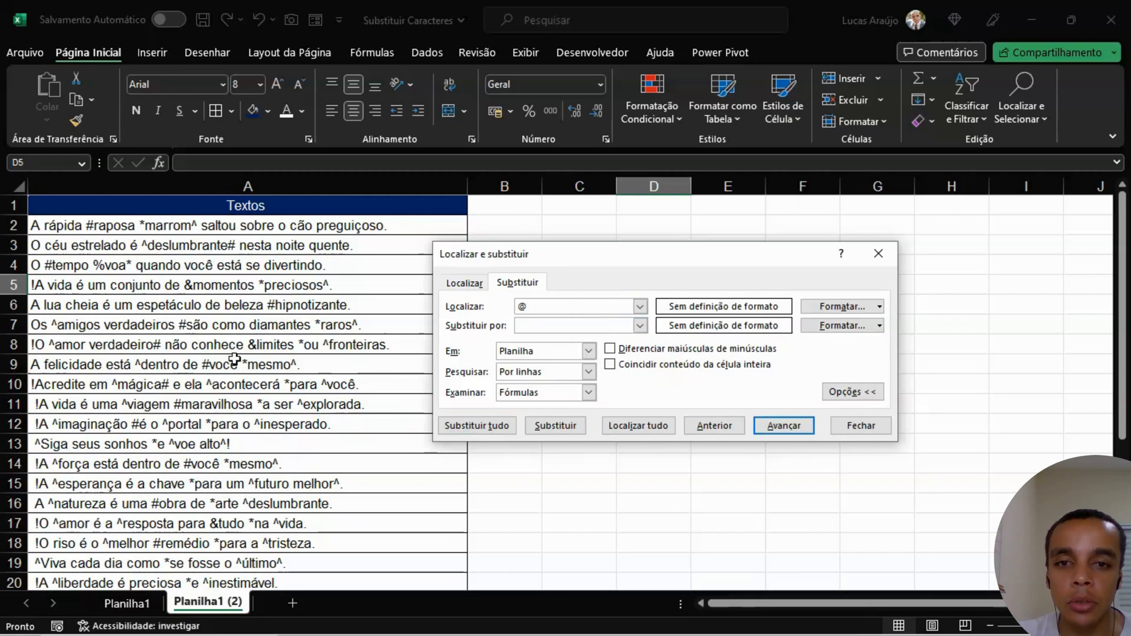
left_click_drag(574, 309, 504, 311)
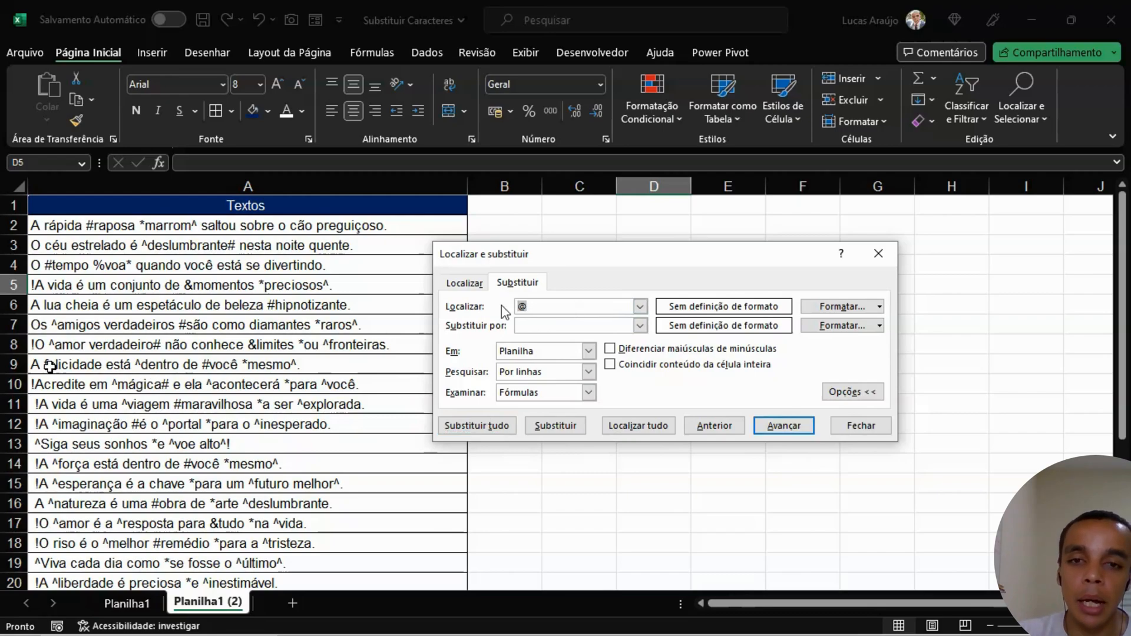
key("BackSpace")
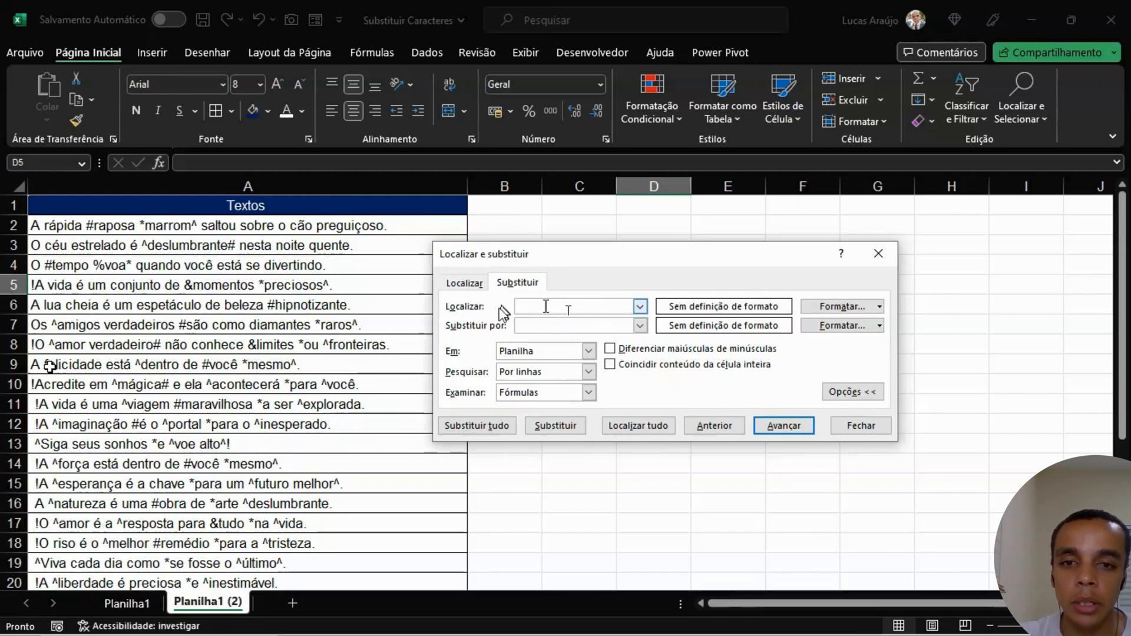
left_click(526, 326)
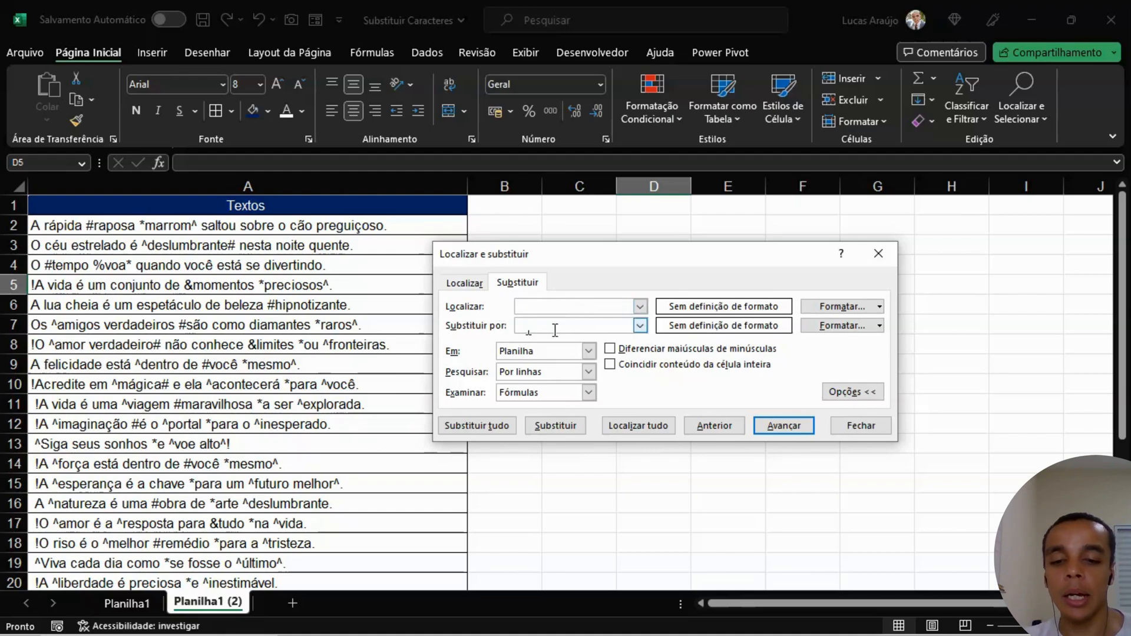
type("_")
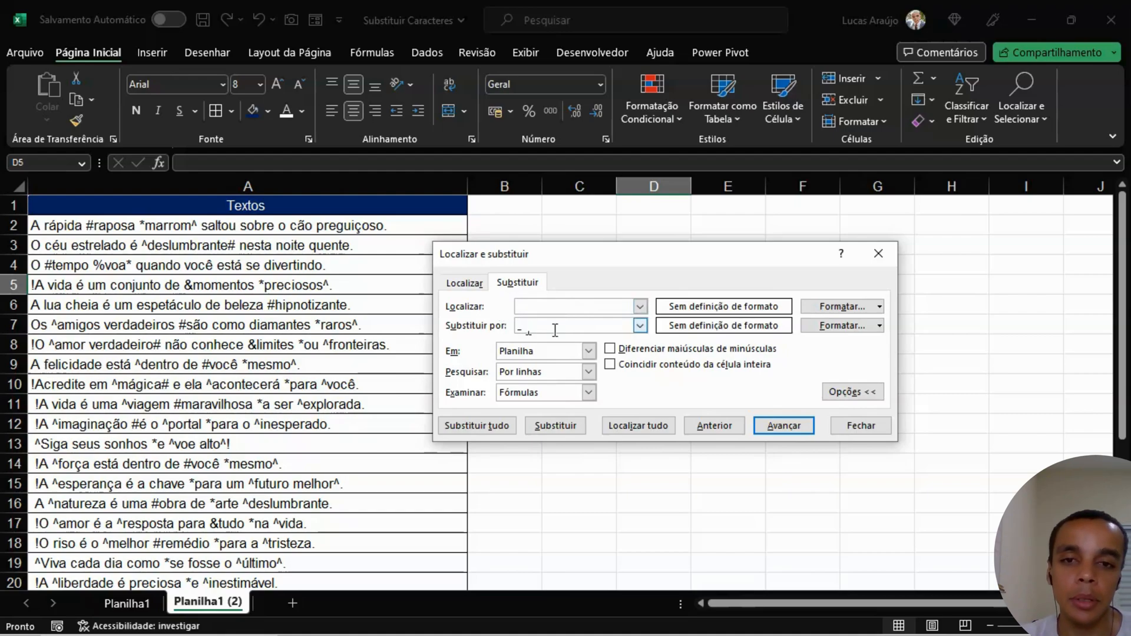
left_click(533, 304)
left_click_drag(544, 324, 512, 325)
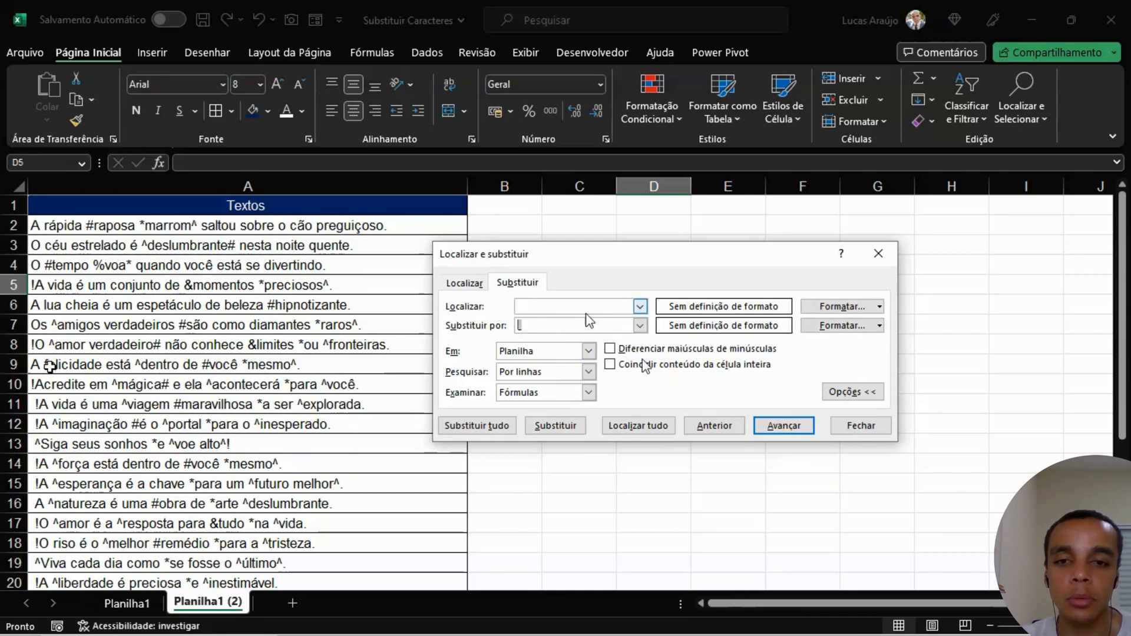
left_click(489, 427)
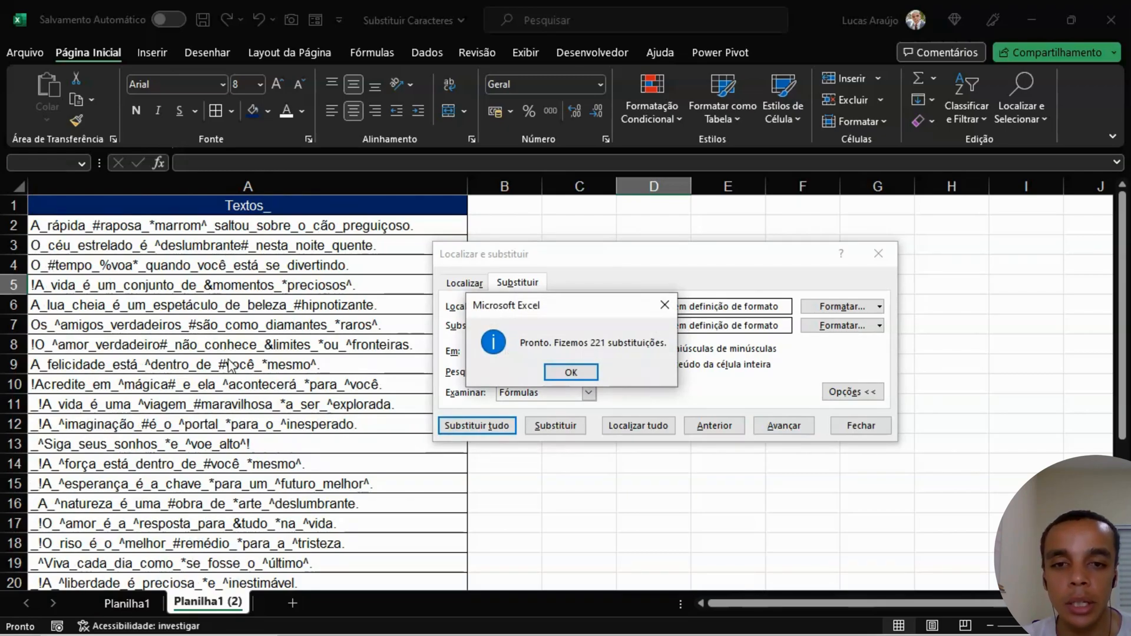
left_click(571, 373)
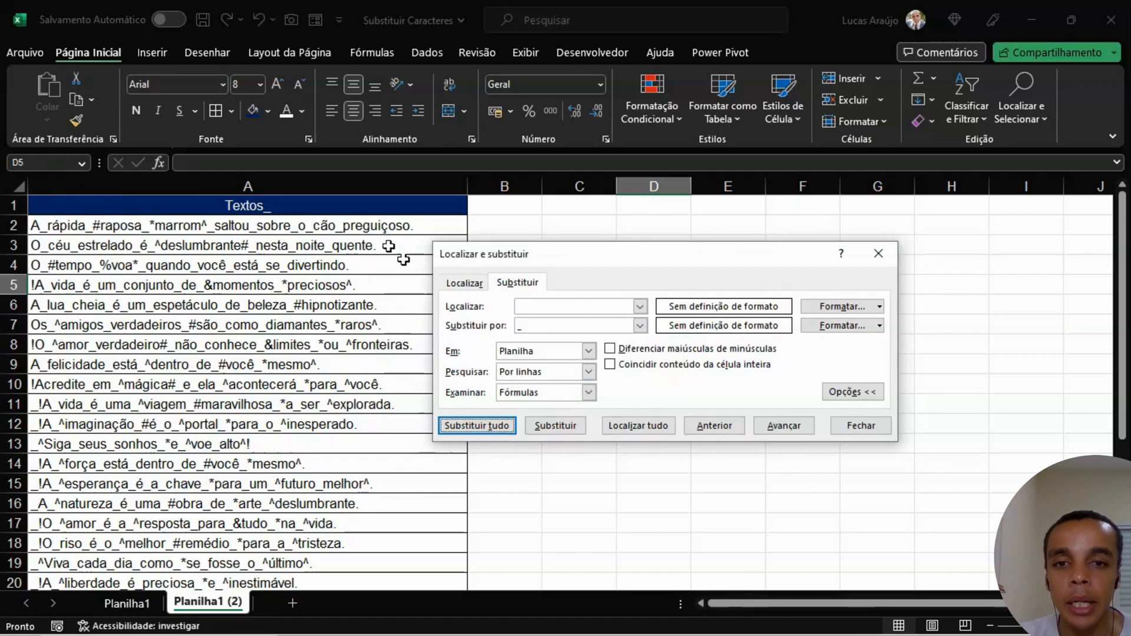
Step: Remove every # character from the copied sheet by replacing all occurrences with nothing
left_click(576, 306)
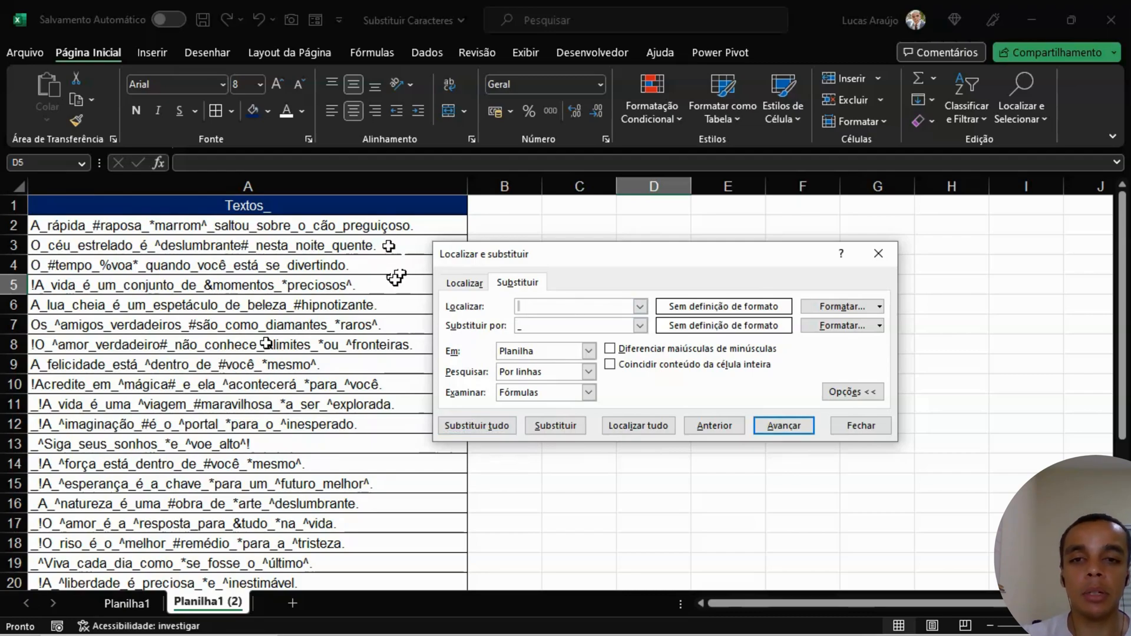
type("#")
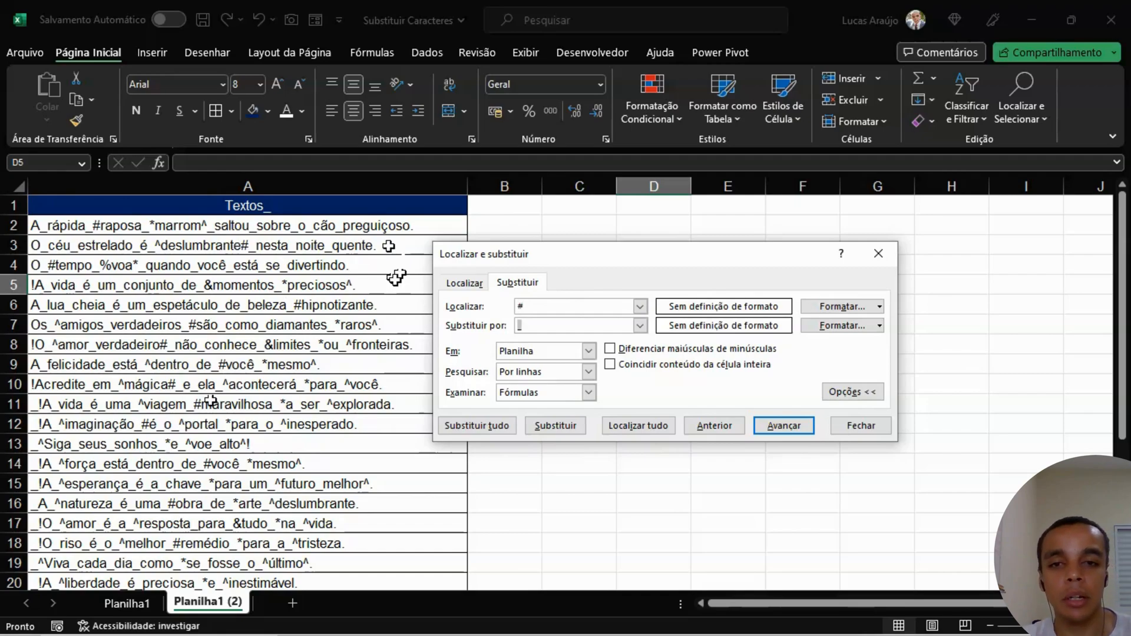
left_click(477, 425)
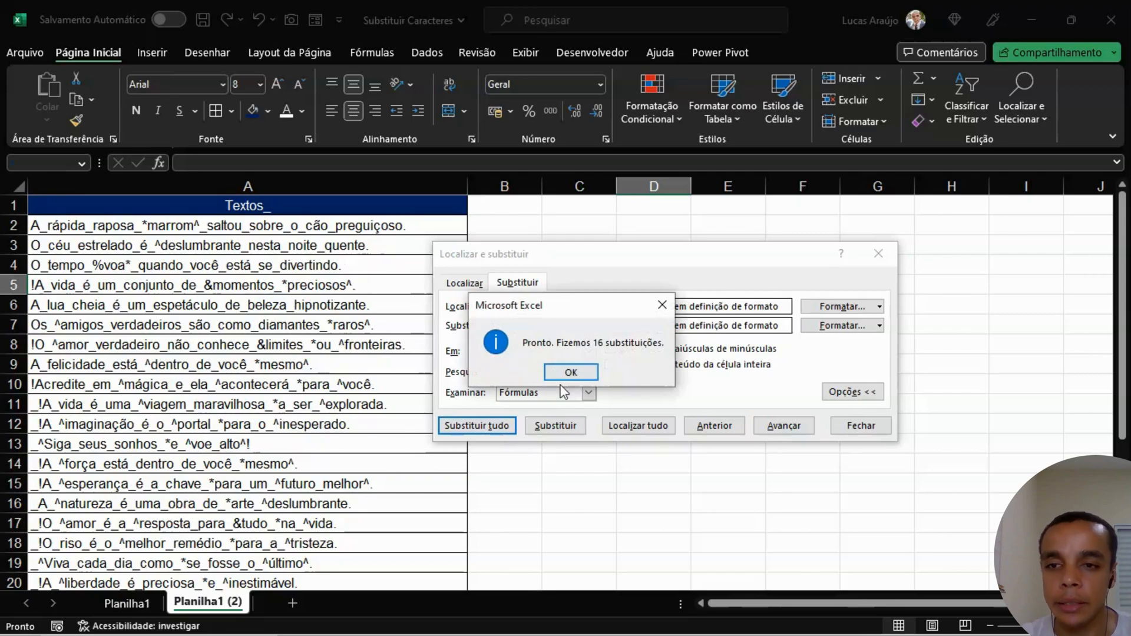
left_click(571, 371)
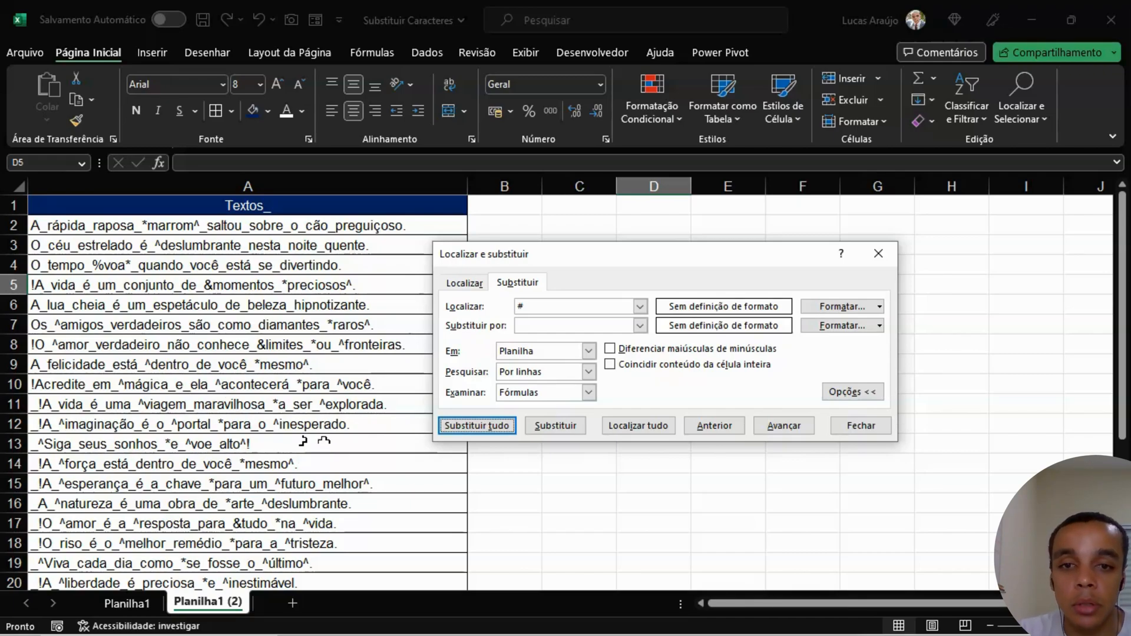
Step: Replace all occurrences of á with a in the copied sheet and close Find and Replace
left_click(530, 310)
left_click_drag(530, 311, 512, 309)
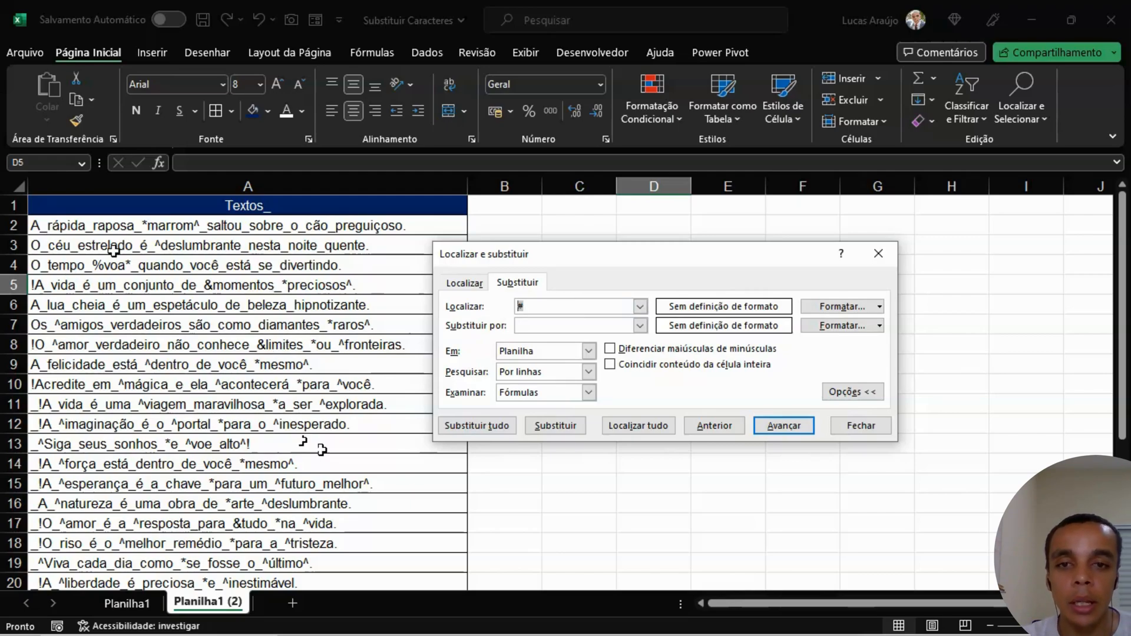
type("á")
left_click(545, 325)
type("a")
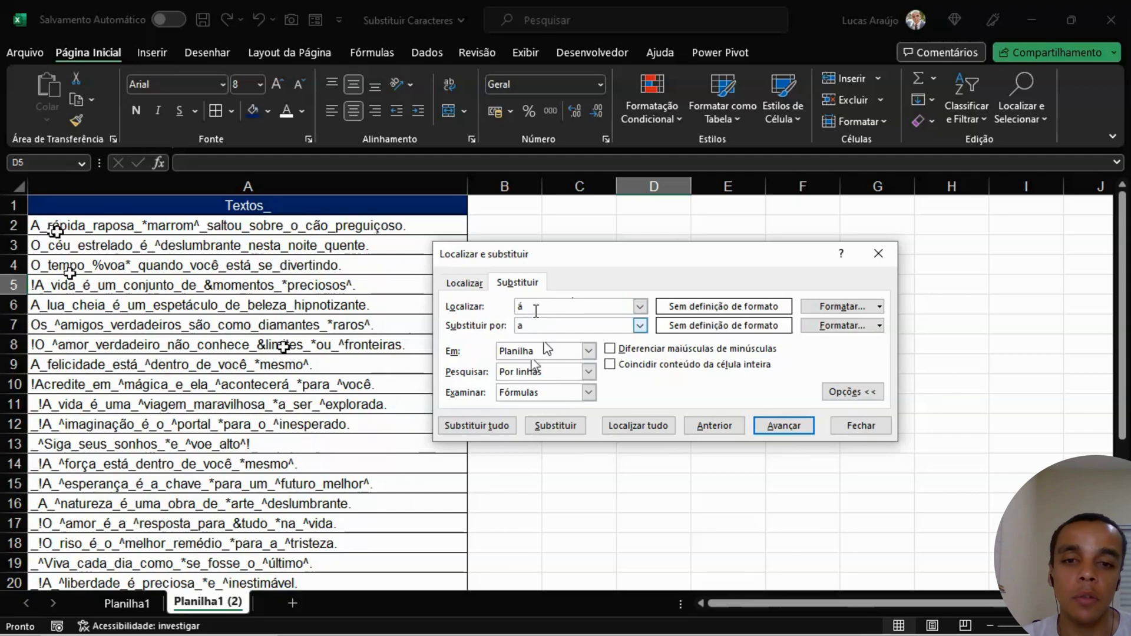
left_click(485, 430)
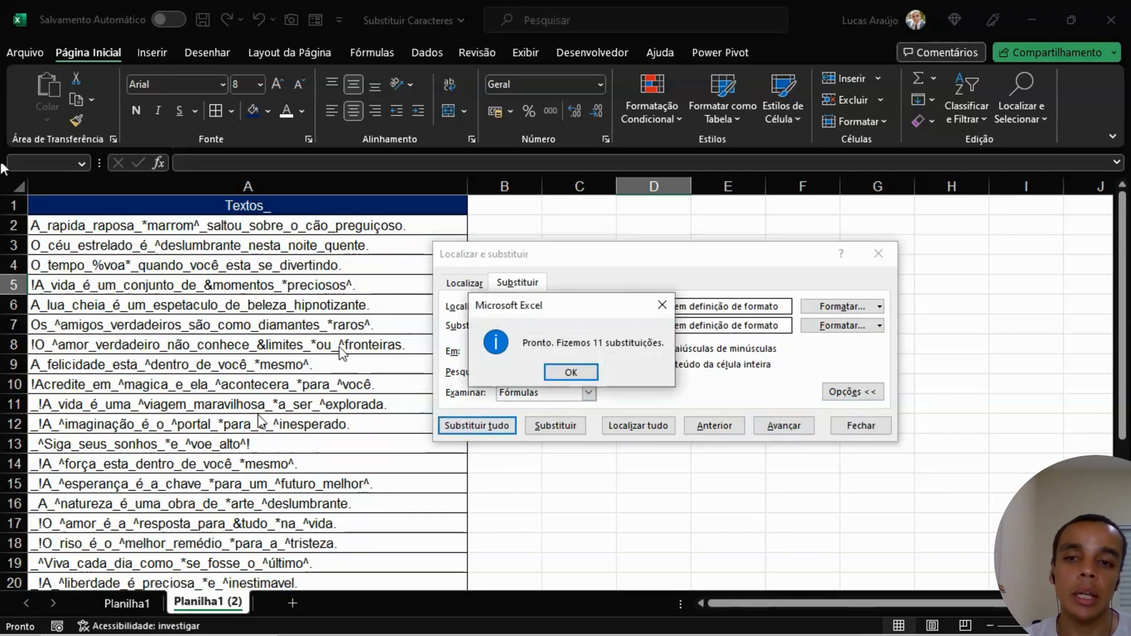
left_click(574, 374)
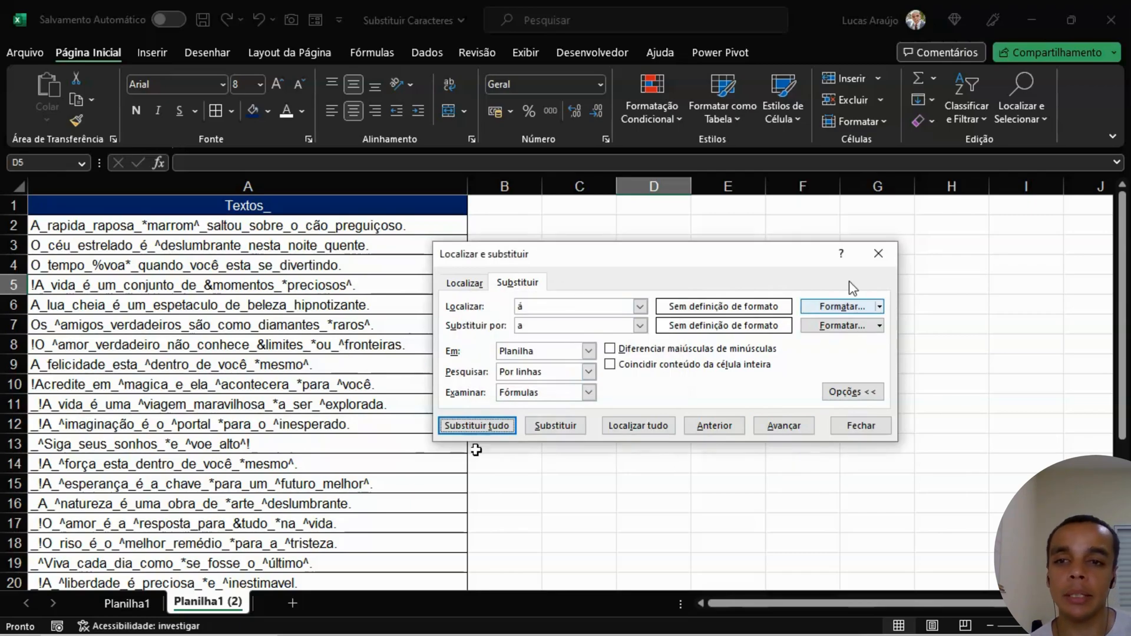
left_click(877, 253)
left_click(599, 334)
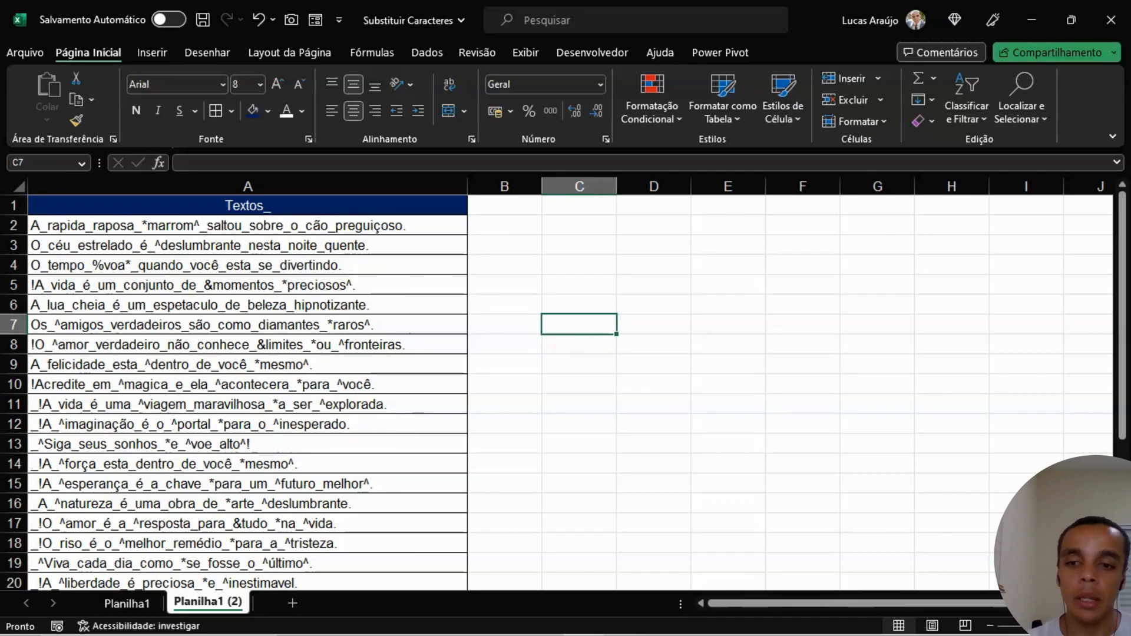
Step: Delete the copied sheet Planilha1 (2) from the workbook
right_click(210, 604)
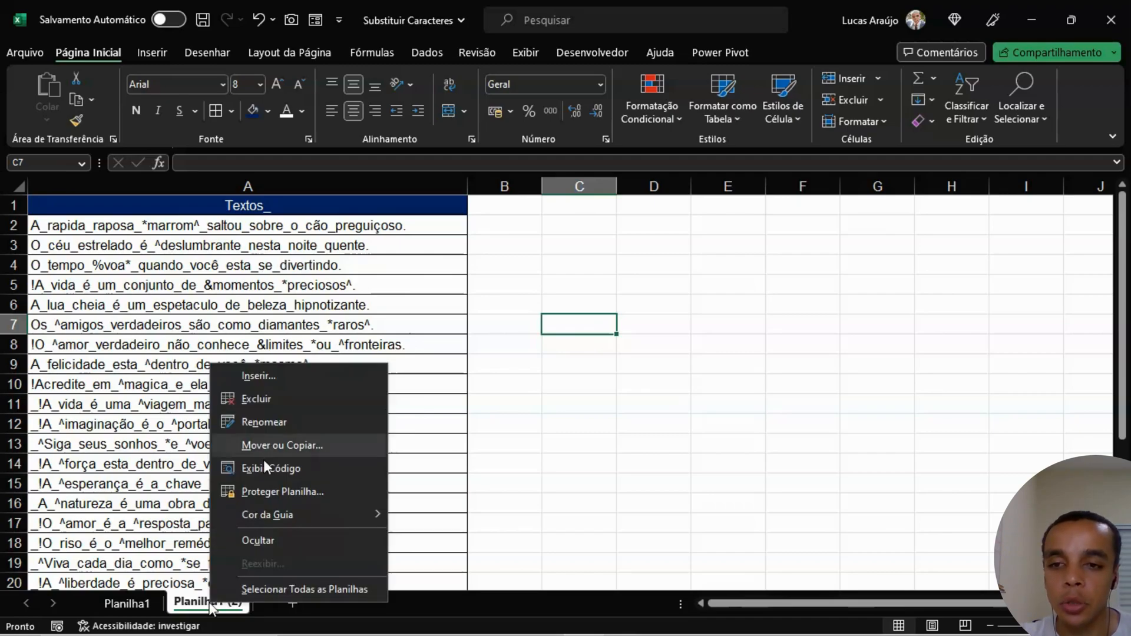
left_click(255, 400)
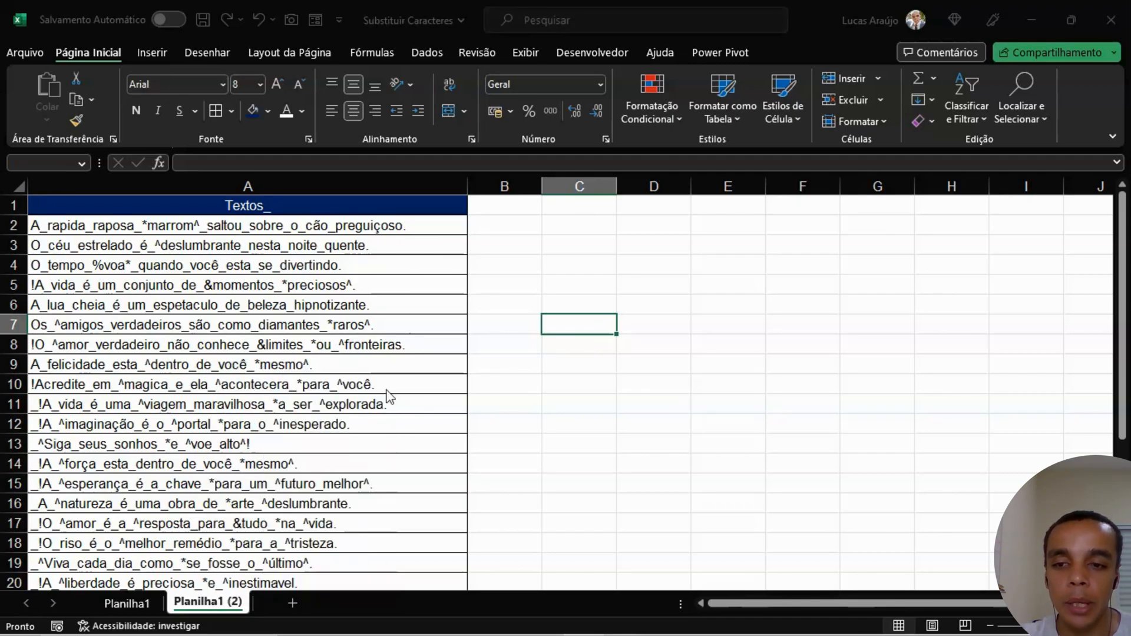
left_click(536, 371)
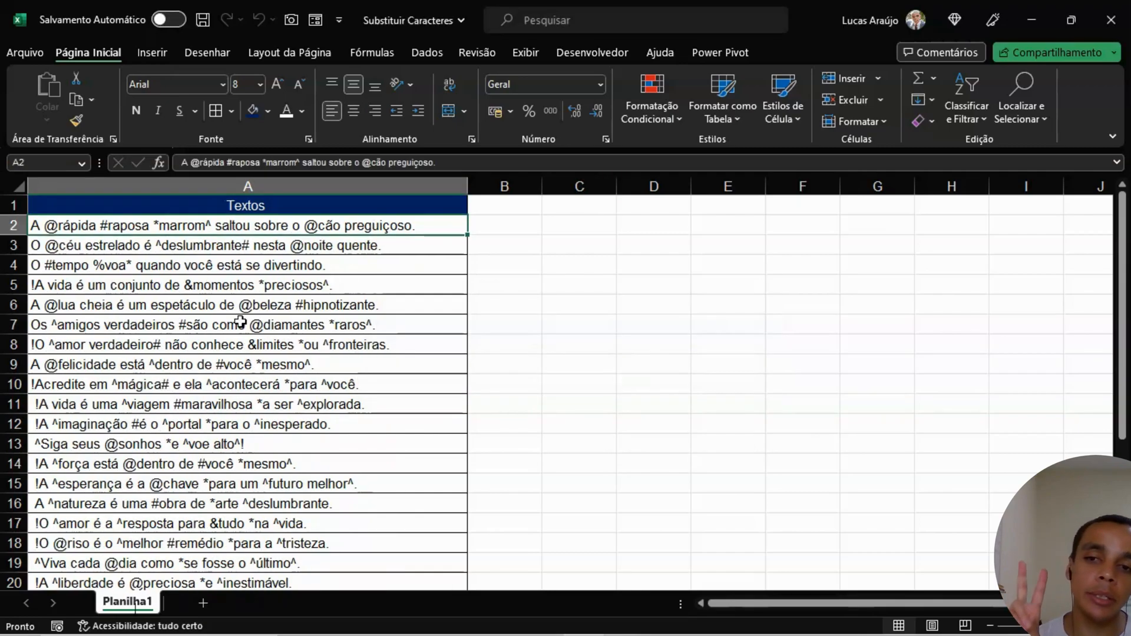
Step: Create a copy of the sheet Planilha1 at the end of the workbook
right_click(141, 595)
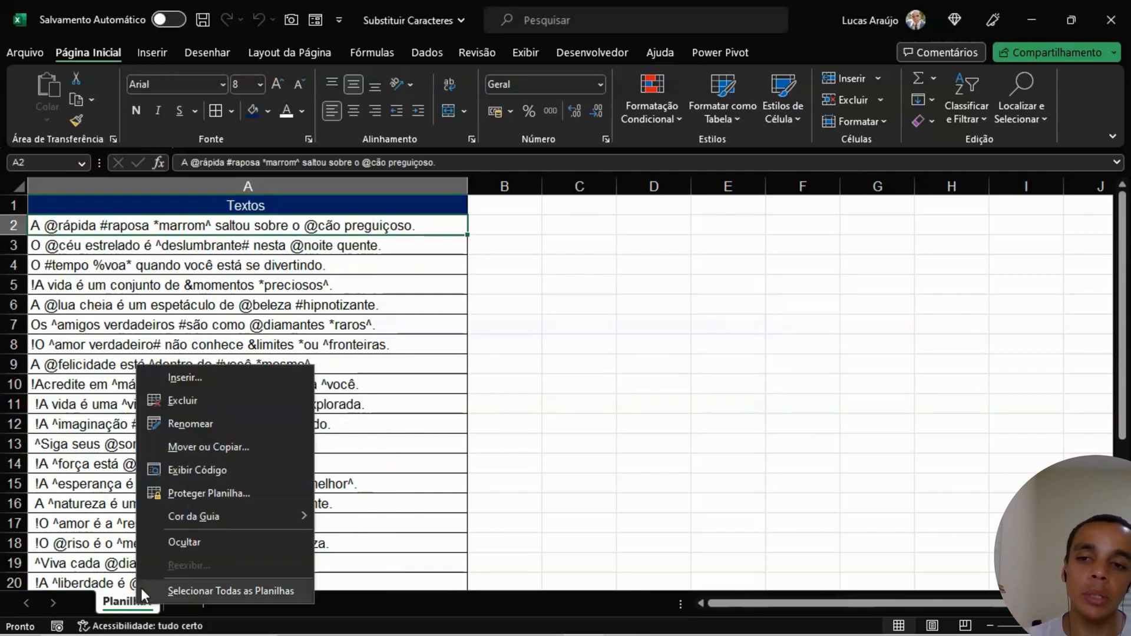
left_click(233, 447)
left_click(195, 449)
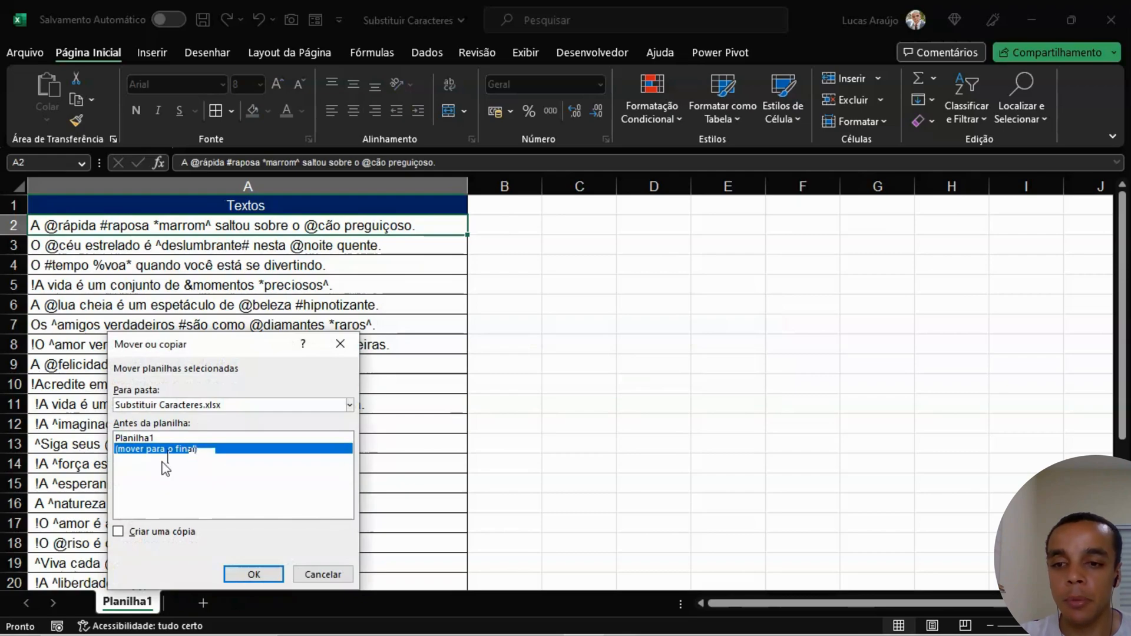
left_click(156, 532)
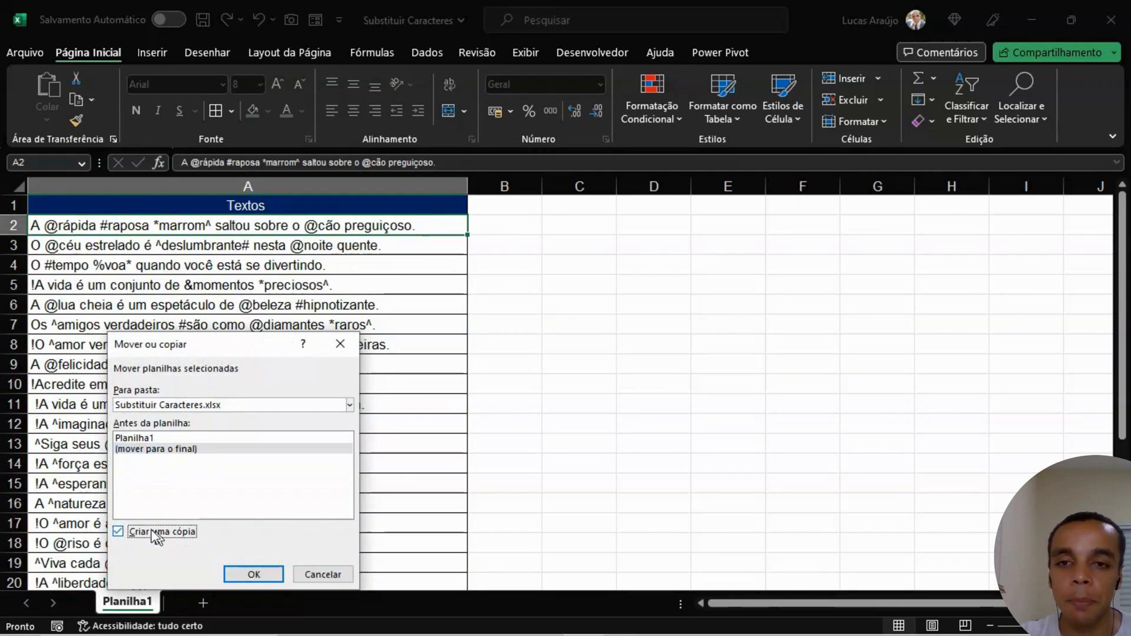
left_click(254, 574)
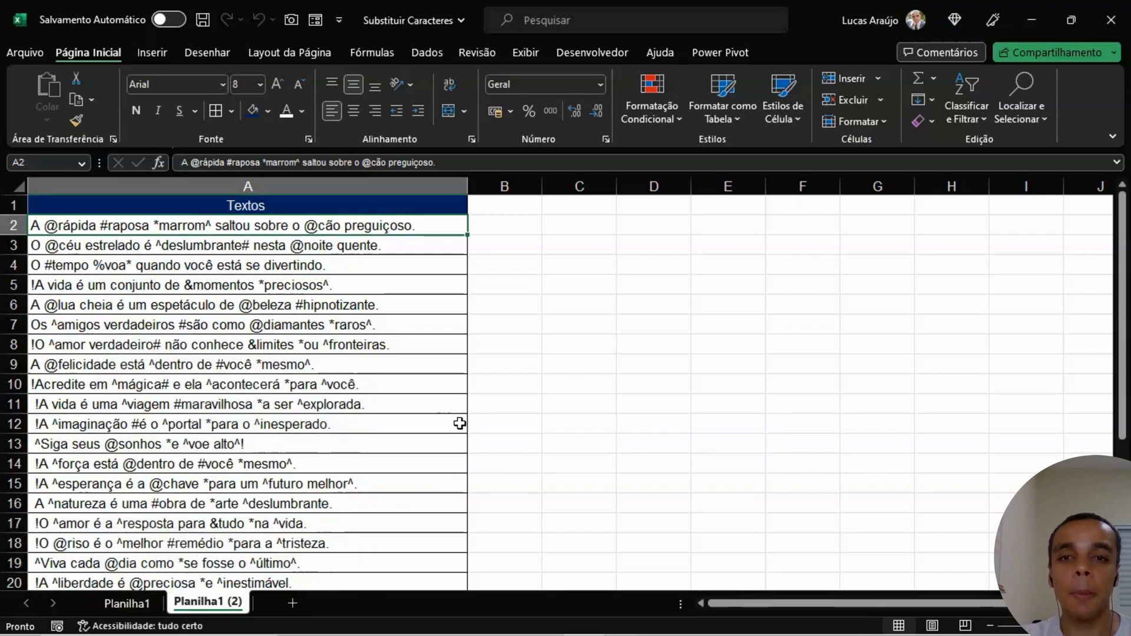
Step: Enter the headers Texto Antigo in D1 and Texto Novo in E1, and autofit both columns
left_click(582, 224)
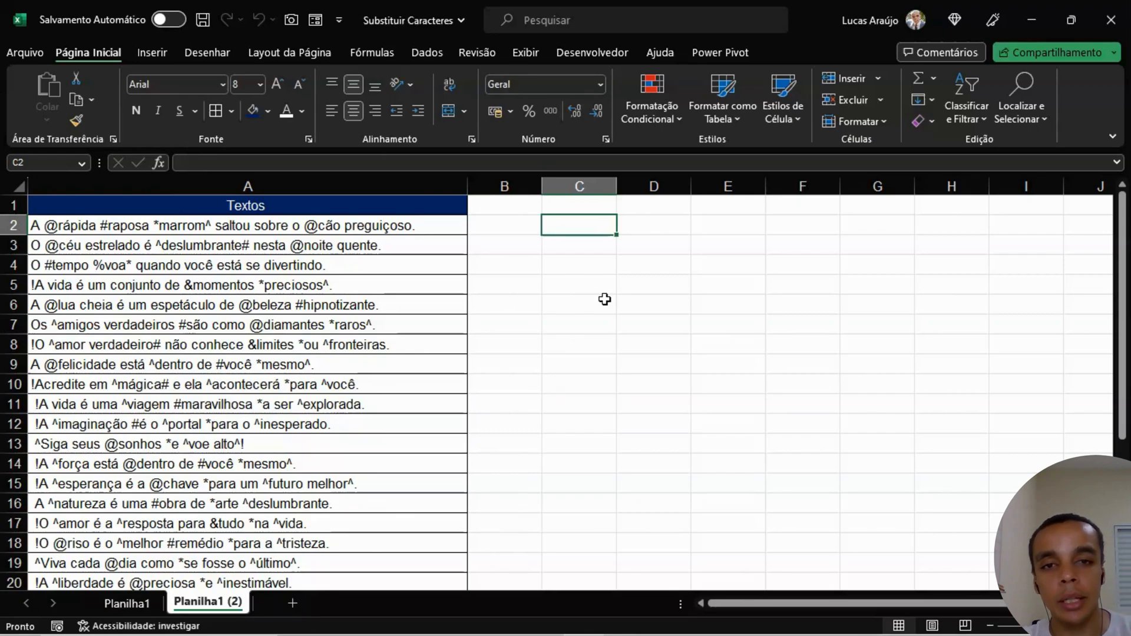
left_click(653, 209)
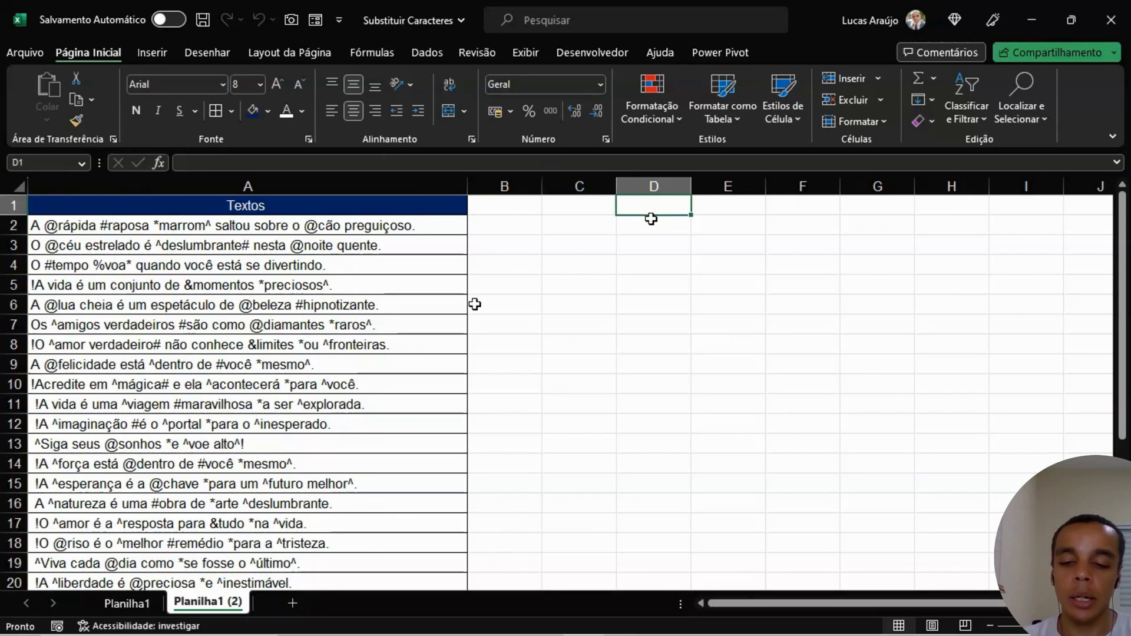
type("Texto Antigo")
key("Tab")
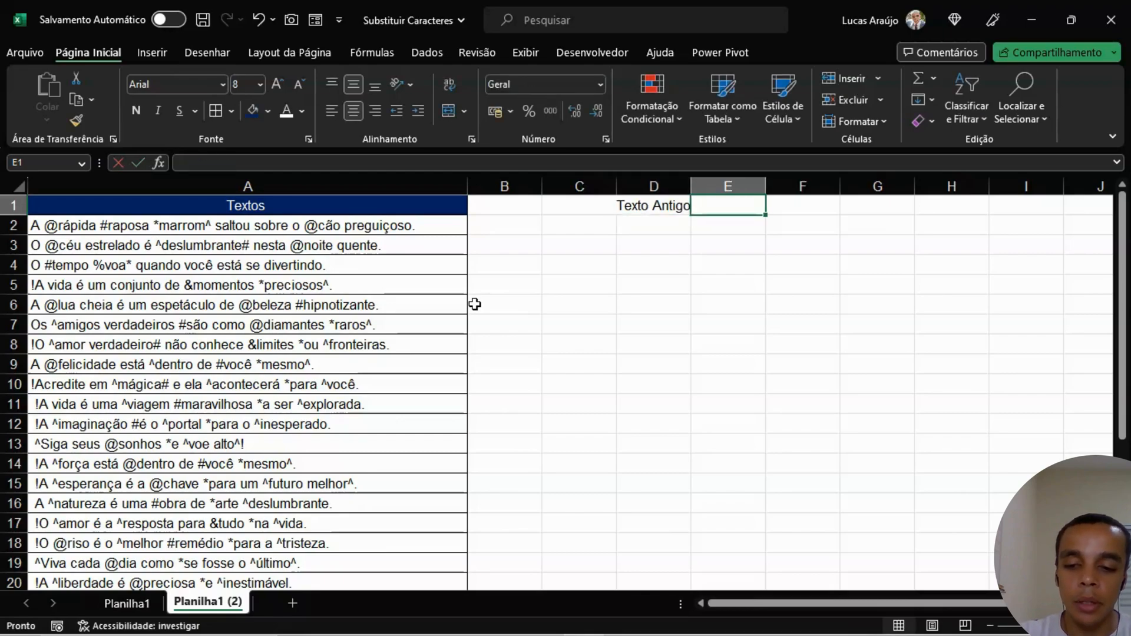
type("Texto Novo")
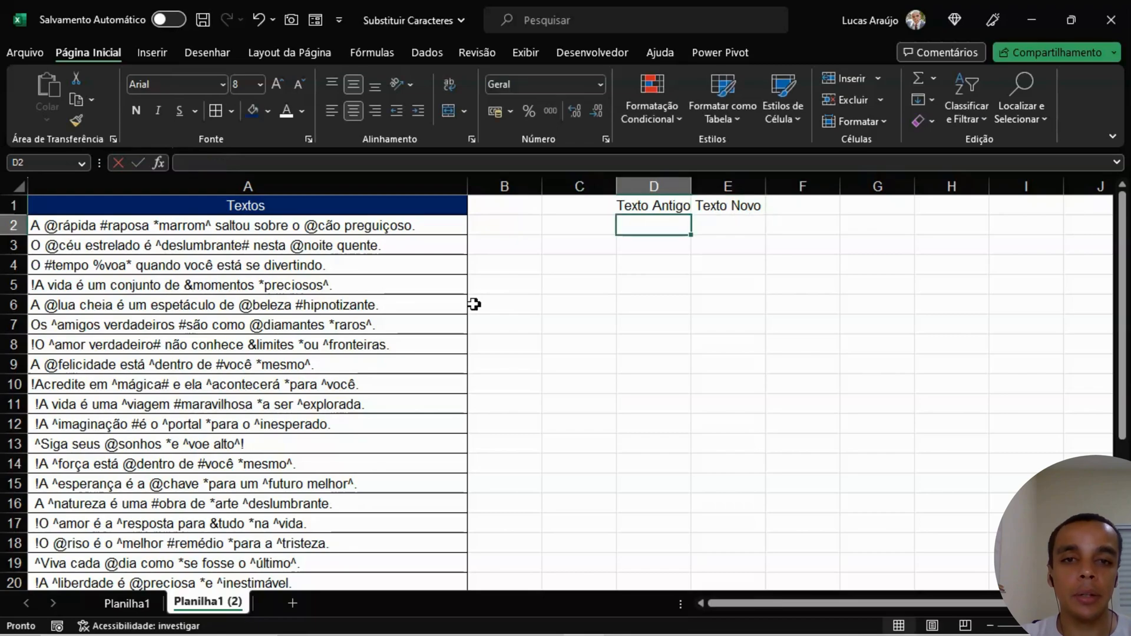
left_click_drag(654, 186, 708, 182)
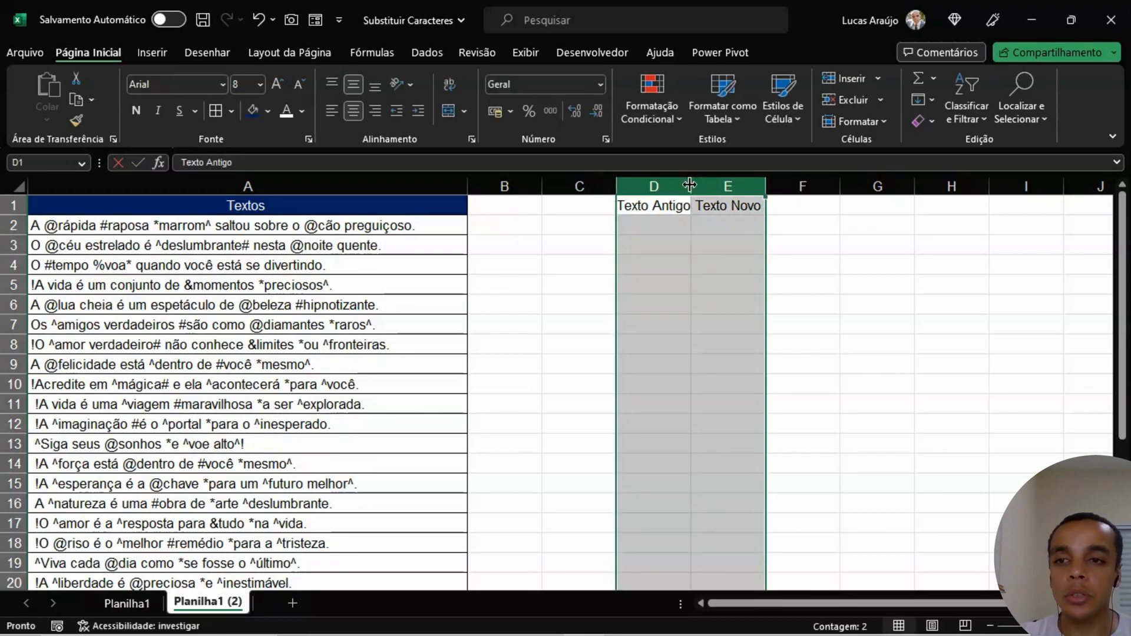
double_click(691, 186)
Step: Enter @ in D2 as the old text and leave E2 under Texto Novo empty
left_click(661, 225)
type("^")
key("BackSpace")
type("@")
left_click(755, 227)
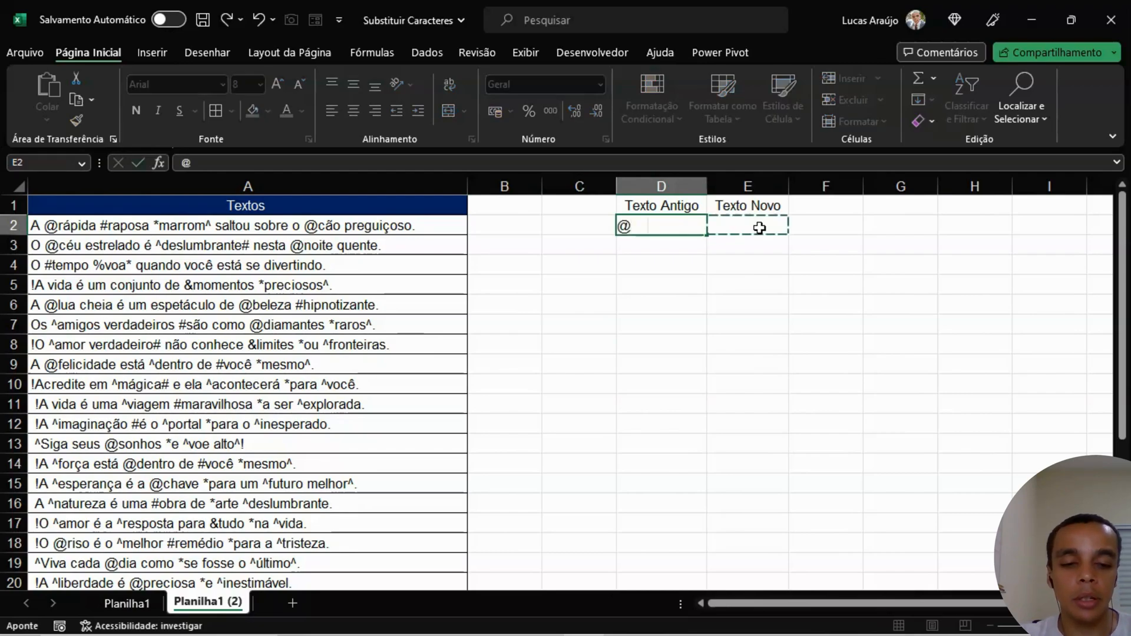
key("BackSpace")
key("Tab")
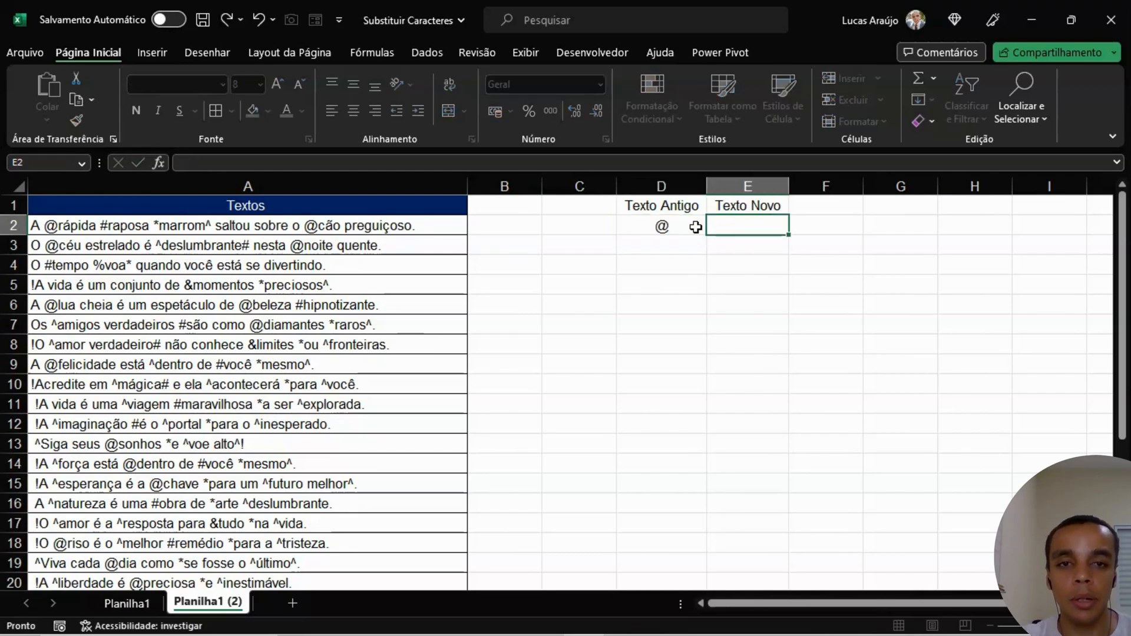
key("Left")
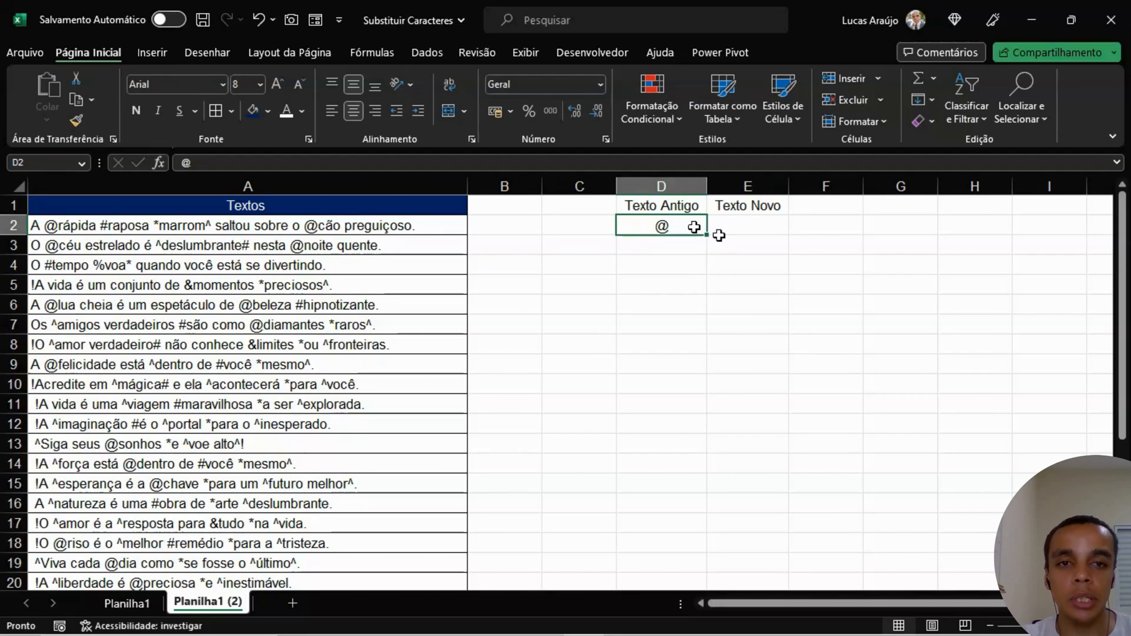
left_click(737, 229)
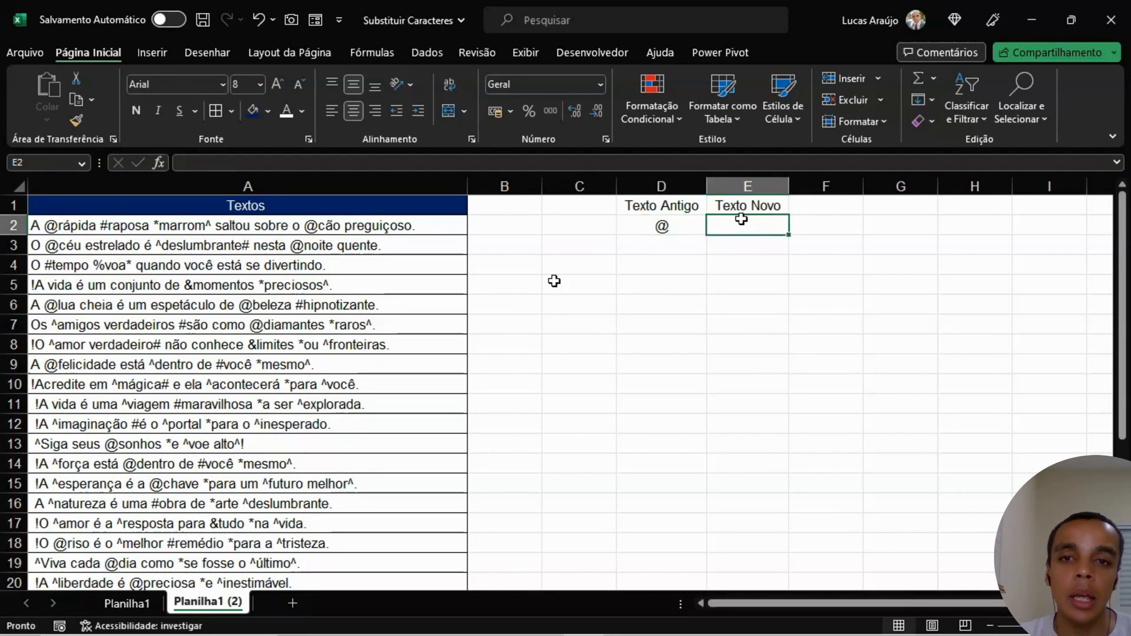
Step: Enter the header Texto Limpo in C1 and widen column C slightly to fit it
key("Left")
key("Left")
key("Left")
left_click(560, 226)
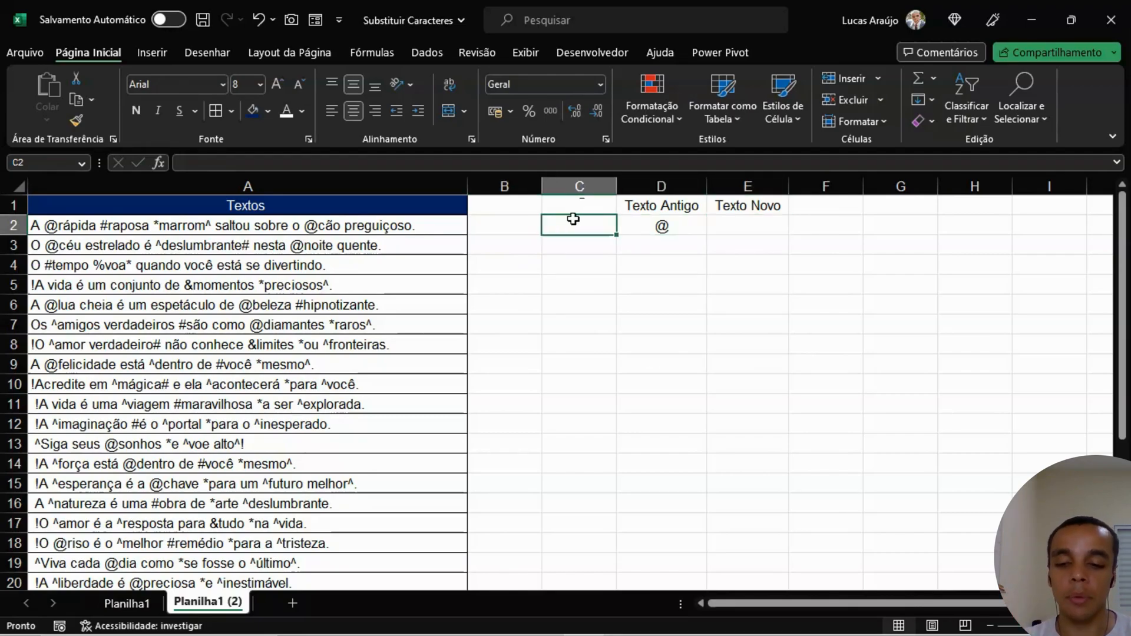
left_click(583, 210)
type("Re")
key("BackSpace")
key("BackSpace")
type("Texto")
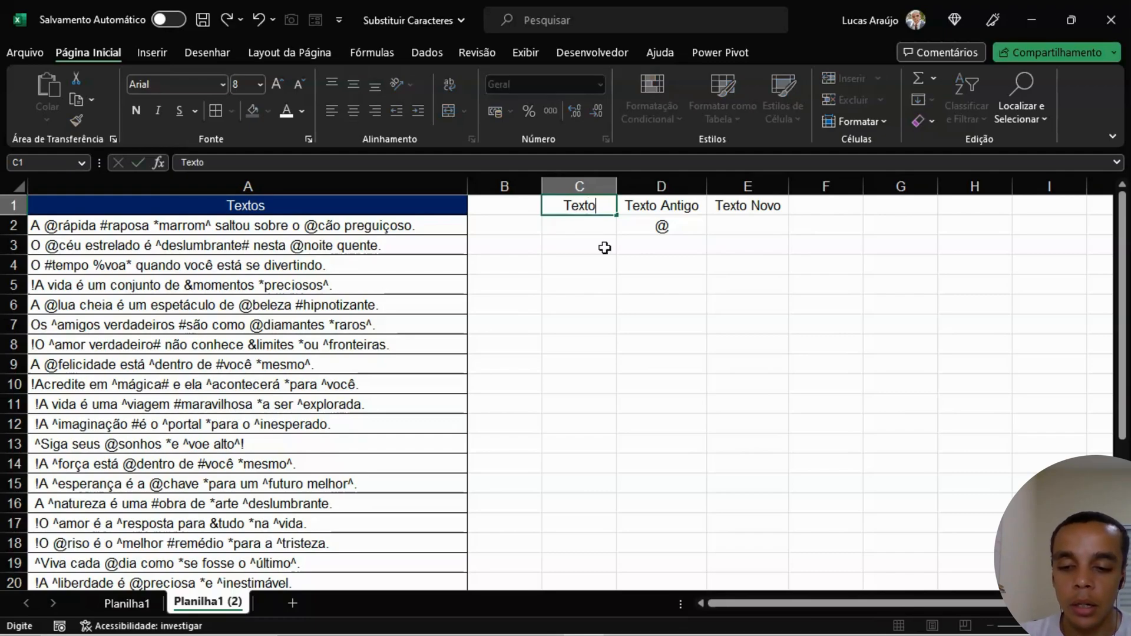
type(" Limpo")
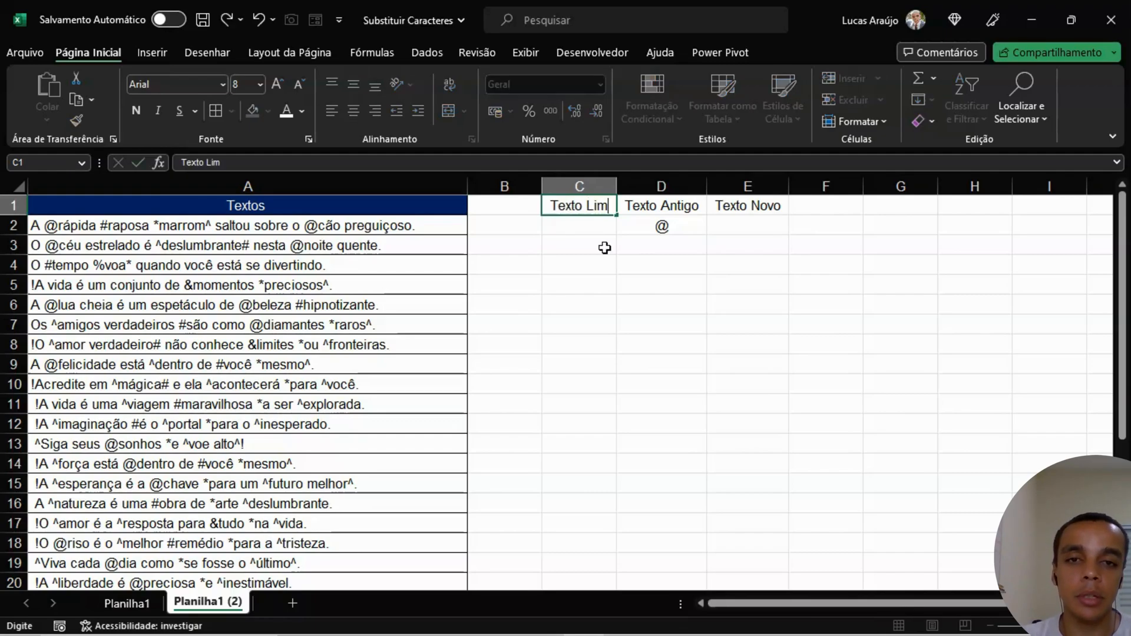
key("BackSpace")
key("BackSpace")
key("BackSpace")
key("BackSpace")
key("BackSpace")
key("BackSpace")
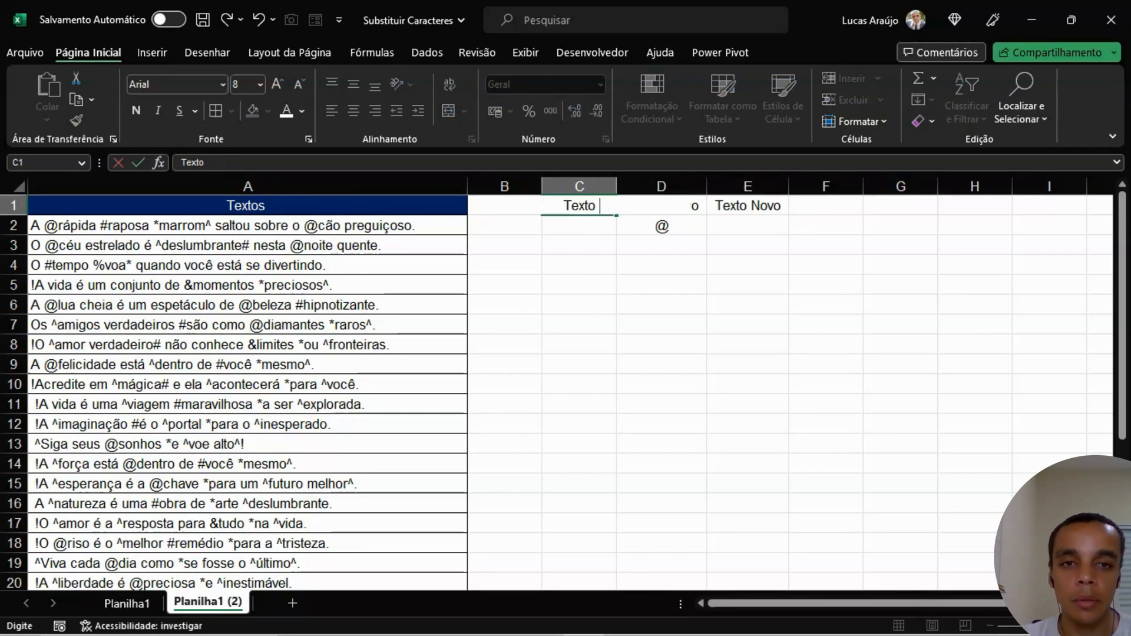
type("L")
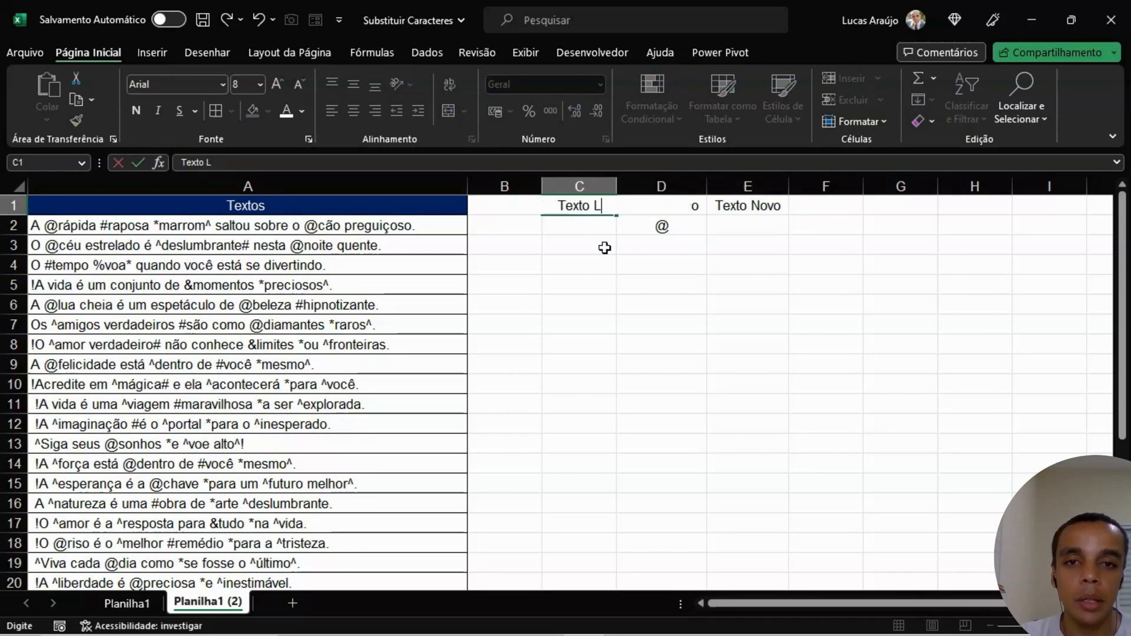
type("impo")
key("Return")
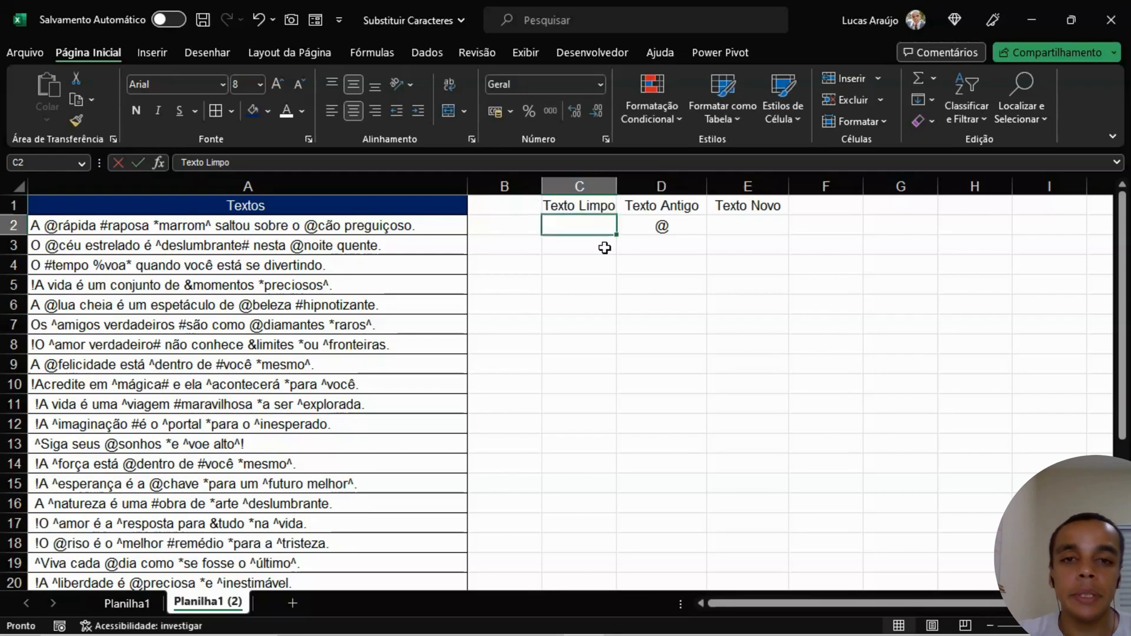
left_click_drag(617, 186, 628, 186)
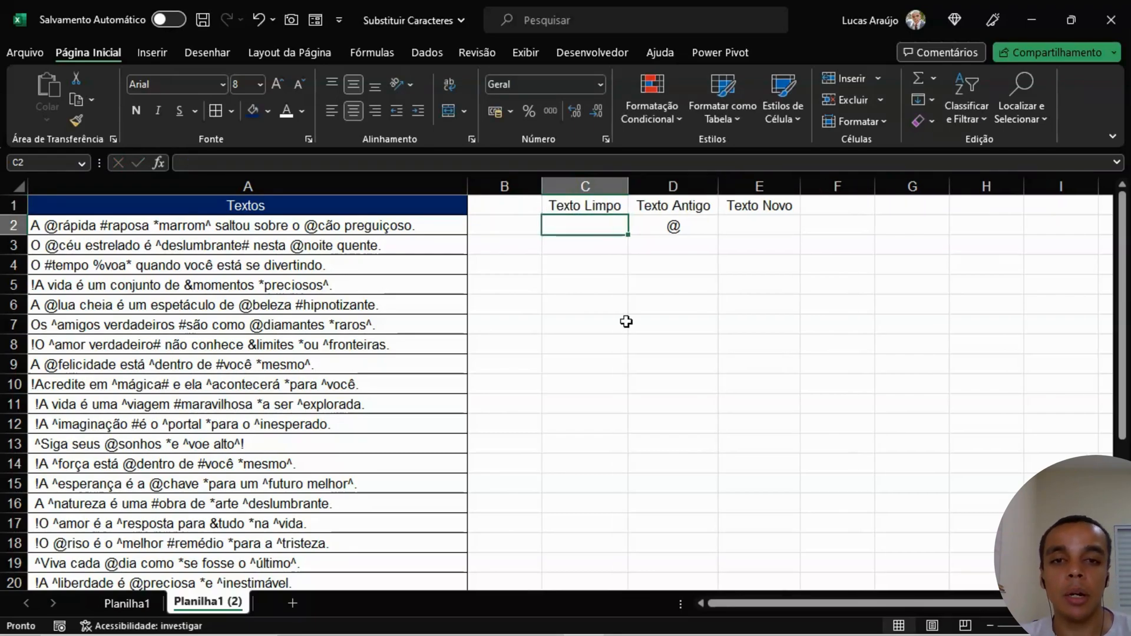
type("=aub")
key("Escape")
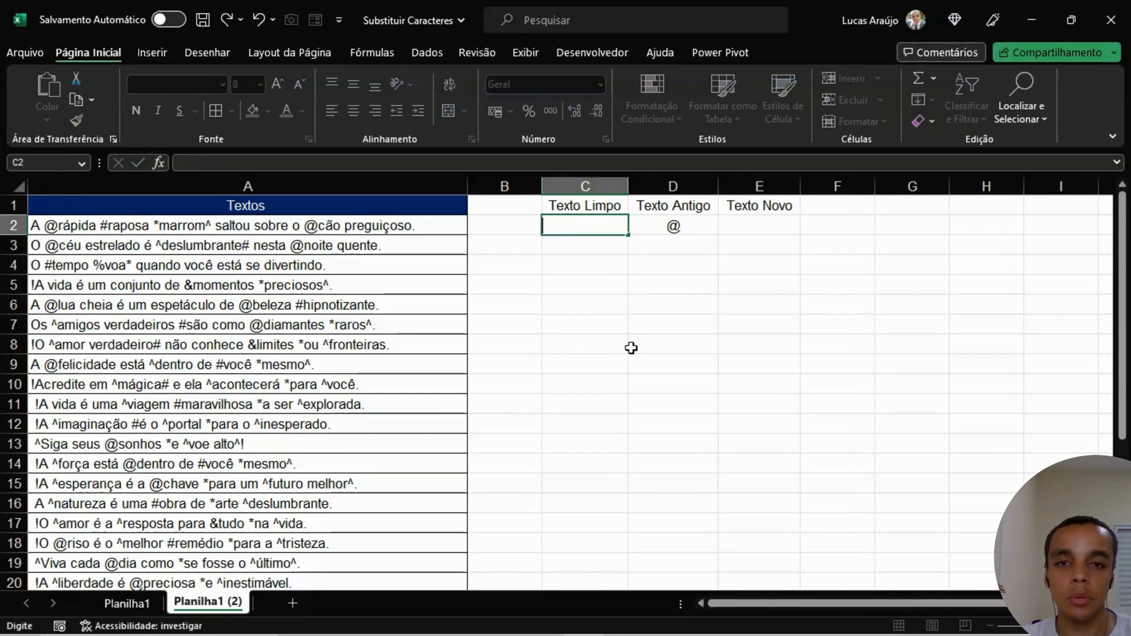
type("su")
type("b")
key("BackSpace")
key("BackSpace")
key("BackSpace")
Step: Enter the formula =SUBSTITUIR(A2;D2;E2) in C2 and autofit column C to the resulting text
type("=sub")
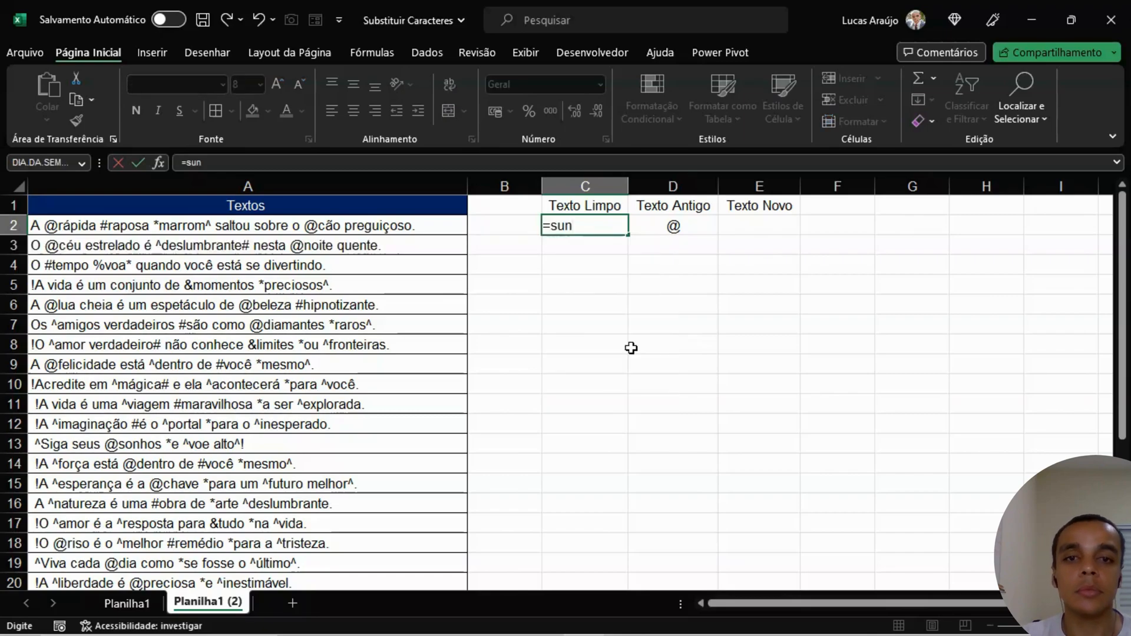
key("Tab")
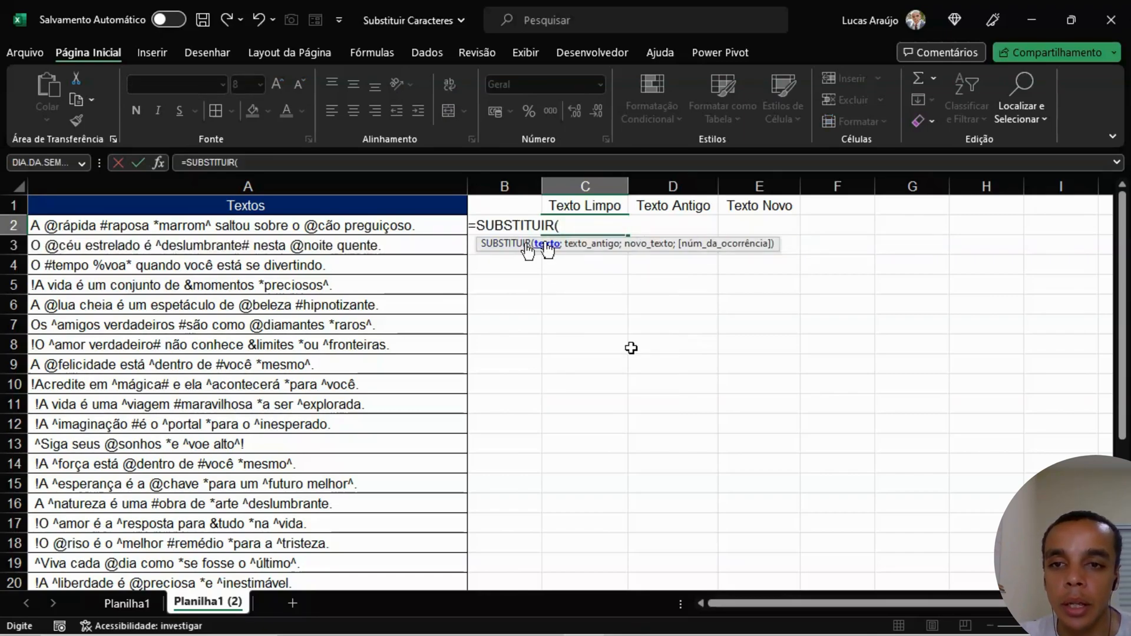
left_click(345, 226)
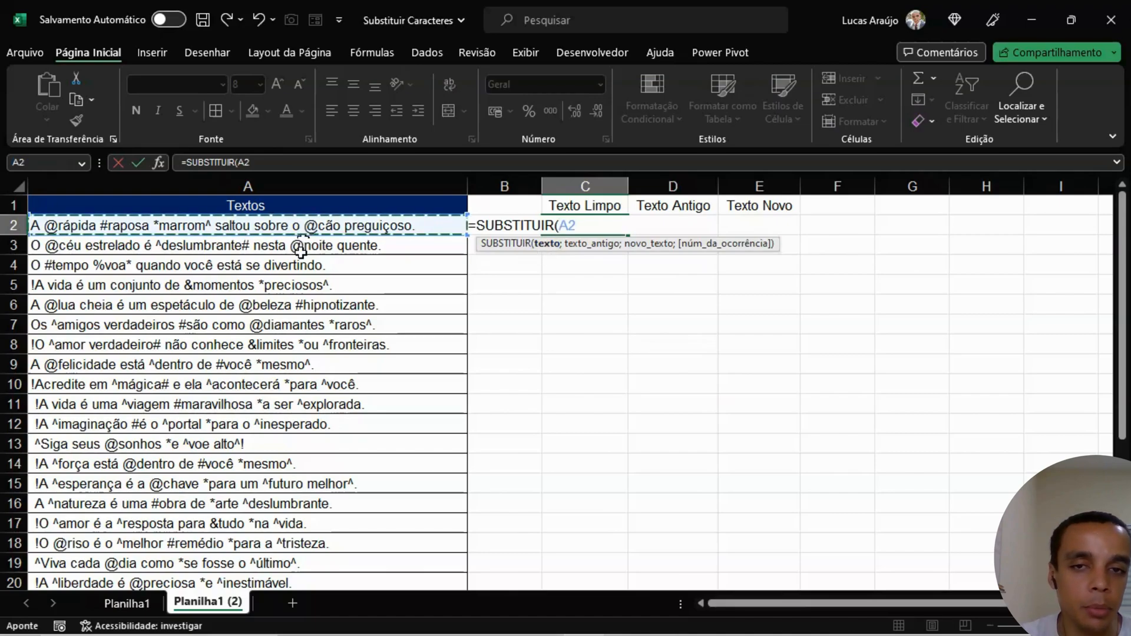
type(";")
left_click(678, 233)
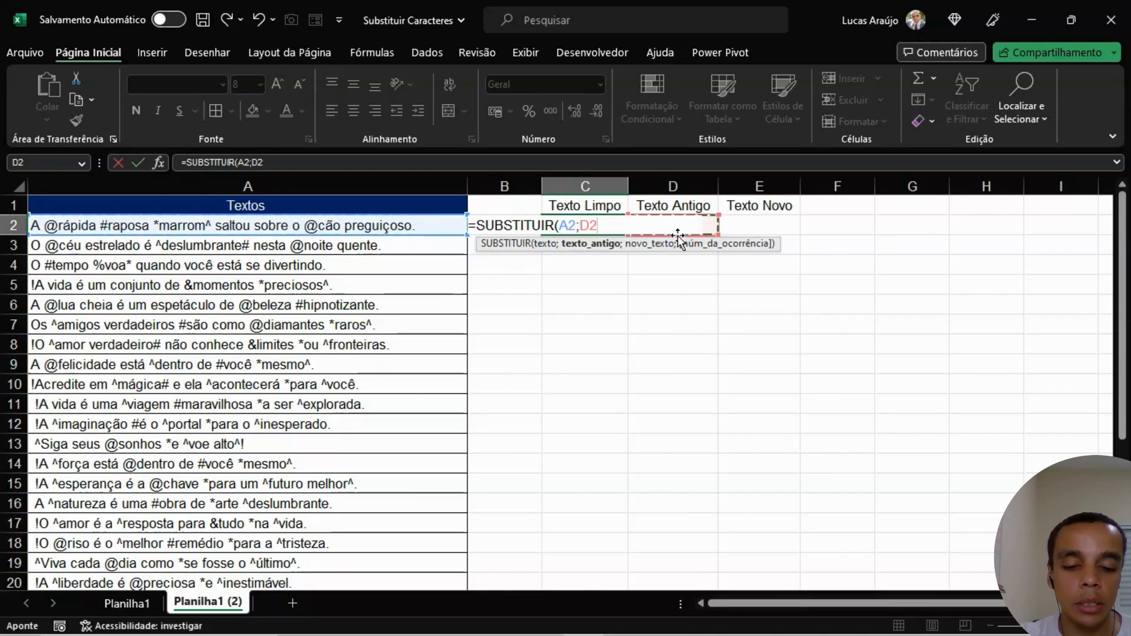
type(";")
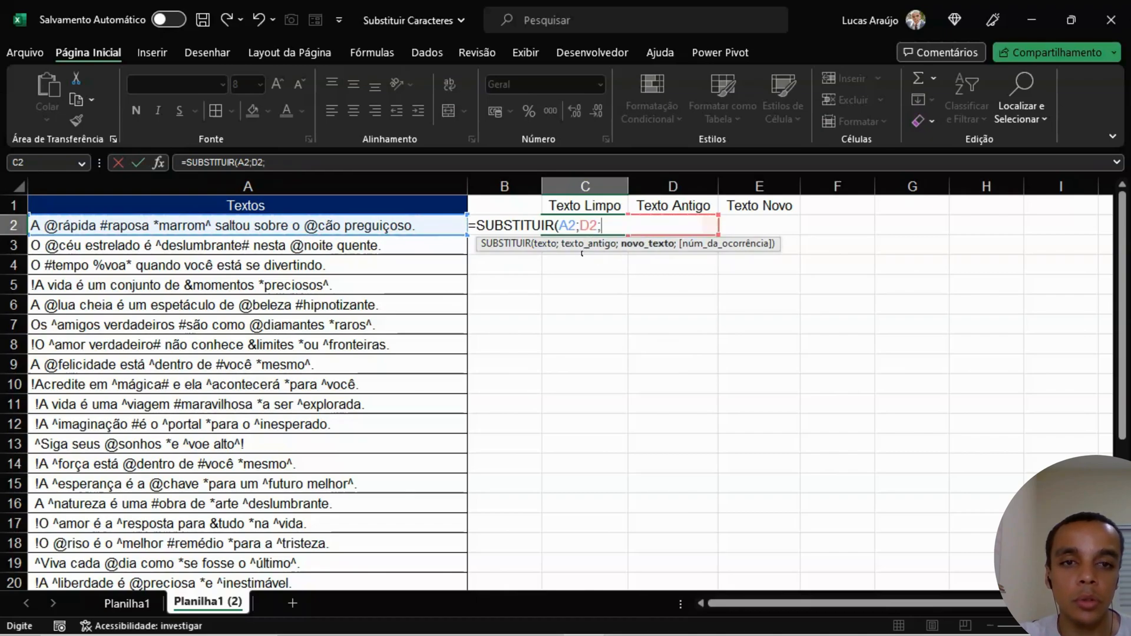
left_click(760, 227)
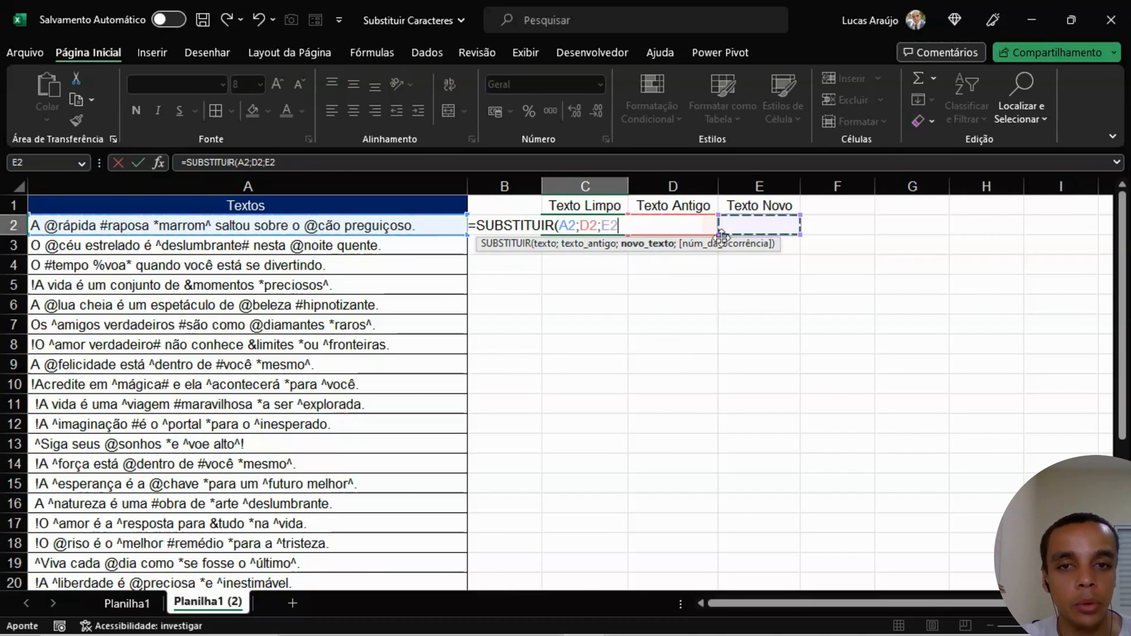
key("Return")
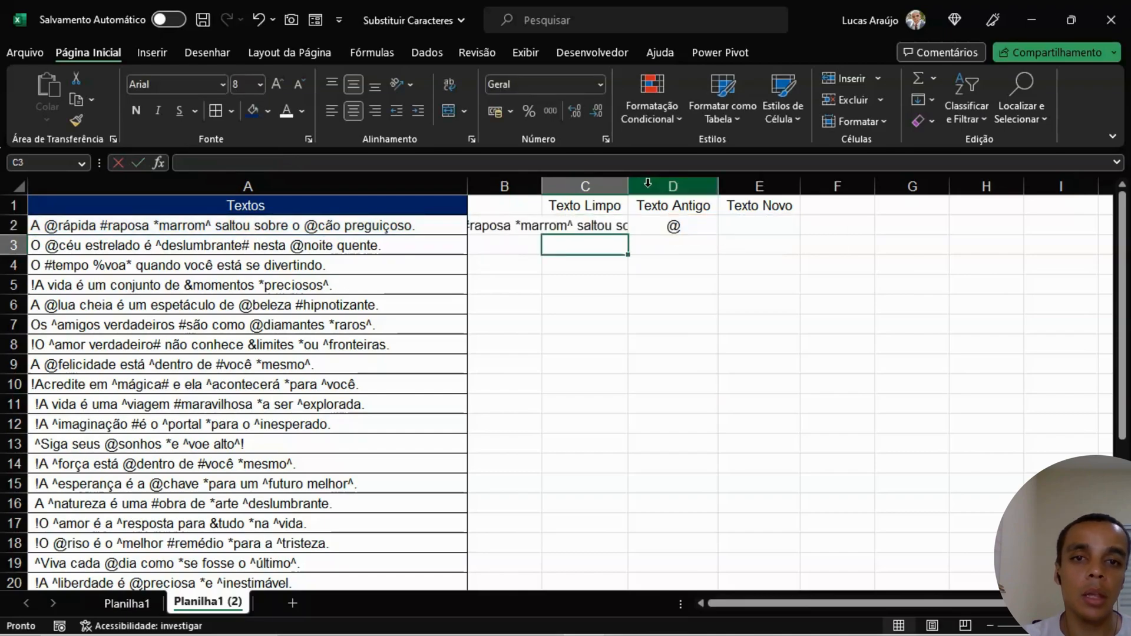
double_click(628, 186)
left_click(732, 325)
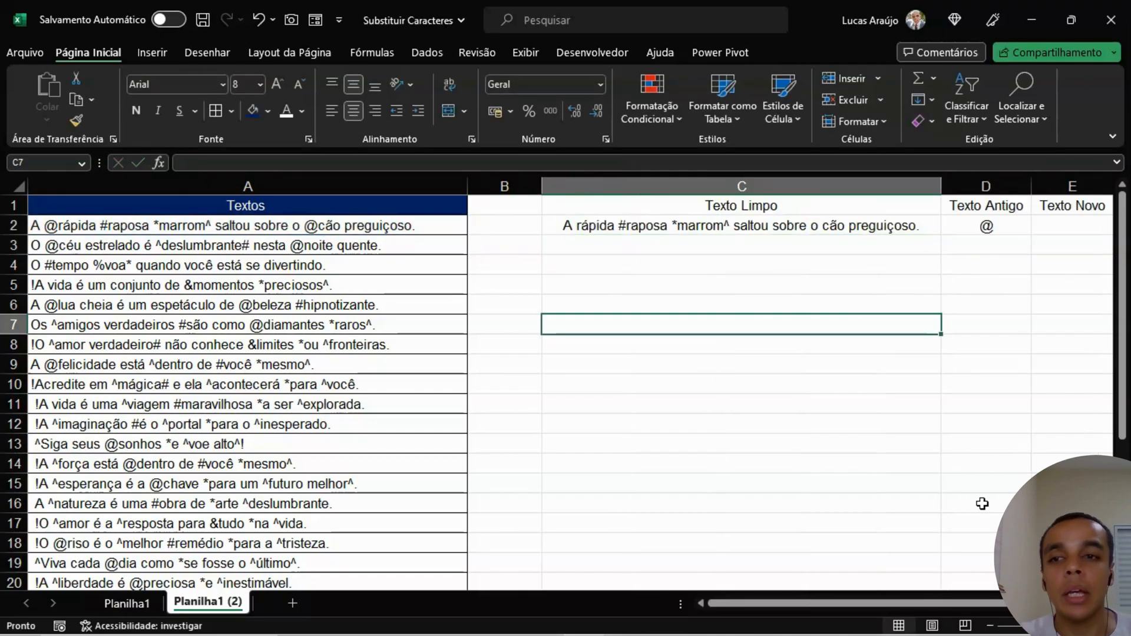
Step: Change the old text in D2 to # so the formula removes that character instead
left_click(88, 228)
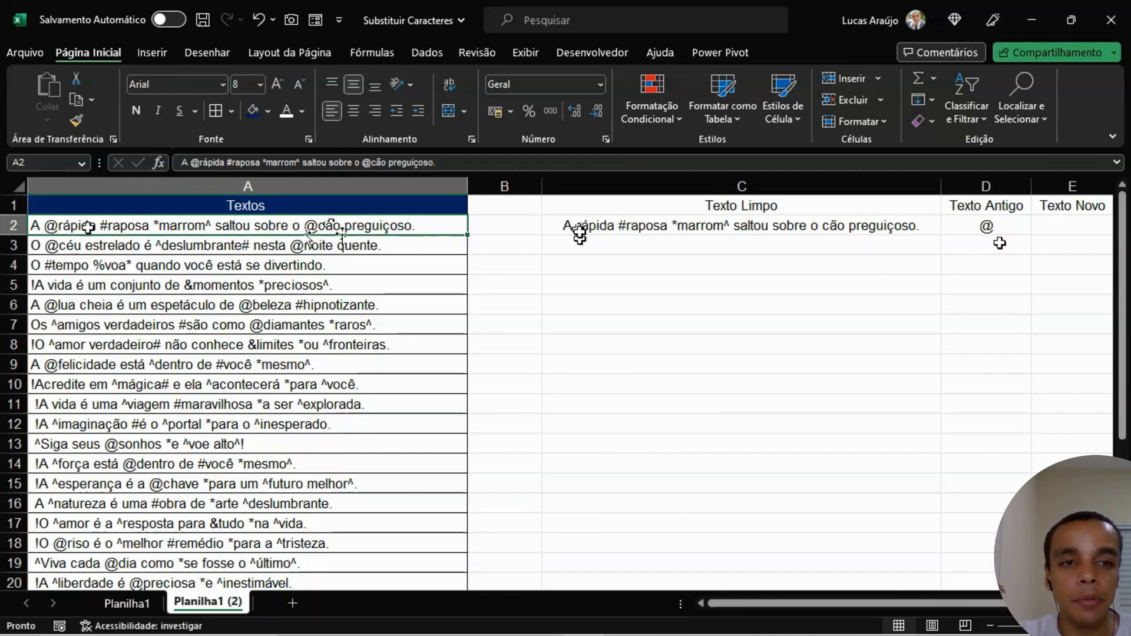
left_click(1010, 225)
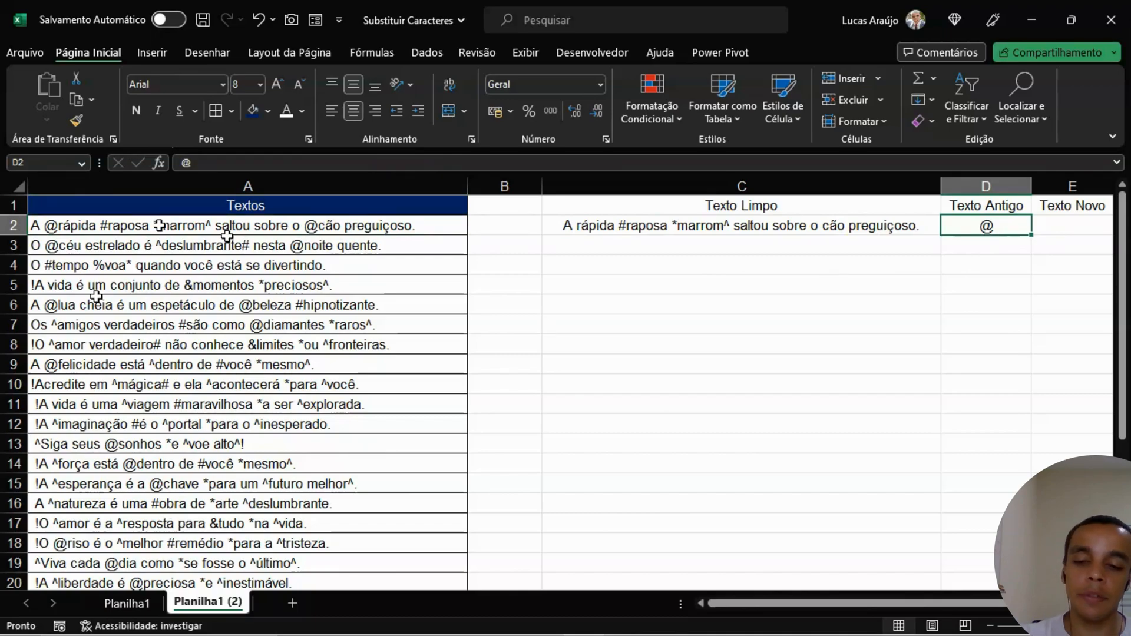
type("#")
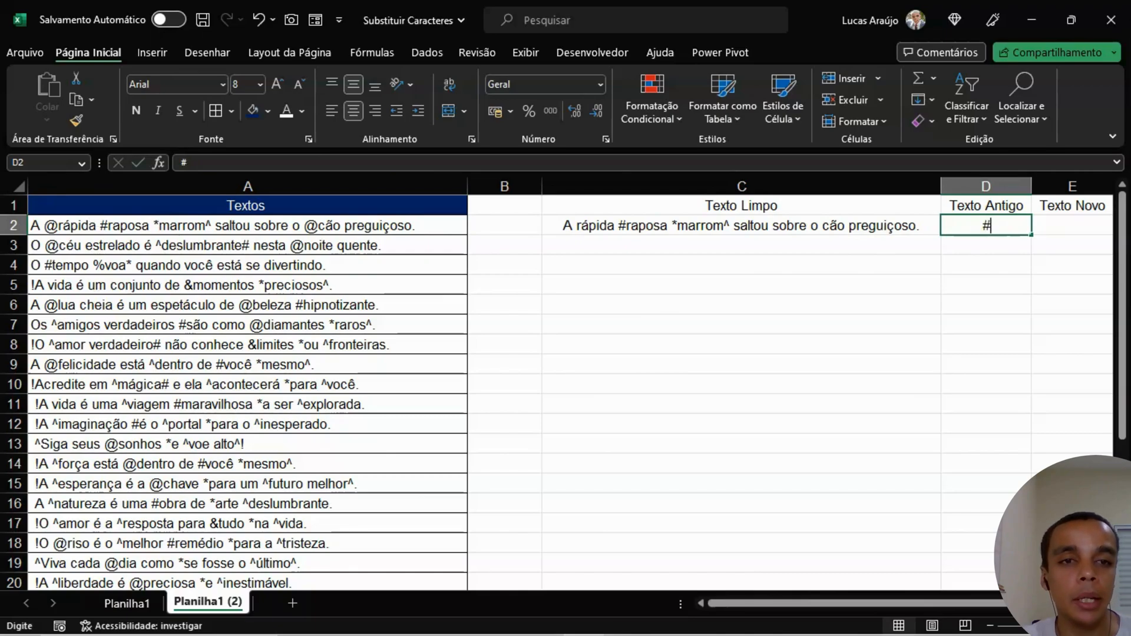
key("Return")
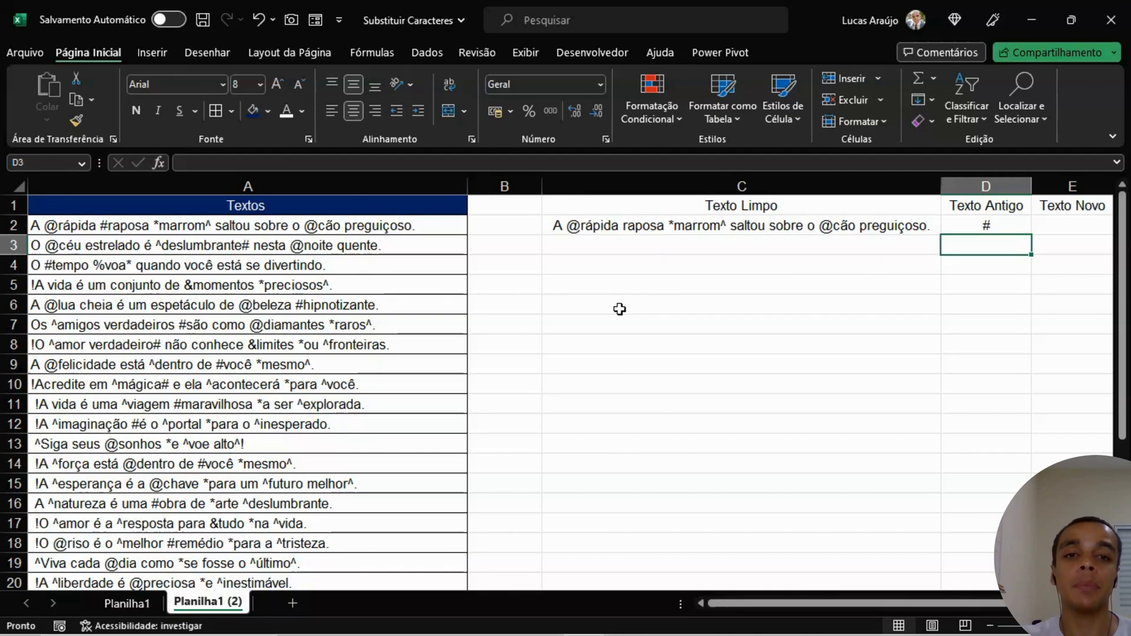
left_click(630, 231)
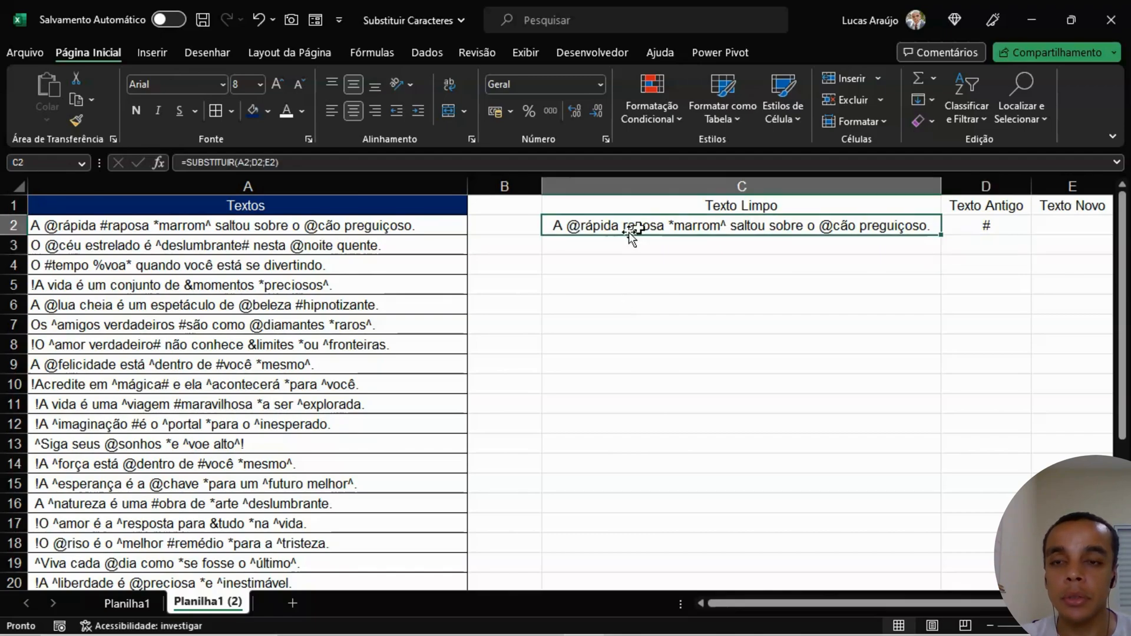
left_click(250, 162)
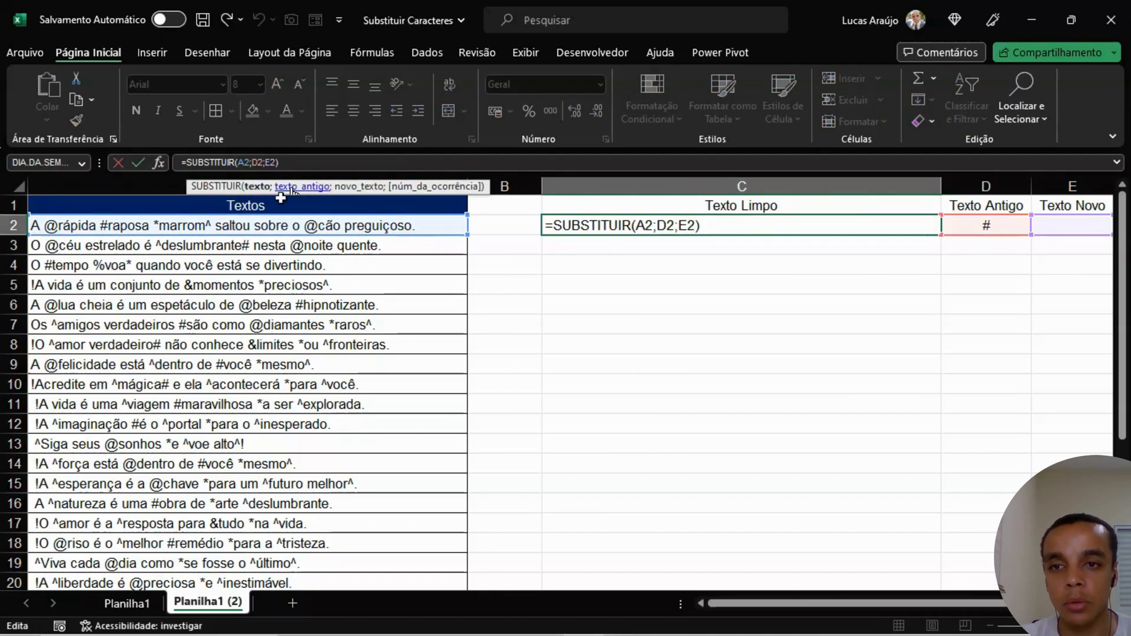
left_click(245, 163)
double_click(244, 163)
left_click(244, 162)
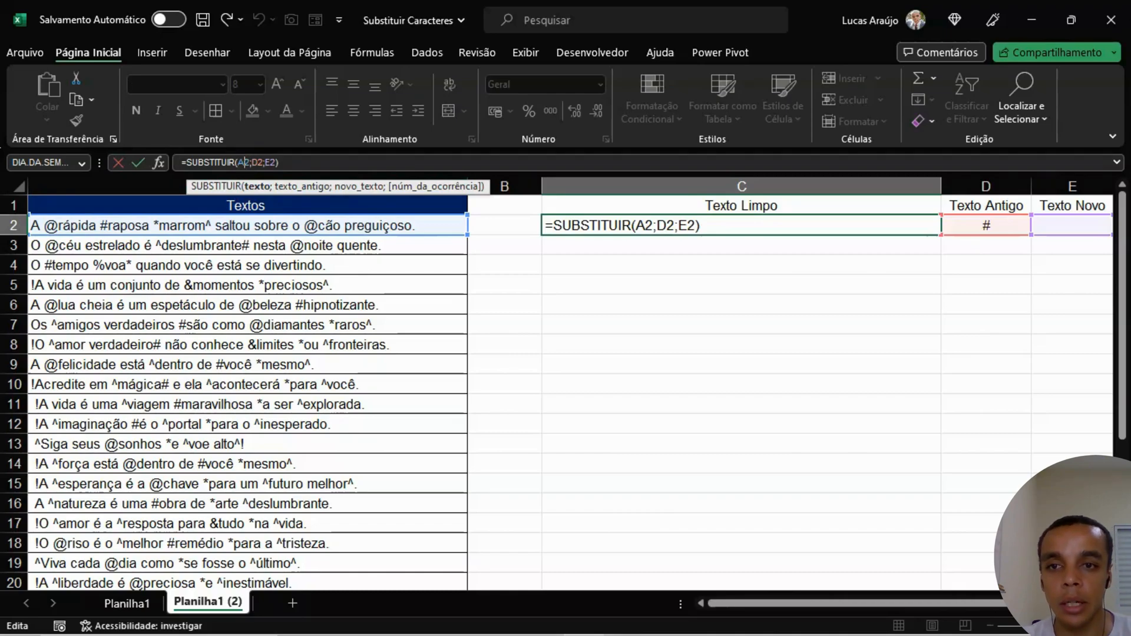
left_click(271, 227)
key("ctrl+shift+Down")
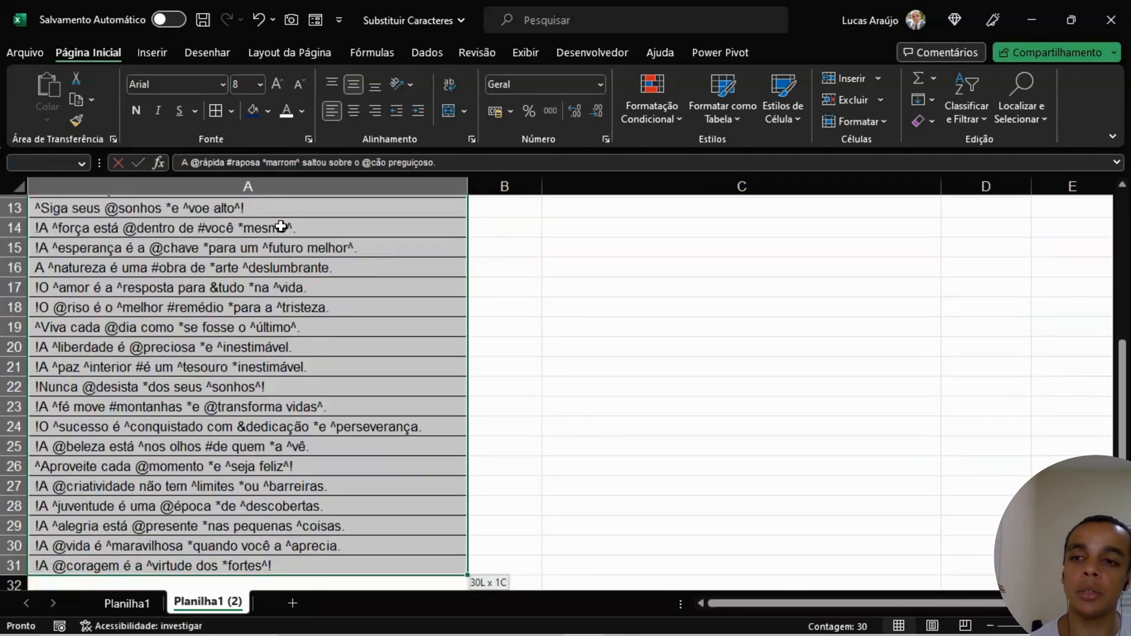
scroll(500, 416, "up", 4)
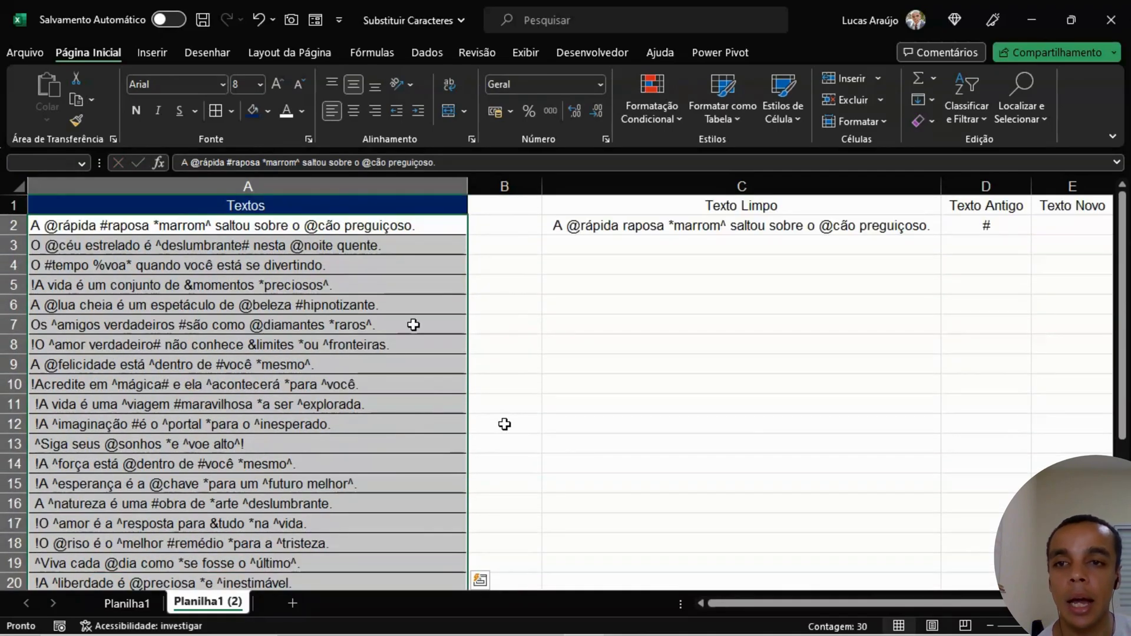
scroll(503, 424, "down", 4)
scroll(404, 343, "up", 4)
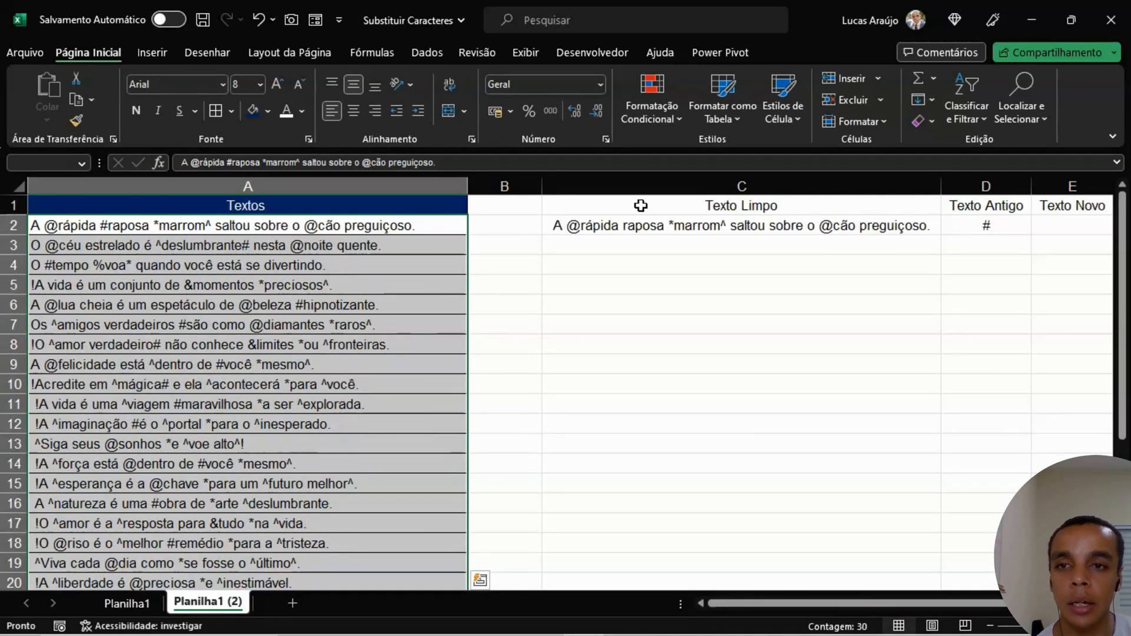
Step: Extend the text argument of the SUBSTITUIR formula in C2 to A2:A31 so it covers the whole Textos column
left_click(628, 224)
key("F2")
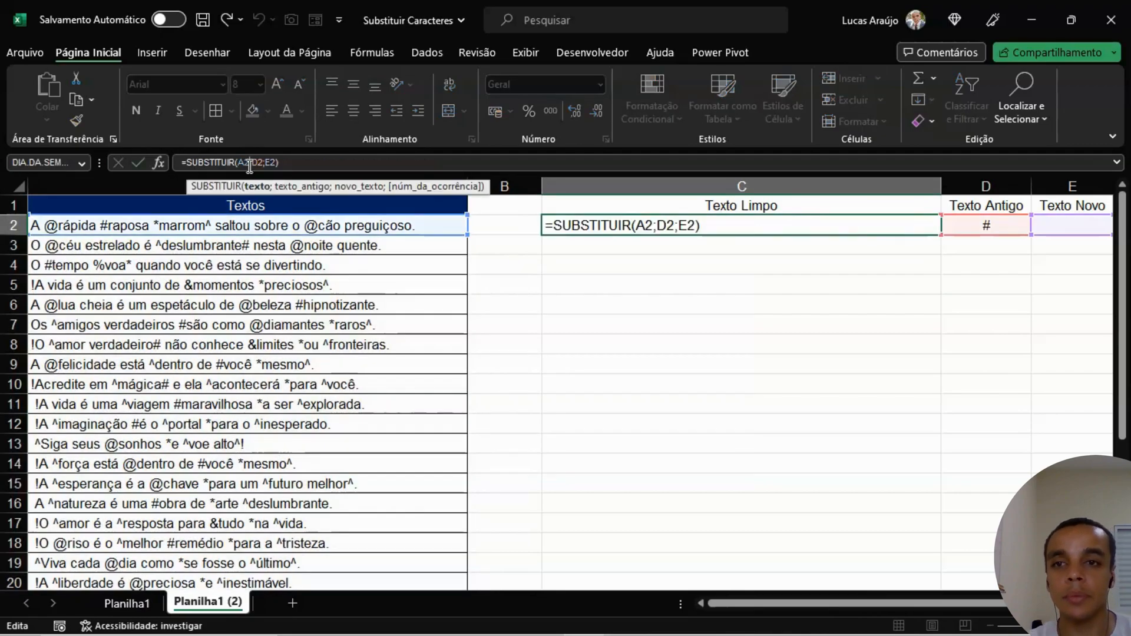
left_click(262, 187)
left_click(286, 226)
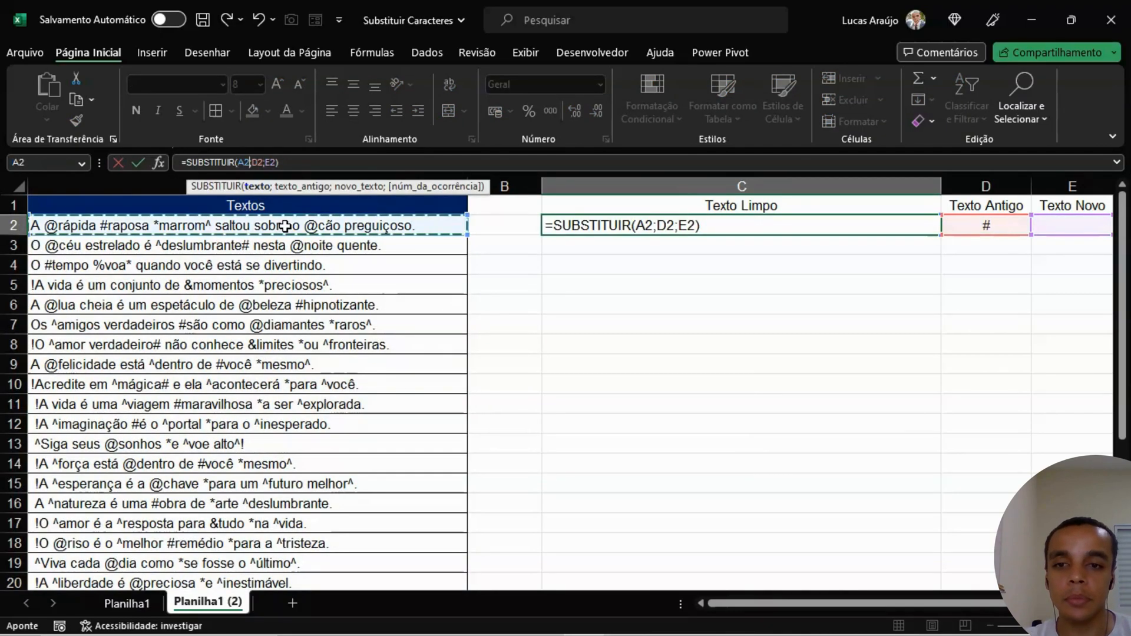
key("ctrl+shift+Down")
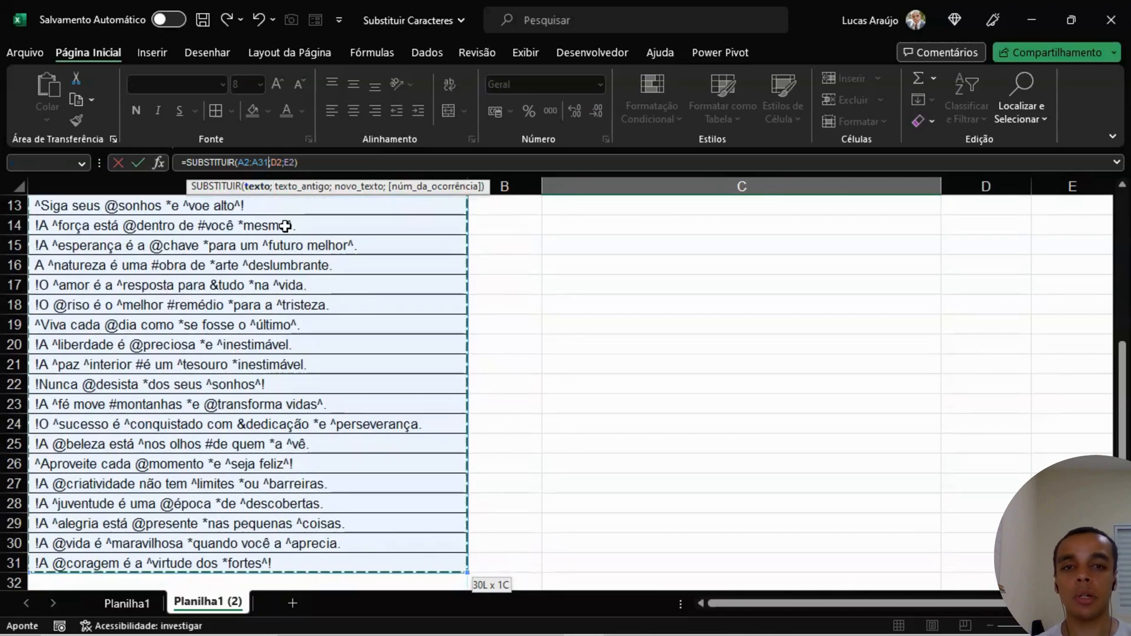
scroll(315, 417, "up", 4)
key("Return")
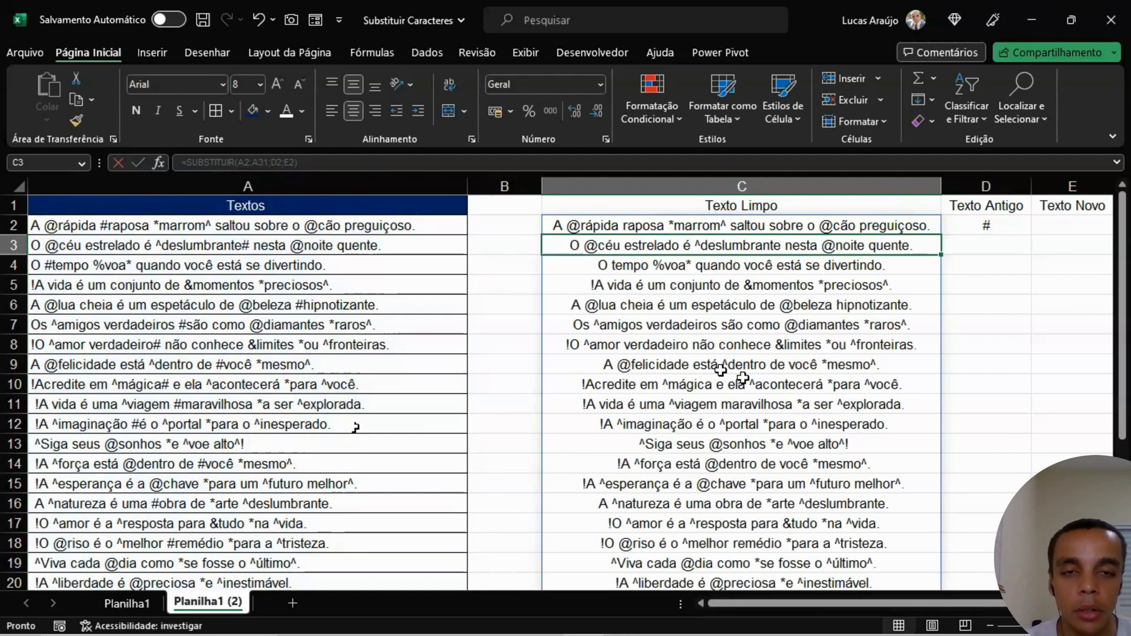
Step: Examine the formula in C2 and its spilled results in column C against the old and new text cells
left_click(722, 225)
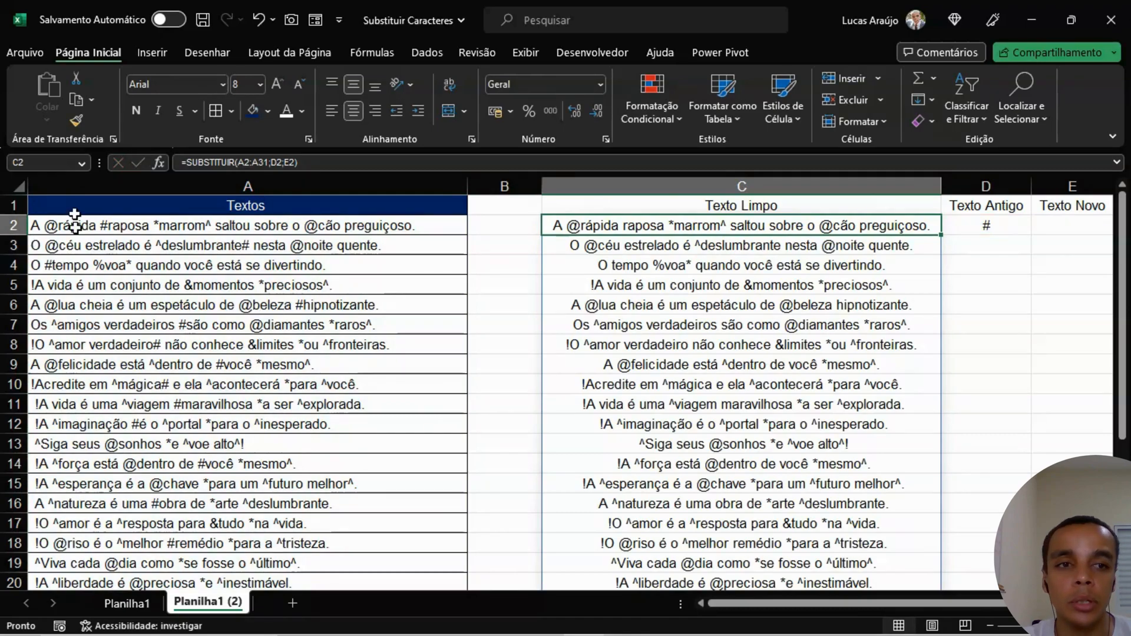
left_click(987, 225)
left_click(735, 305)
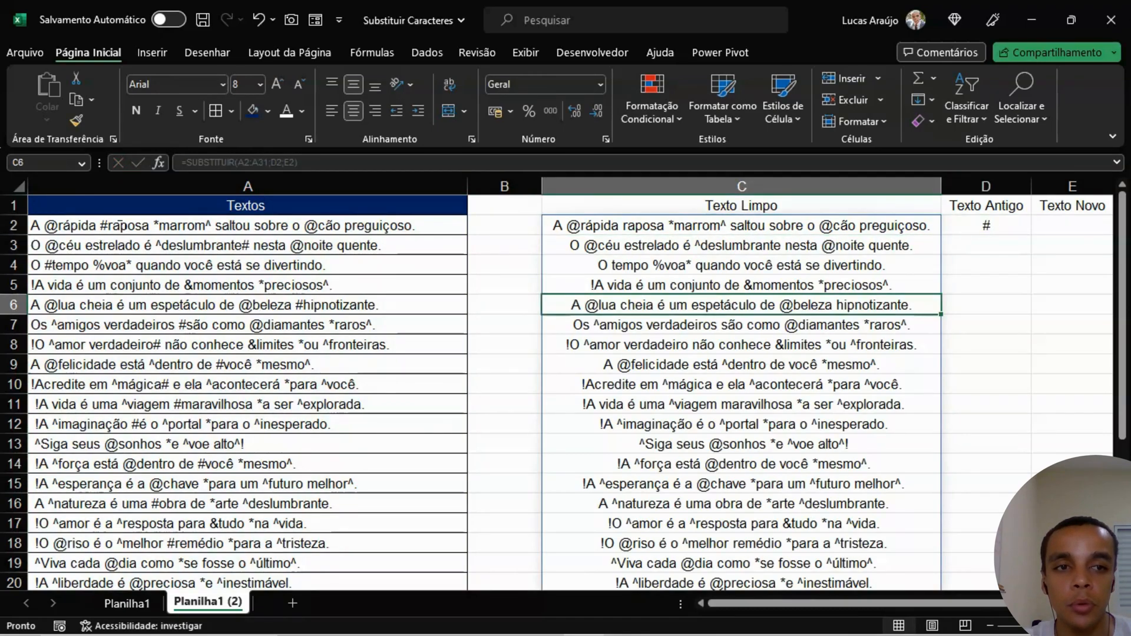
left_click(1075, 226)
left_click(745, 226)
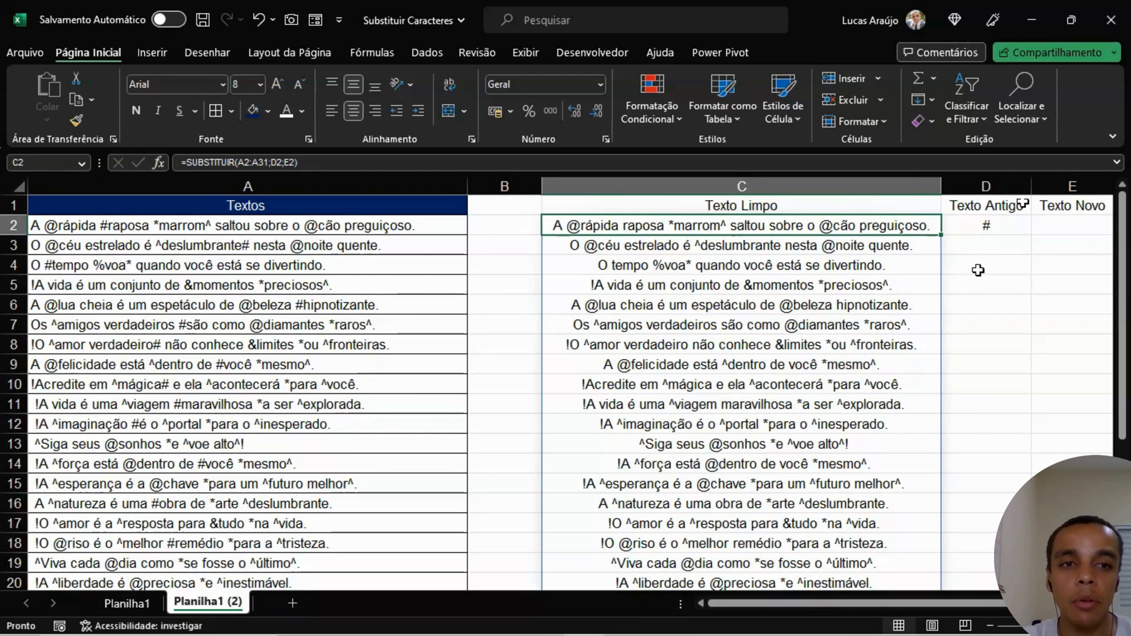
key("Right")
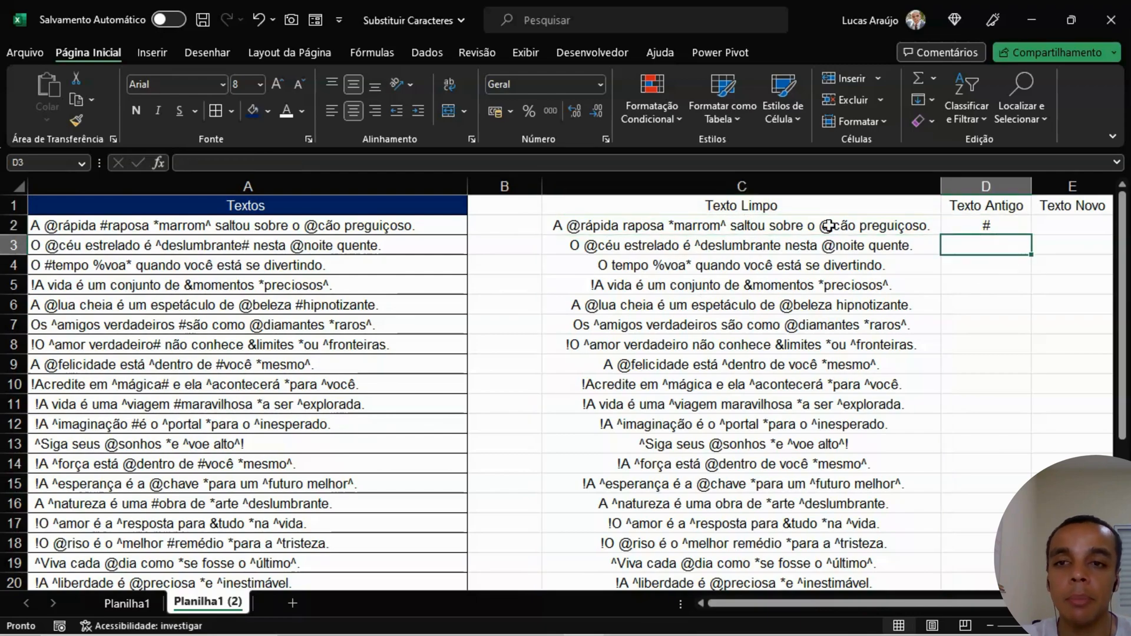
left_click(828, 226)
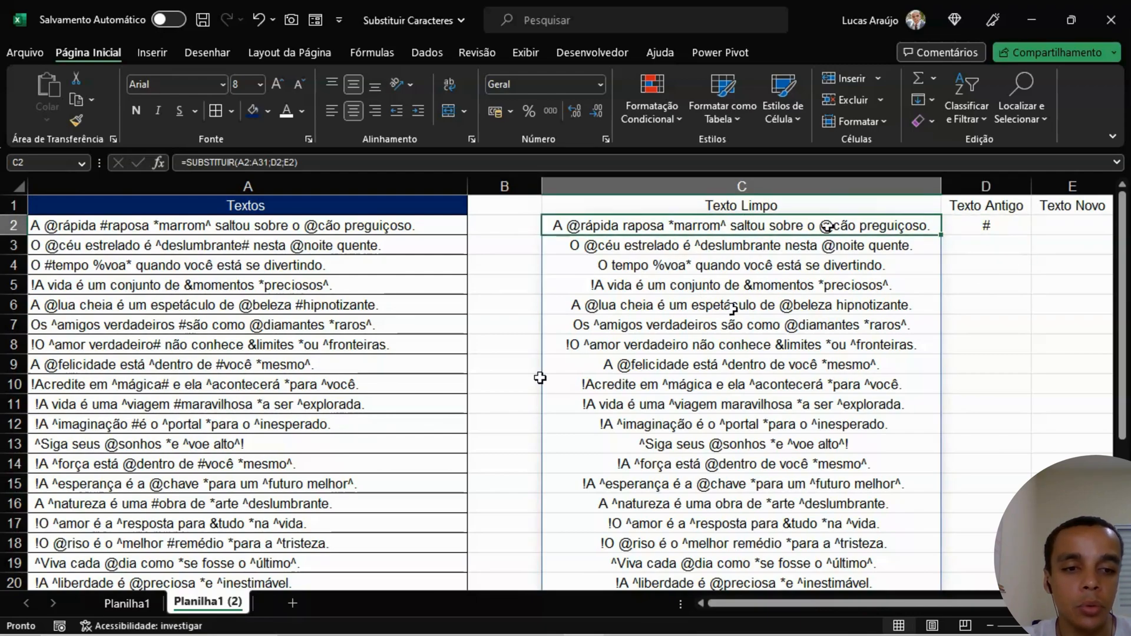
left_click_drag(935, 600, 963, 603)
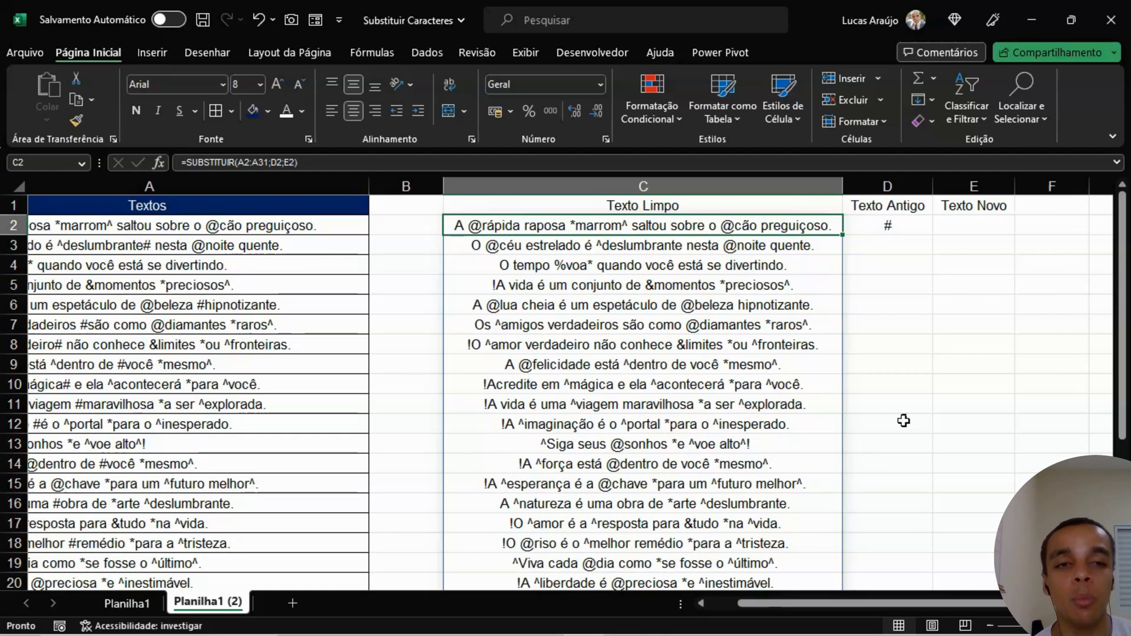
left_click(915, 227)
left_click_drag(901, 229, 962, 361)
left_click(760, 230)
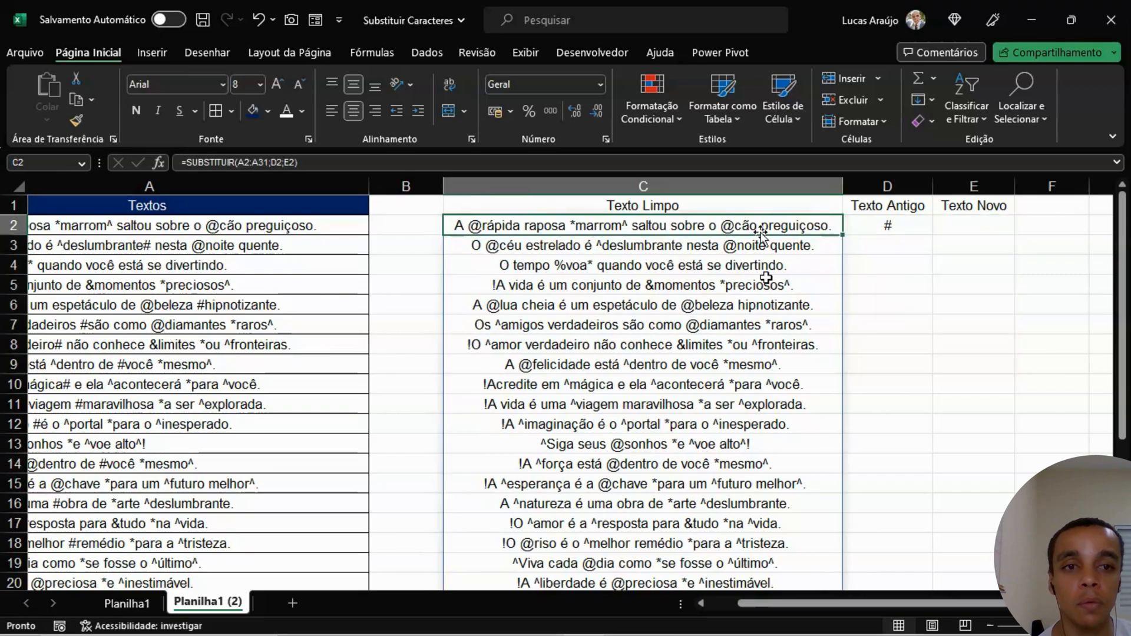
left_click(777, 302)
left_click(865, 261)
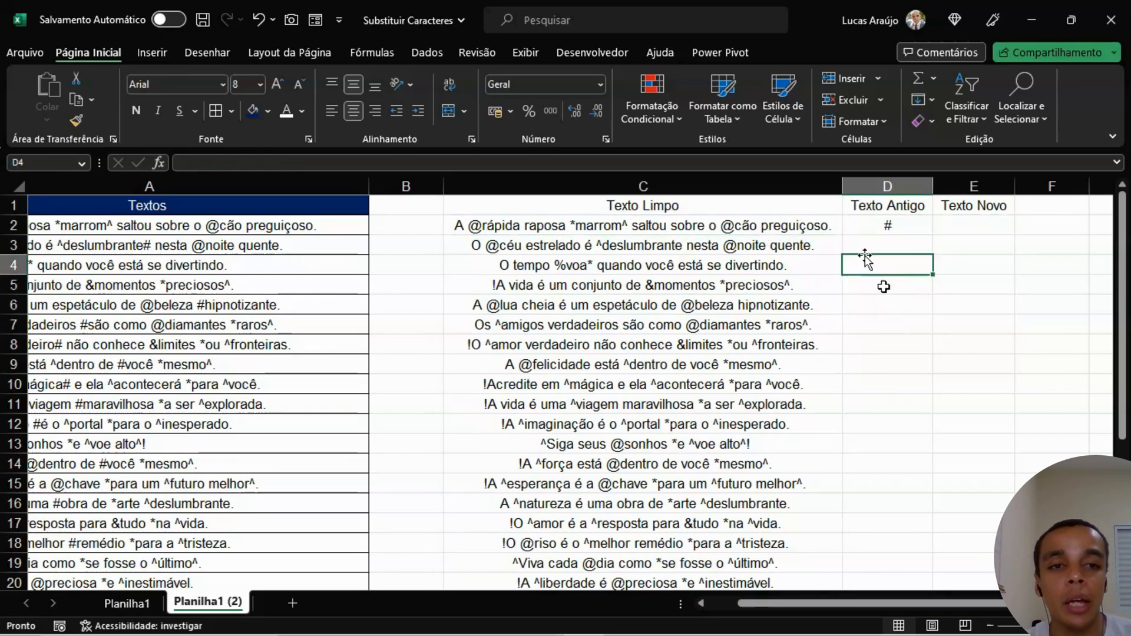
Step: Add @ in D3 and % in D4 as further characters under Texto Antigo
left_click(902, 245)
left_click(889, 226)
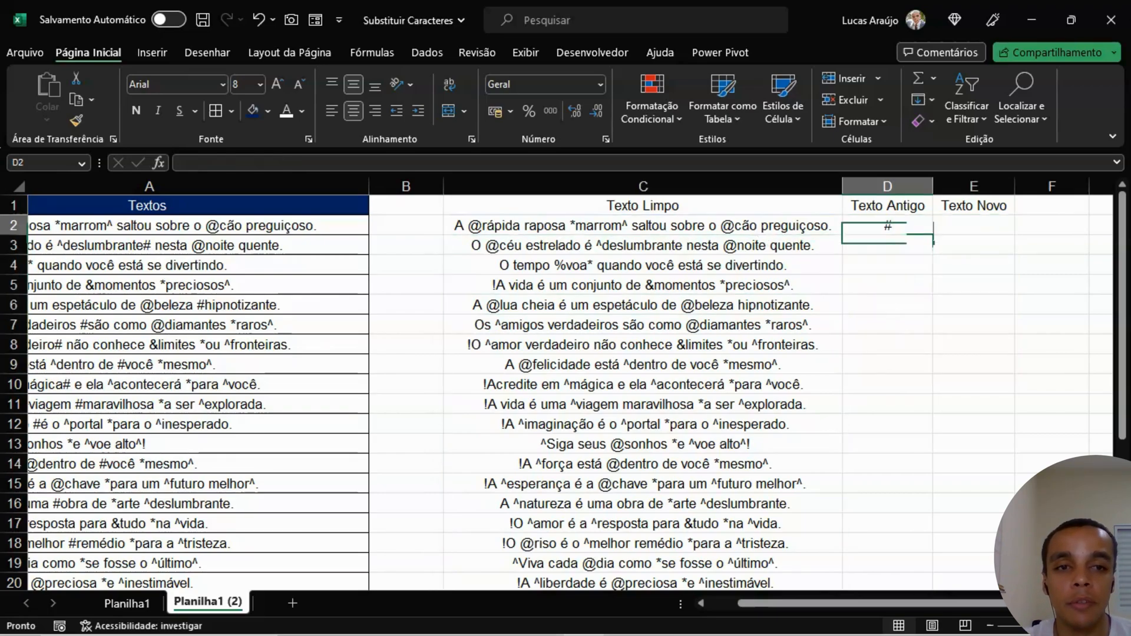
left_click(894, 244)
type("@")
key("Return")
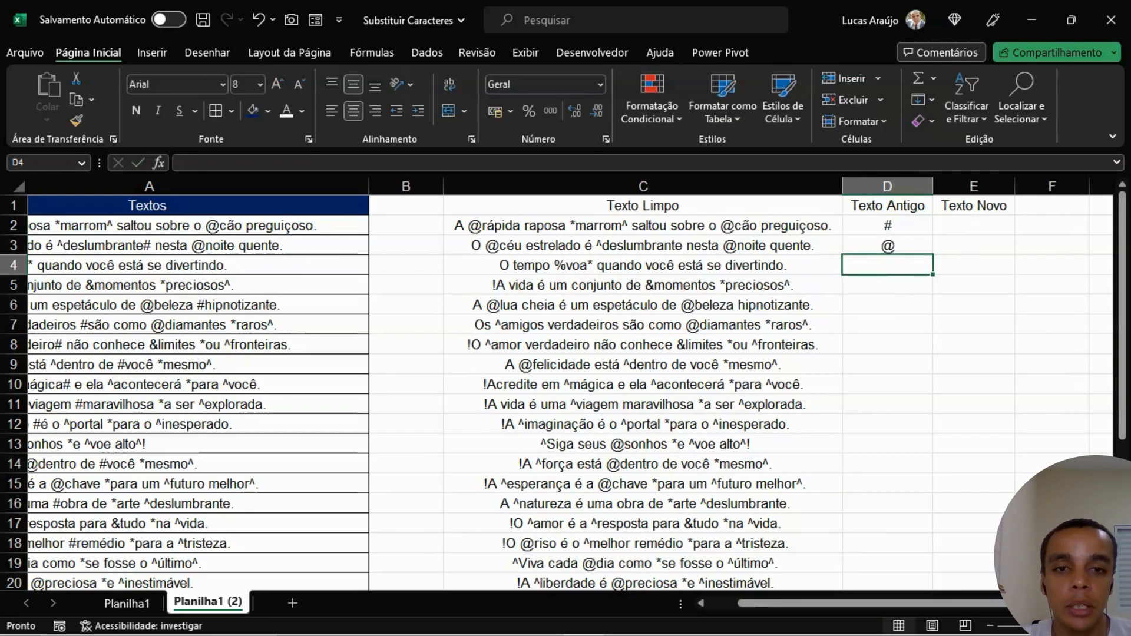
type("%")
key("Return")
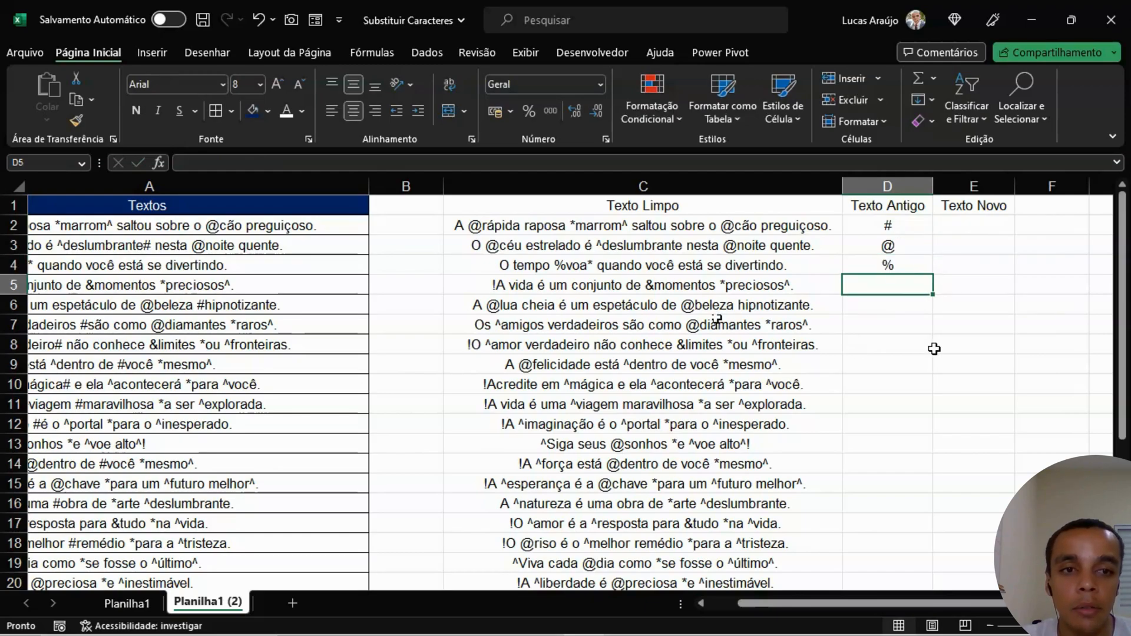
Step: Enter a single space in D5 as the old text and an underscore in E5 as its new text
key("dead_circumflex")
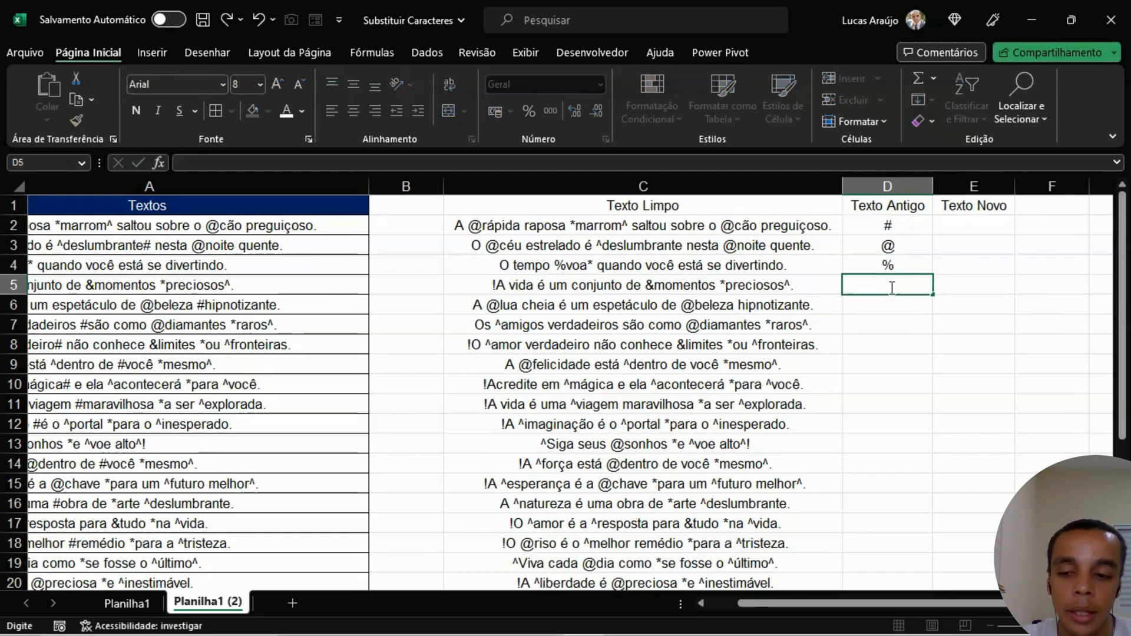
right_click(892, 287)
key("Tab")
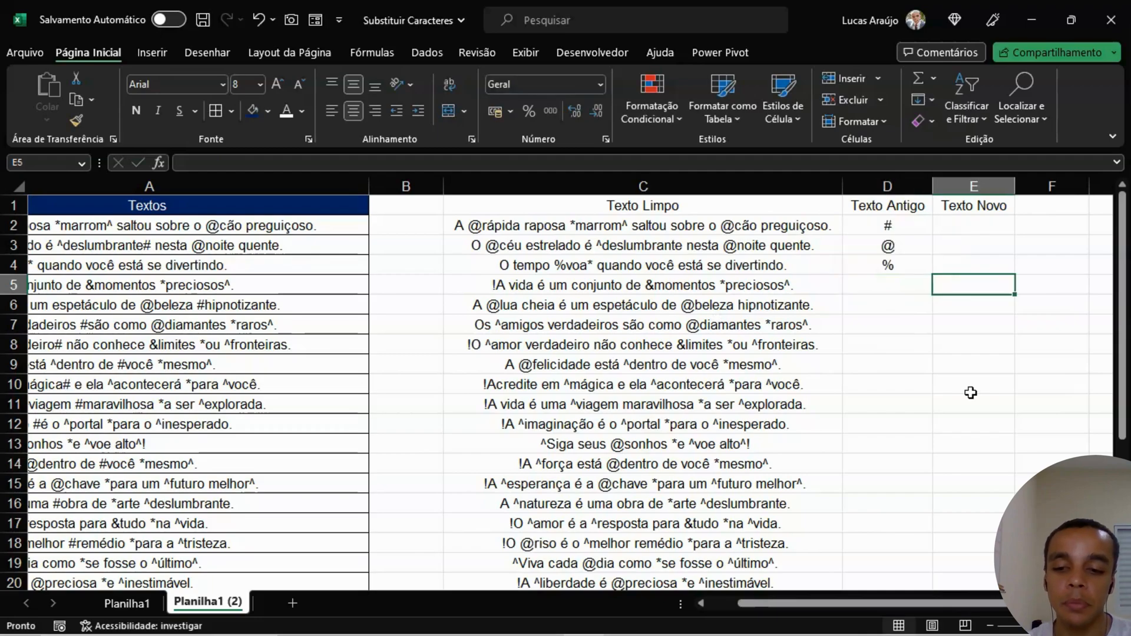
key("dead_circumflex")
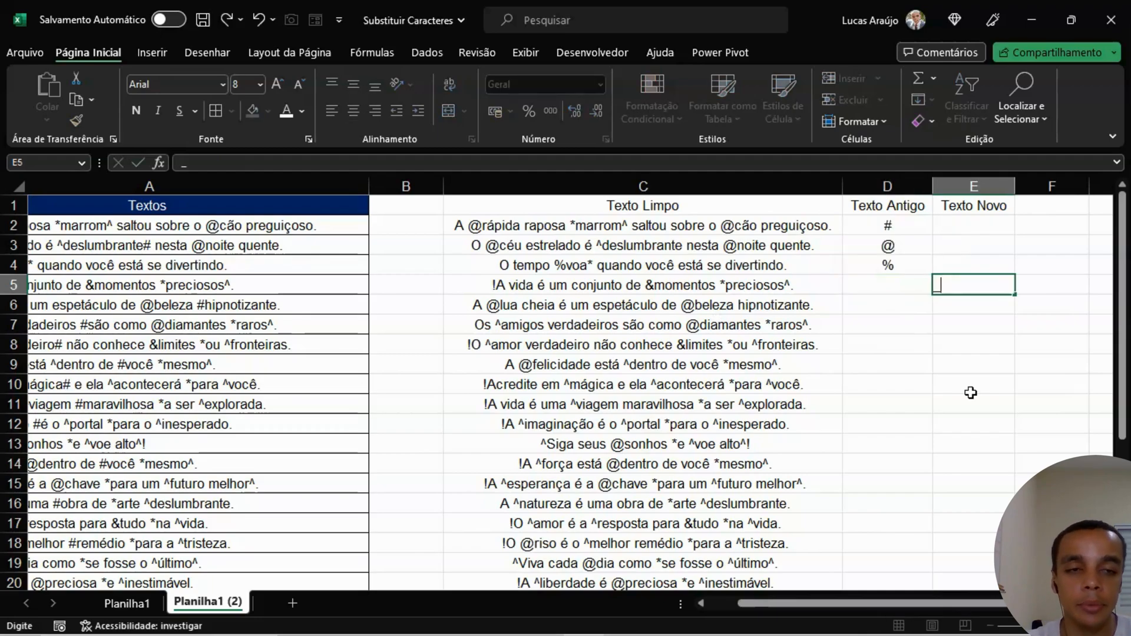
left_click(971, 393)
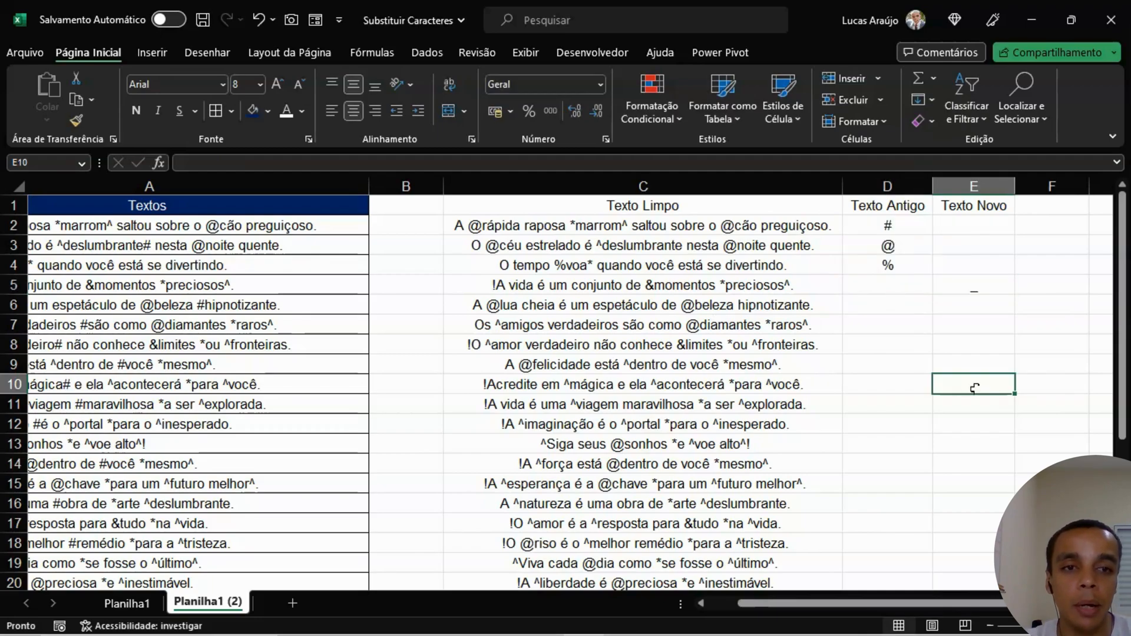
left_click(890, 284)
left_click(985, 279)
left_click(899, 343)
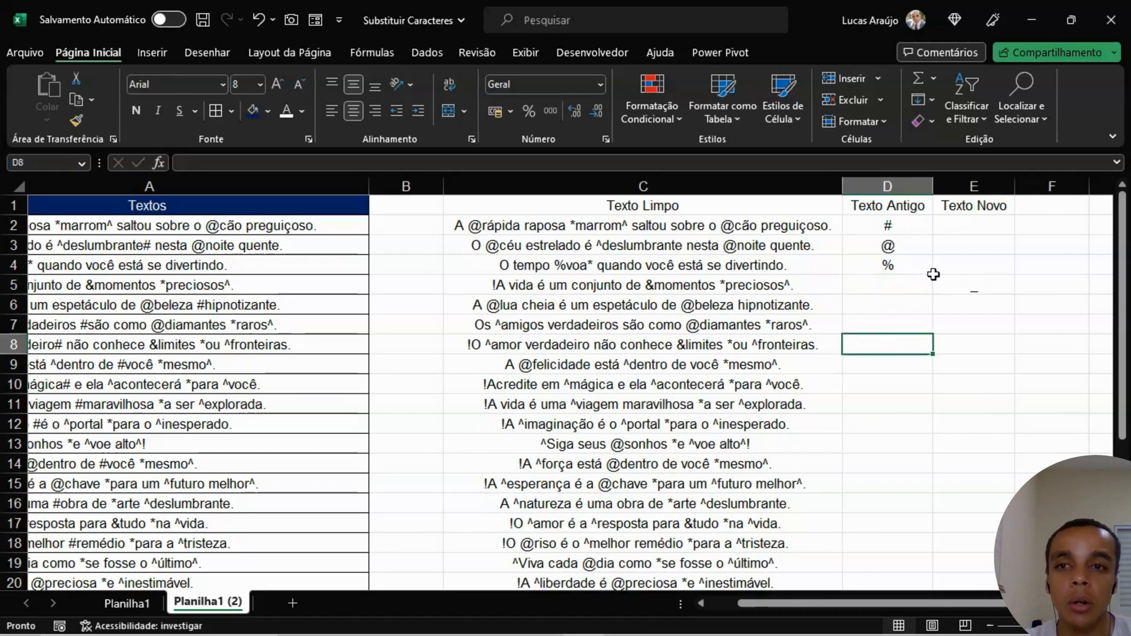
Step: Change the old and new text arguments of the C2 formula to D2:D5 and E2:E5, giving =SUBSTITUIR(A2:A31;D2:D5;E2:E5)
left_click(789, 230)
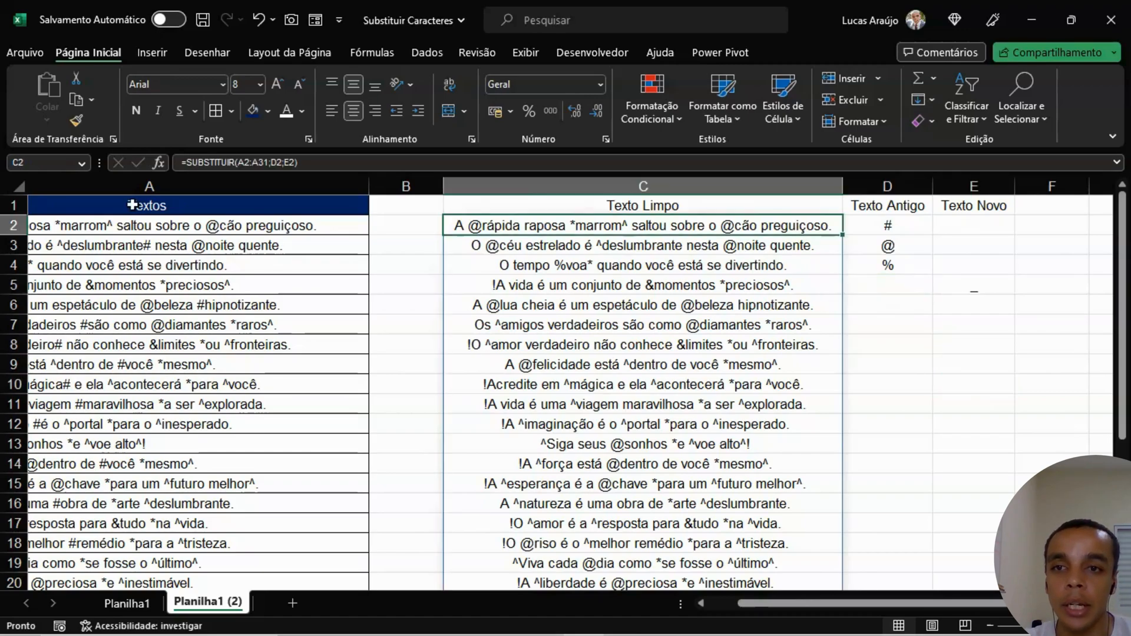
left_click(275, 163)
double_click(275, 163)
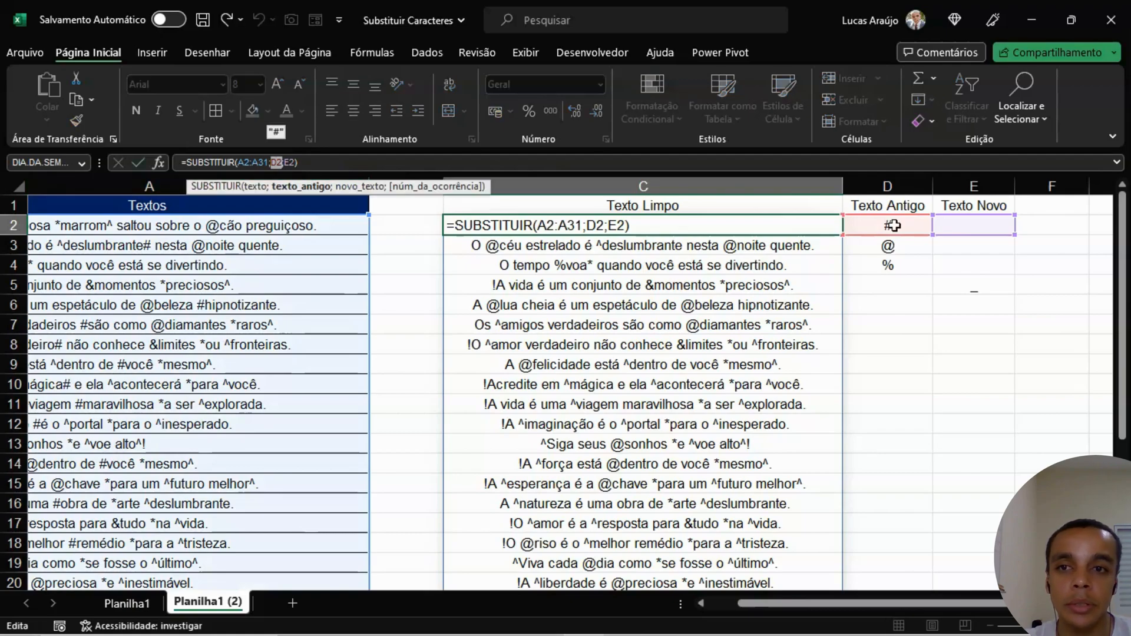
left_click_drag(889, 226, 894, 287)
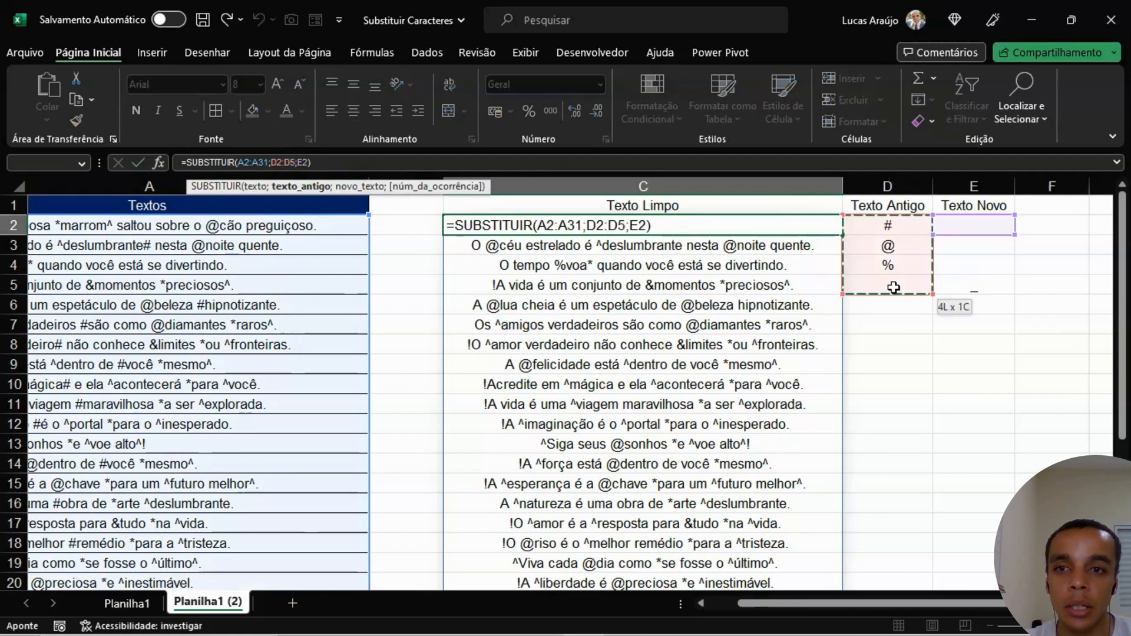
double_click(301, 162)
left_click(996, 227)
left_click_drag(997, 227, 972, 290)
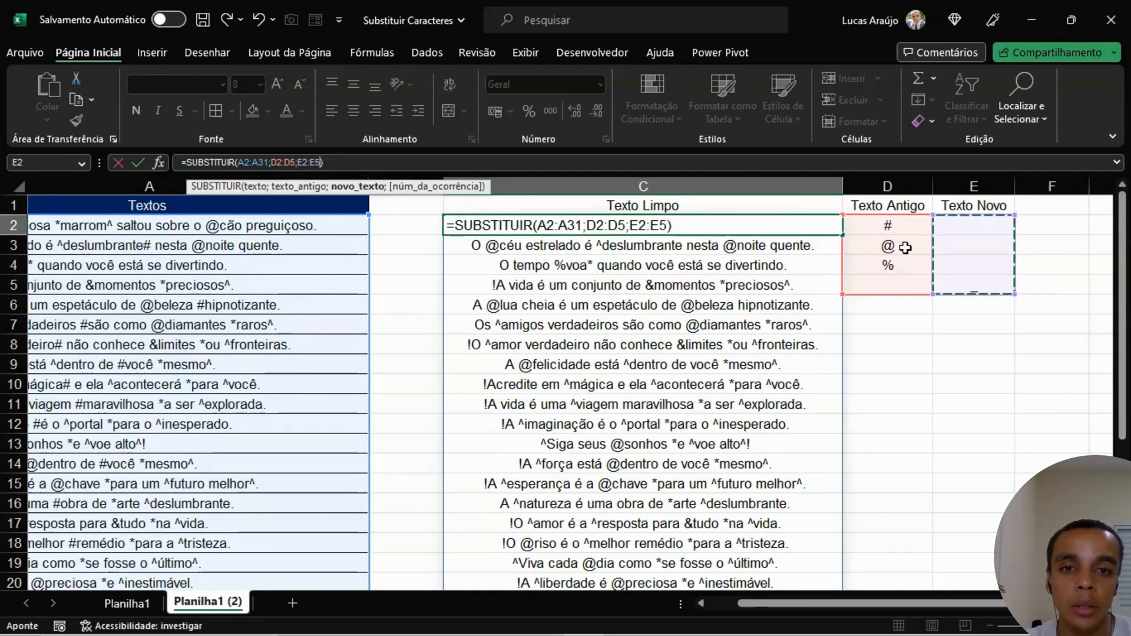
key("Return")
Step: Compare the results in column C row by row with the original texts and the characters under Texto Antigo
key("Down")
key("Down")
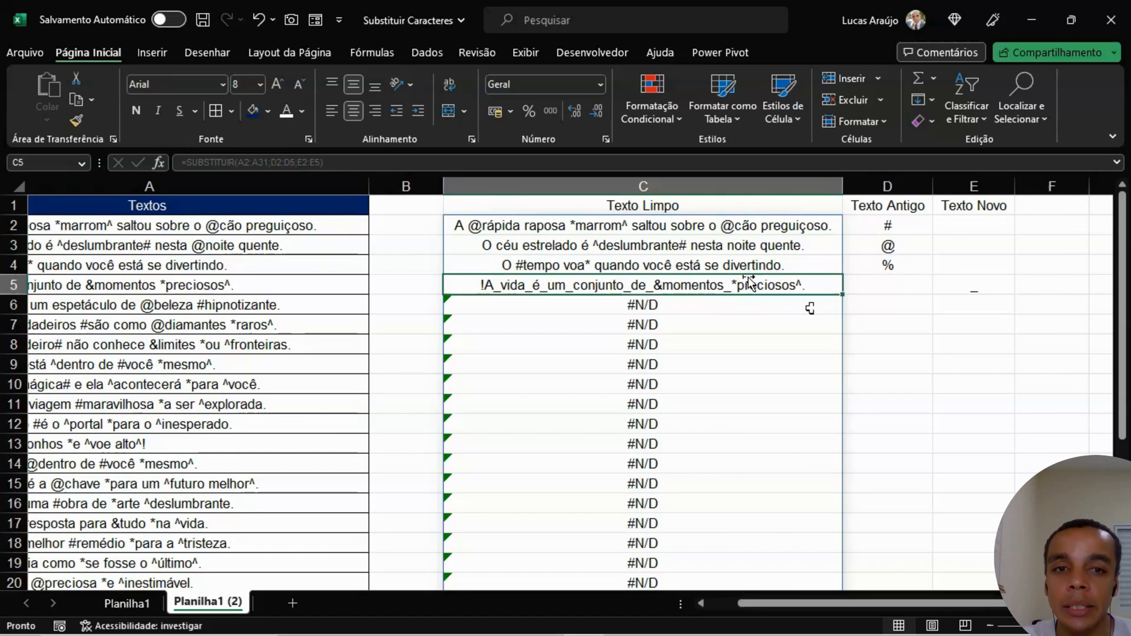
left_click(896, 338)
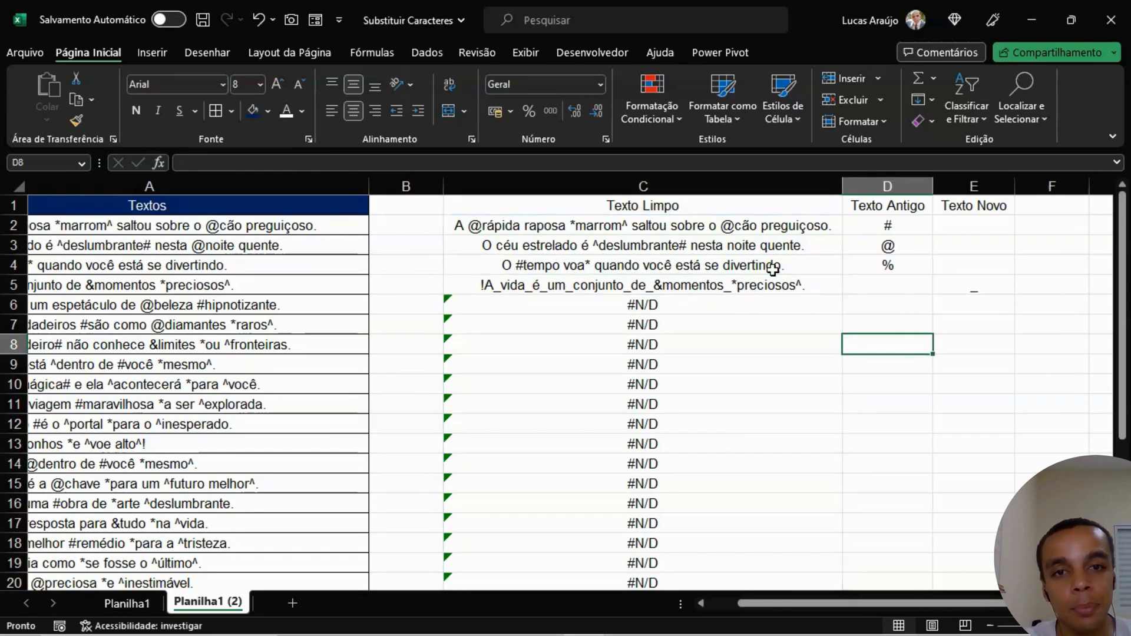
left_click(583, 225)
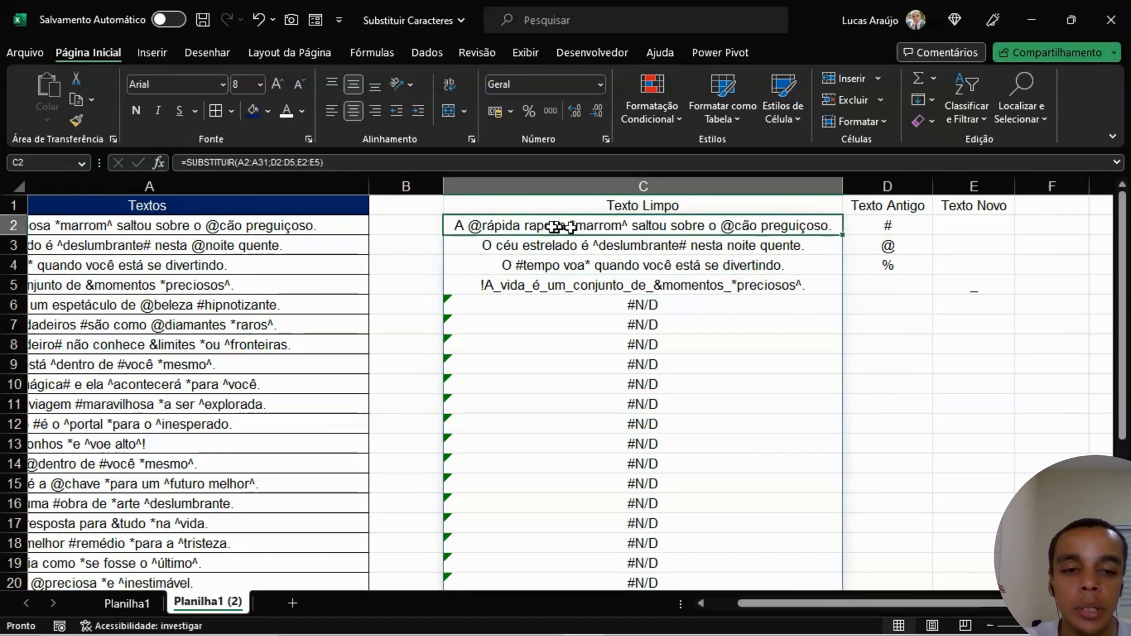
left_click_drag(871, 602, 841, 603)
left_click(52, 230)
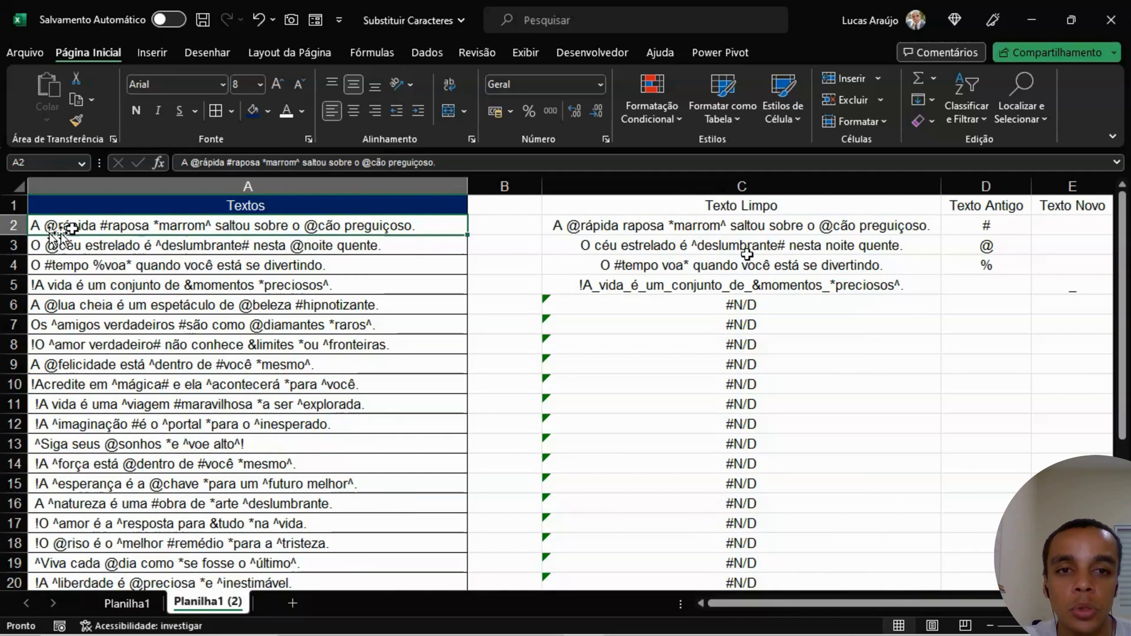
left_click(999, 231)
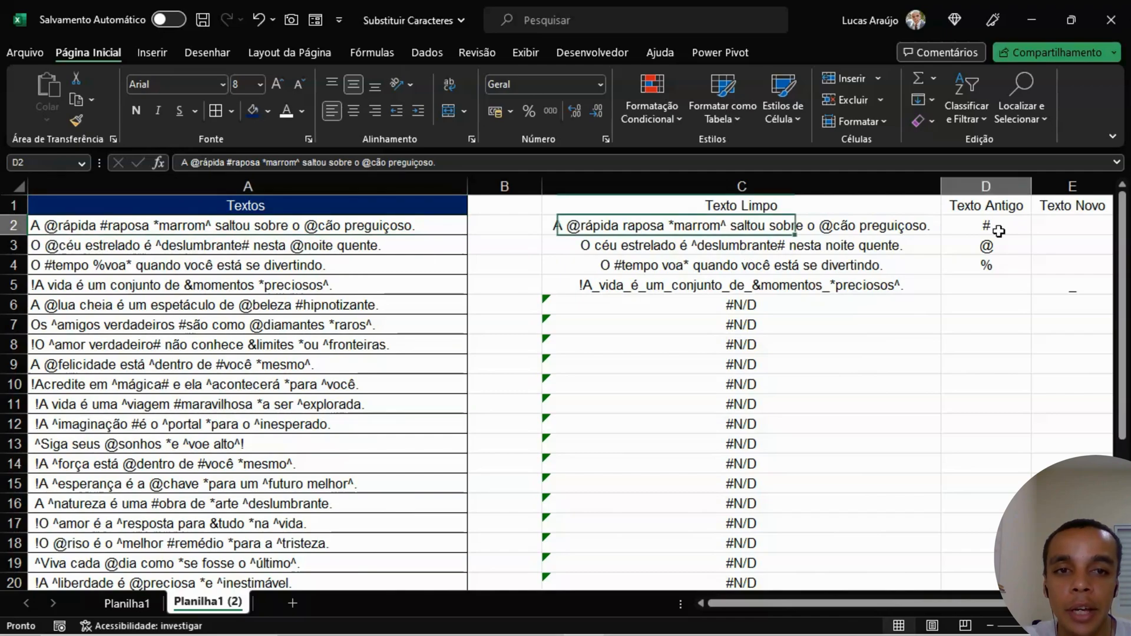
Step: Compare the results in C2 and C3 with the # characters in the original texts of A2 and A3
left_click(571, 227)
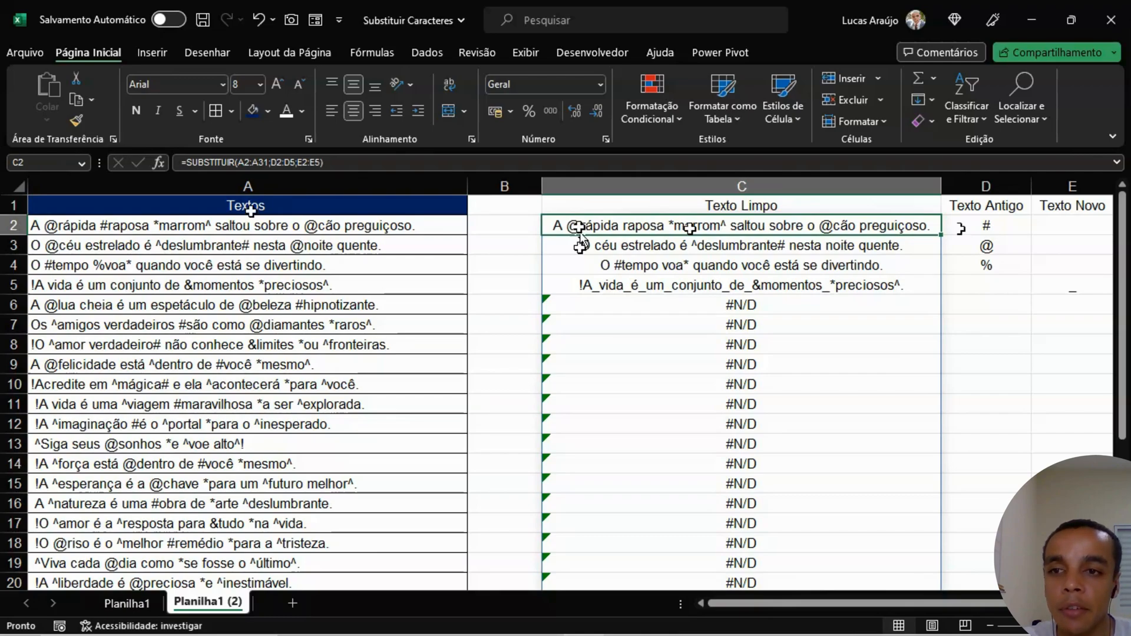
left_click(247, 225)
double_click(101, 227)
left_click_drag(100, 227, 108, 226)
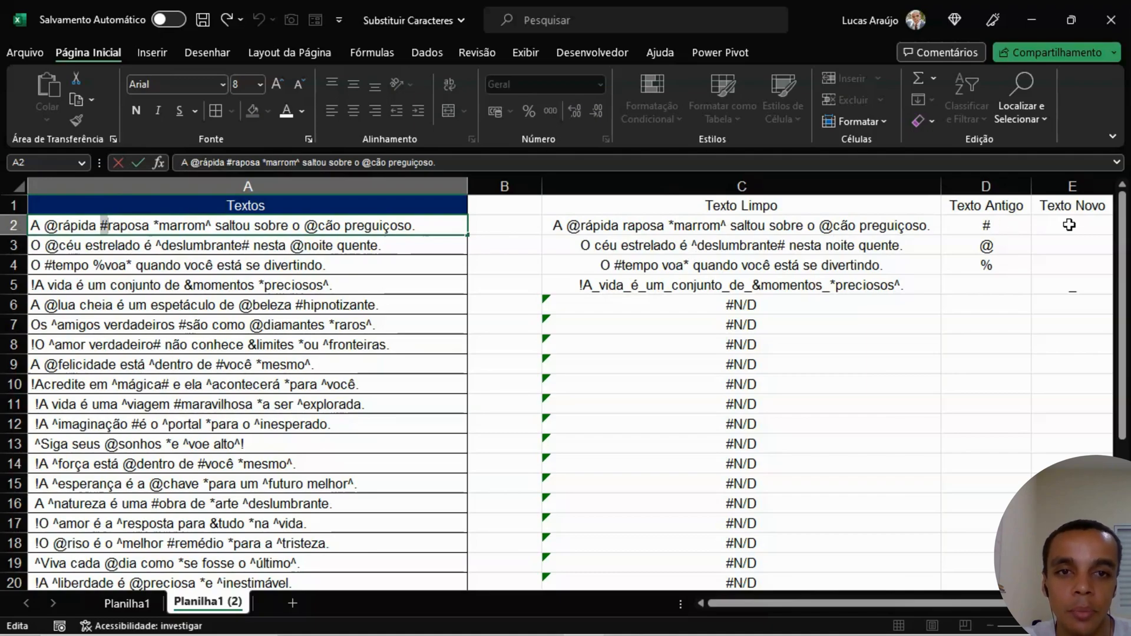
left_click(739, 247)
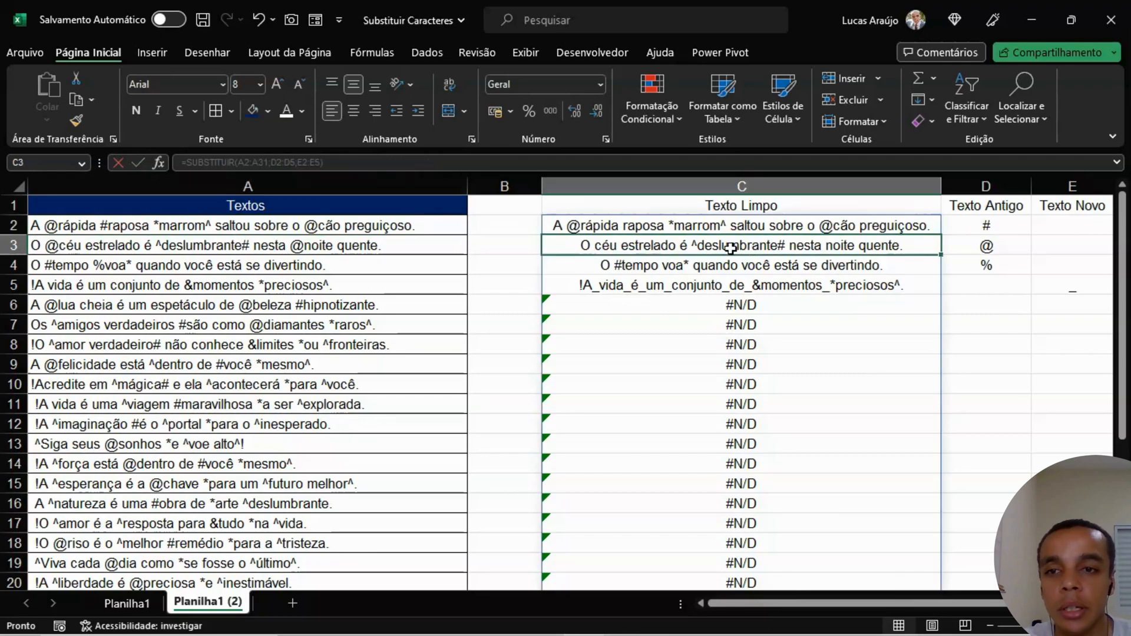
double_click(253, 245)
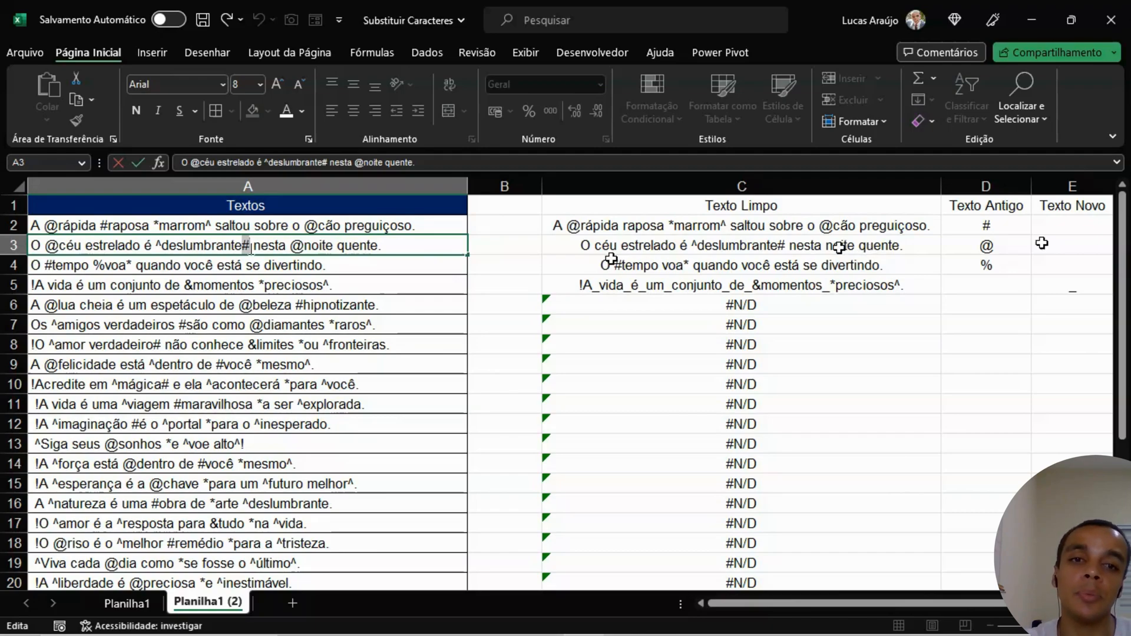
key("Escape")
Step: Compare the result in C4 with the % character in A4, and check the result in C6
left_click(864, 271)
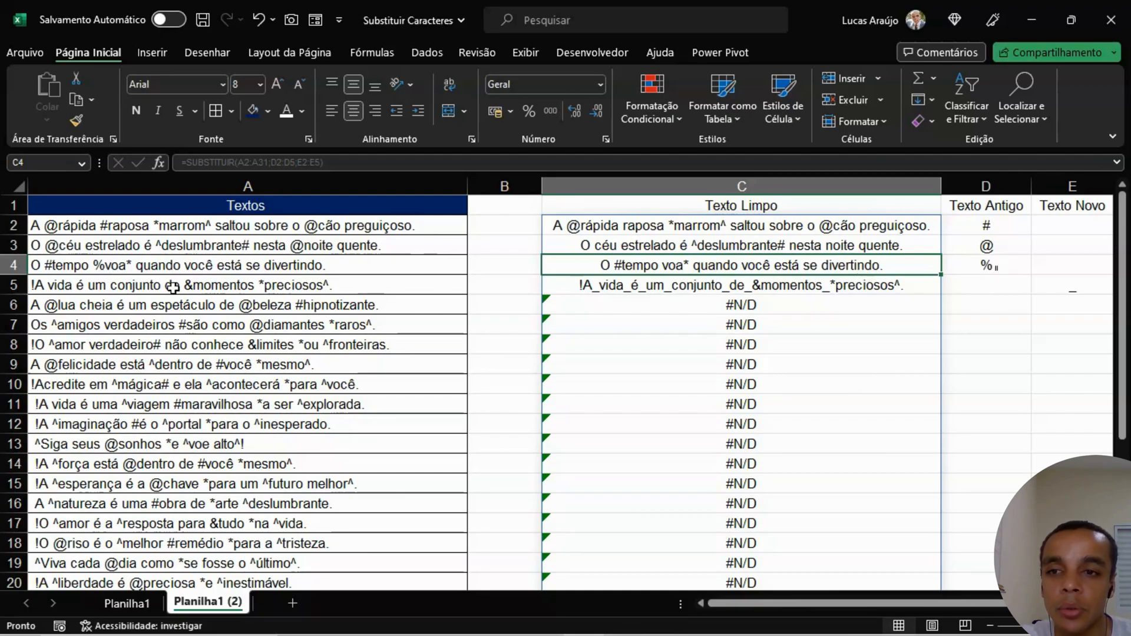
double_click(141, 287)
left_click(97, 262)
double_click(98, 261)
left_click_drag(94, 265, 105, 267)
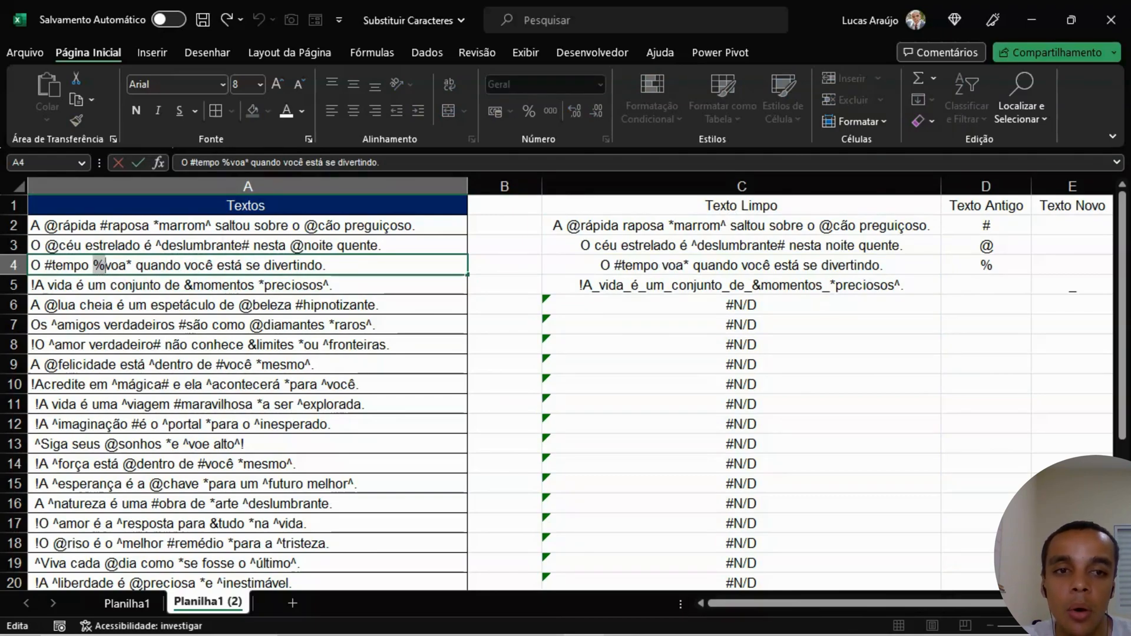
left_click(841, 302)
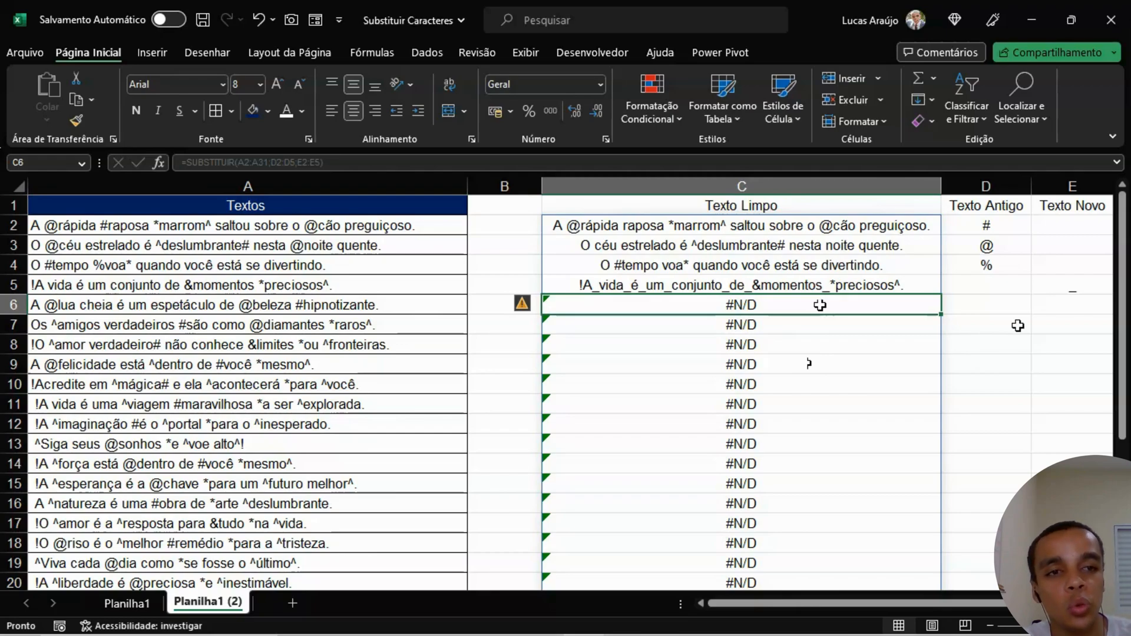
Step: Check row by row how the results in C2:C5 pair with the old and new texts in D2:E5
left_click_drag(986, 226, 1058, 284)
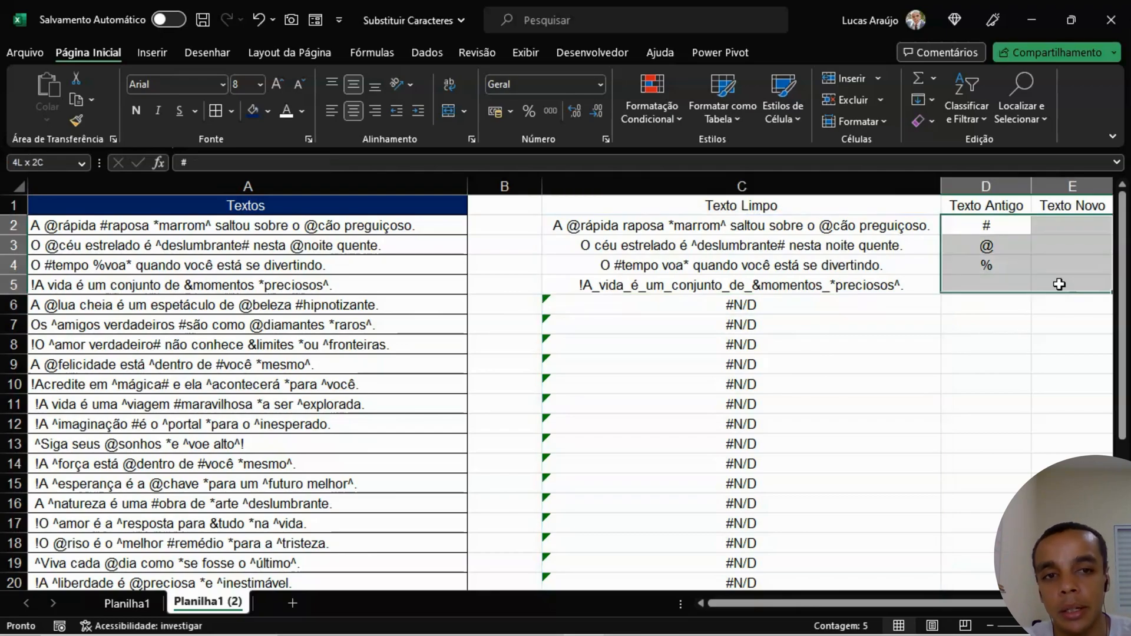
left_click(1018, 368)
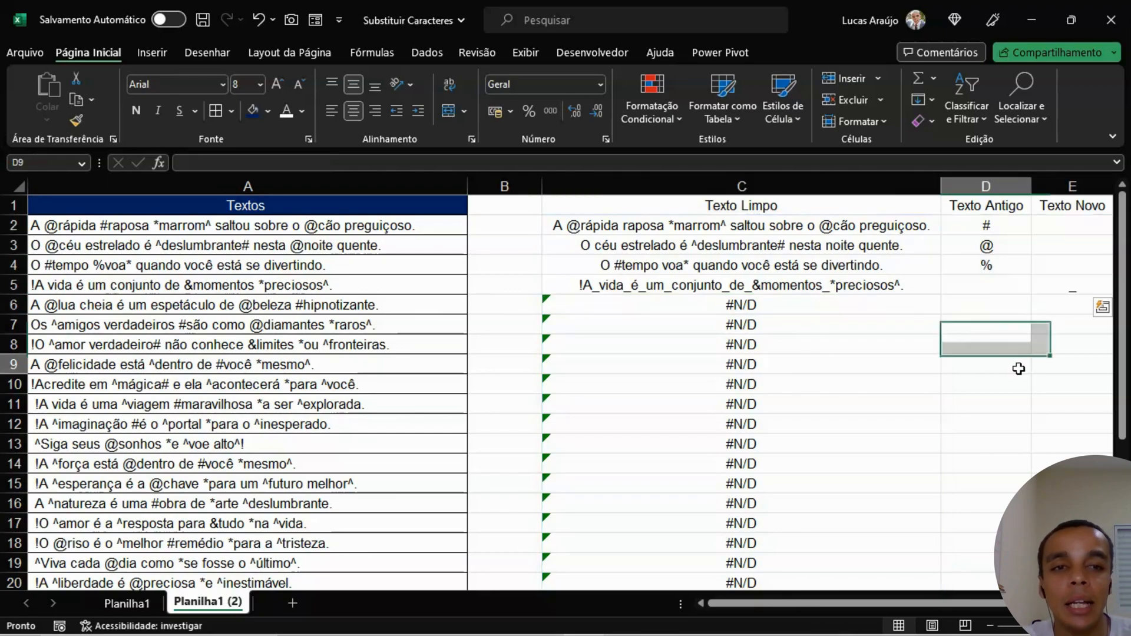
left_click_drag(915, 226, 1054, 226)
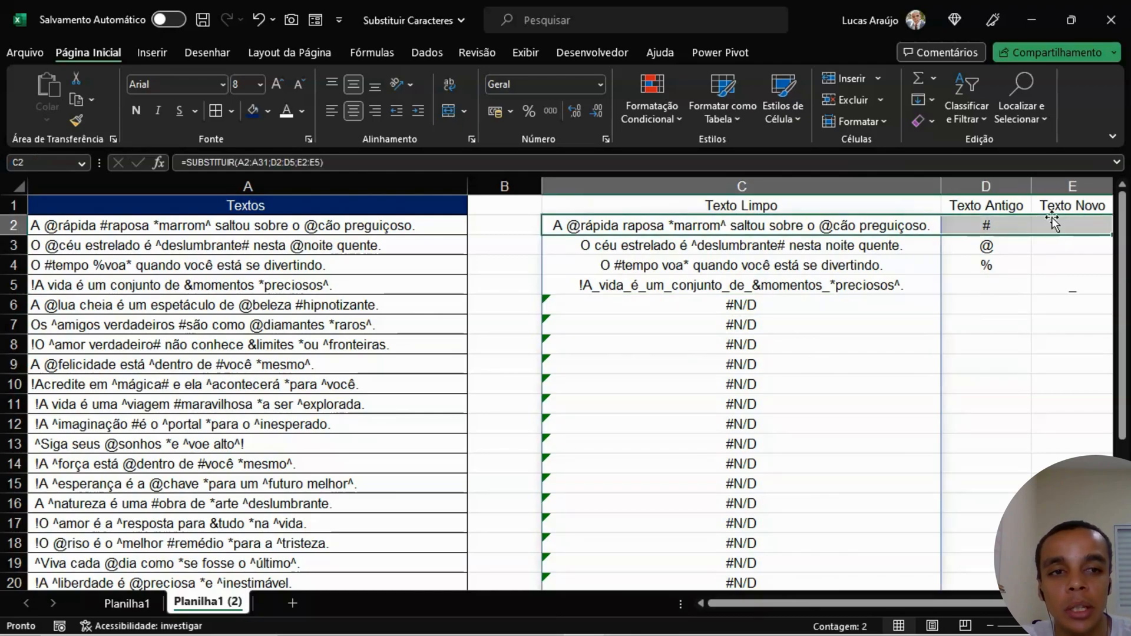
left_click_drag(851, 245, 1038, 246)
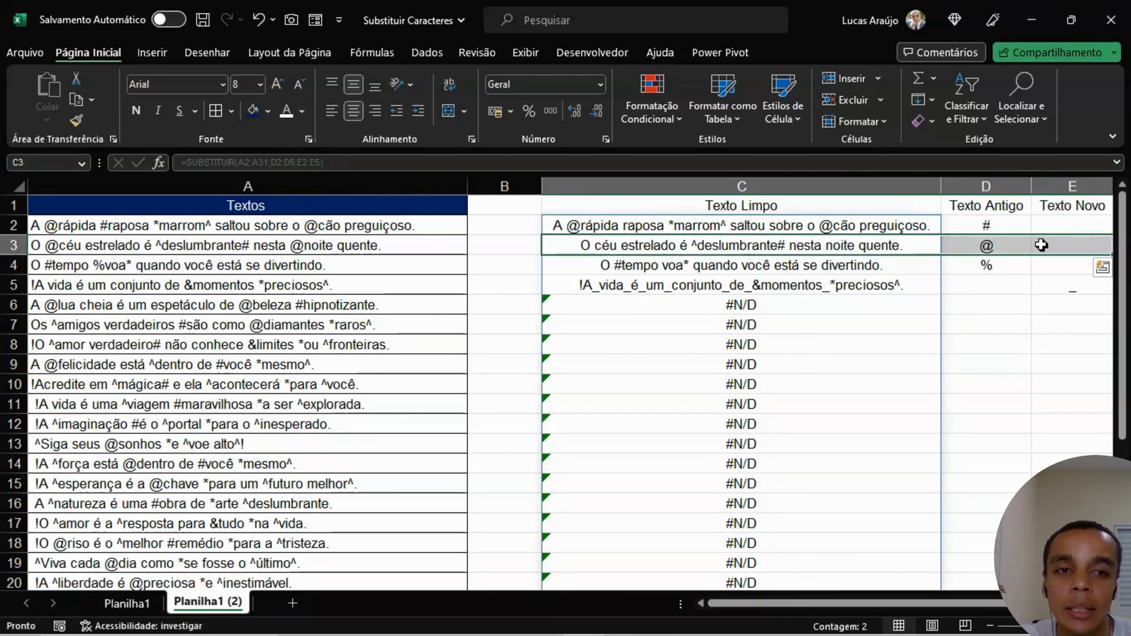
left_click_drag(934, 272, 1068, 275)
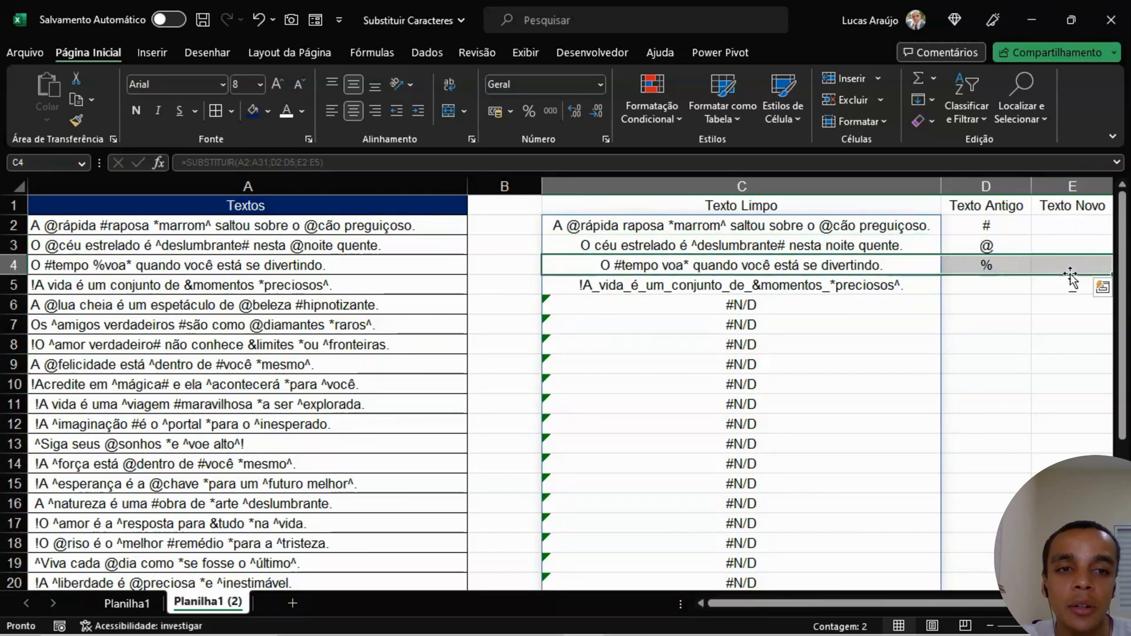
left_click_drag(937, 286, 1055, 286)
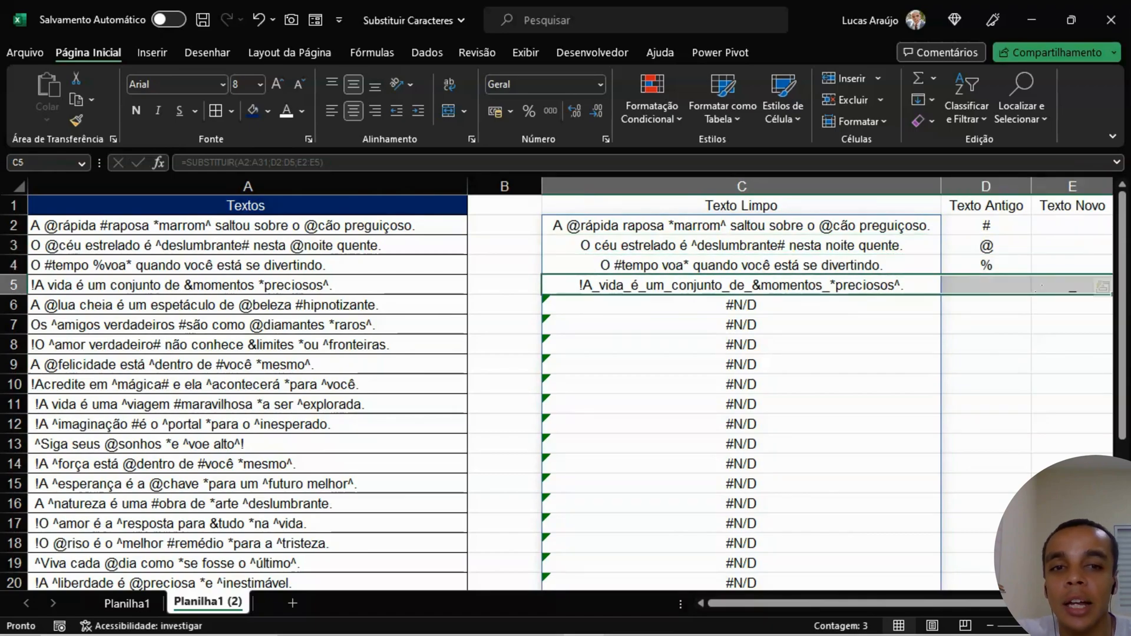
left_click(1010, 324)
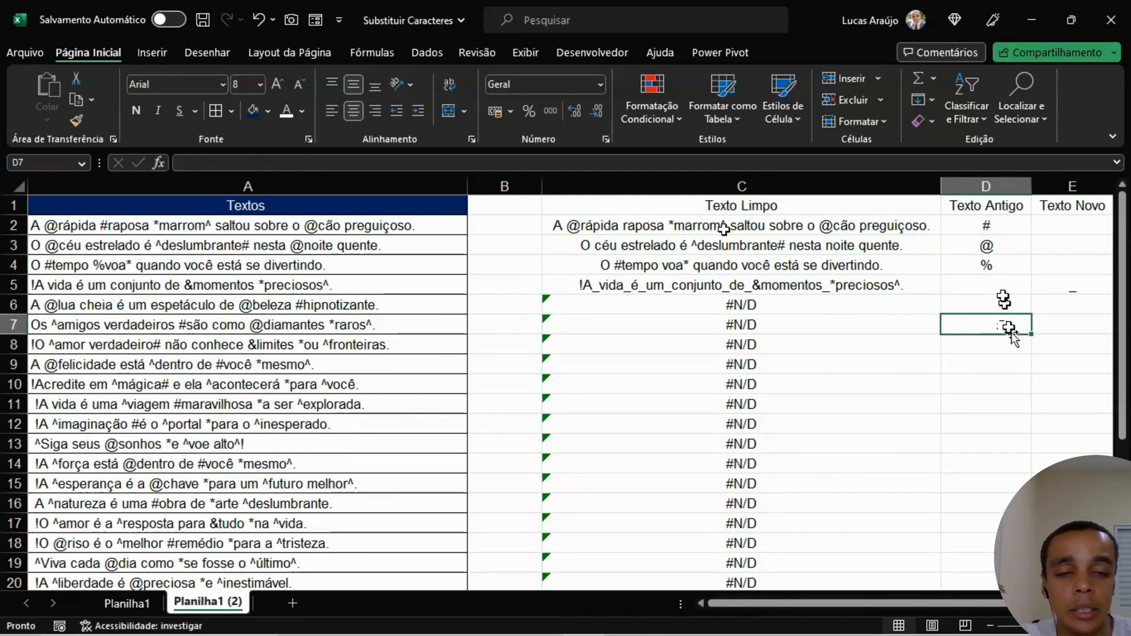
left_click(901, 249)
left_click(988, 246)
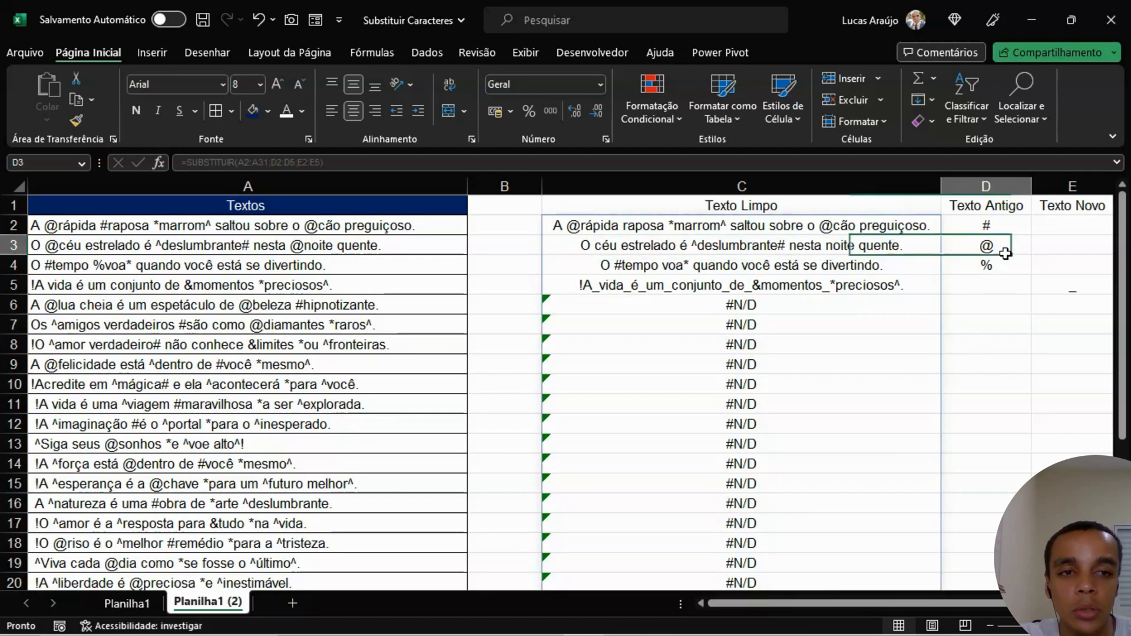
left_click(990, 264)
left_click(910, 288)
left_click(972, 288)
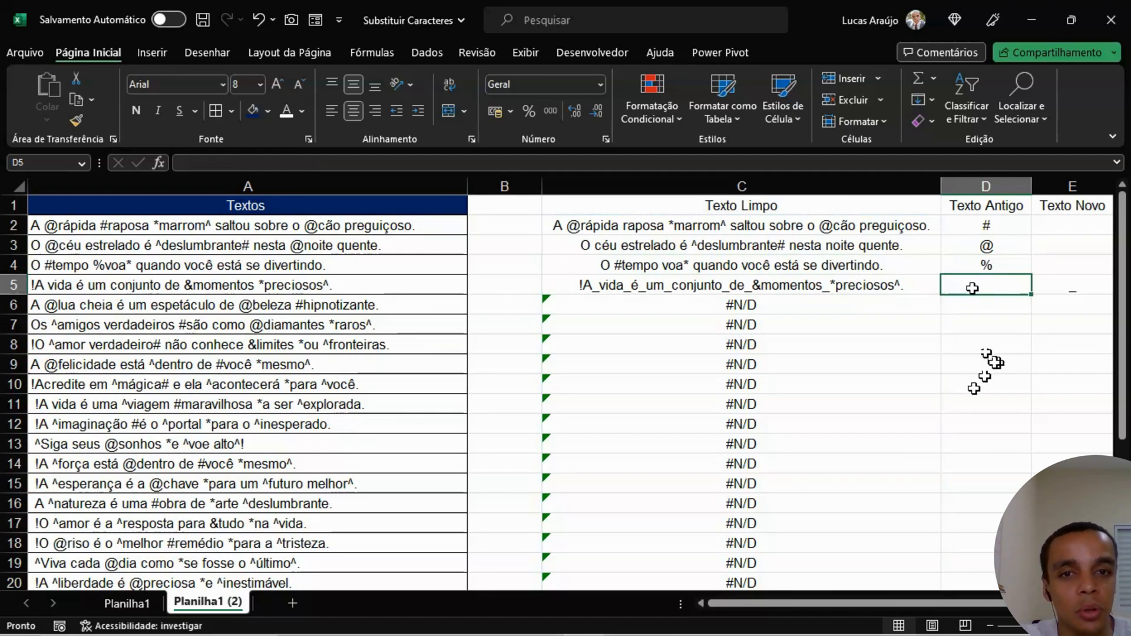
Step: Inspect the old text argument D2:D5 in the C2 SUBSTITUIR formula, leaving the formula as it is
left_click(795, 226)
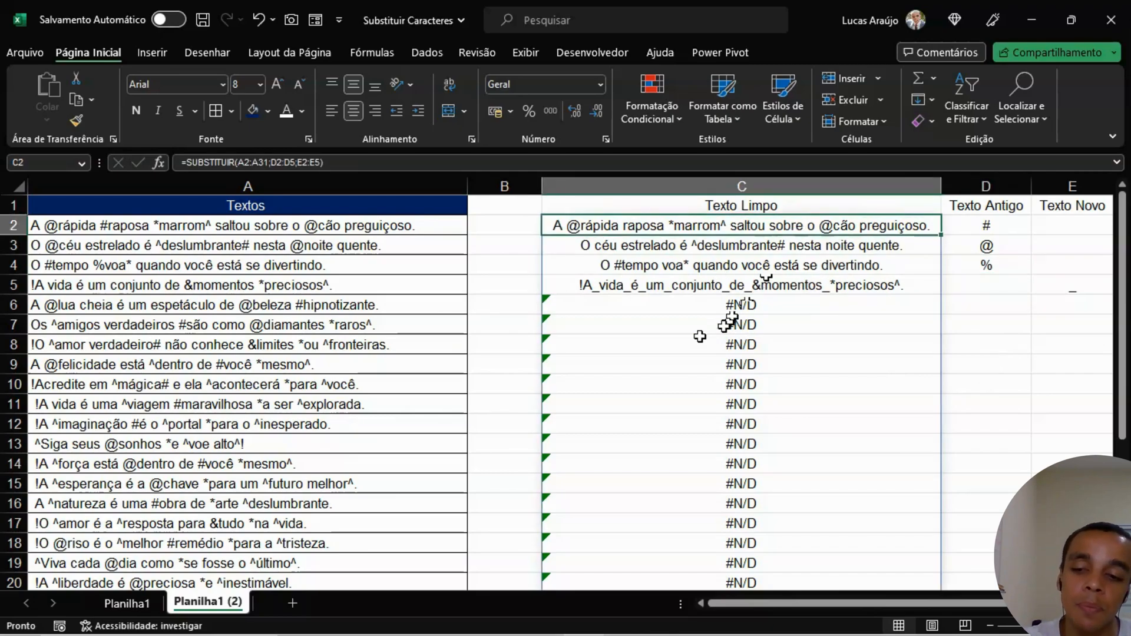
key("F2")
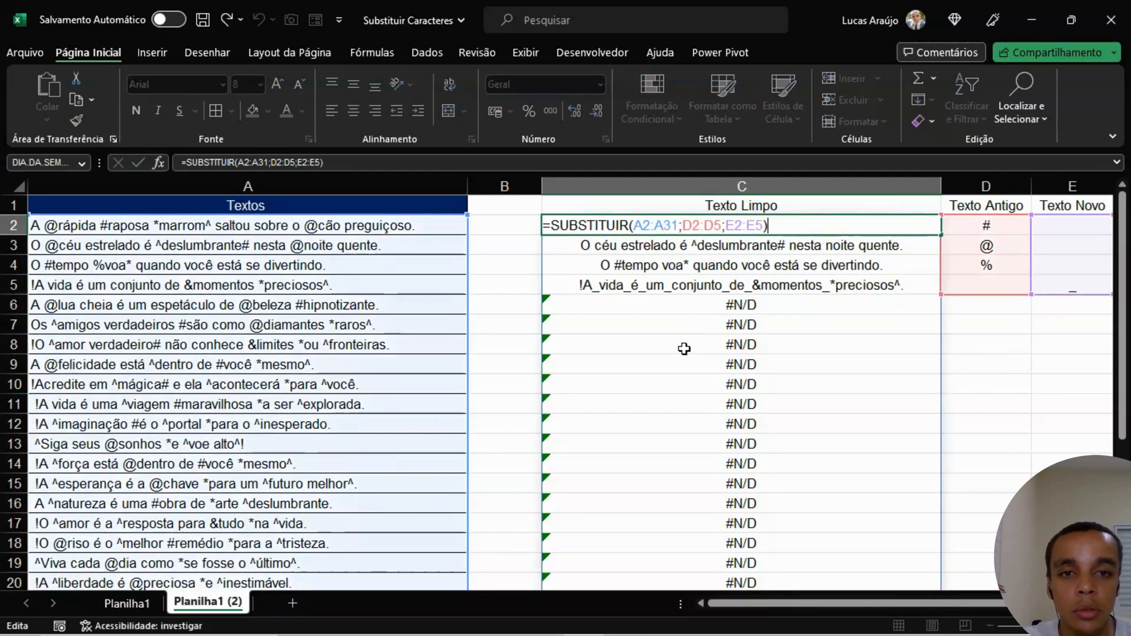
left_click_drag(682, 226, 715, 225)
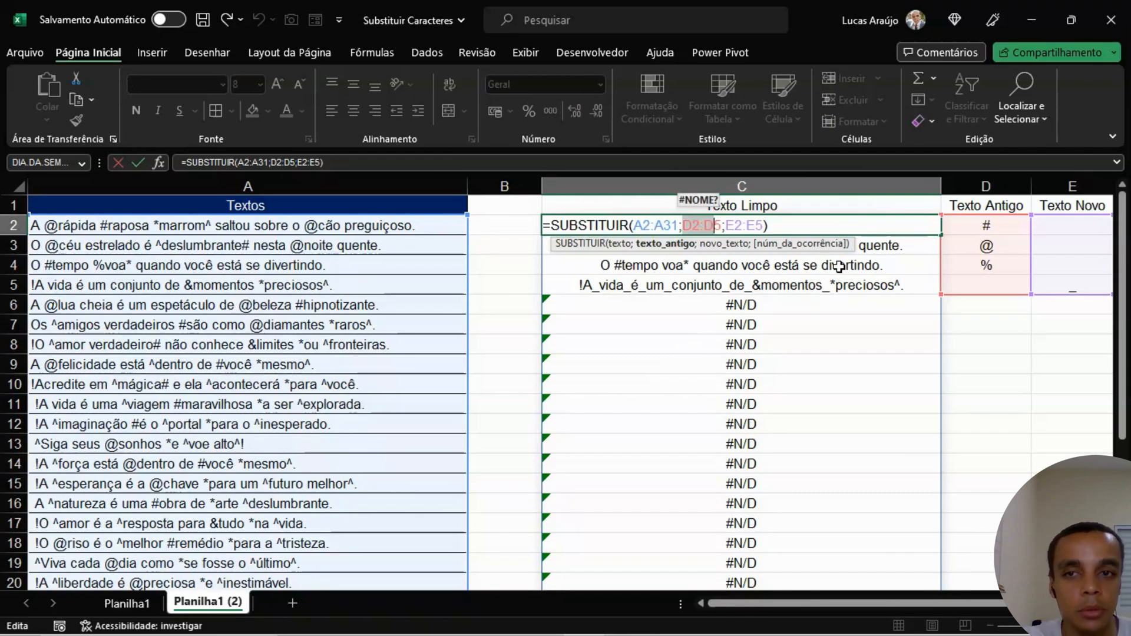
key("Return")
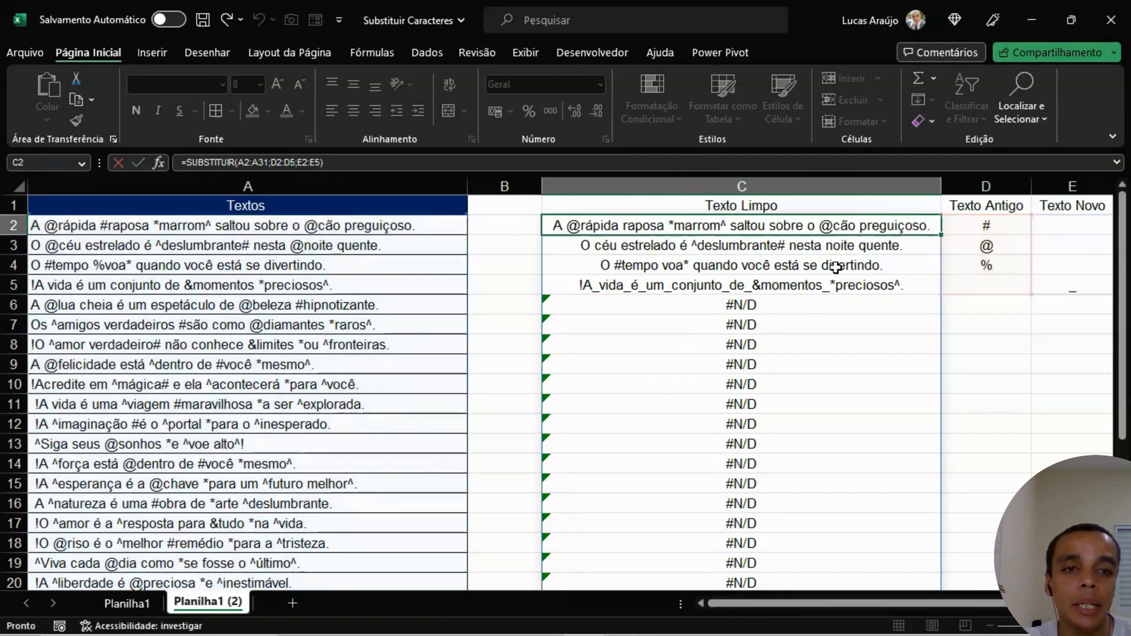
left_click(954, 324)
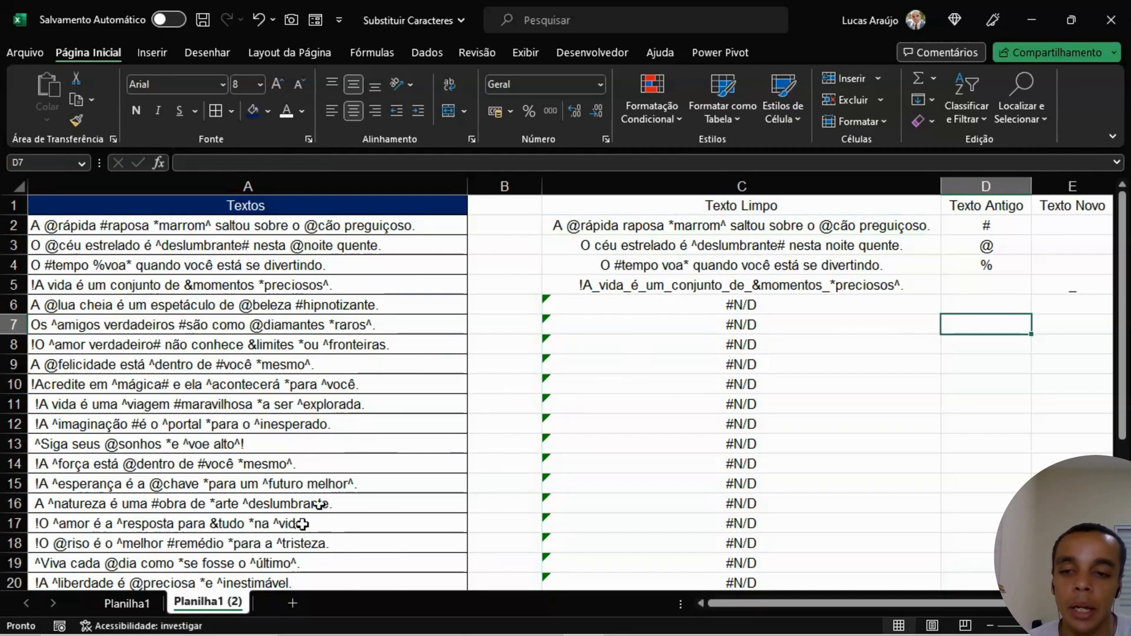
Step: Delete the sheet Planilha1 (2) permanently
right_click(213, 602)
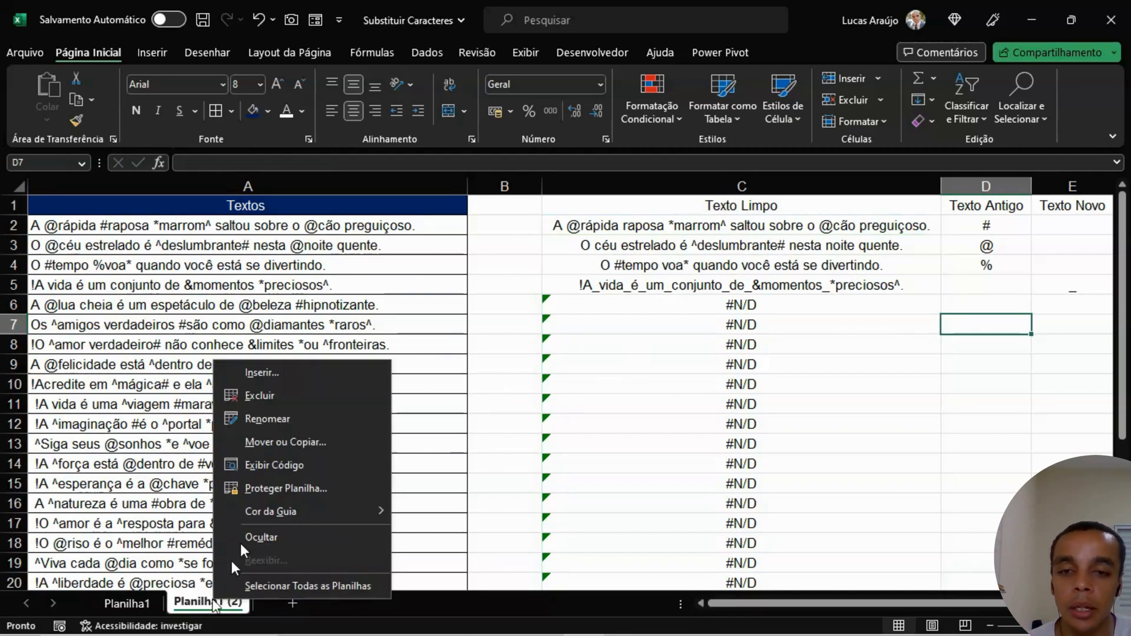
left_click(306, 396)
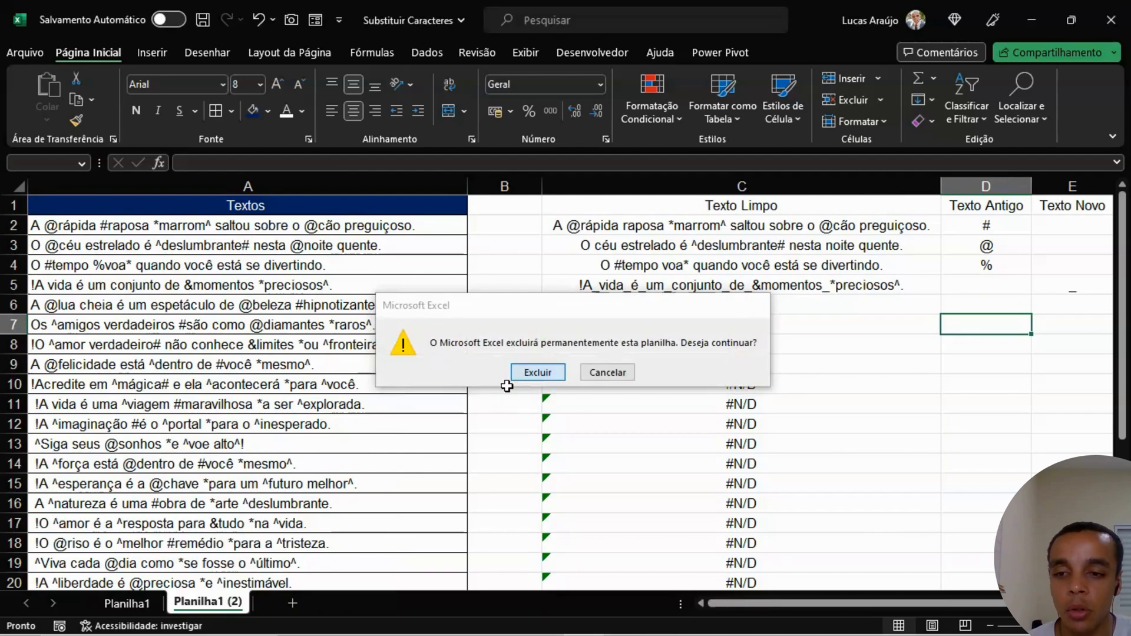
left_click(536, 373)
Step: Create a copy of the sheet Planilha1 and place it at the end of the workbook
right_click(131, 604)
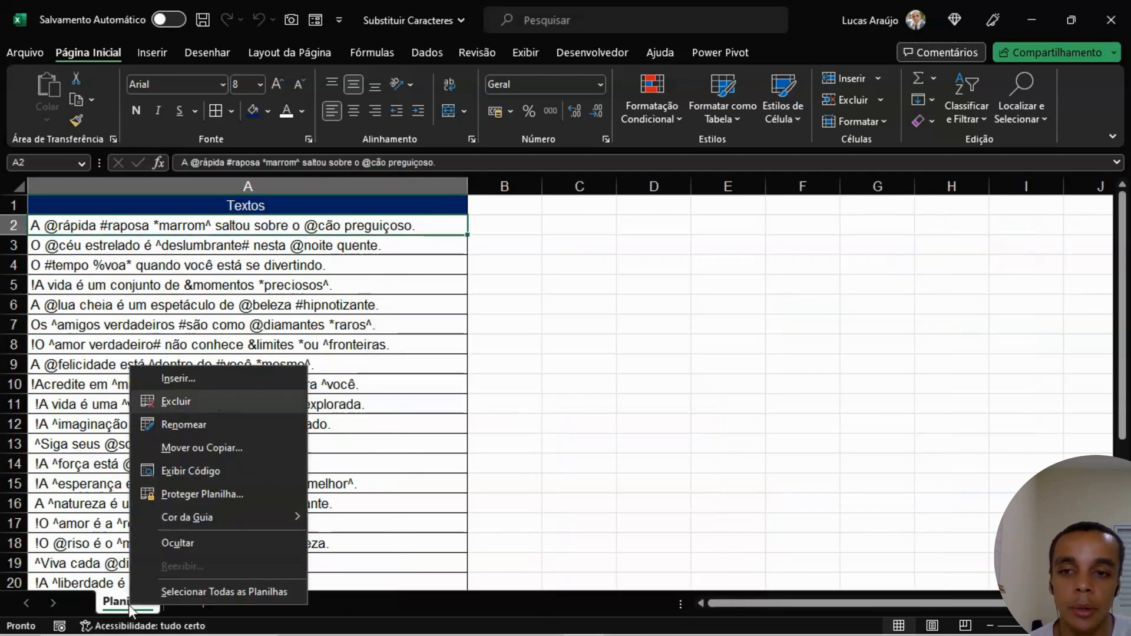
left_click(201, 449)
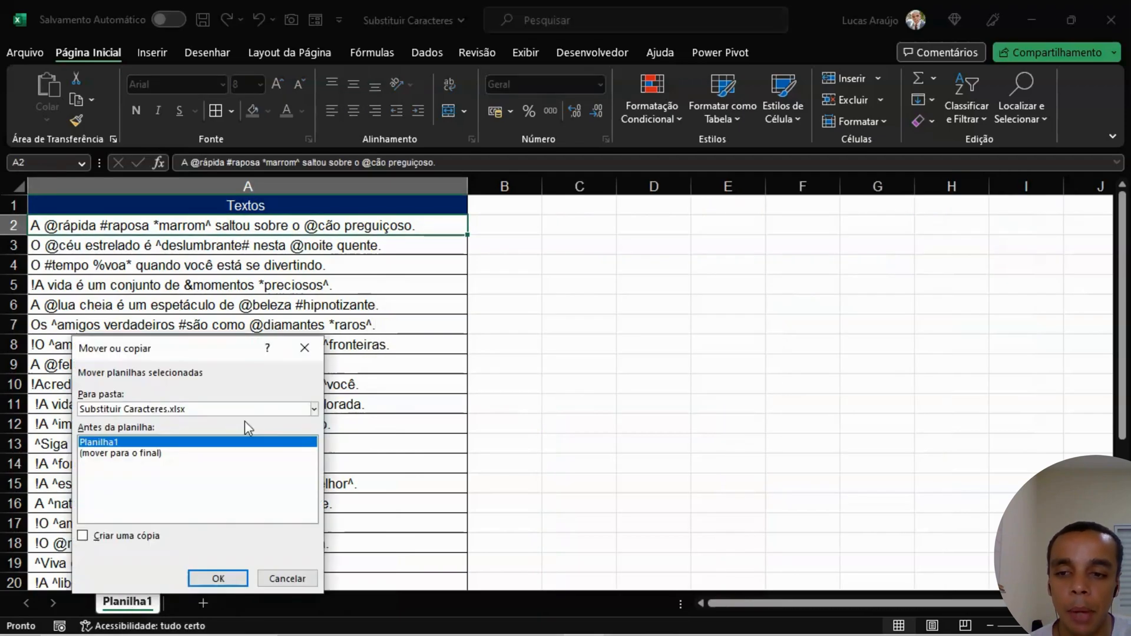
left_click(141, 453)
left_click(152, 542)
left_click(207, 574)
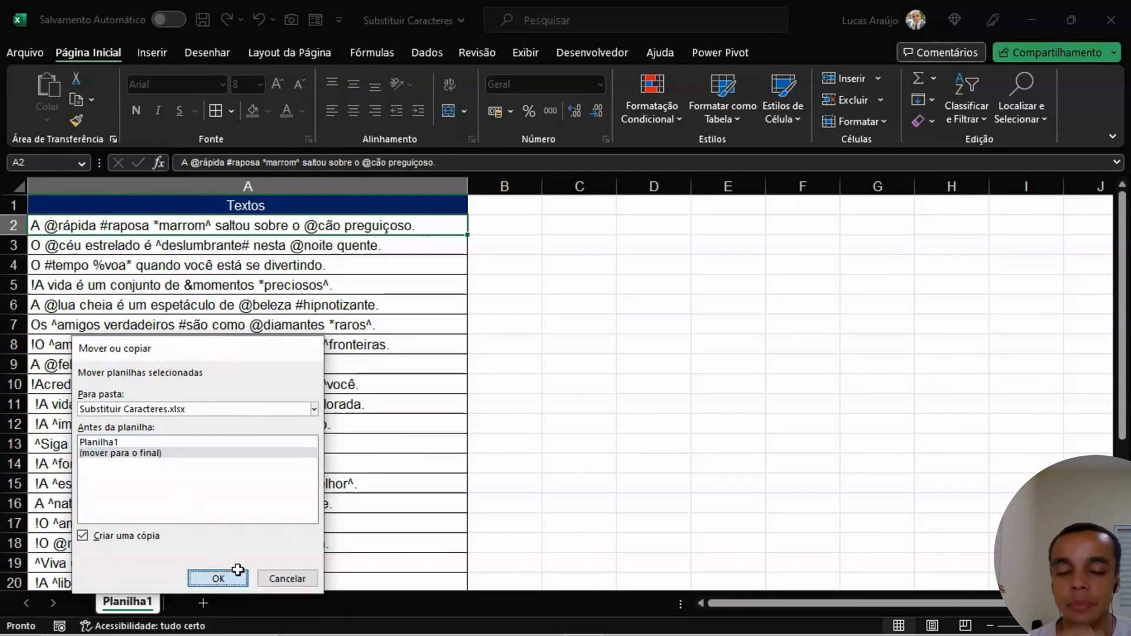
left_click(641, 408)
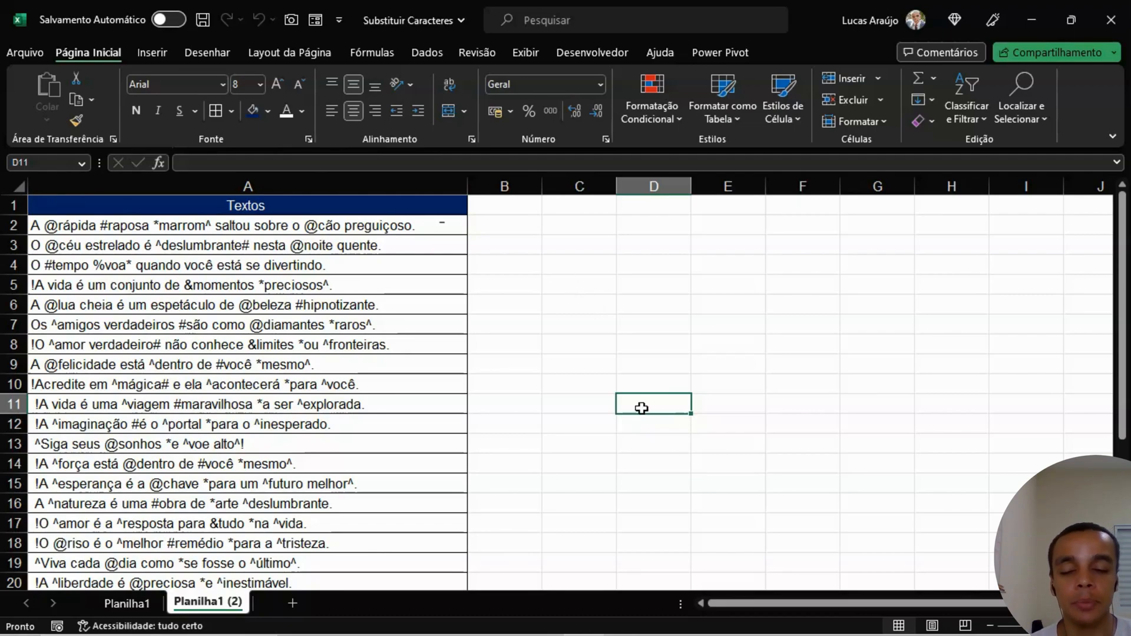
Step: Enter the header Texto Antigo in C1, copy the A2 text into C2 and fit column C to its content
left_click(579, 210)
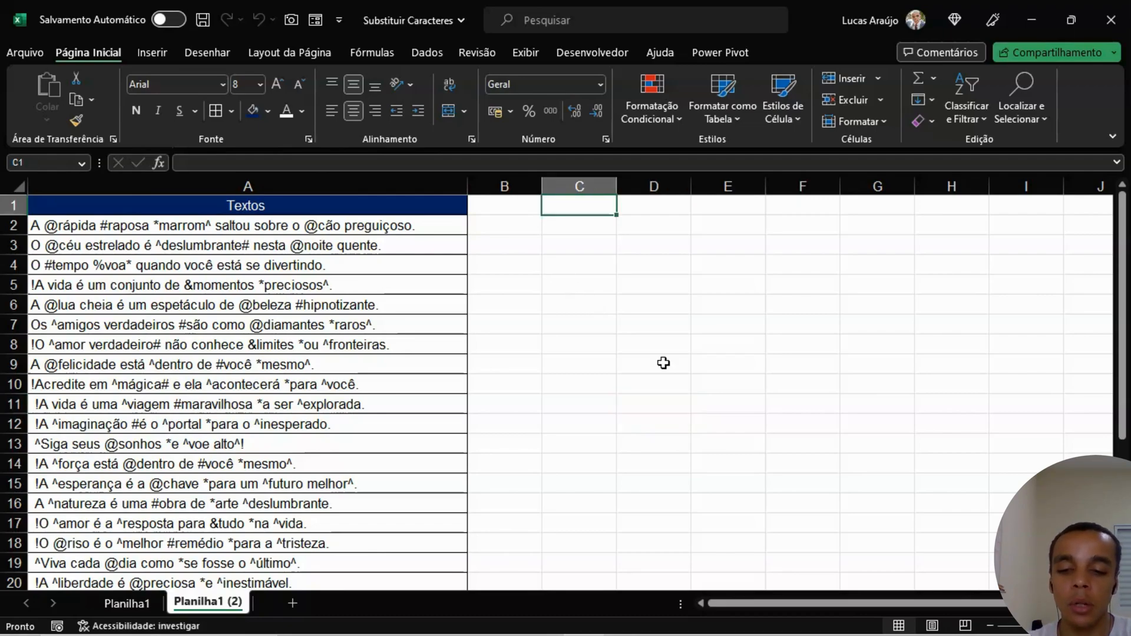
type("Texto Antigo")
key("Return")
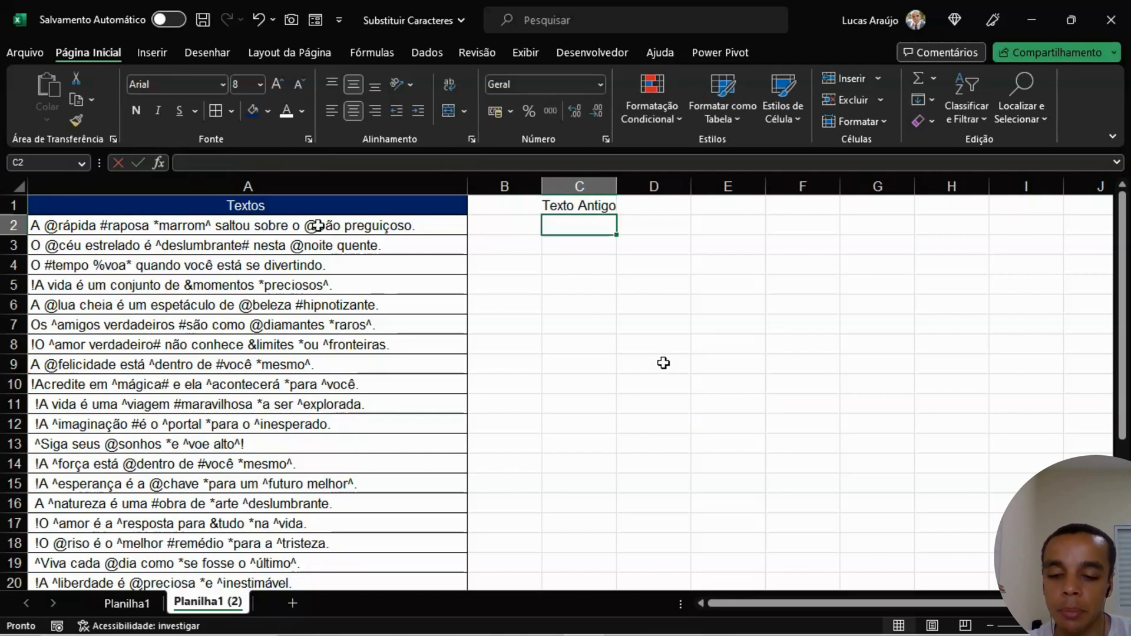
left_click(317, 226)
key("ctrl+c")
left_click(571, 219)
key("ctrl+v")
double_click(617, 186)
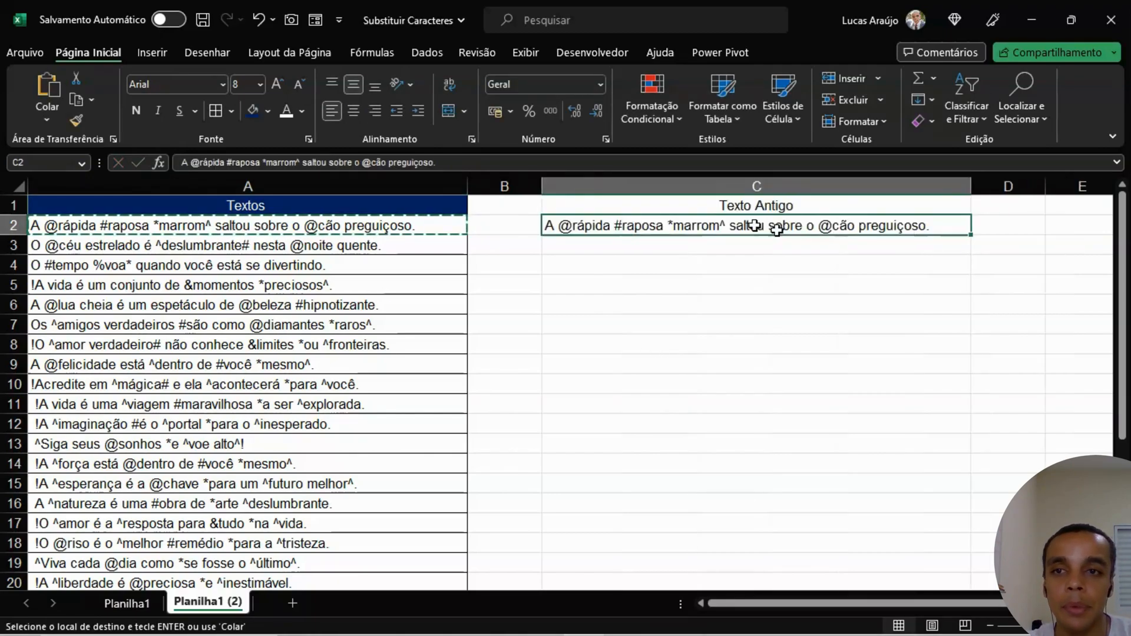
Step: Format header C1 with a dark blue fill and white font, and apply borders to C1:C2
key("Up")
left_click(250, 112)
left_click(285, 112)
left_click_drag(756, 305, 755, 325)
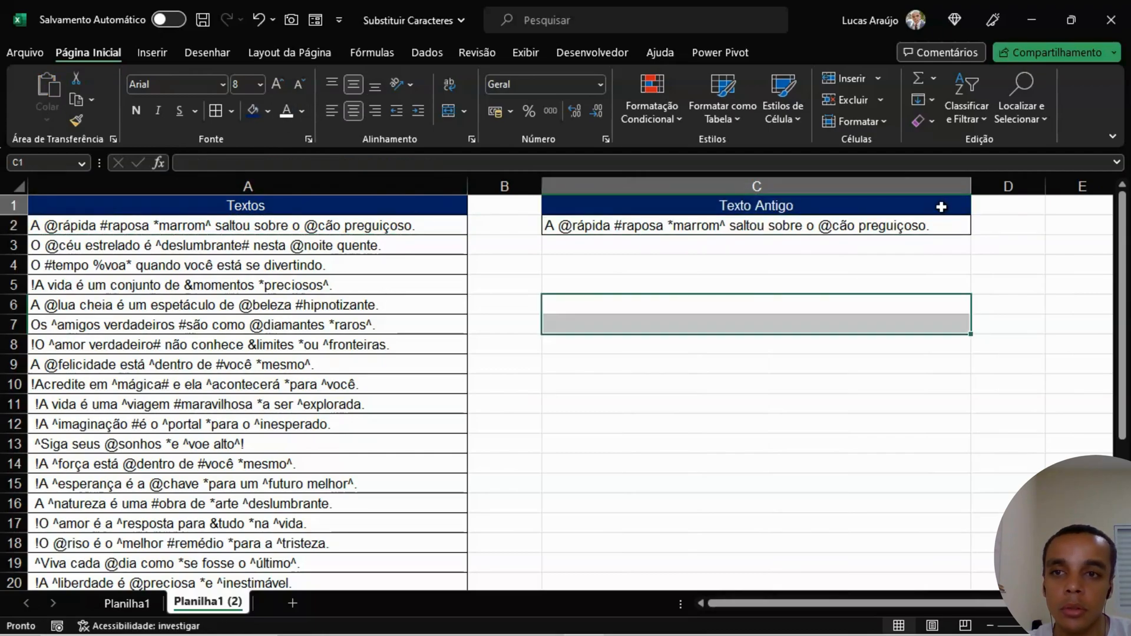
left_click_drag(941, 206, 931, 225)
left_click(215, 110)
left_click(678, 325)
left_click(960, 189)
left_click(912, 347)
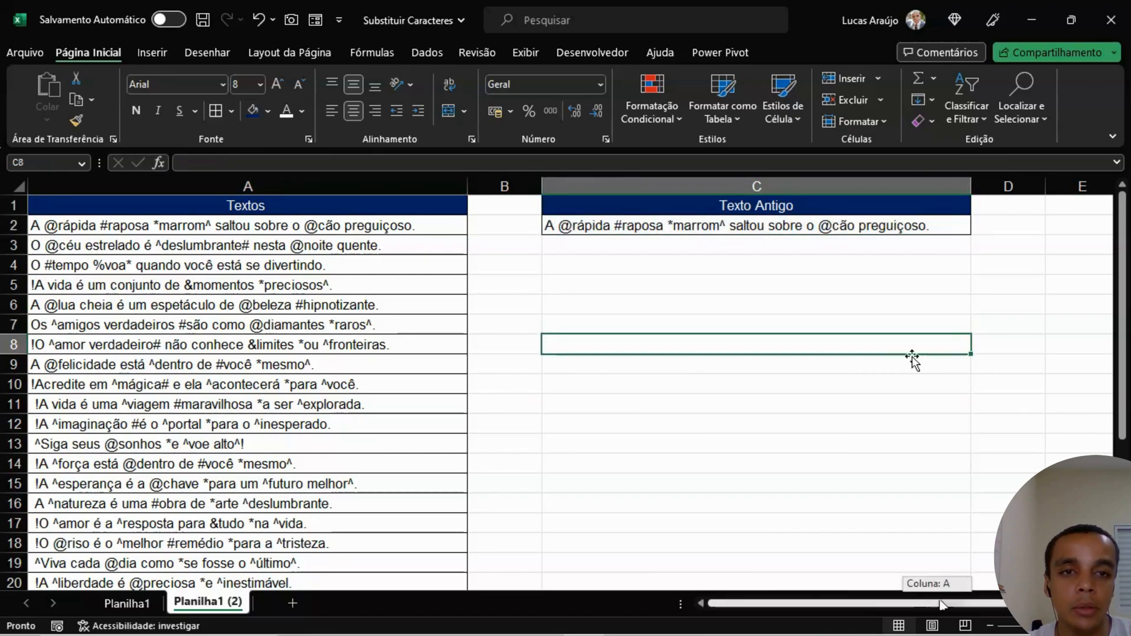
Step: Enter the headers Substituir, Por and Retorno in cells E1, F1 and G1
scroll(912, 359, "right", 3)
left_click(862, 207)
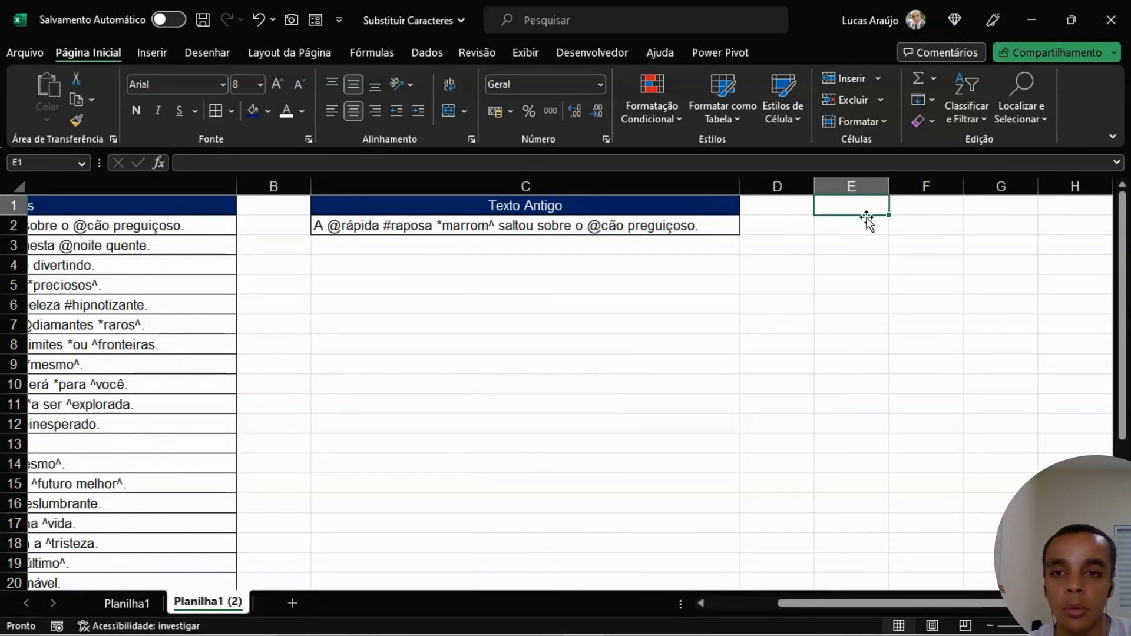
scroll(866, 224, "right", 3)
scroll(566, 392, "left", 1)
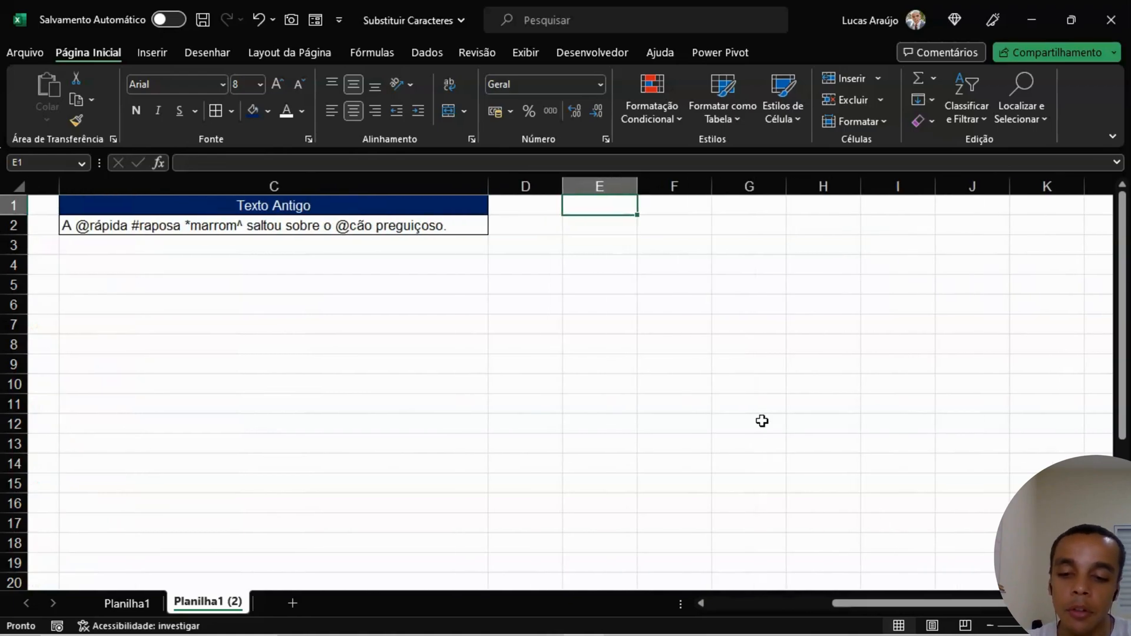
type("subst")
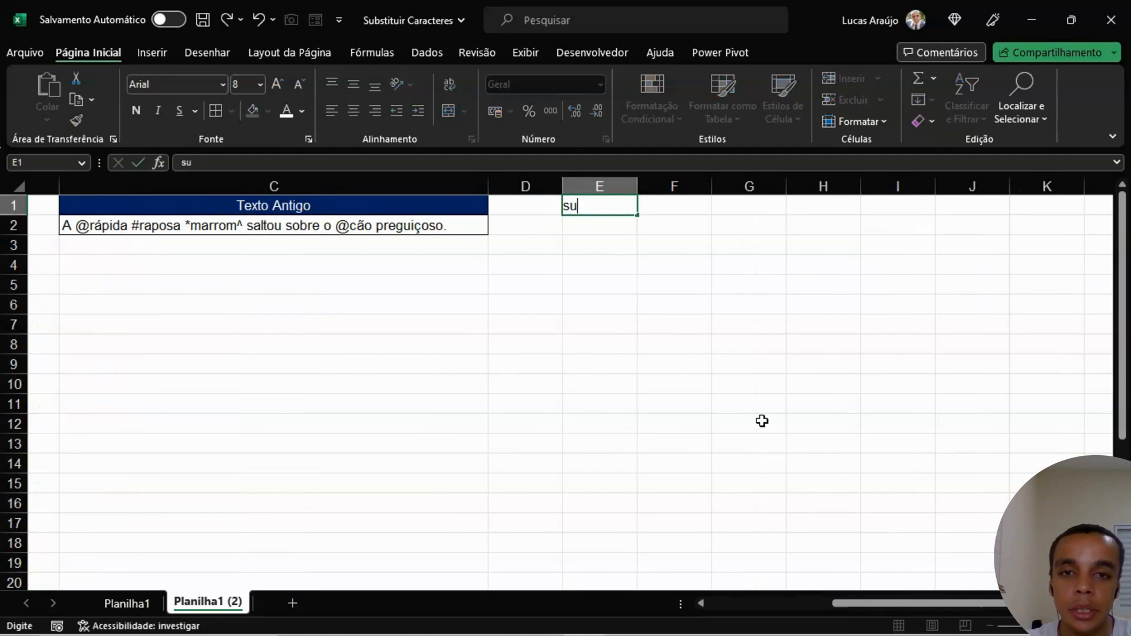
key("BackSpace")
key("BackSpace")
key("BackSpace")
key("BackSpace")
key("BackSpace")
type("Substituir")
key("Tab")
type("Por")
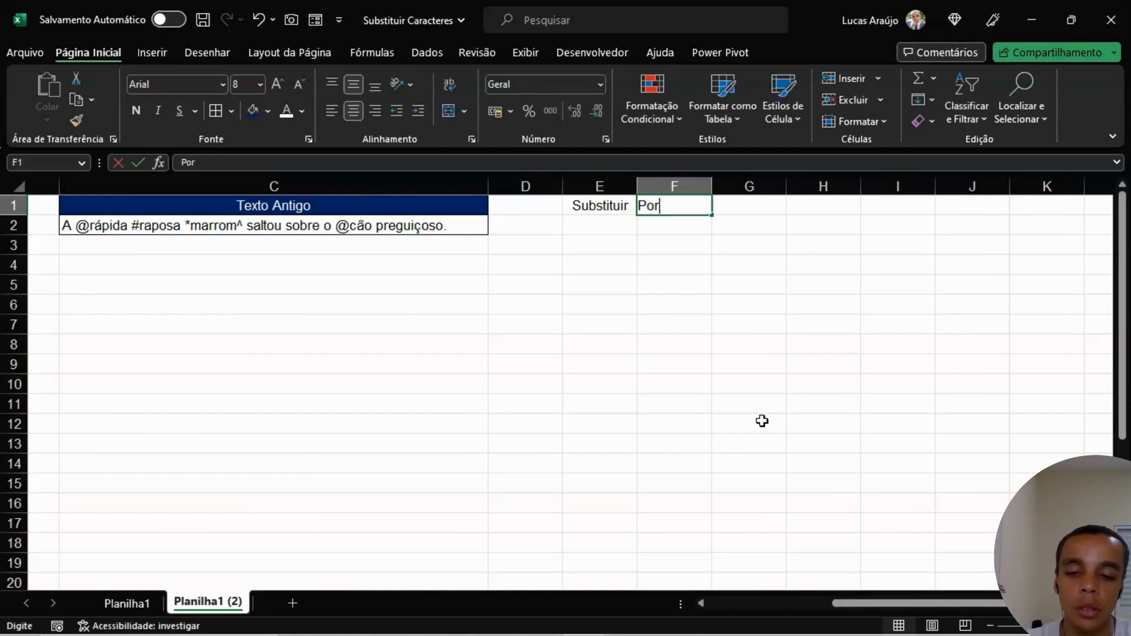
key("Tab")
type("Retorno")
key("Tab")
Step: Enter the header Texto Final in cell I1, leaving column H empty
key("Tab")
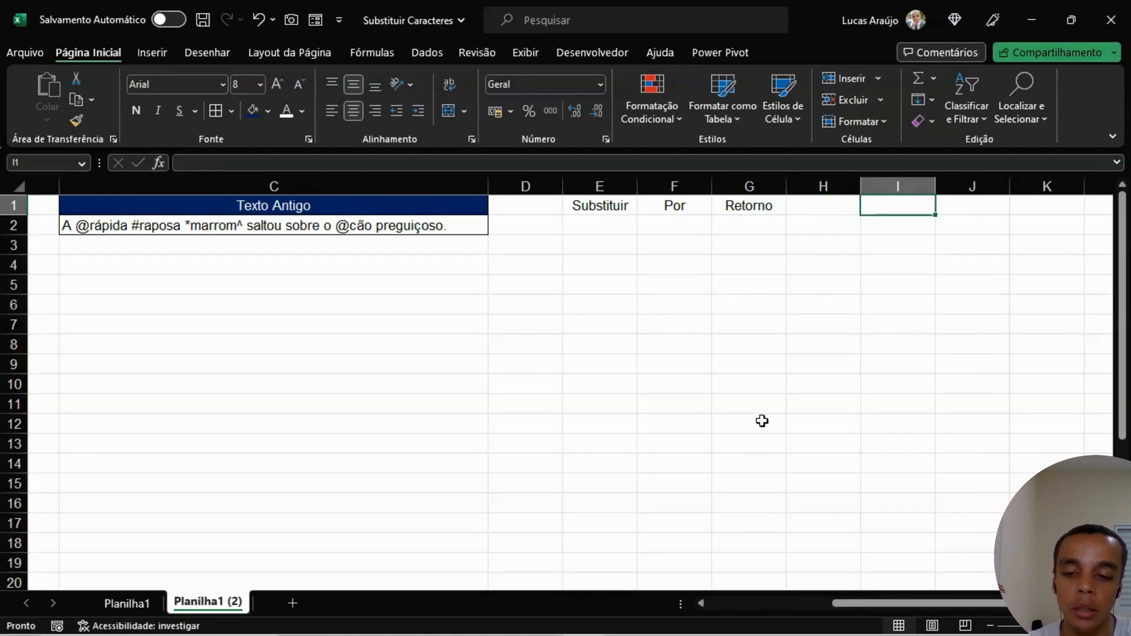
type("Texto")
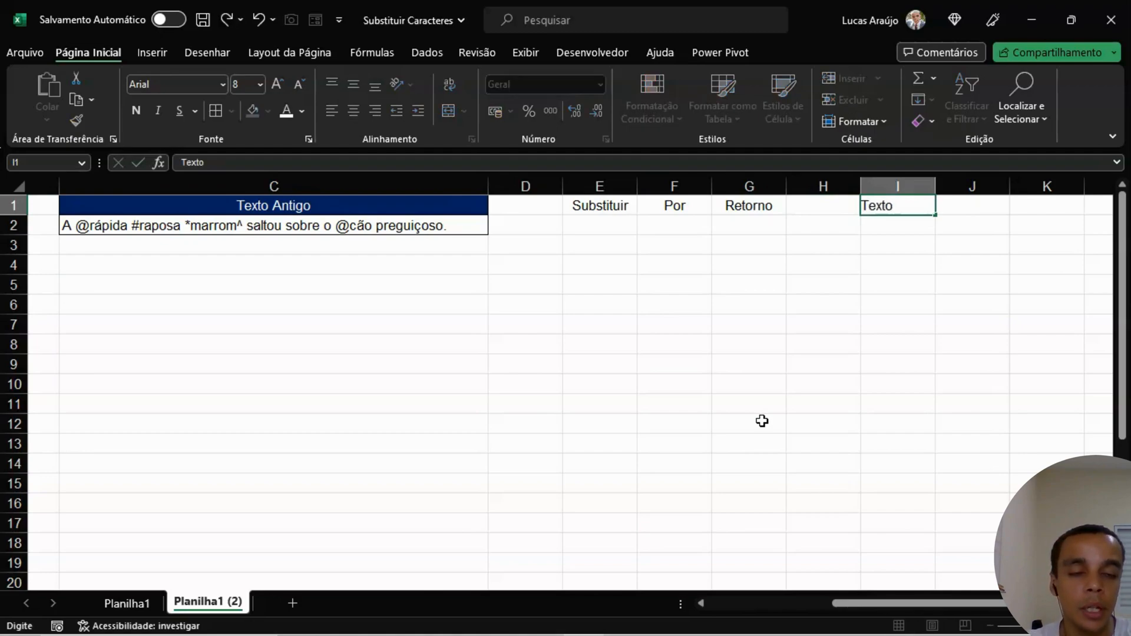
type(" Final")
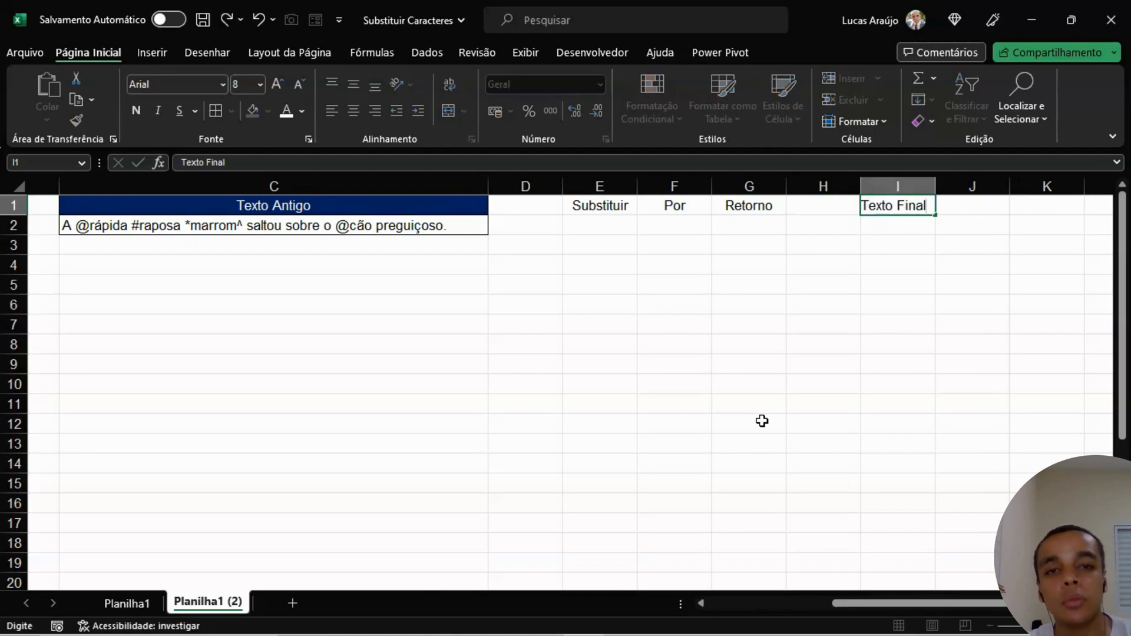
key("Return")
Step: Copy the header and border formatting of C1:C2 to E1:G2 and to I1:I2
left_click(633, 204)
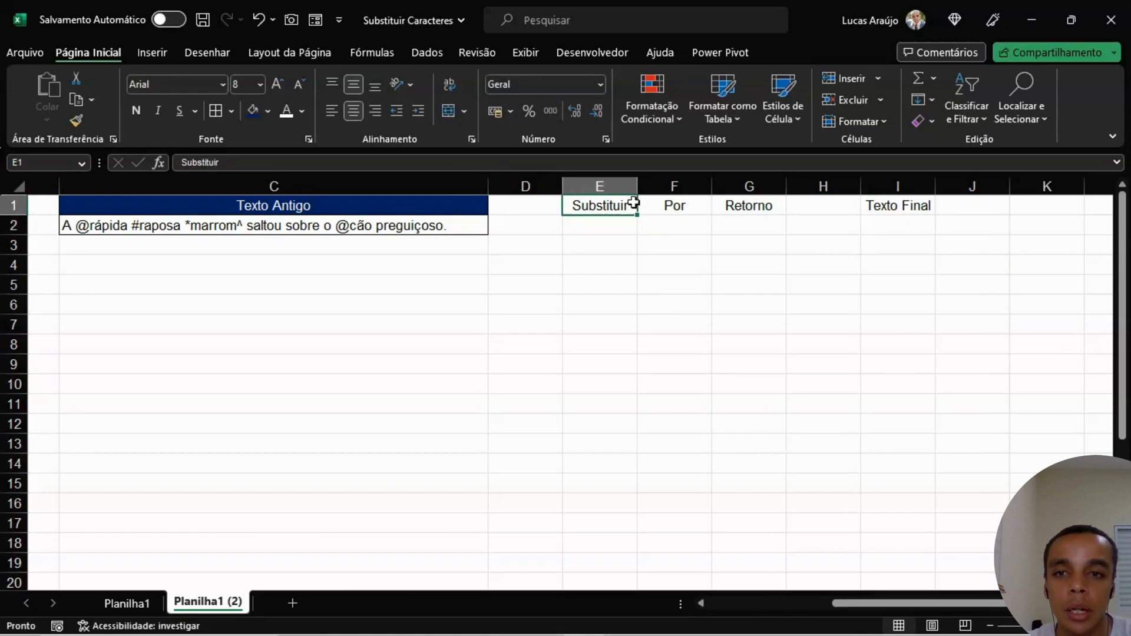
left_click_drag(633, 204, 732, 200)
left_click_drag(429, 202, 428, 223)
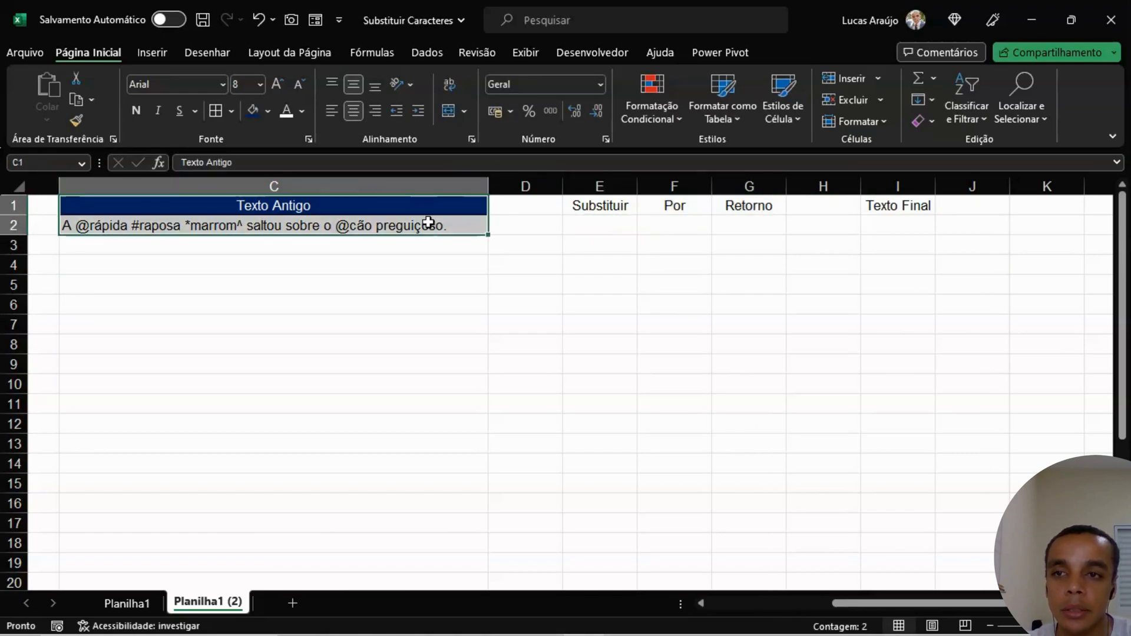
left_click(77, 120)
left_click_drag(613, 207, 767, 220)
left_click(729, 262)
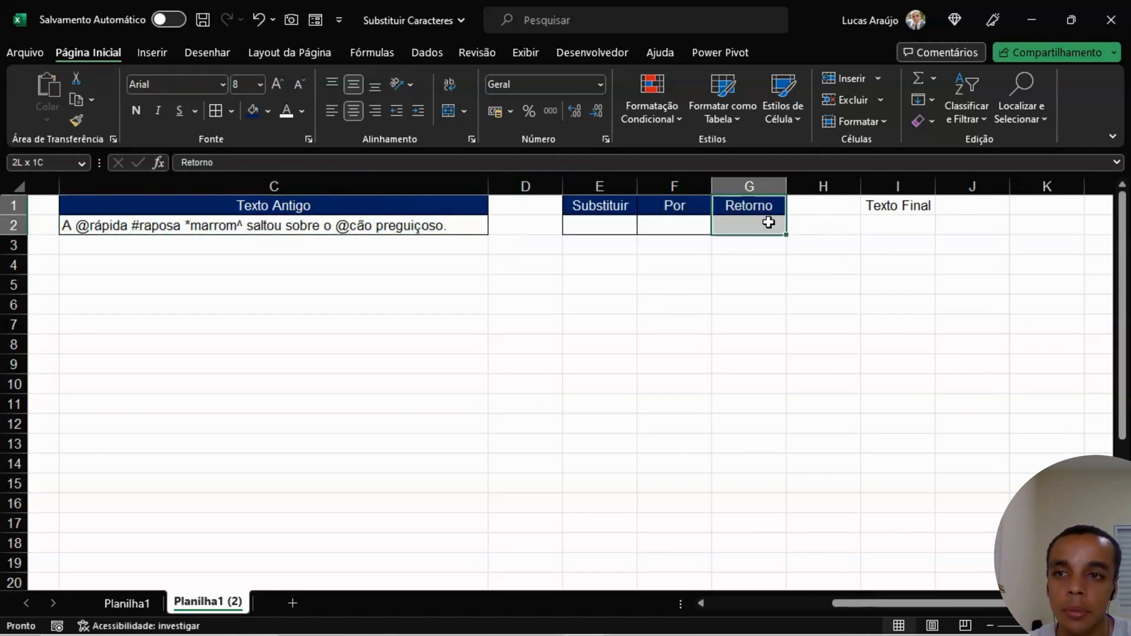
left_click(86, 123)
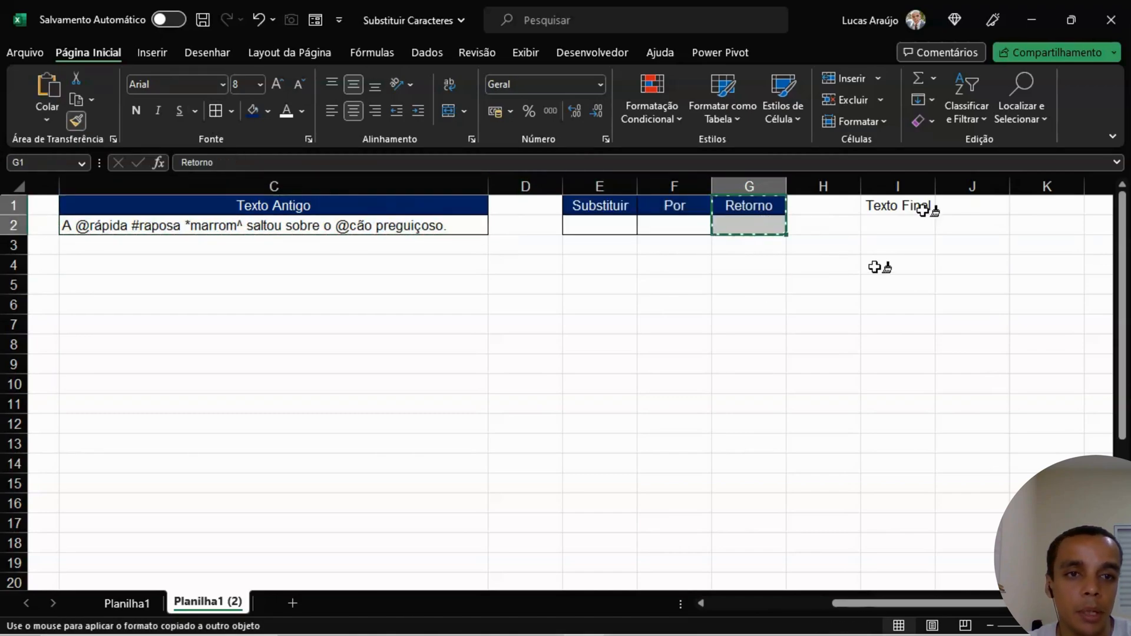
left_click_drag(928, 207, 921, 225)
left_click(863, 284)
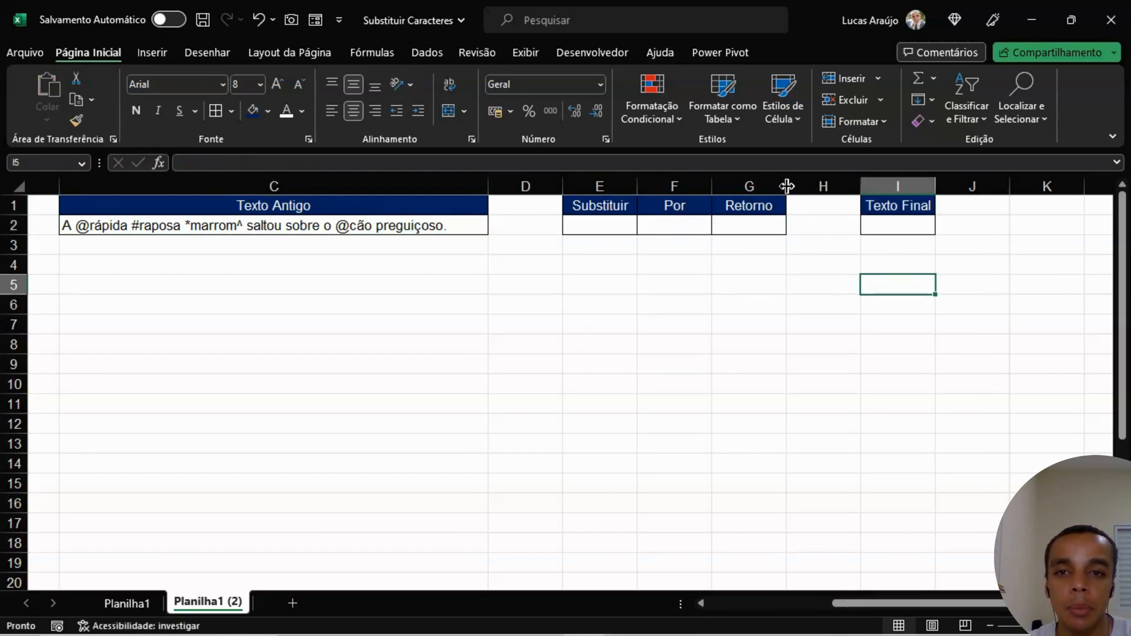
Step: Narrow column C slightly and copy the bordered formatting of E2:G2 to E3:G3
left_click_drag(488, 186, 456, 182)
left_click(300, 282)
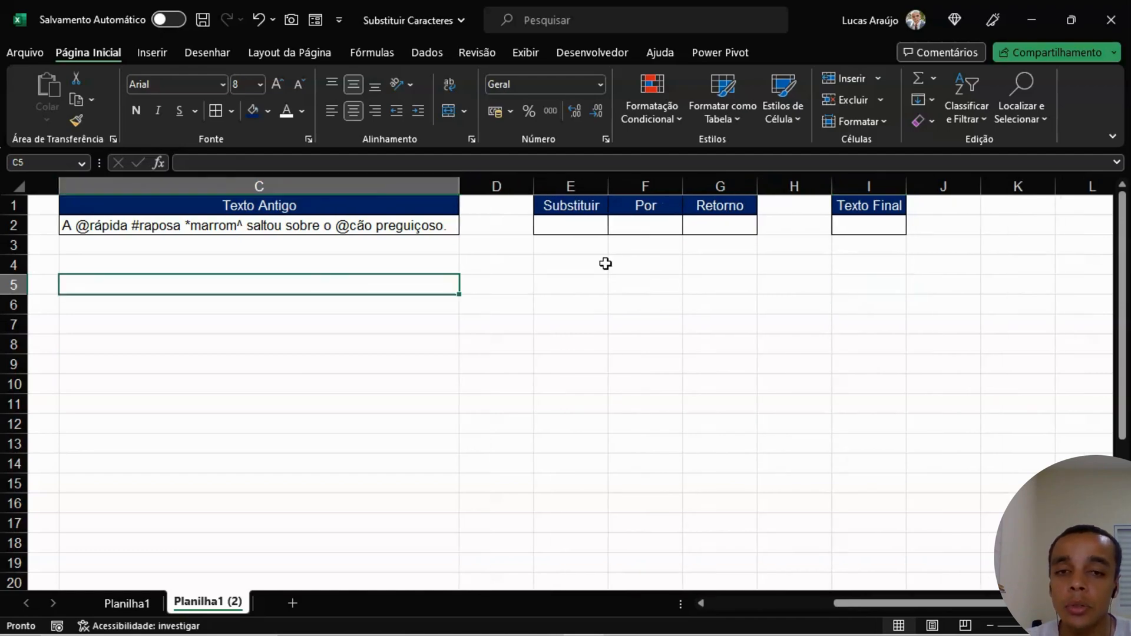
left_click(556, 227)
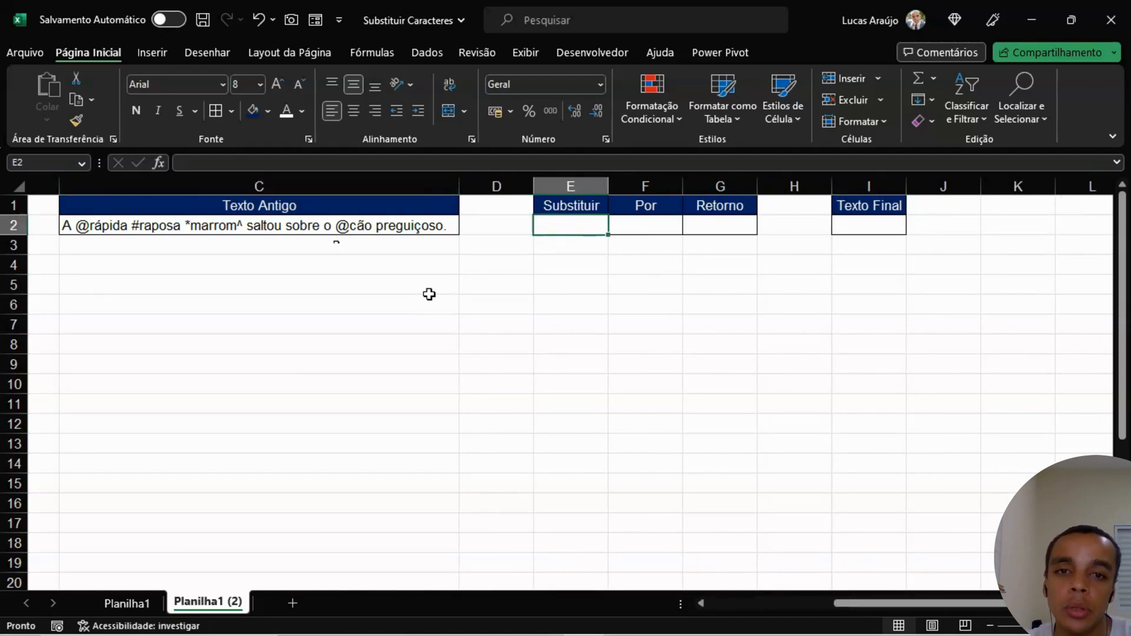
left_click(566, 250)
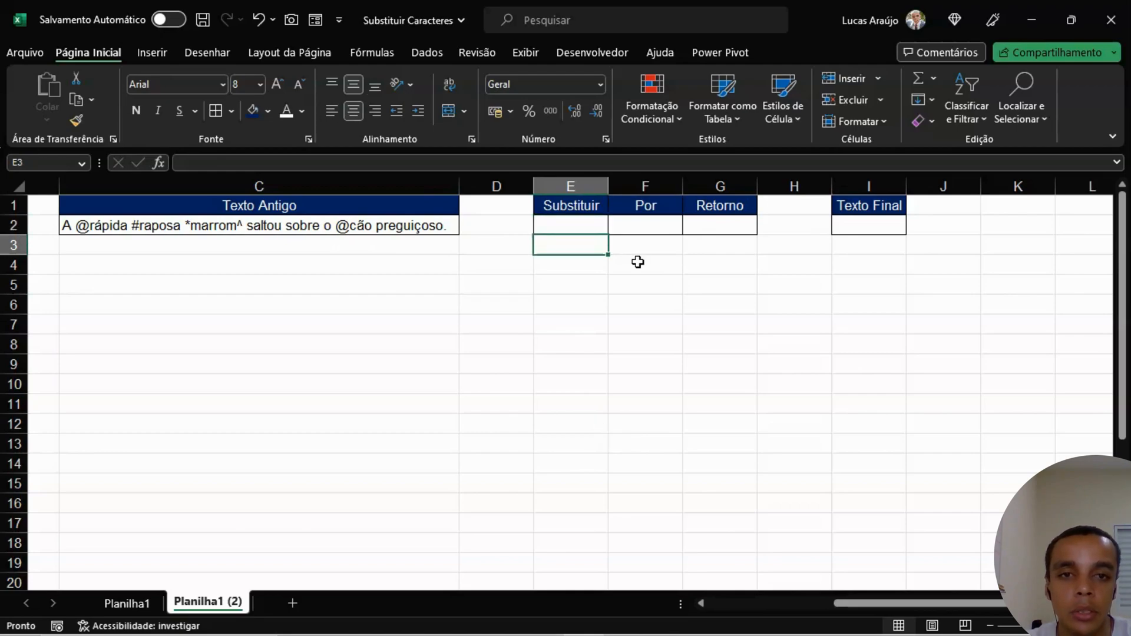
left_click_drag(594, 229, 730, 225)
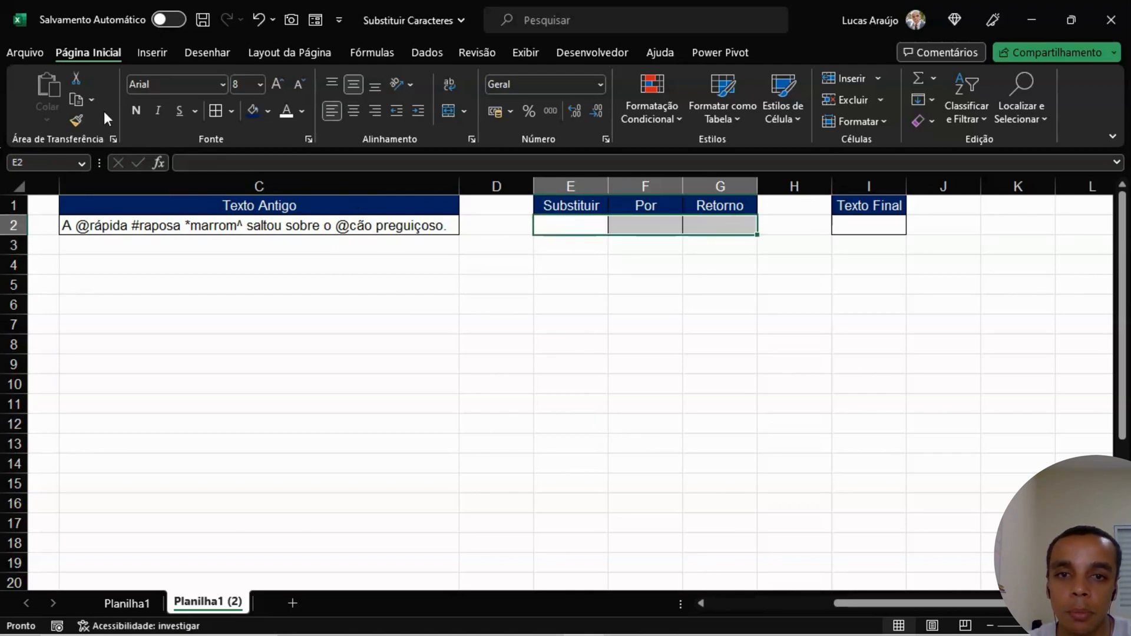
left_click(78, 121)
left_click_drag(596, 246, 719, 246)
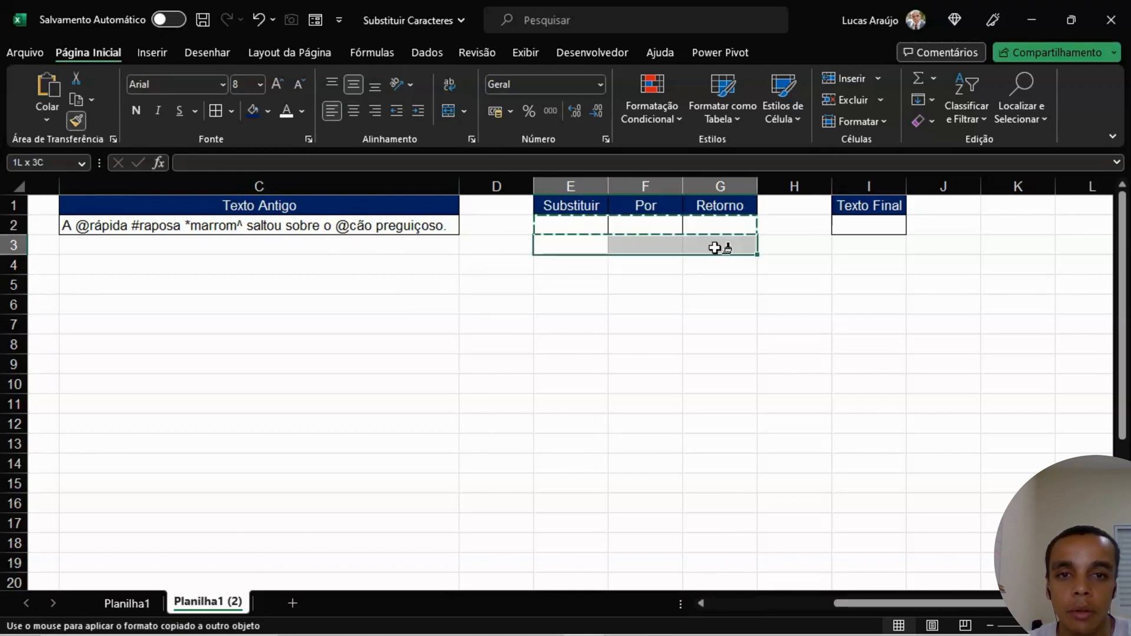
Step: Enter a single space in E2 as the character to replace and an underscore (_) in F2 as its replacement
left_click(581, 223)
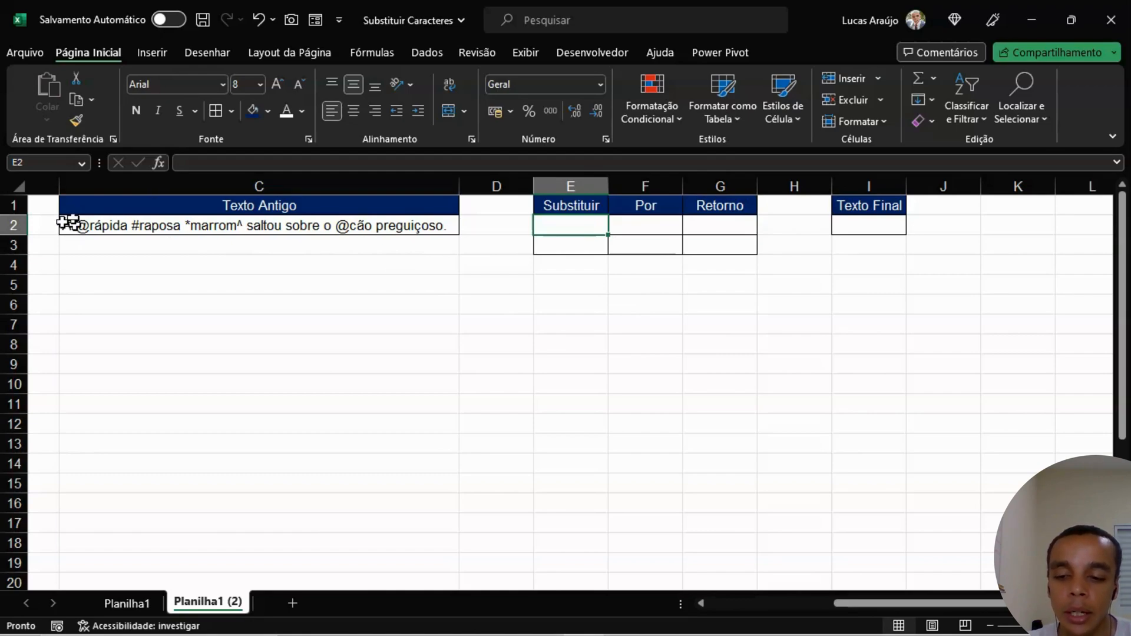
double_click(566, 226)
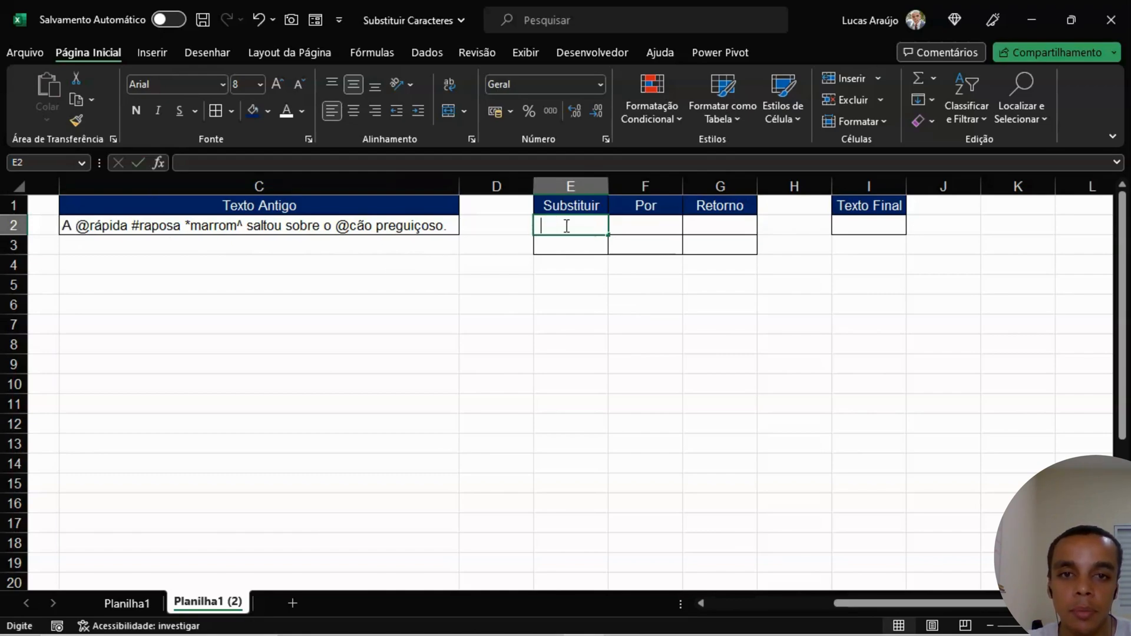
left_click(636, 222)
type("_")
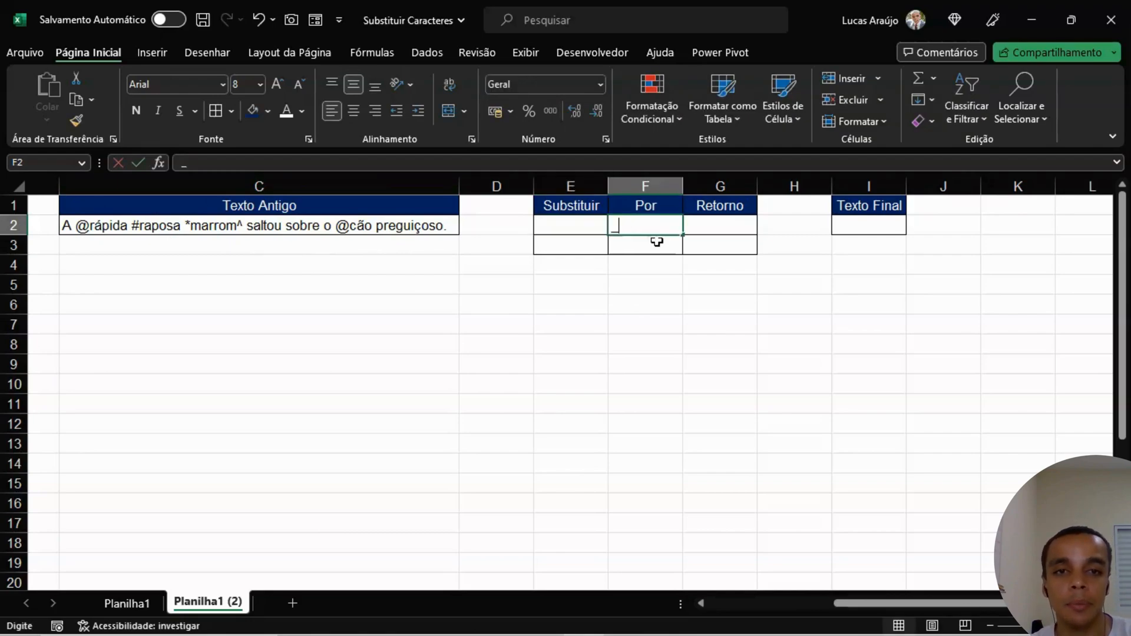
key("Tab")
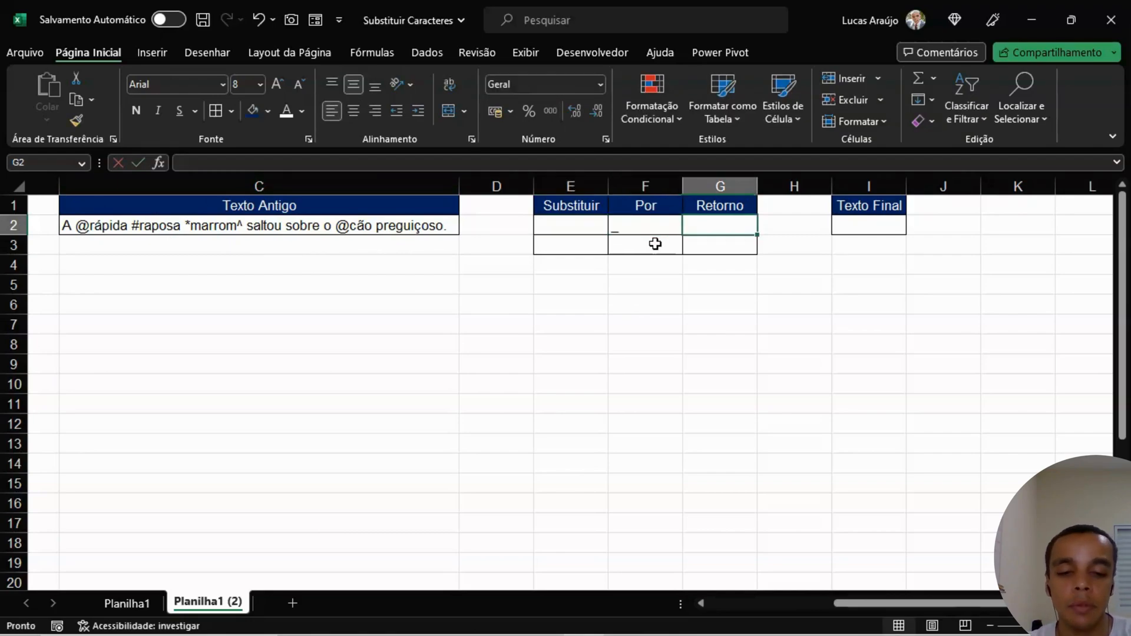
Step: Enter the formula =SUBSTITUIR(C2;E2;F2) in G2 and fit column G to its content
type("=")
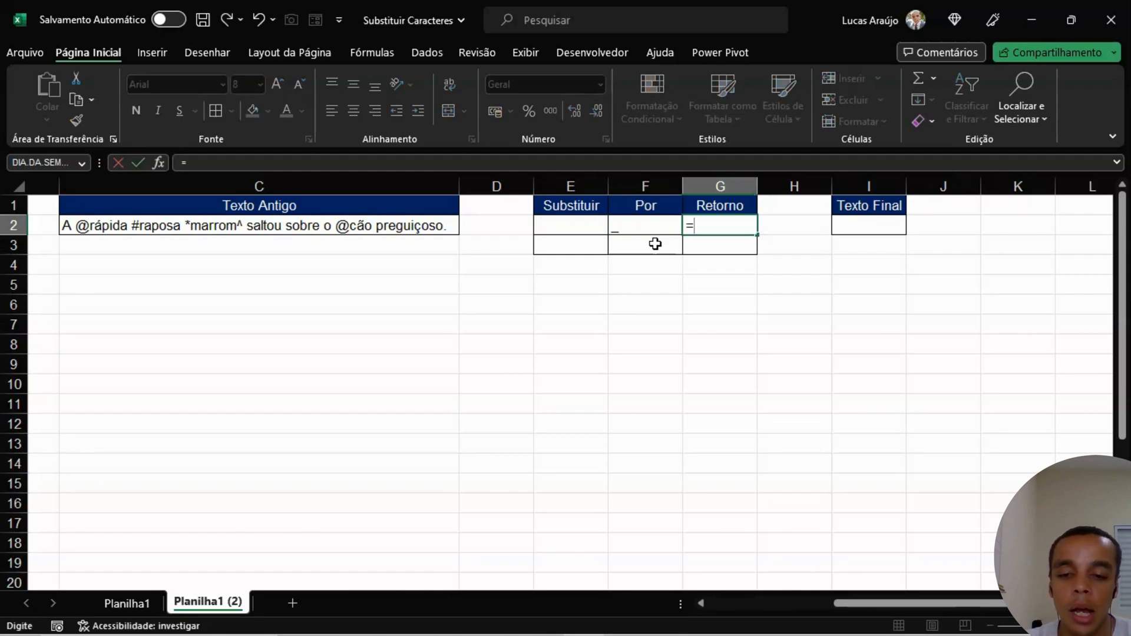
type("subs")
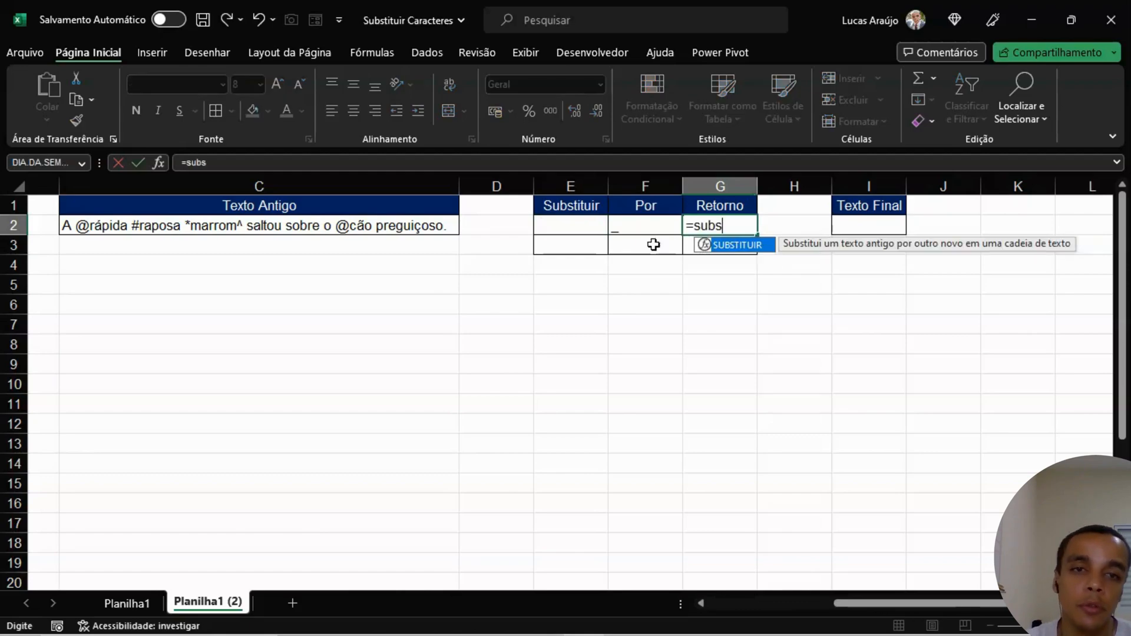
key("Tab")
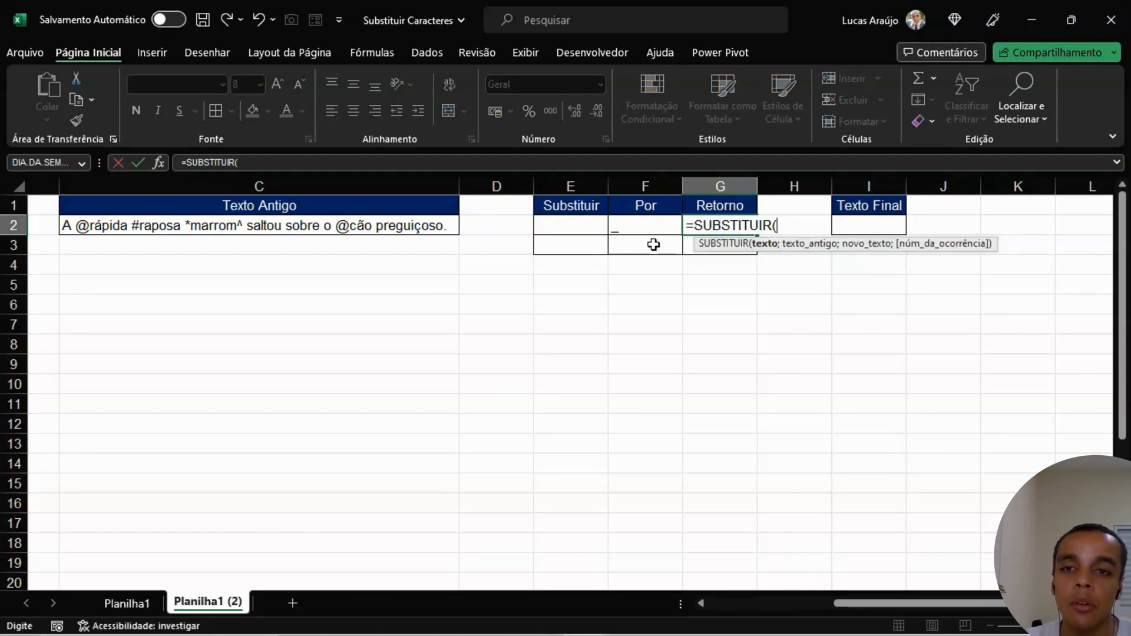
left_click(273, 230)
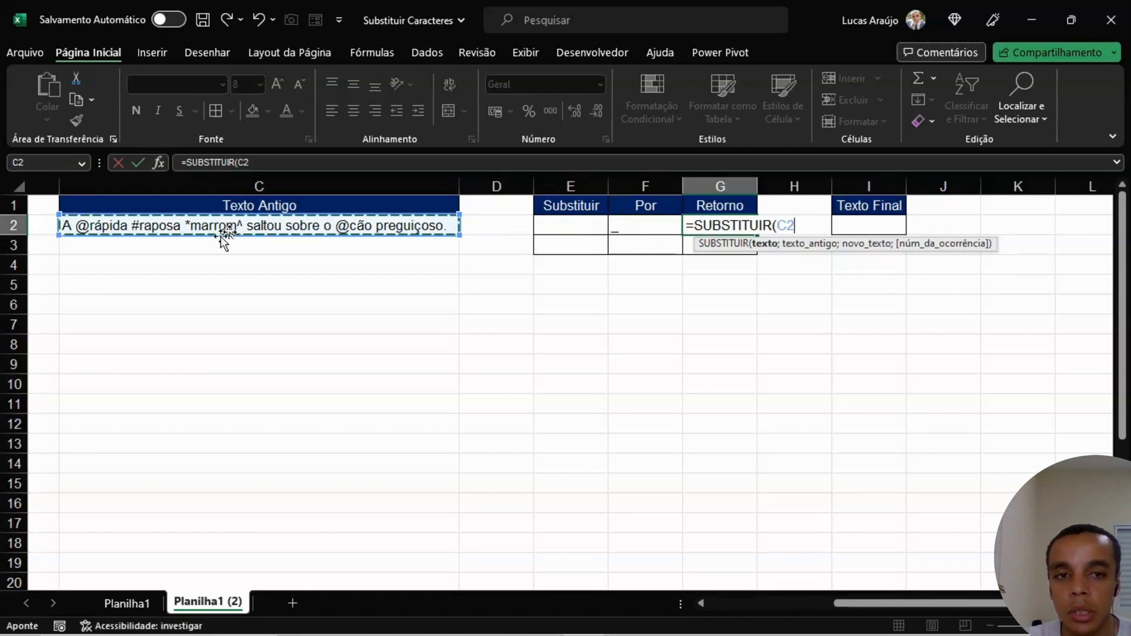
type(";")
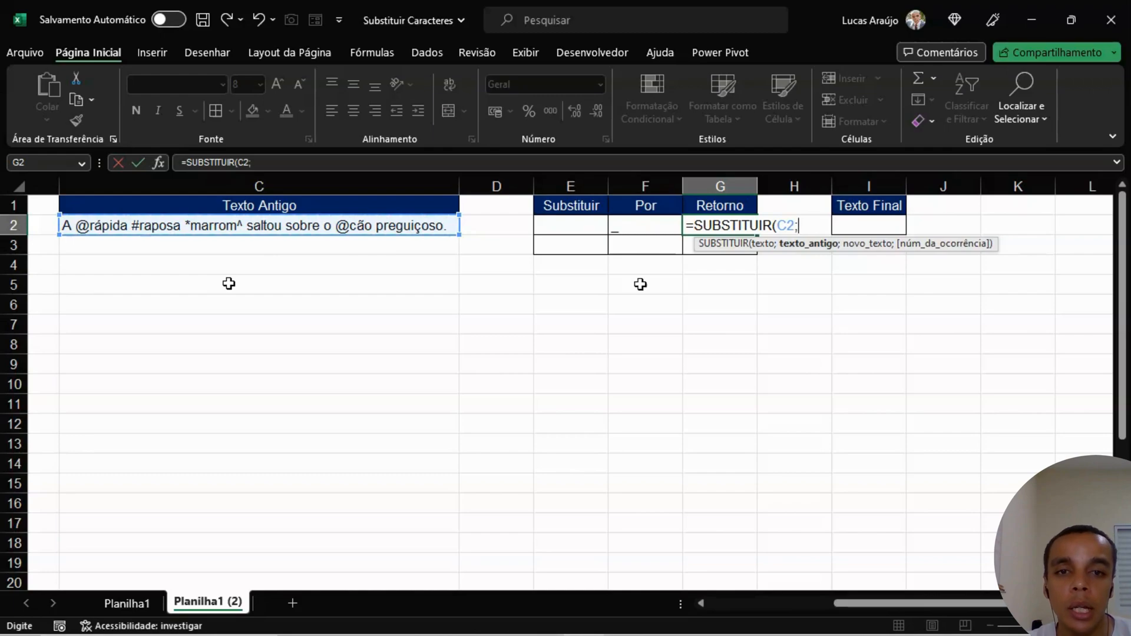
left_click(565, 225)
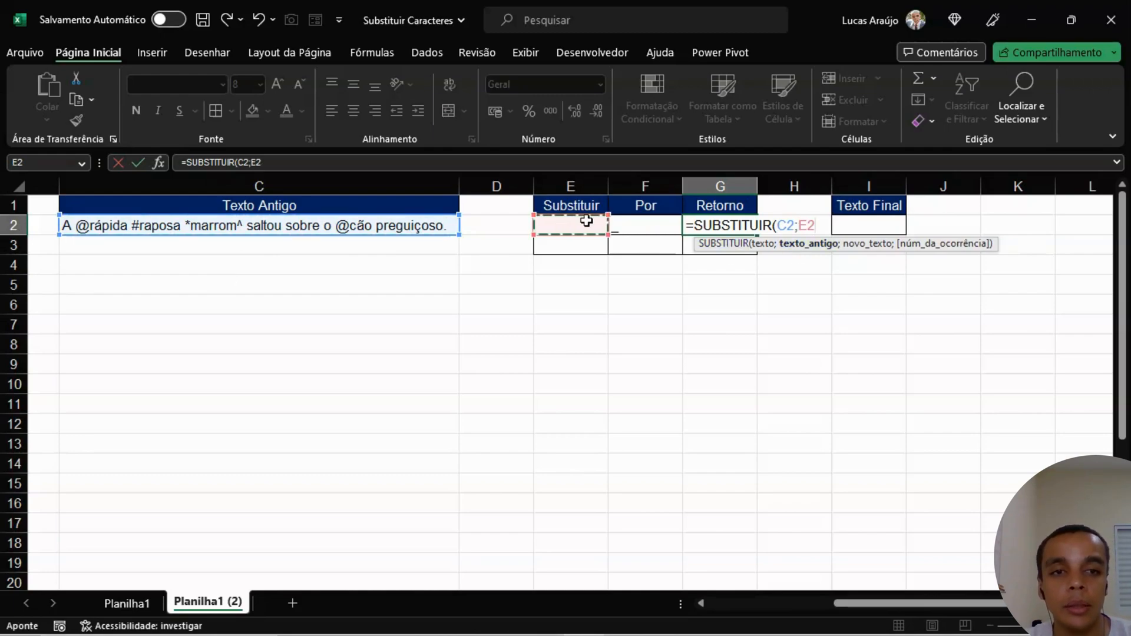
type(";")
left_click(646, 229)
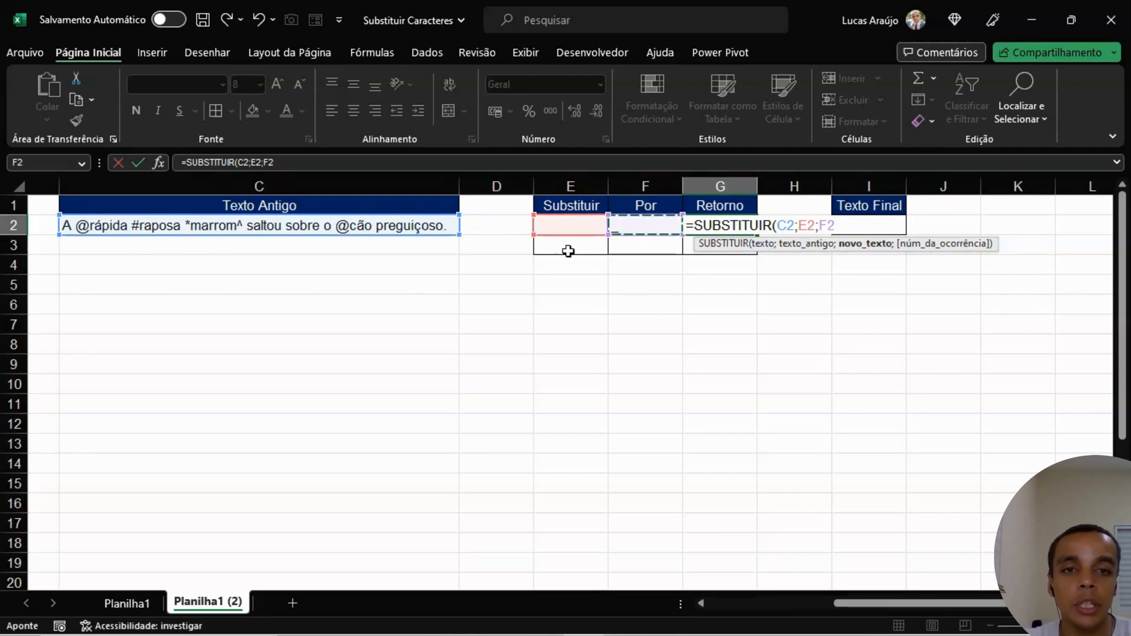
type(")")
key("Return")
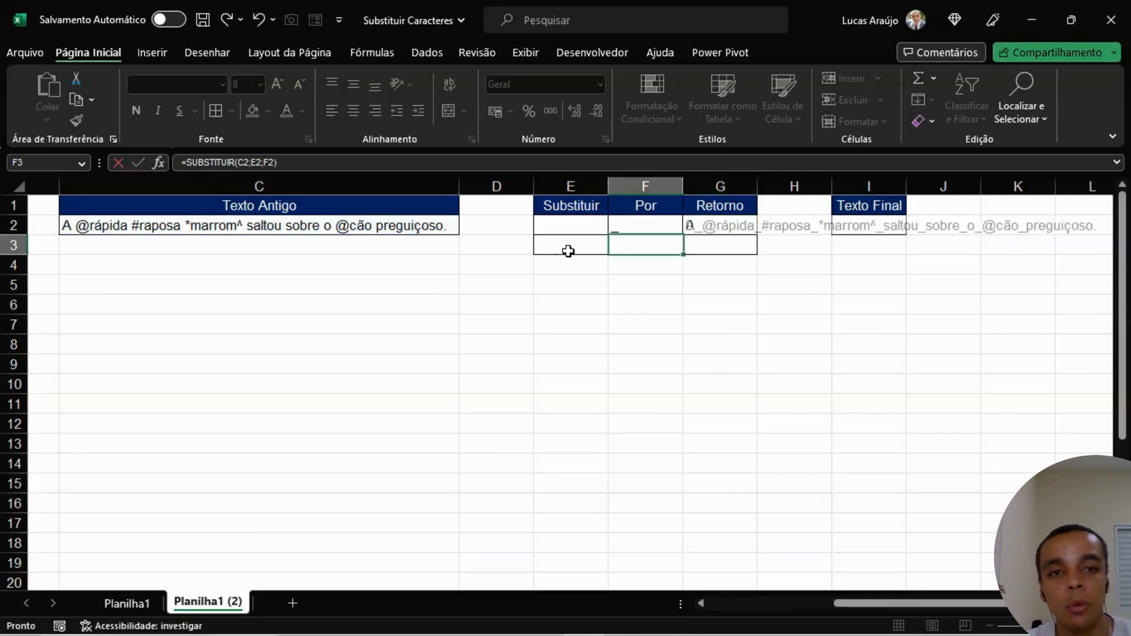
double_click(758, 186)
left_click(747, 242)
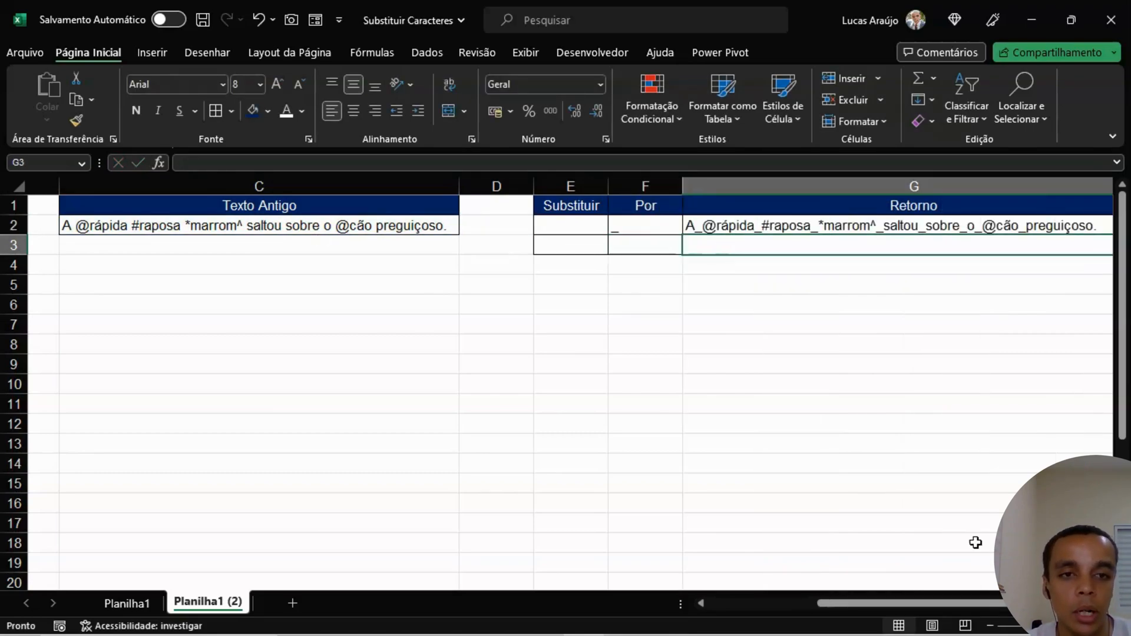
Step: Enter @ in E3 as the second character to replace, leaving its replacement in F3 empty
scroll(747, 242, "right", 2)
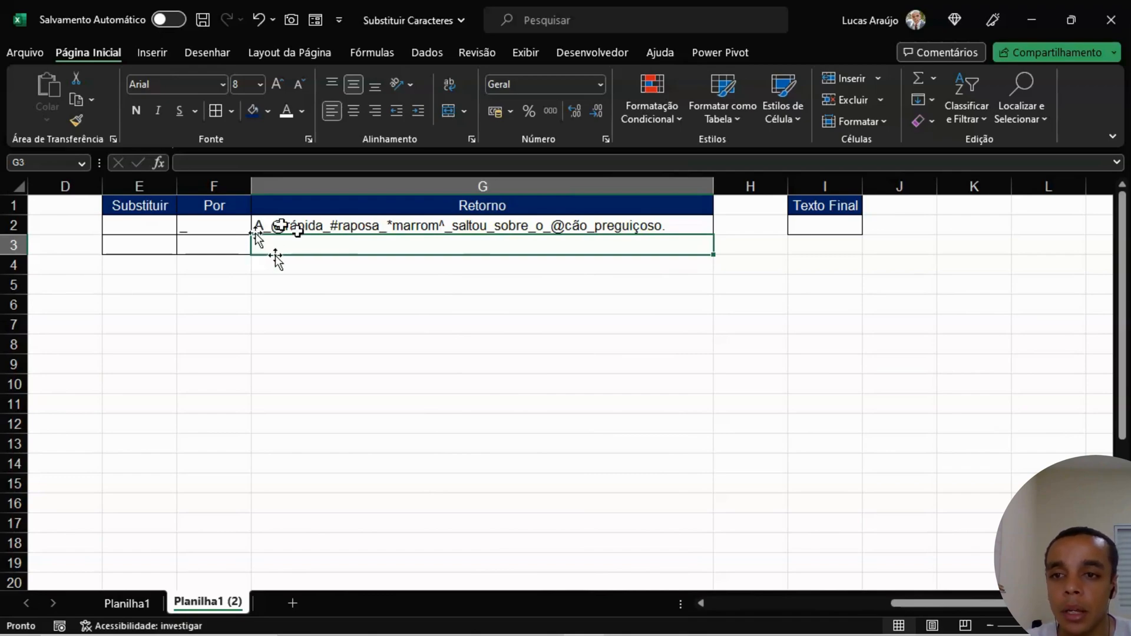
left_click(132, 244)
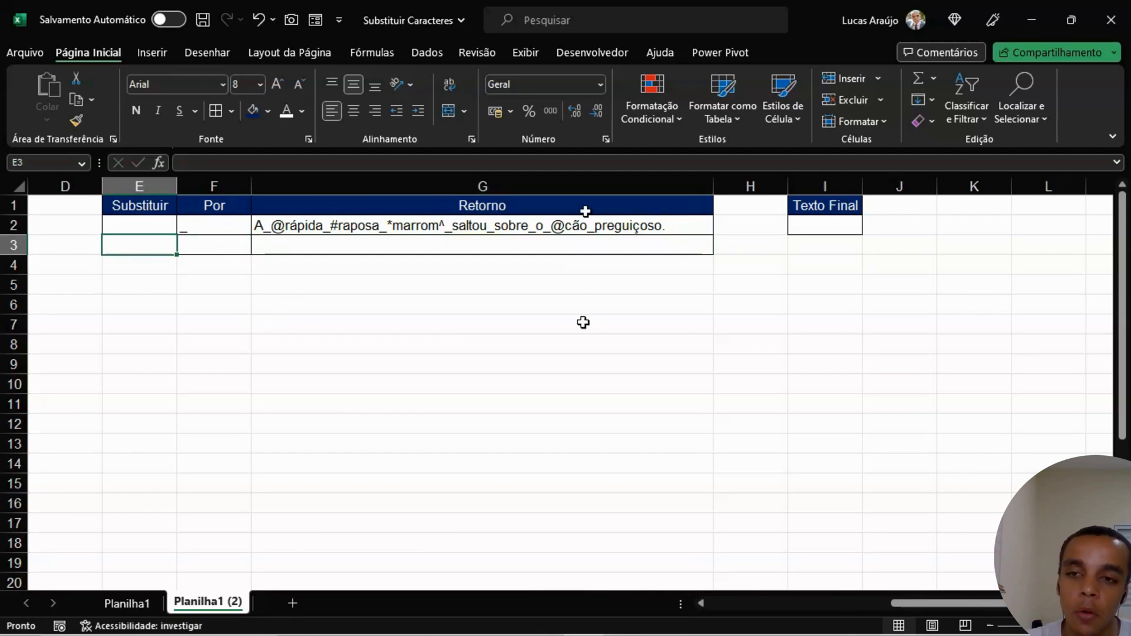
type("@")
key("Tab")
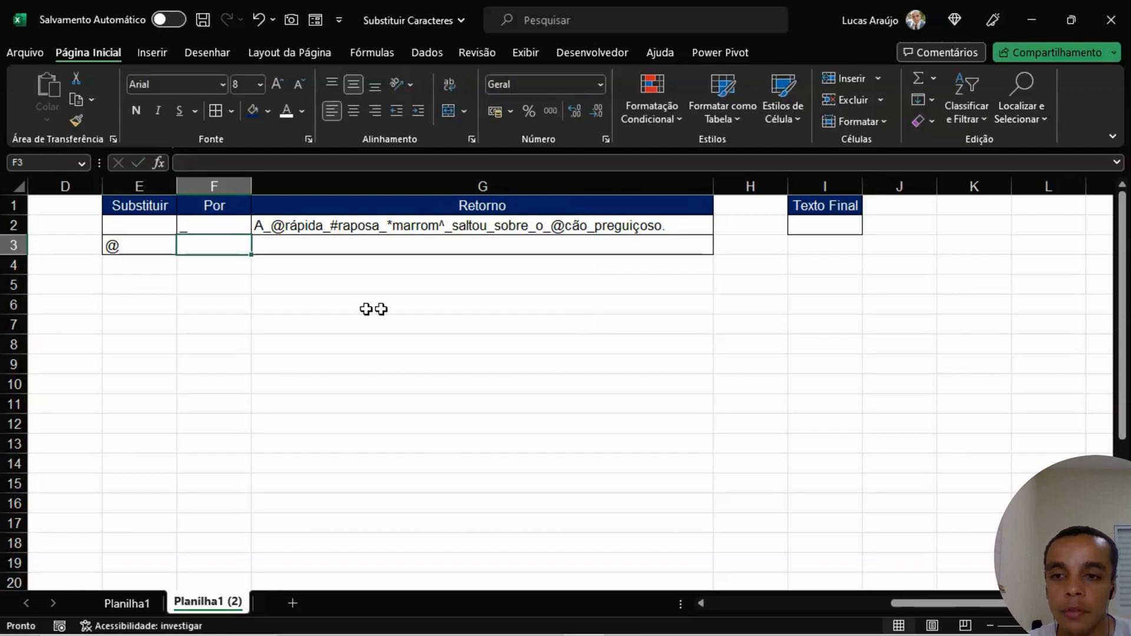
Step: Fill the SUBSTITUIR formula from G2 down into G3
left_click(149, 249)
left_click(387, 255)
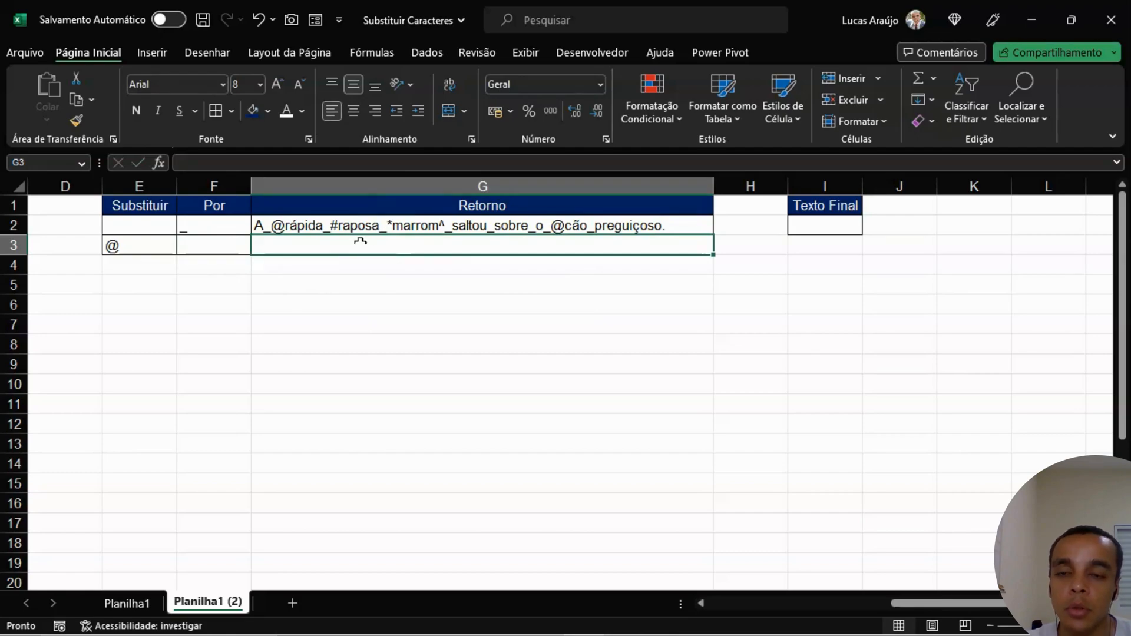
key("ctrl+d")
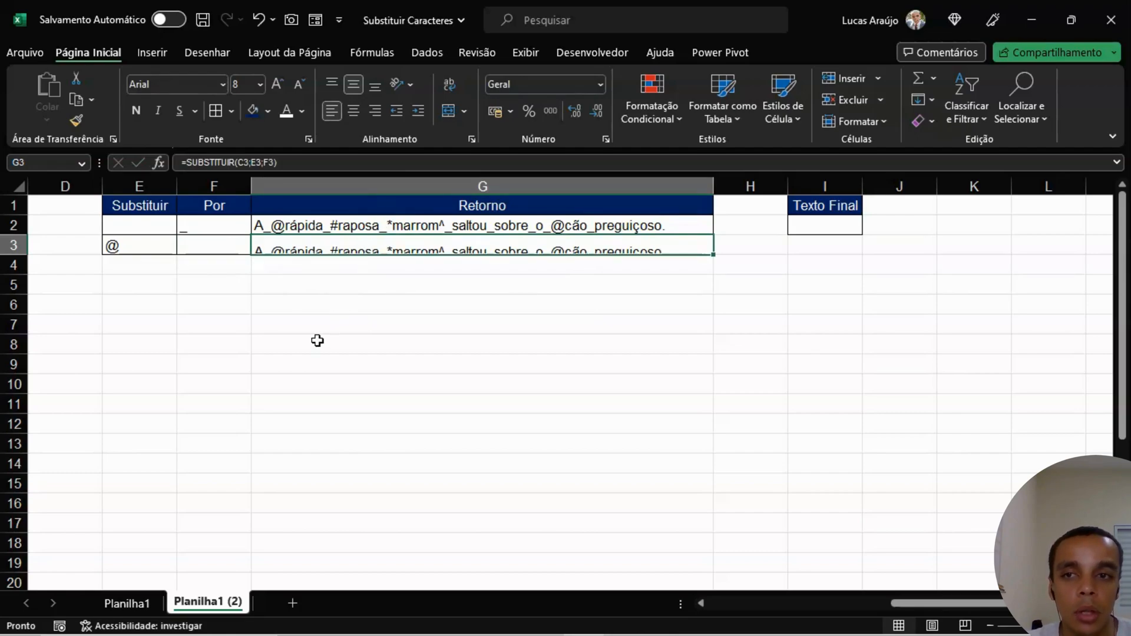
Step: Change the text argument of the SUBSTITUIR formula in G3 to G2, giving =SUBSTITUIR(G2;E3;F3)
left_click(311, 223)
left_click(309, 245)
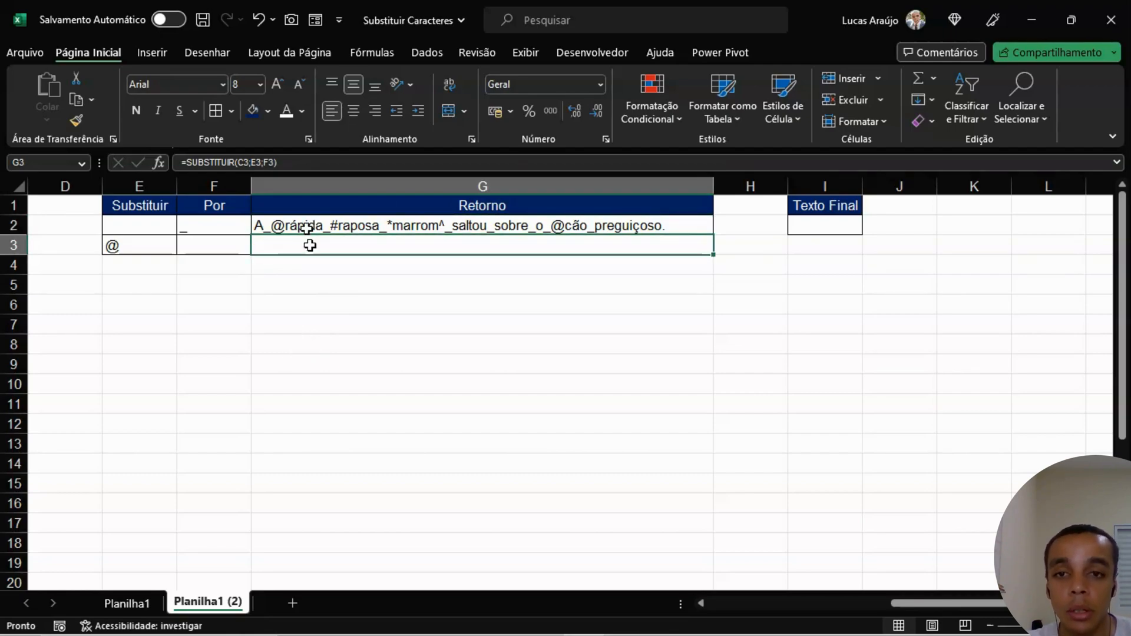
left_click(248, 162)
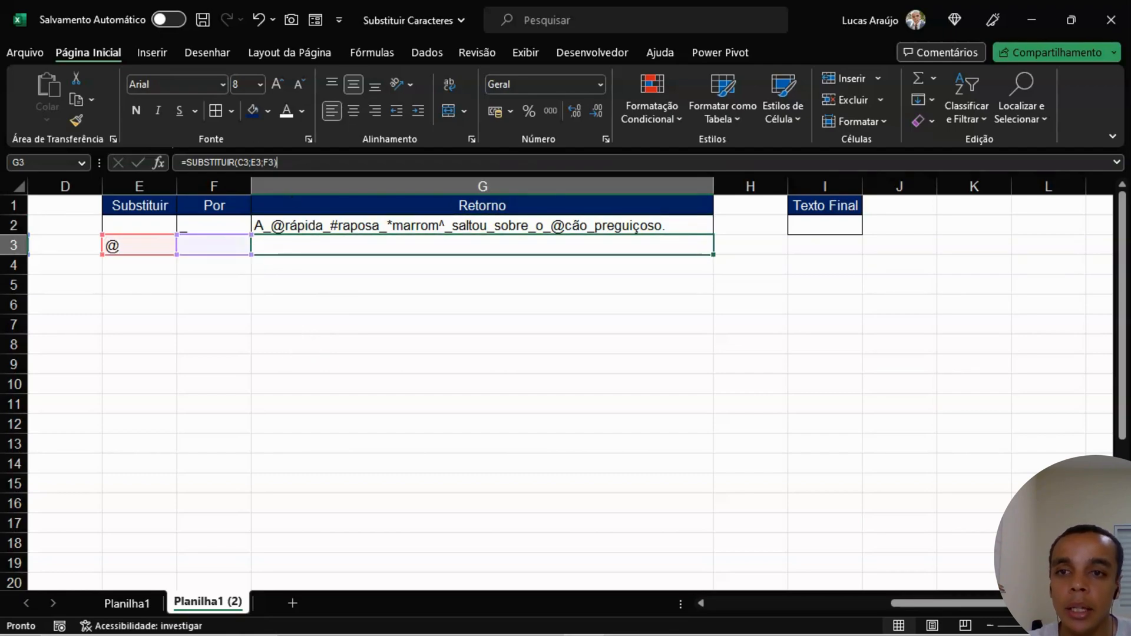
double_click(242, 161)
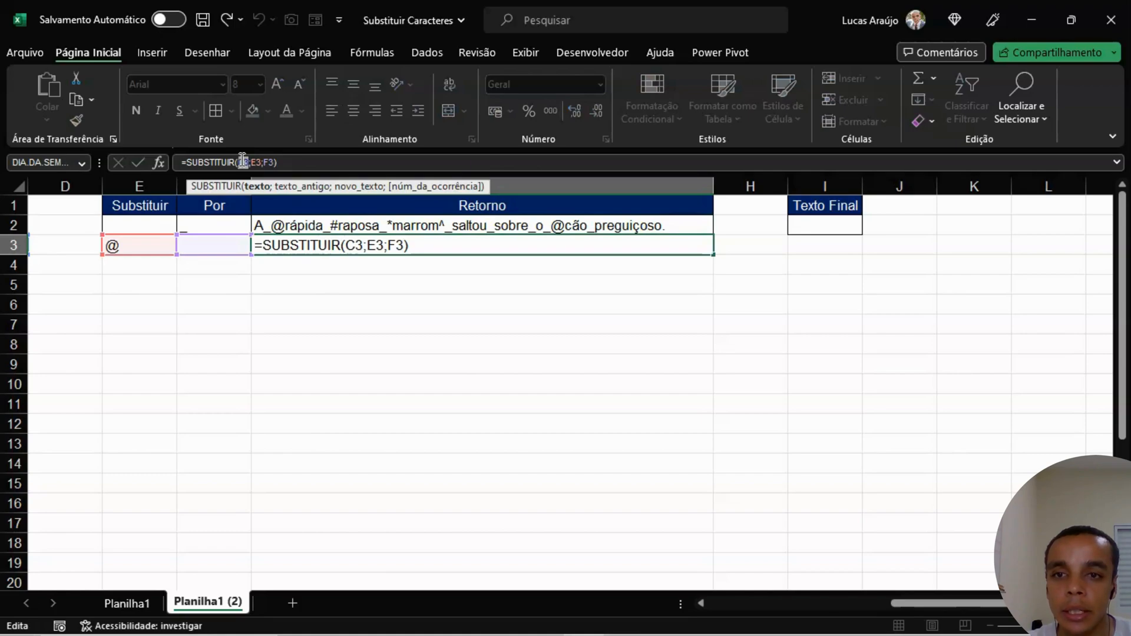
left_click(330, 224)
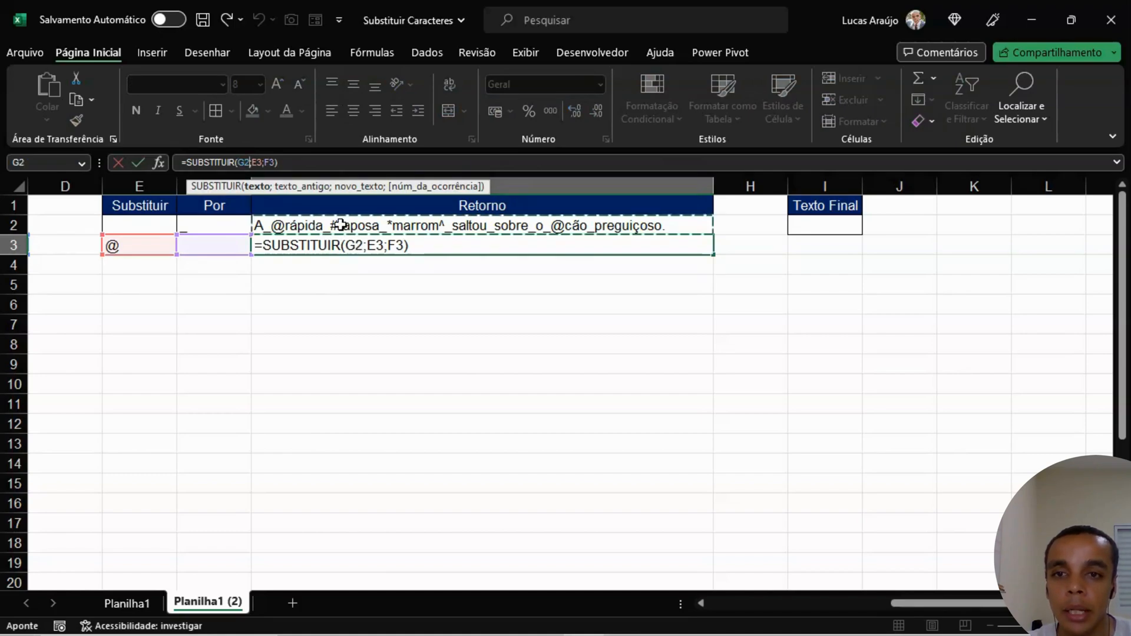
key("Return")
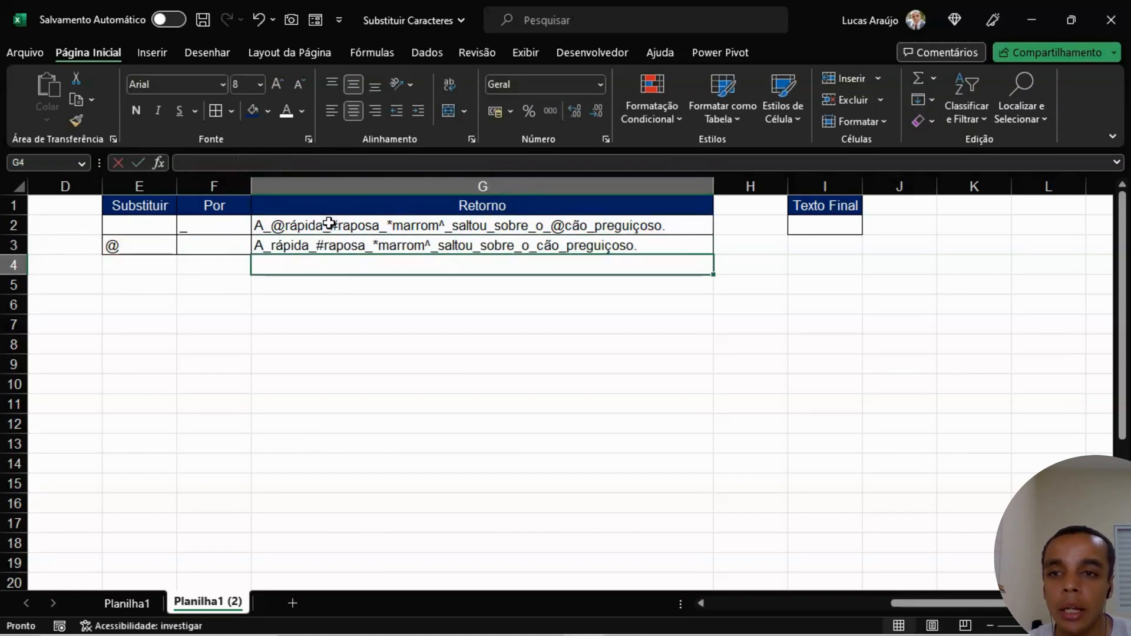
Step: Compare the Retorno texts in G2 and G3 with the characters listed in the Substituir and Por columns
left_click(360, 355)
left_click(147, 224)
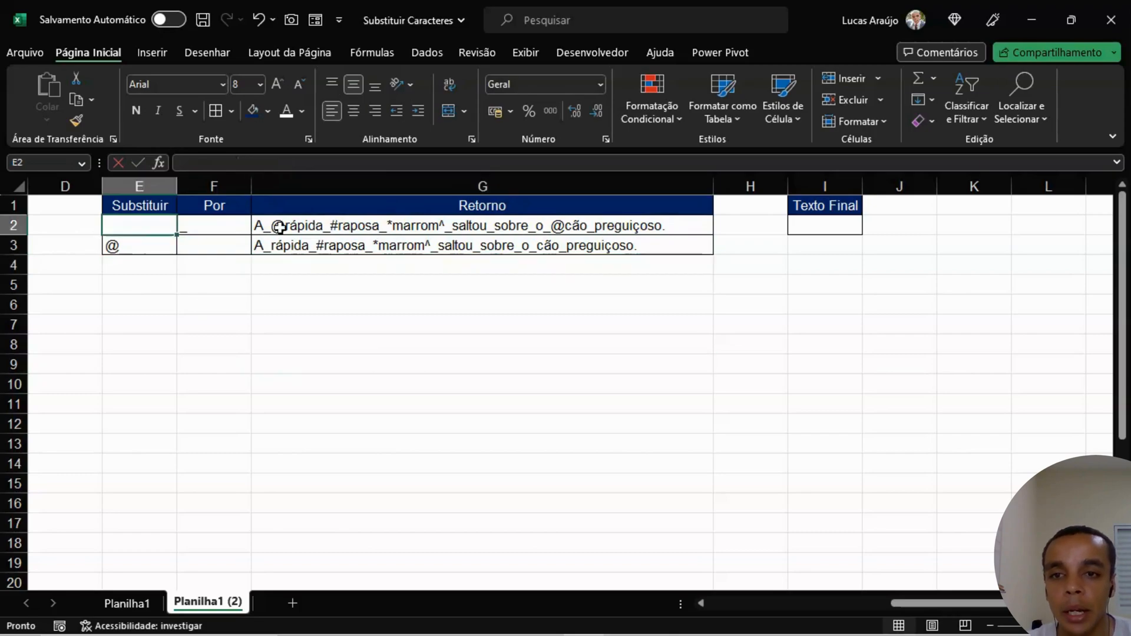
left_click(397, 224)
left_click(320, 243)
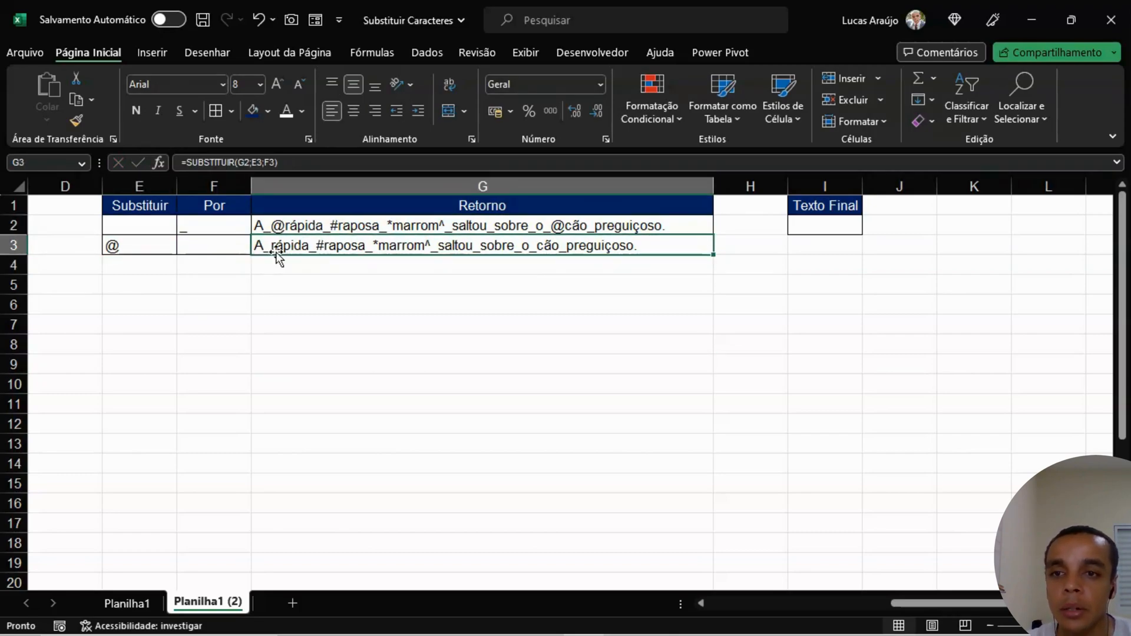
left_click(278, 226)
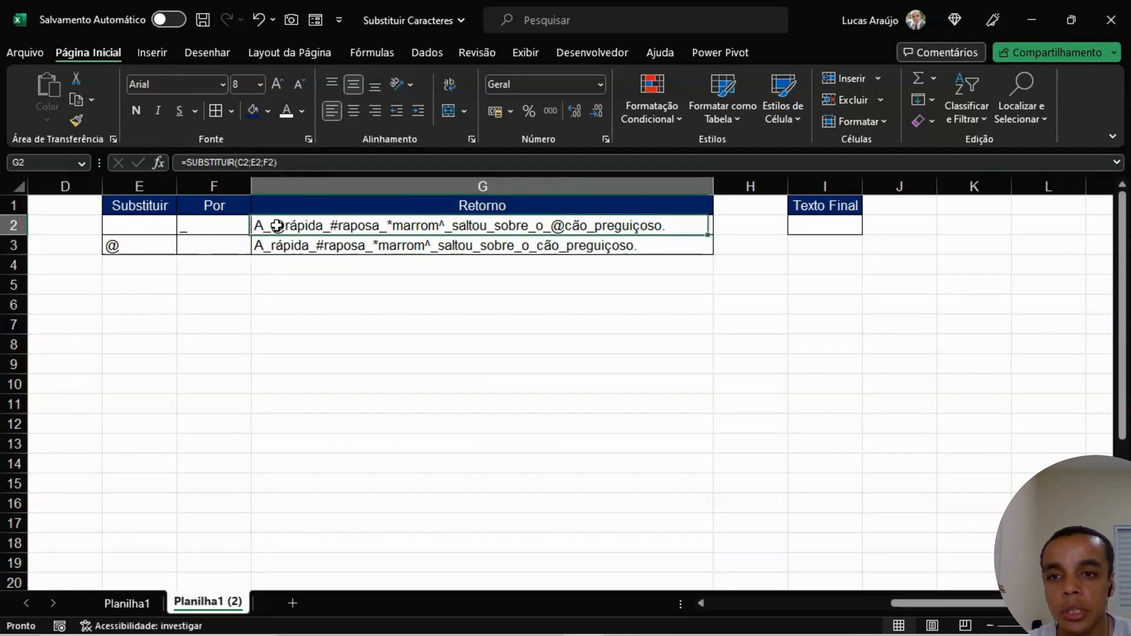
left_click_drag(167, 224, 190, 226)
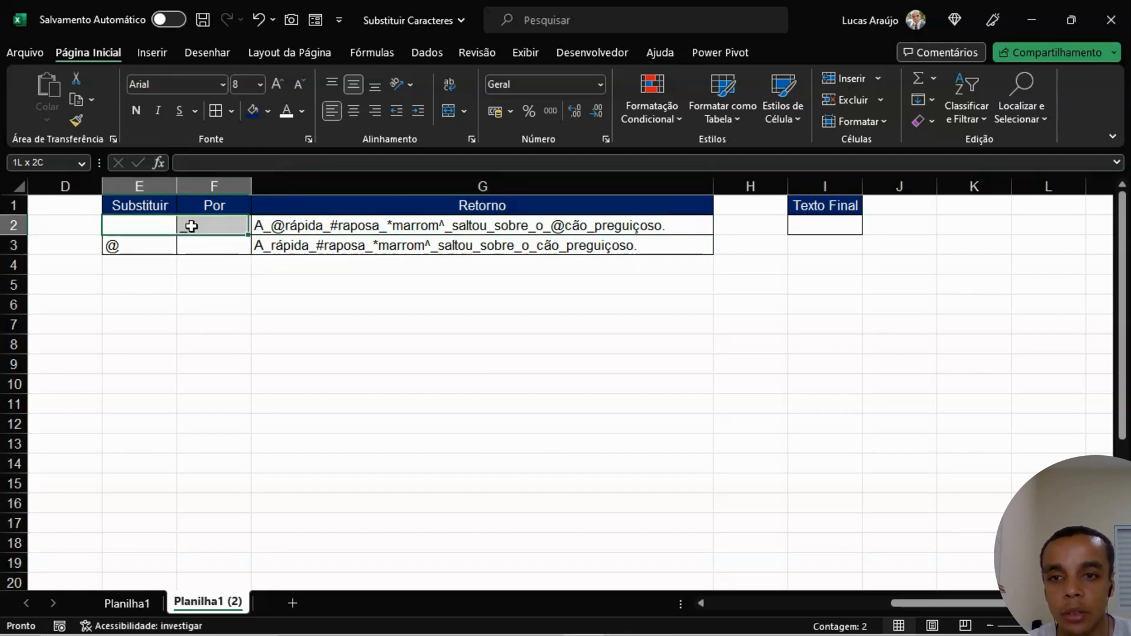
left_click(344, 245)
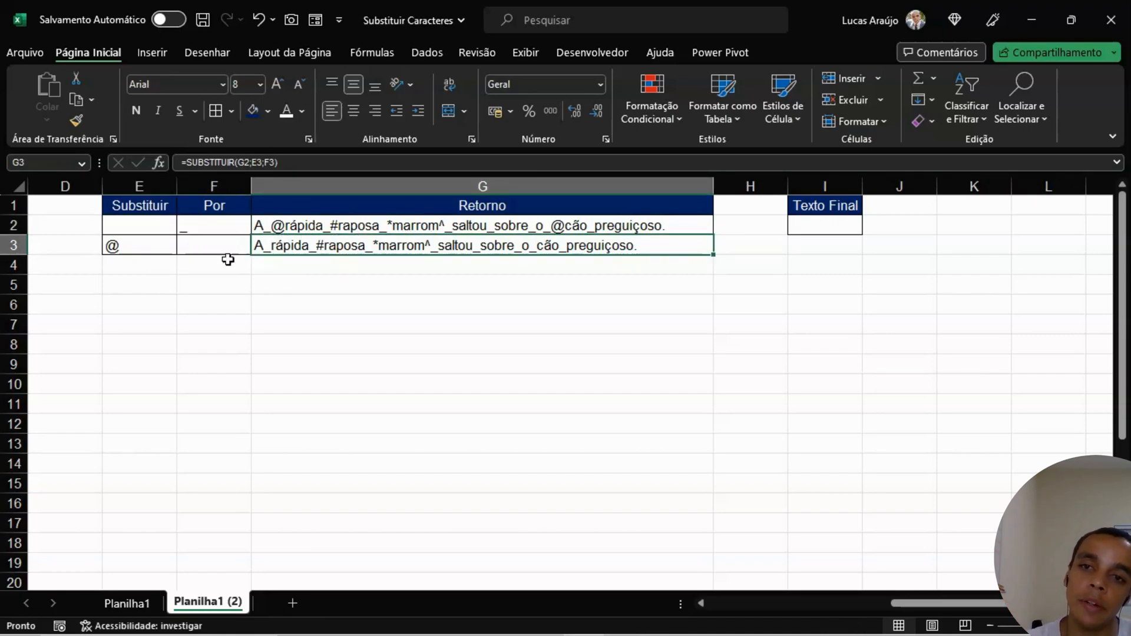
Step: Enter á in E4 as the third character to replace and a in F4 as its replacement
left_click(155, 268)
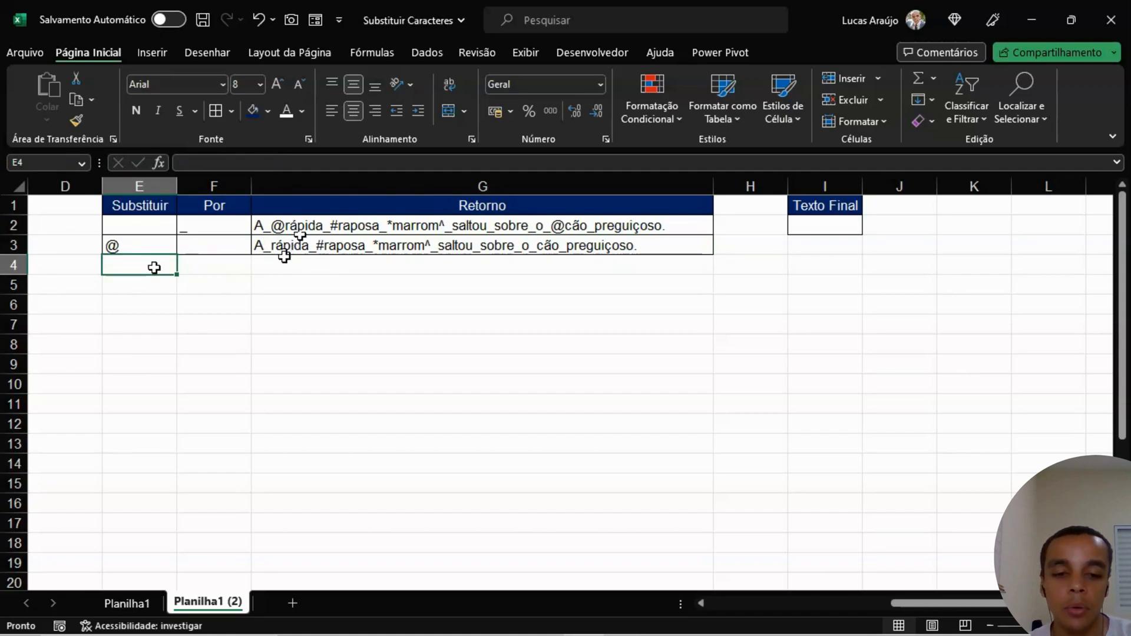
type("A")
key("BackSpace")
type("á")
key("Tab")
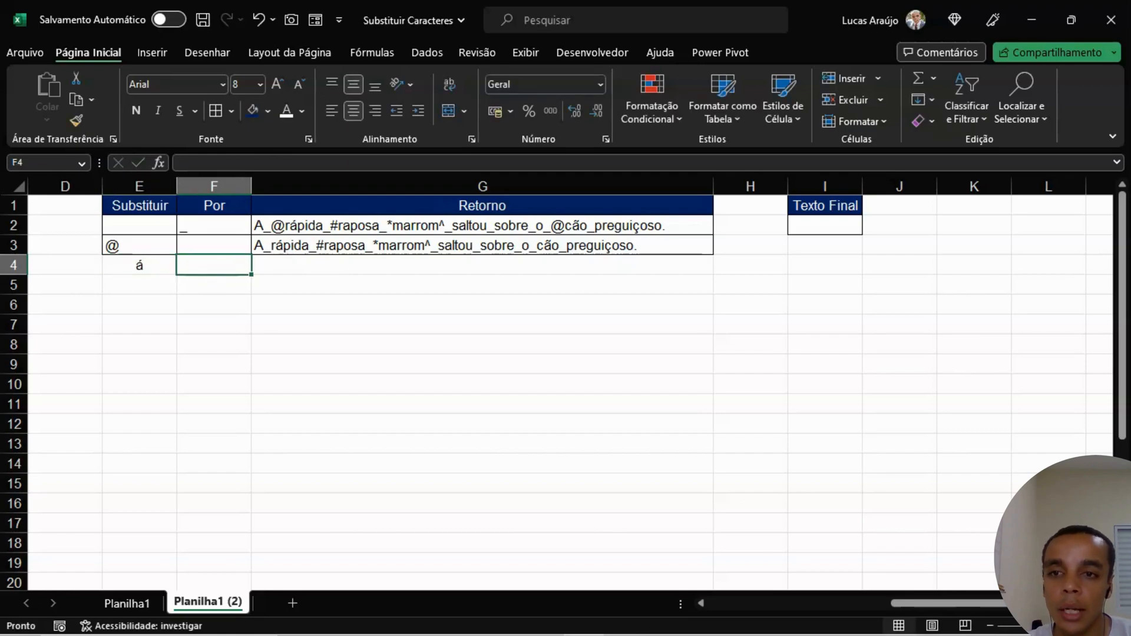
type("a")
key("Tab")
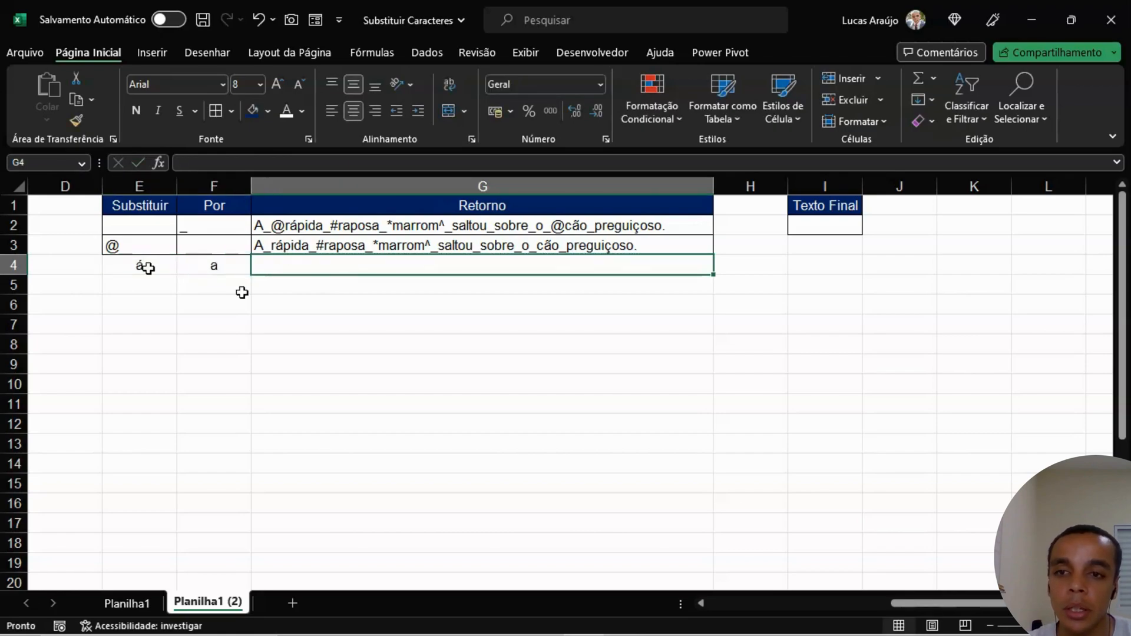
Step: Fill the SUBSTITUIR formula from G3 down into G4
key("ctrl+d")
left_click(391, 319)
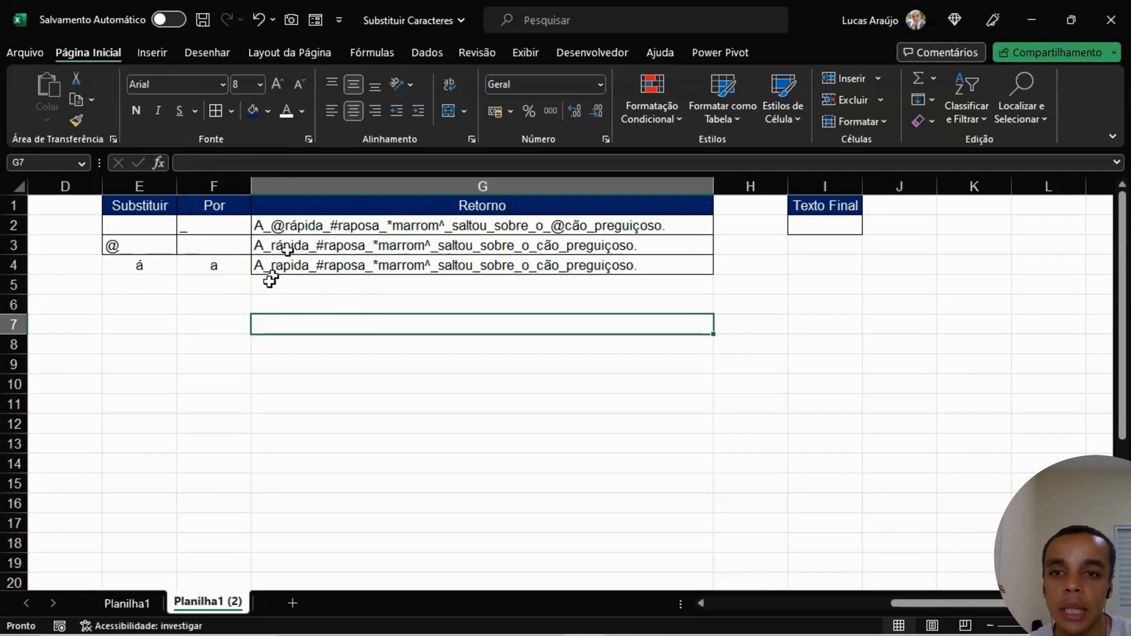
left_click(442, 263)
Step: Apply the borders and left alignment of the row above to E4:F4 with Format Painter
mouse_move(154, 263)
left_mouse_down()
mouse_move(197, 262)
mouse_move(198, 247)
mouse_move(202, 263)
left_mouse_up()
left_click(83, 126)
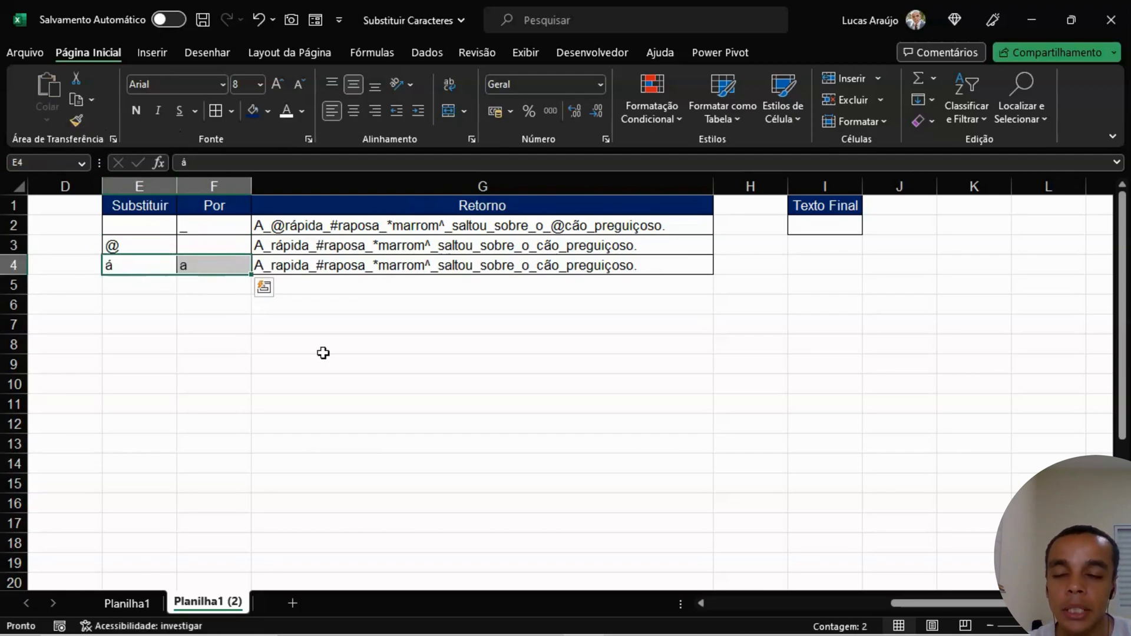
left_click(351, 358)
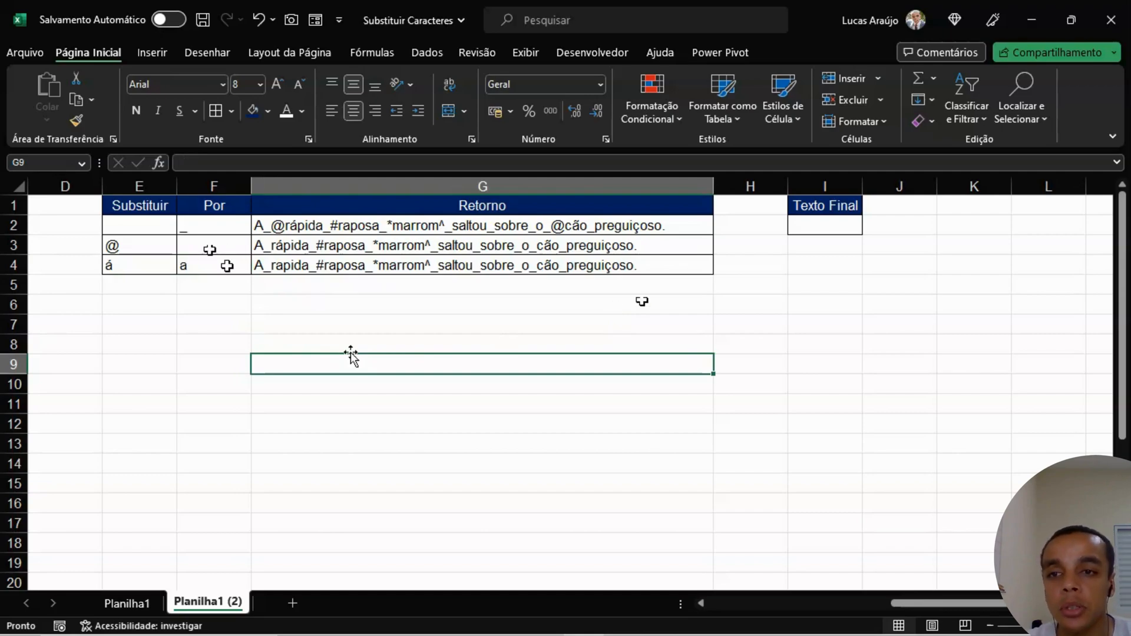
Step: Convert the range E1:G4 into an Excel table with headers
left_click_drag(147, 206, 430, 265)
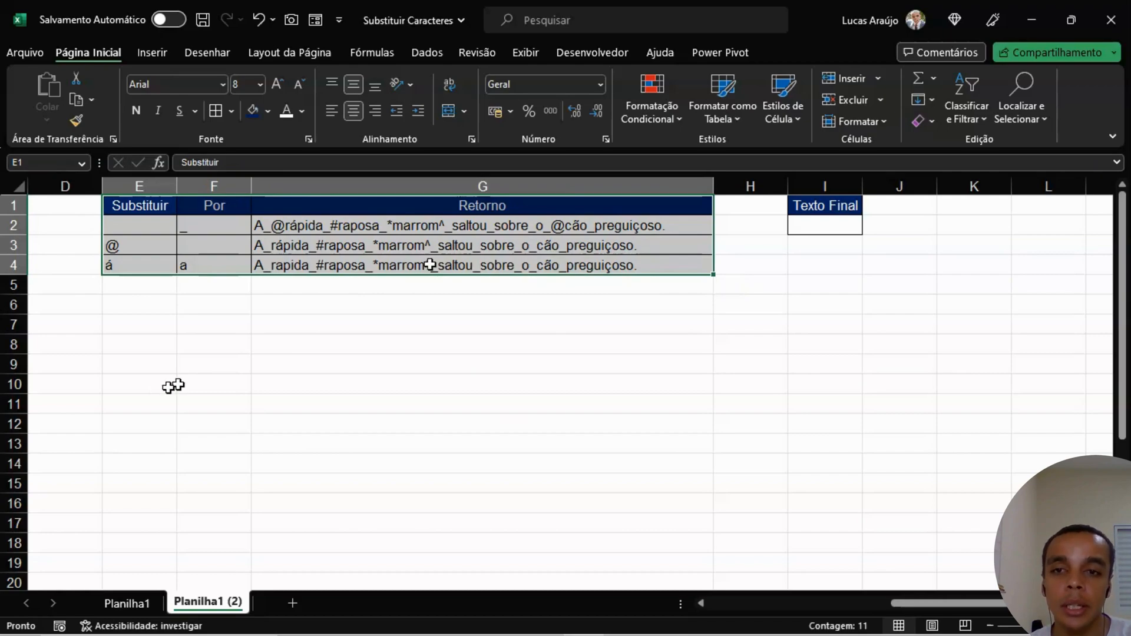
key("ctrl+t")
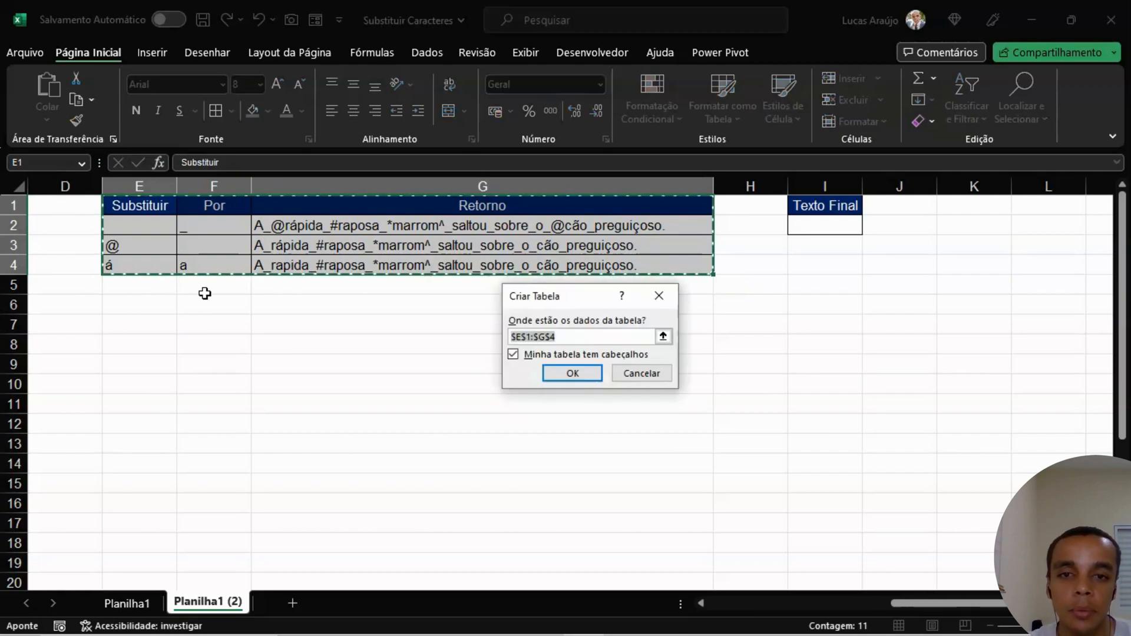
left_click(533, 336)
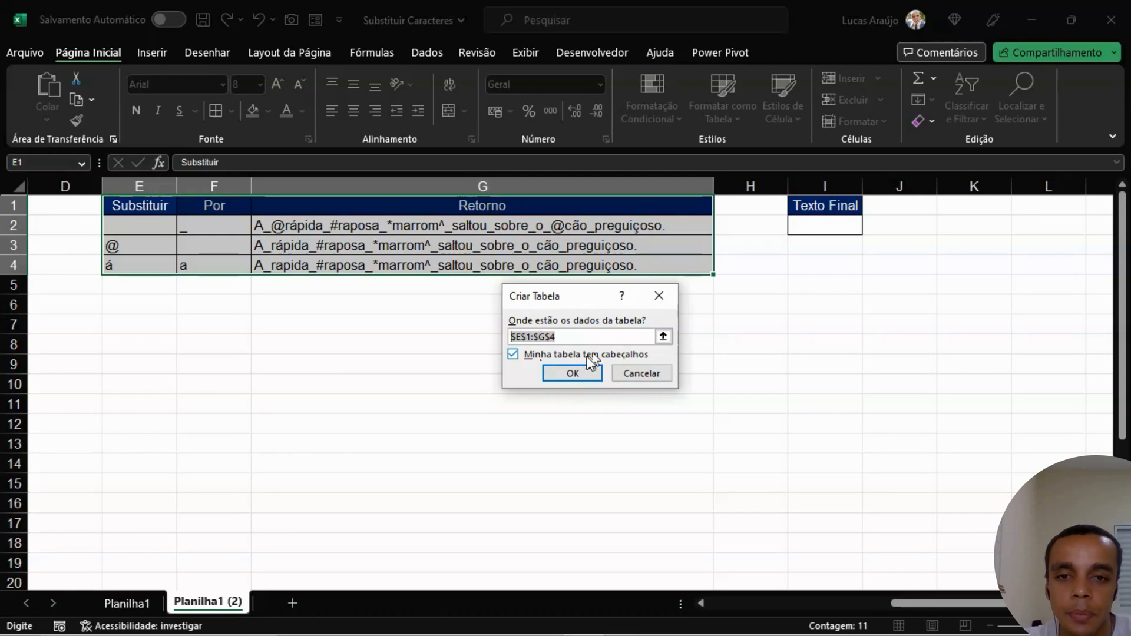
left_click(557, 376)
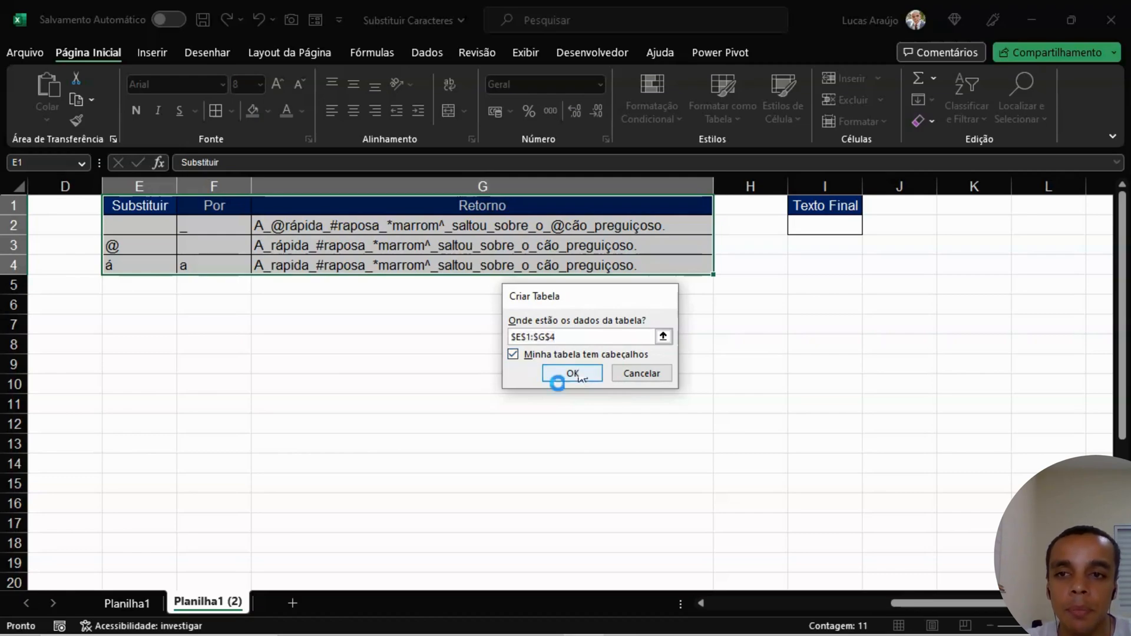
Step: Set the table's style to Nenhuma and widen column E so the Substituir header fits beside its filter button
left_click(327, 248)
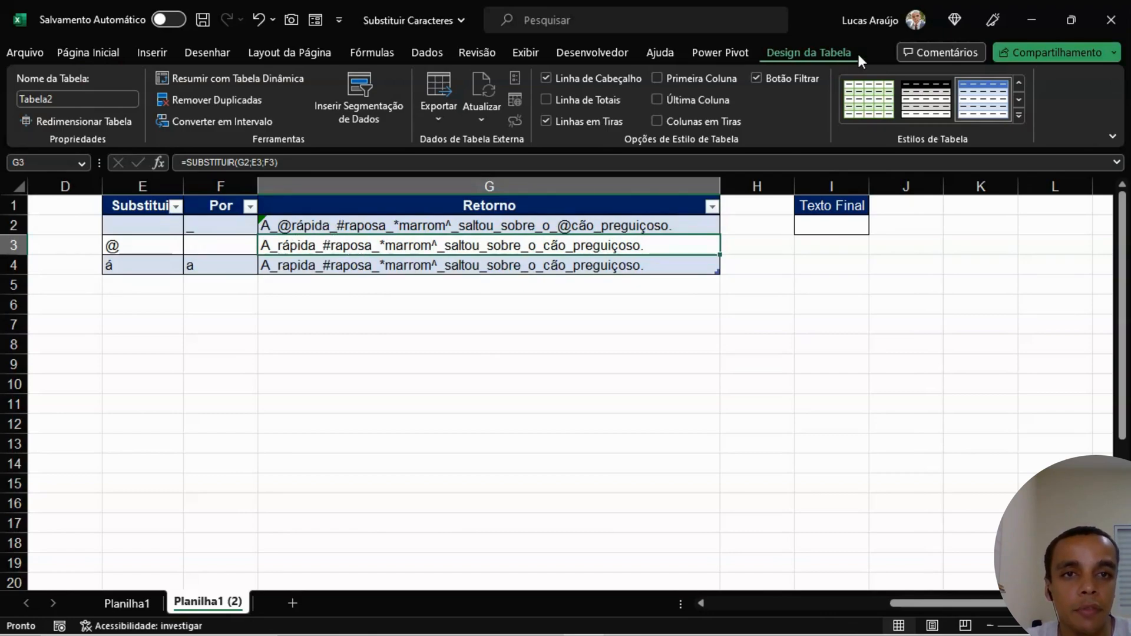
left_click(521, 344)
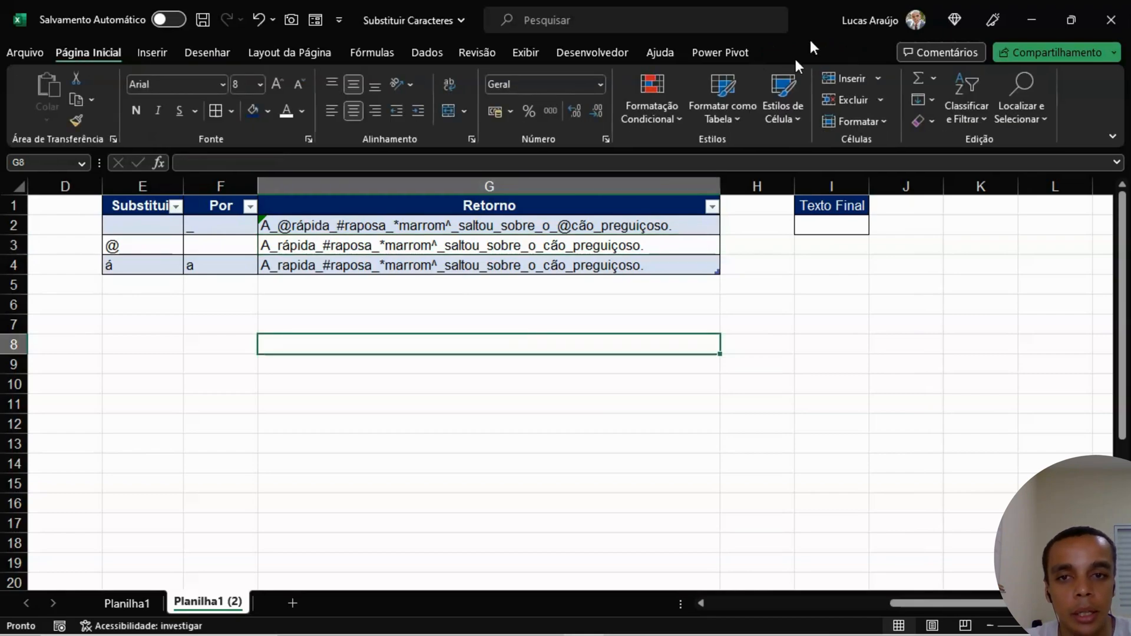
left_click(383, 246)
left_click(198, 250)
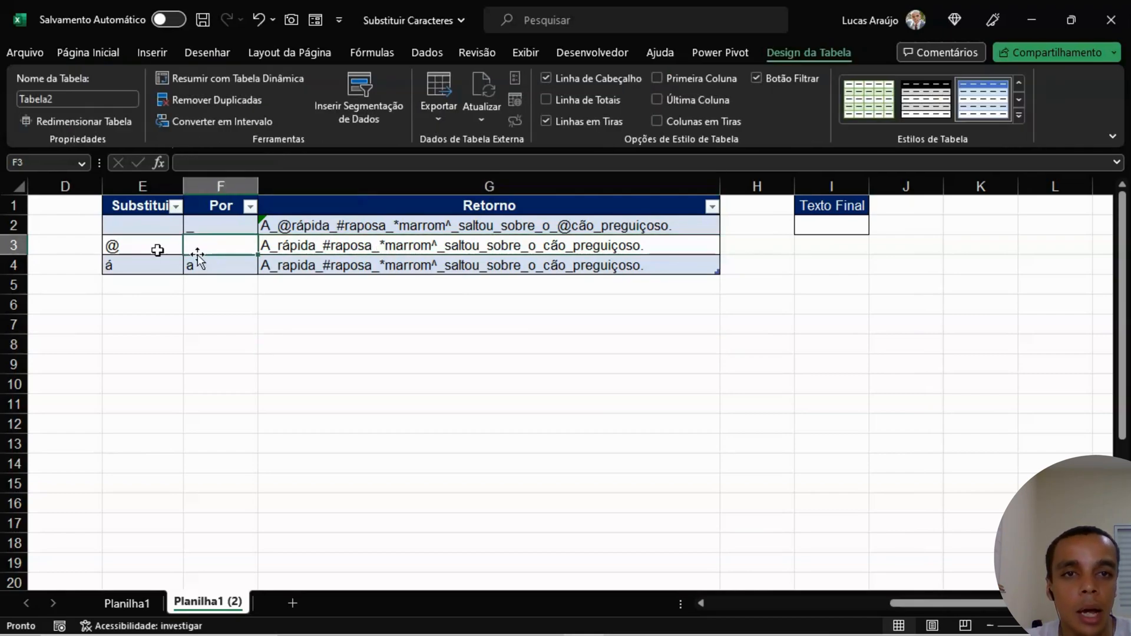
left_click(158, 250)
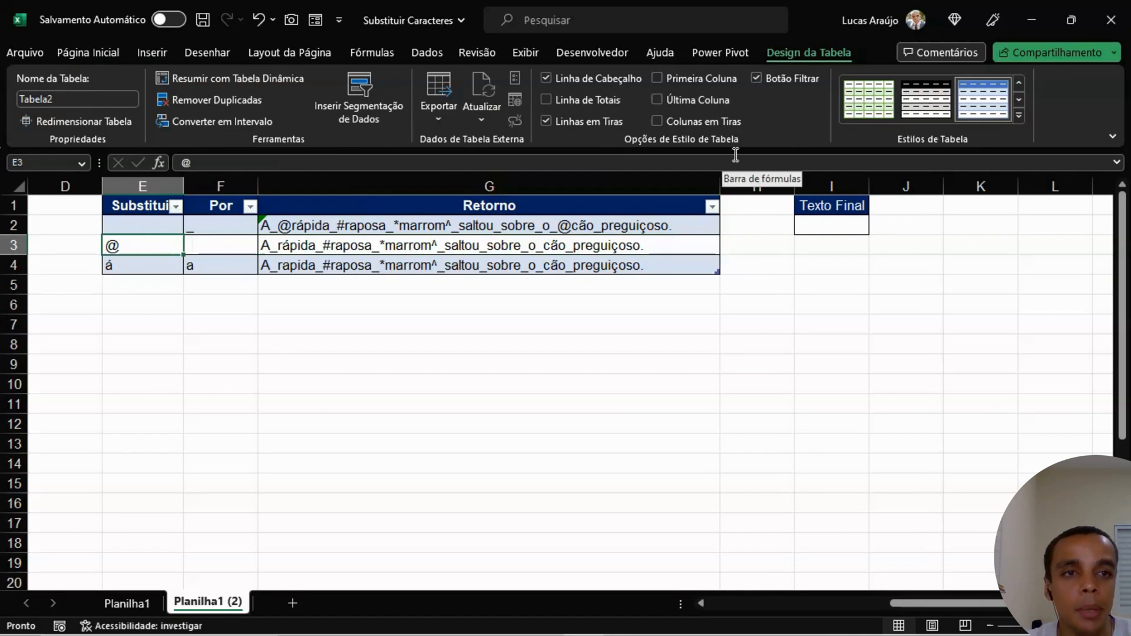
left_click(1021, 116)
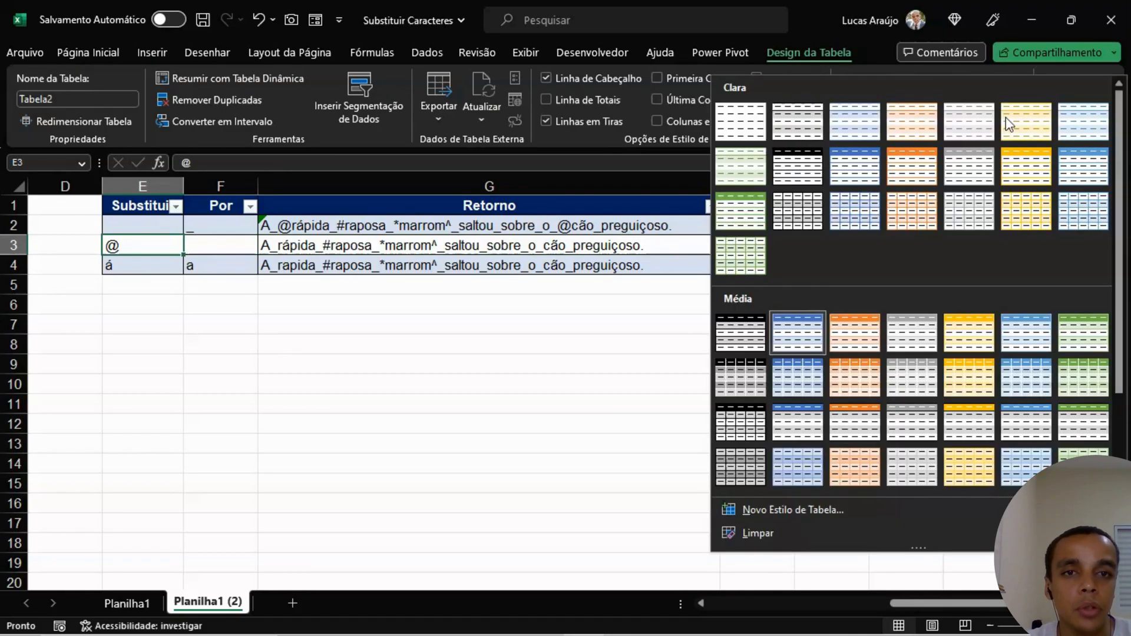
key("Escape")
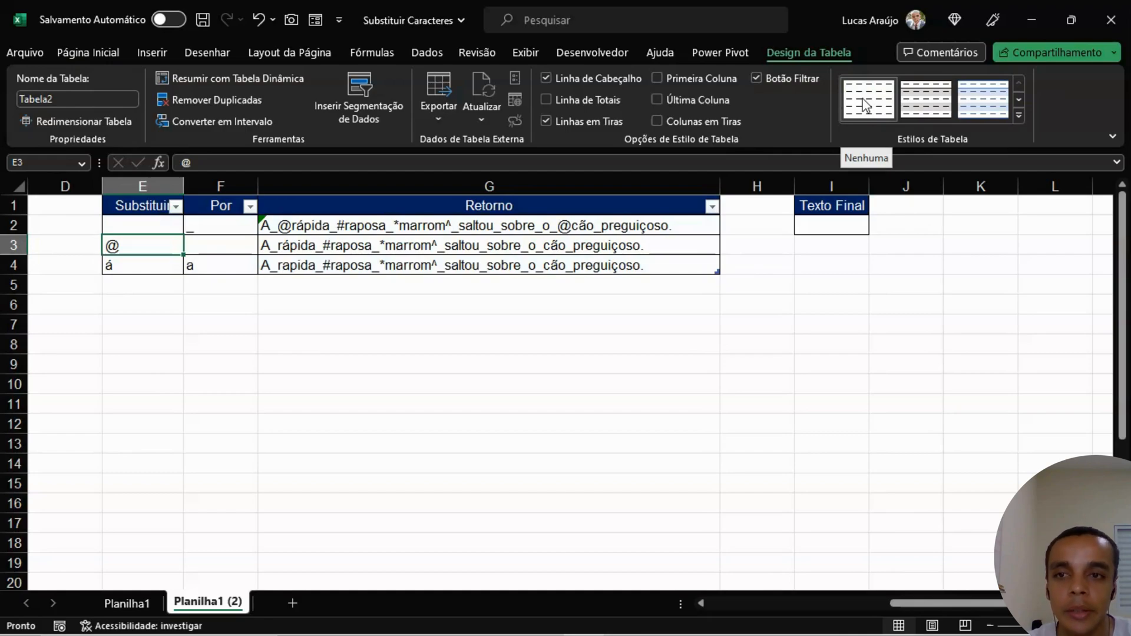
left_click_drag(188, 180, 197, 179)
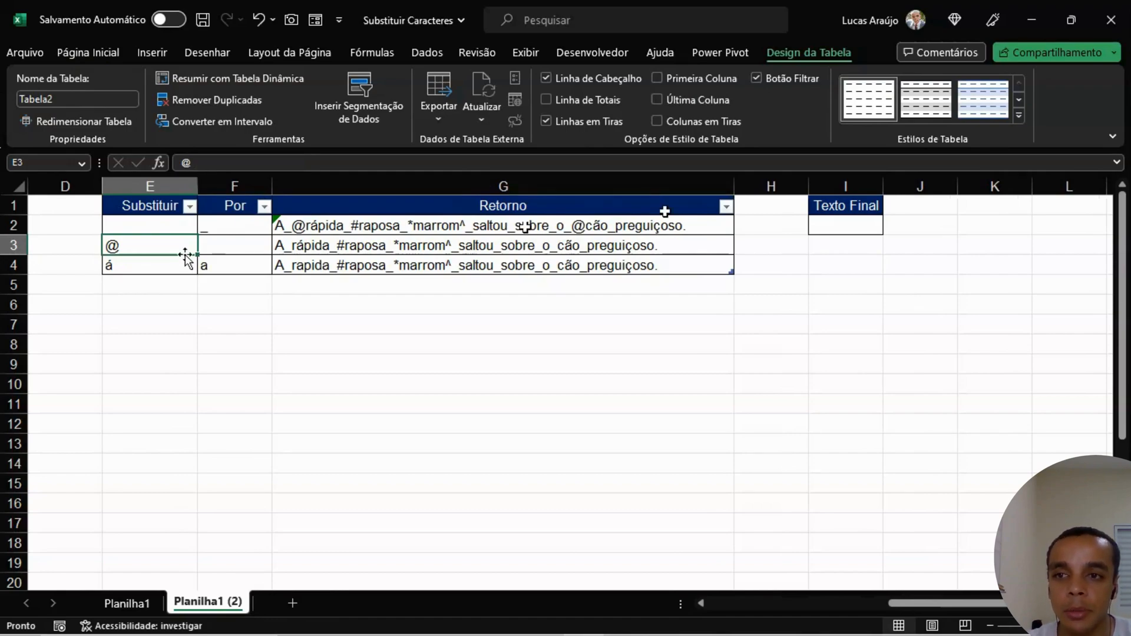
Step: Rename the table TAB_TEXTOS
left_click(147, 227)
left_click(70, 100)
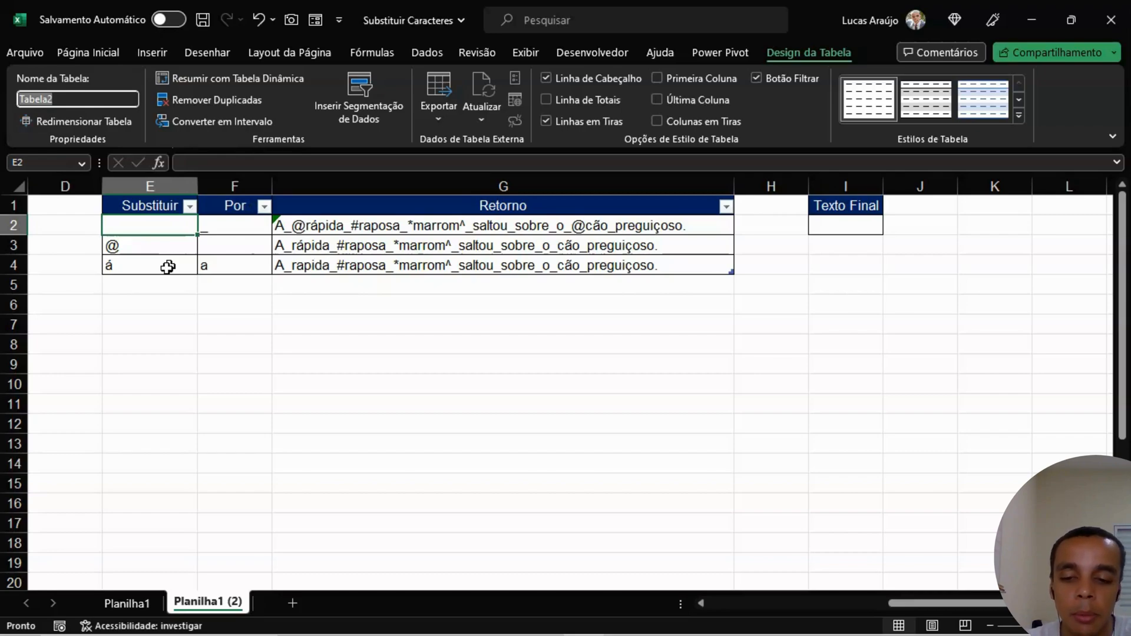
type("TA")
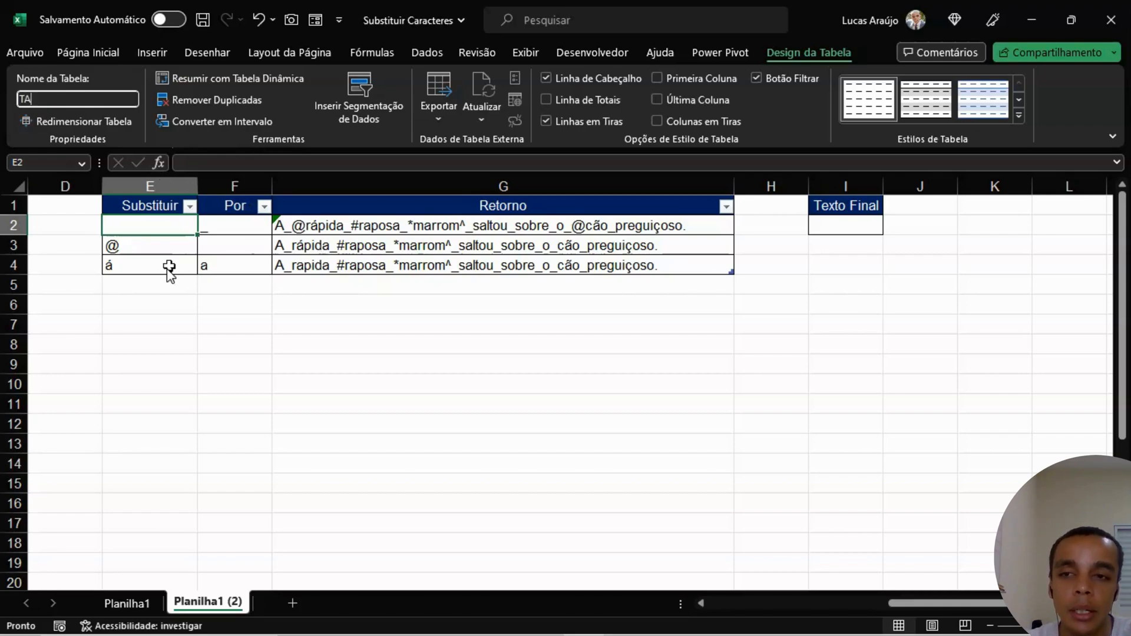
type("B_")
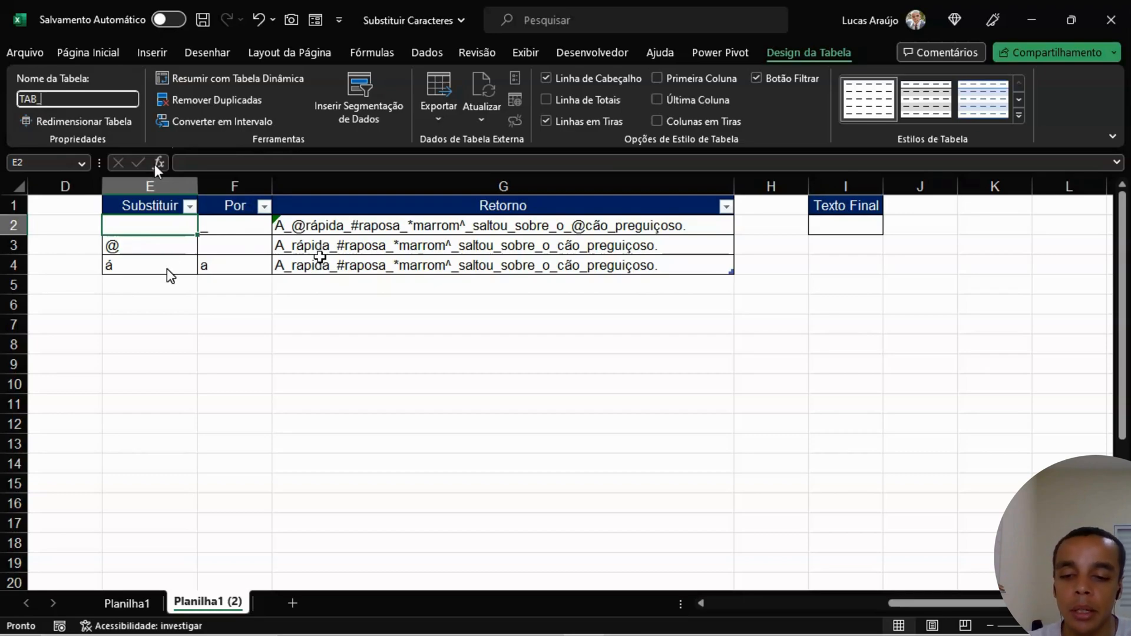
type("TE")
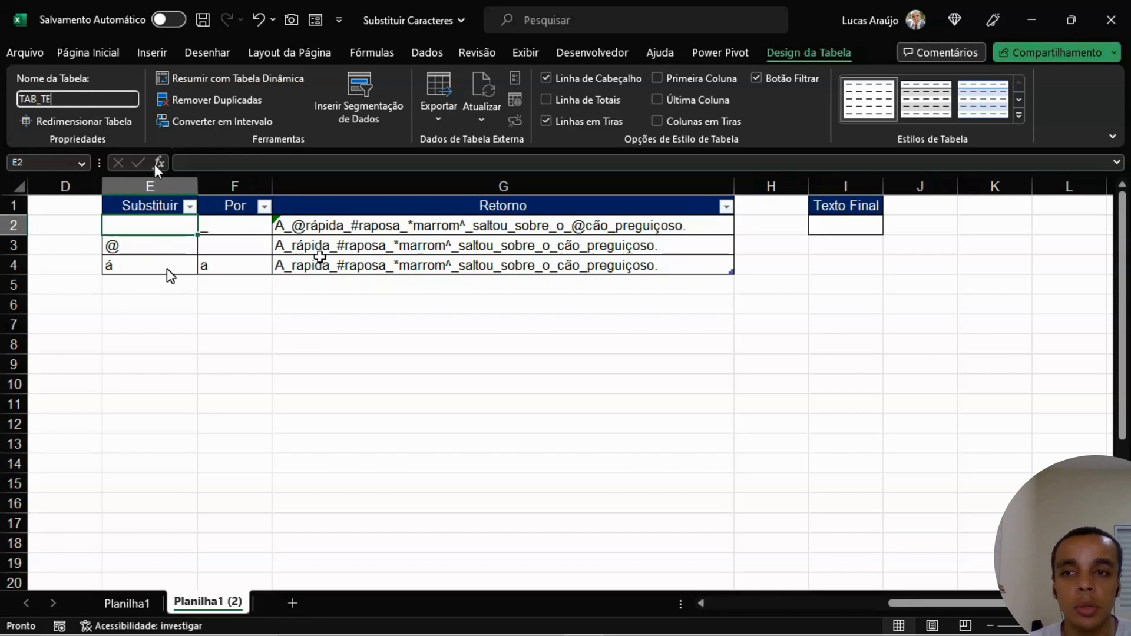
type("XTOS")
key("Return")
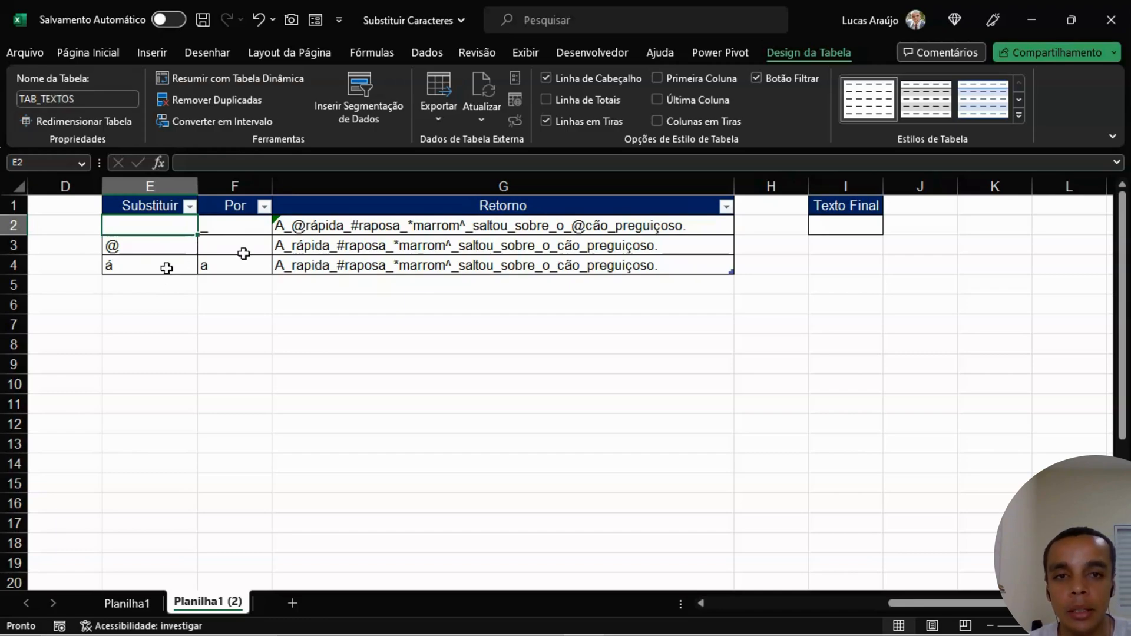
left_click(398, 238)
left_click(336, 341)
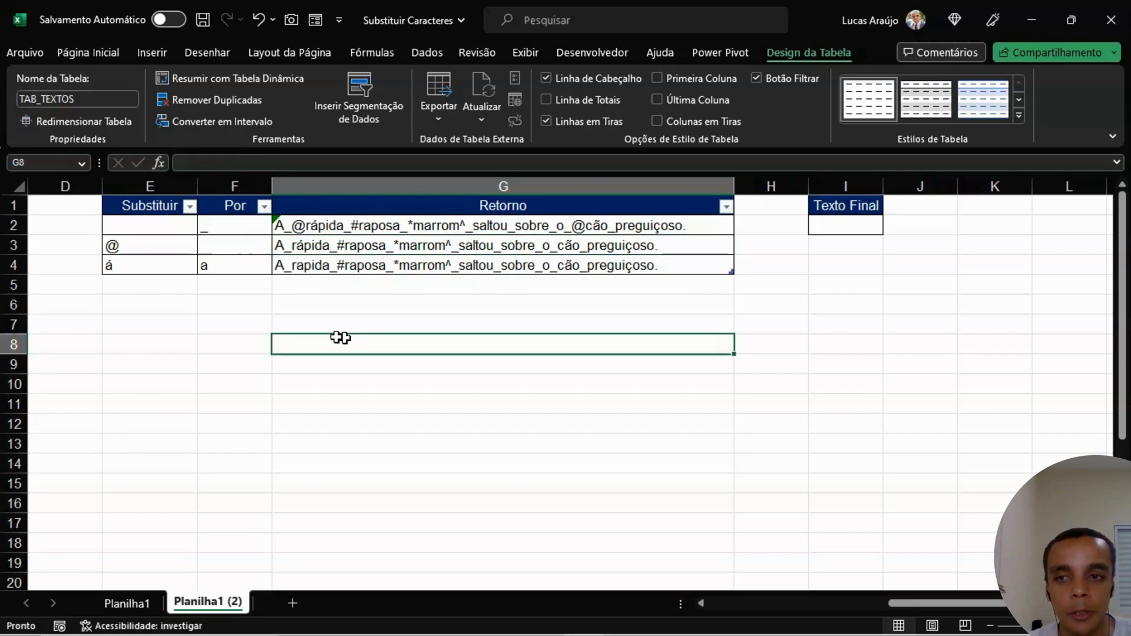
left_click(169, 290)
left_click(374, 248)
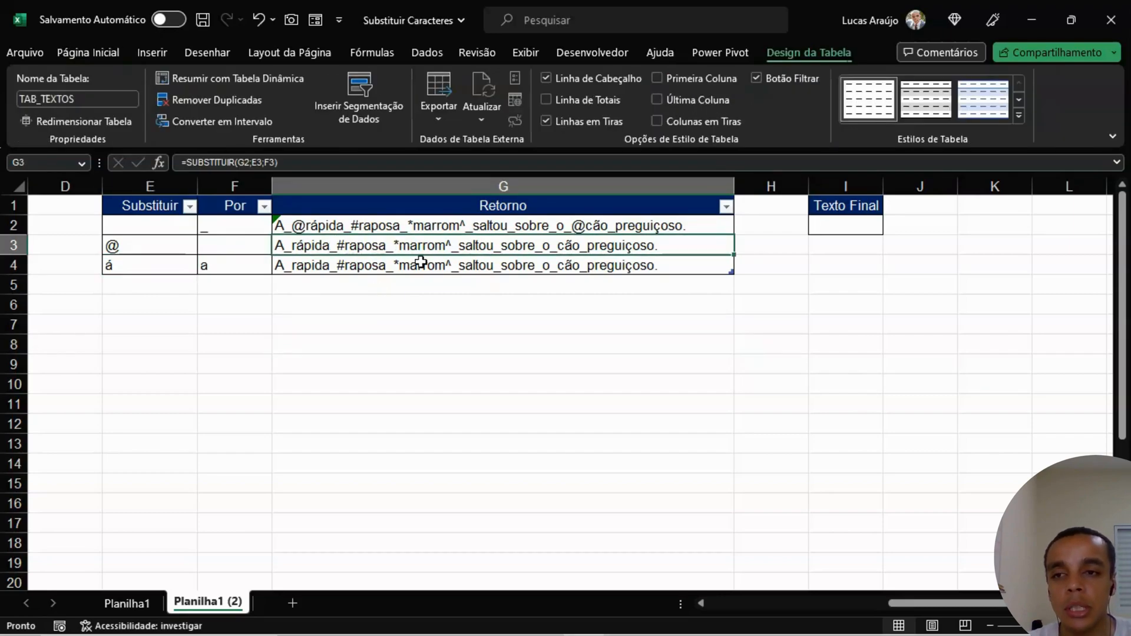
Step: Add rows for # and * in E5:E6 of the table, leaving their Por cells empty so the characters are removed
left_click(166, 284)
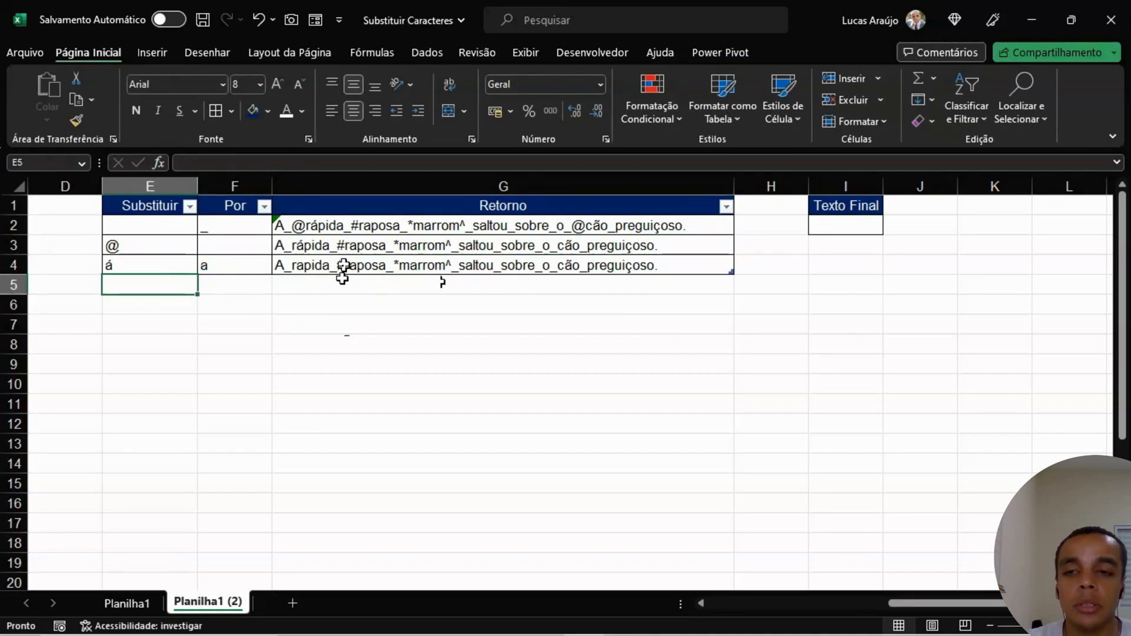
type("#")
key("Tab")
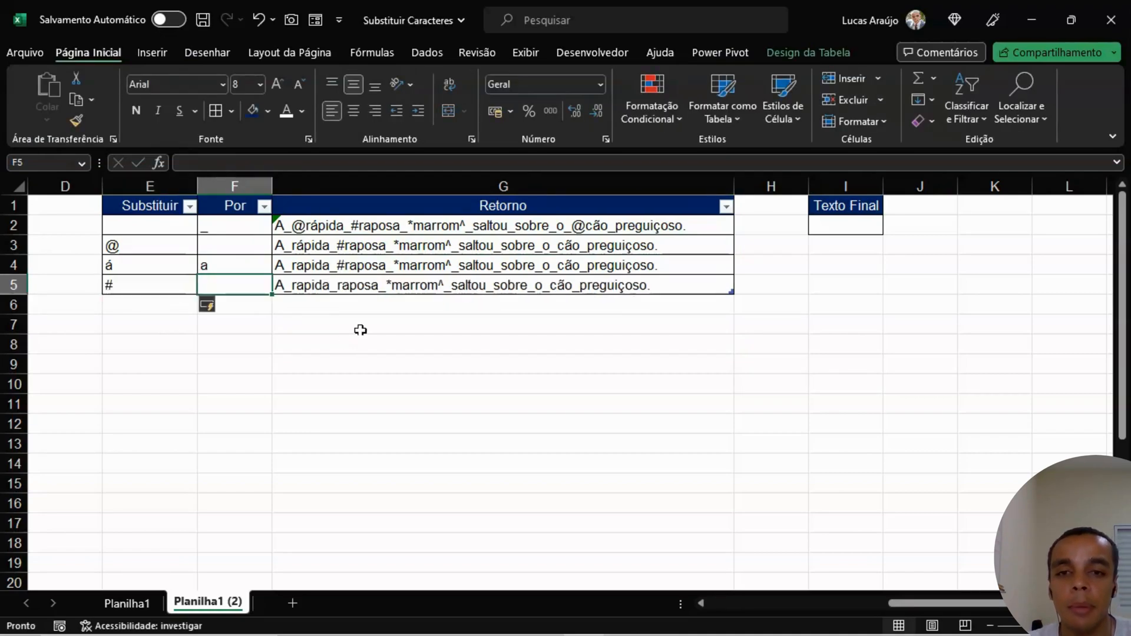
left_click(560, 285)
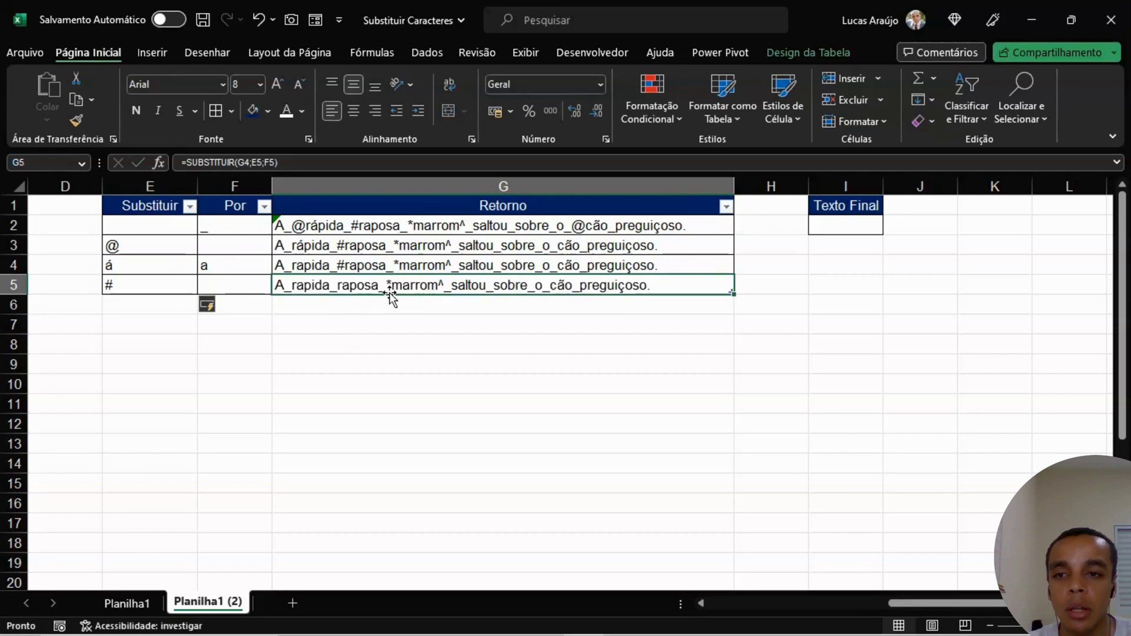
left_click(166, 307)
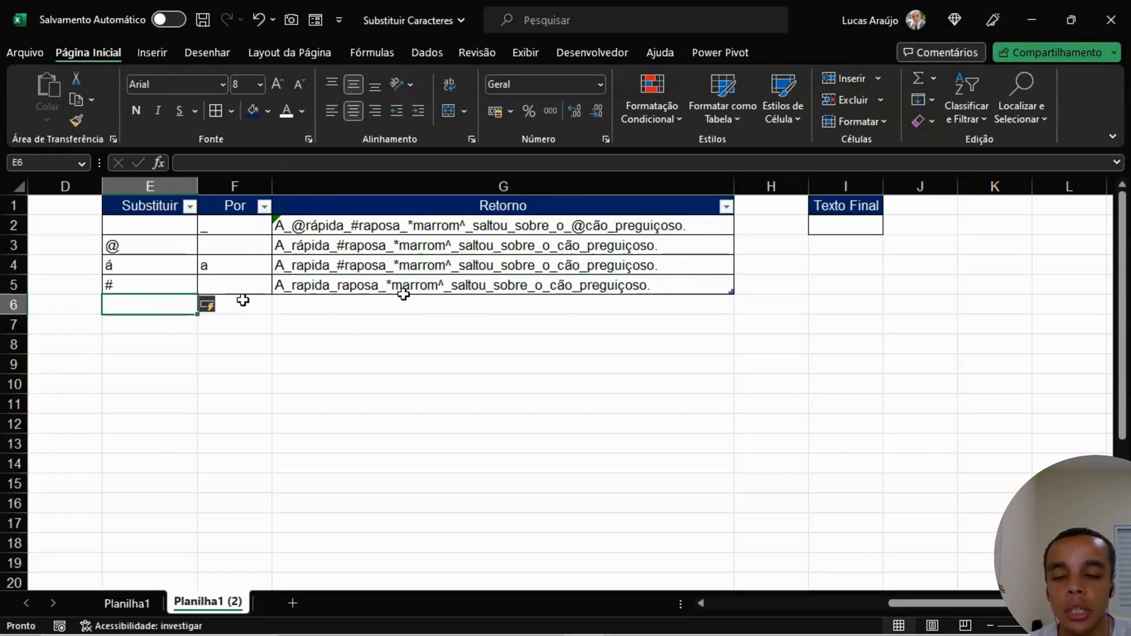
type("*")
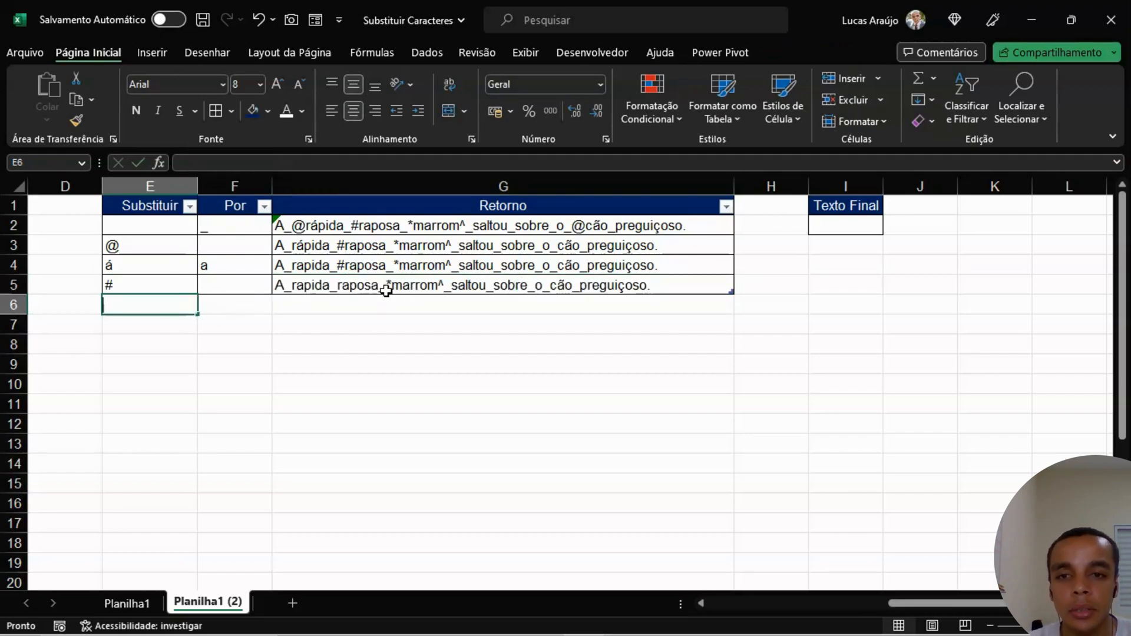
key("Tab")
left_click(404, 303)
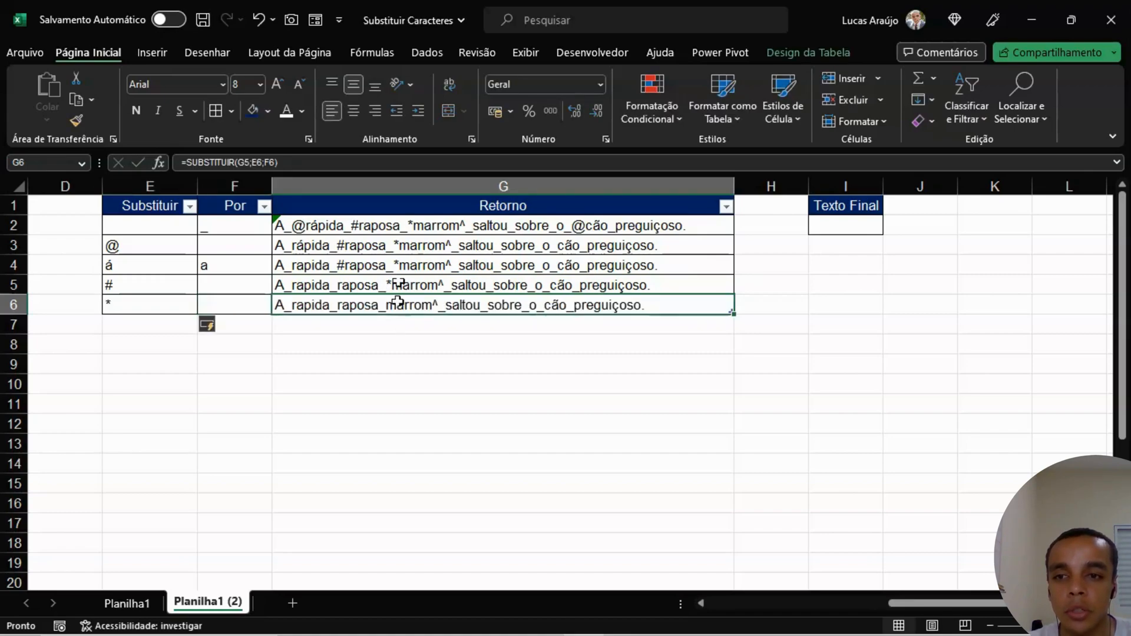
Step: Add ^ as a Substituir entry in E7 with an empty Por cell
left_click(177, 324)
type("^")
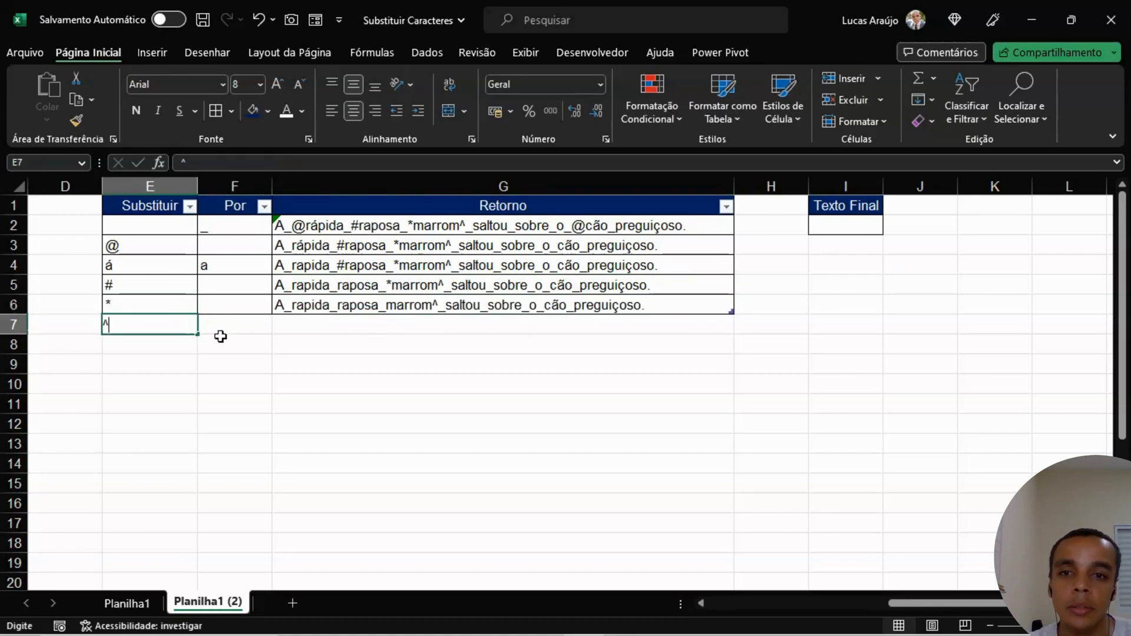
key("Tab")
left_click(454, 325)
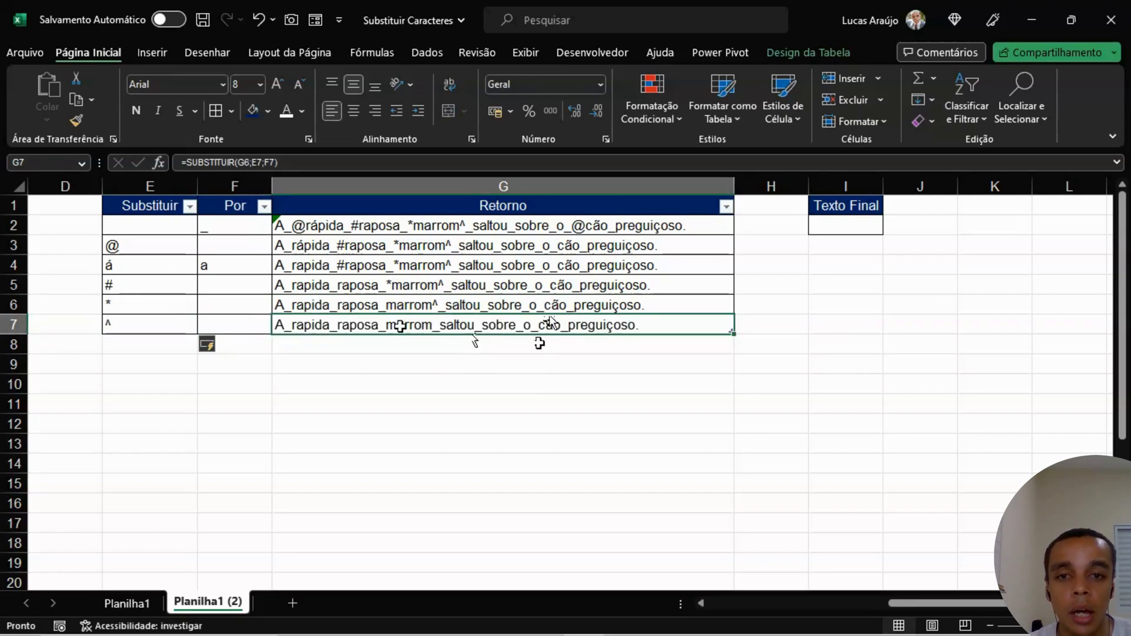
Step: Add a table row in E8:F8 that replaces ã with a
left_click(167, 344)
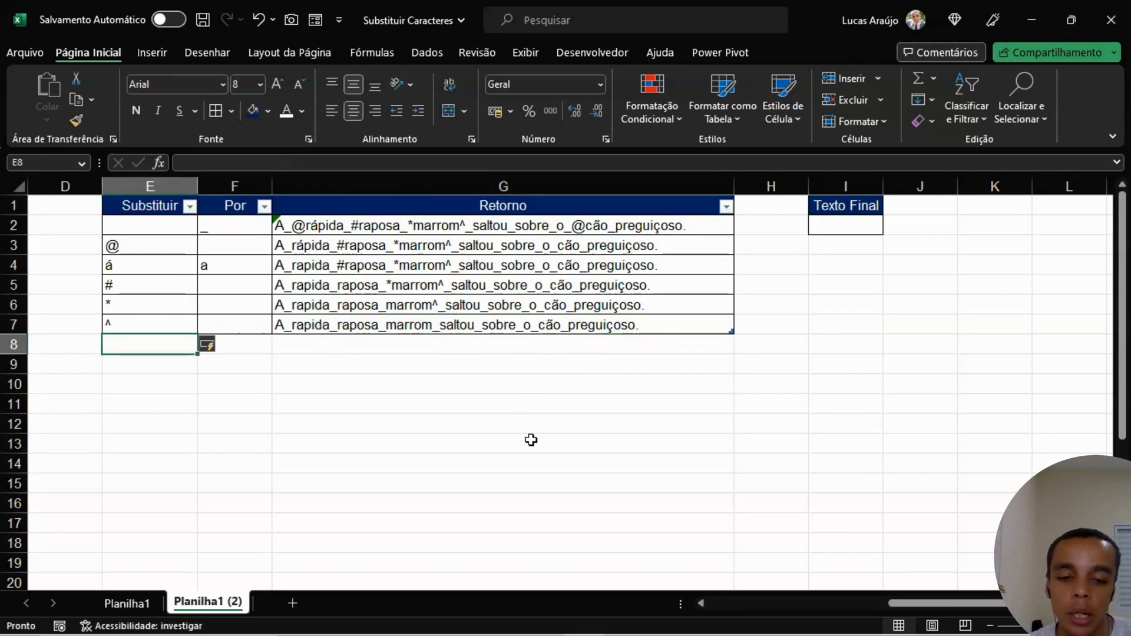
type("ã")
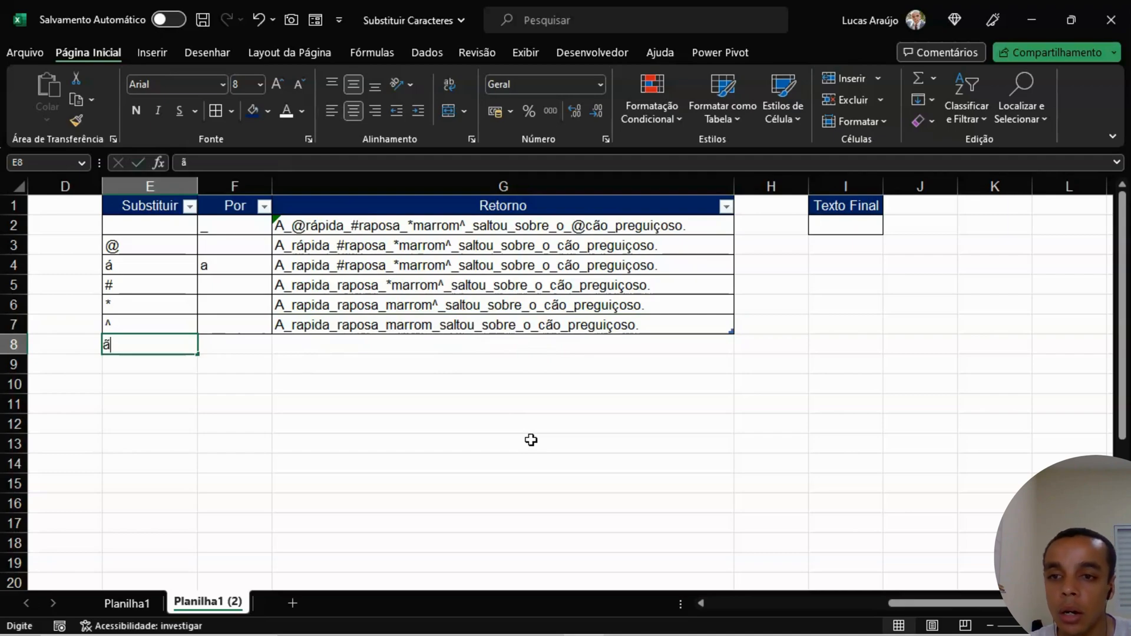
key("Tab")
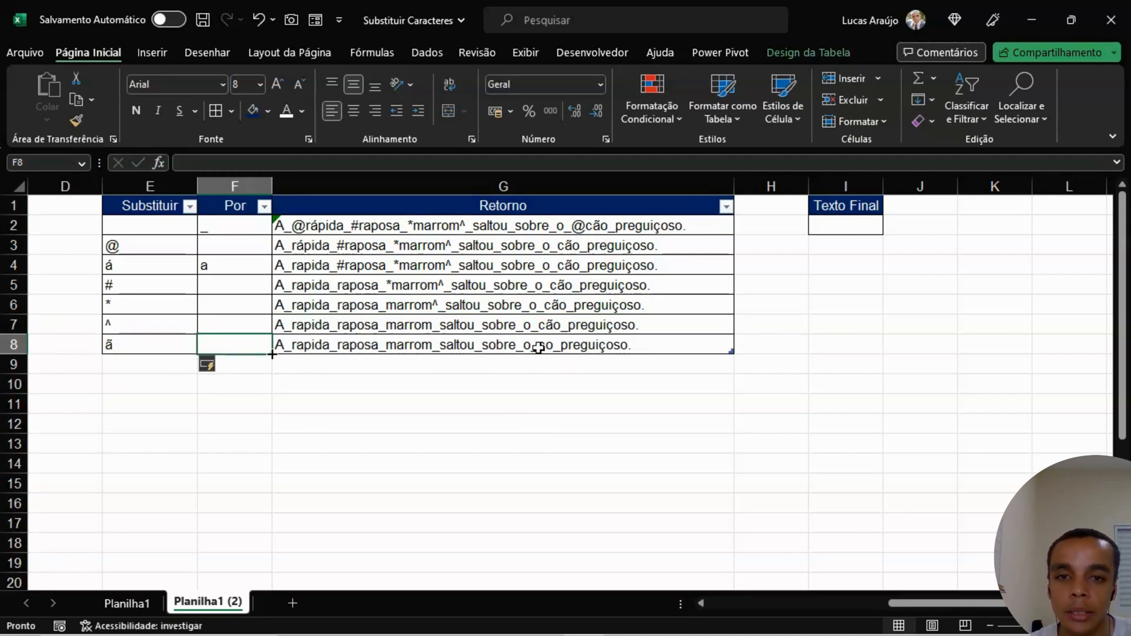
type("a")
left_click(489, 385)
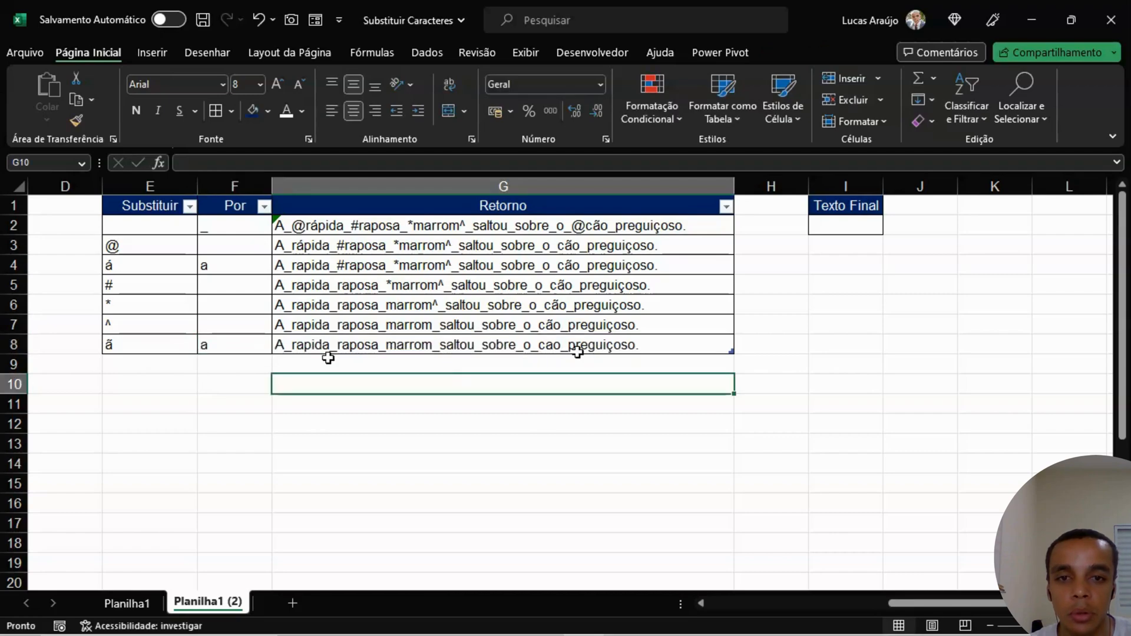
Step: Add a table row in E9:F9 that replaces ç with c
left_click(150, 365)
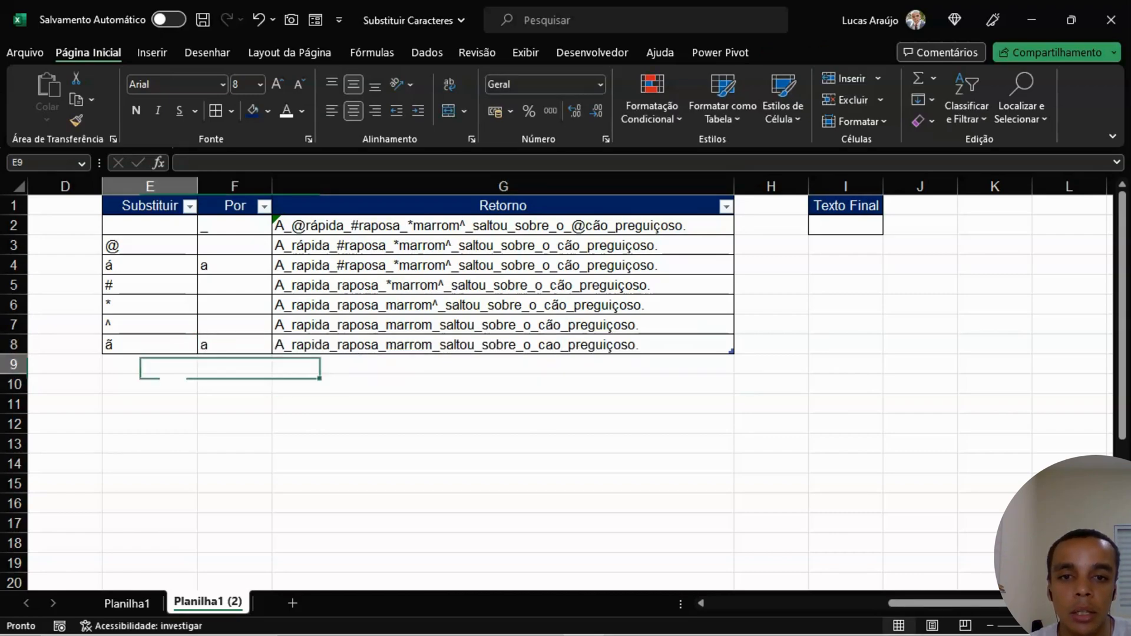
type("ç")
key("Tab")
type("c")
key("Tab")
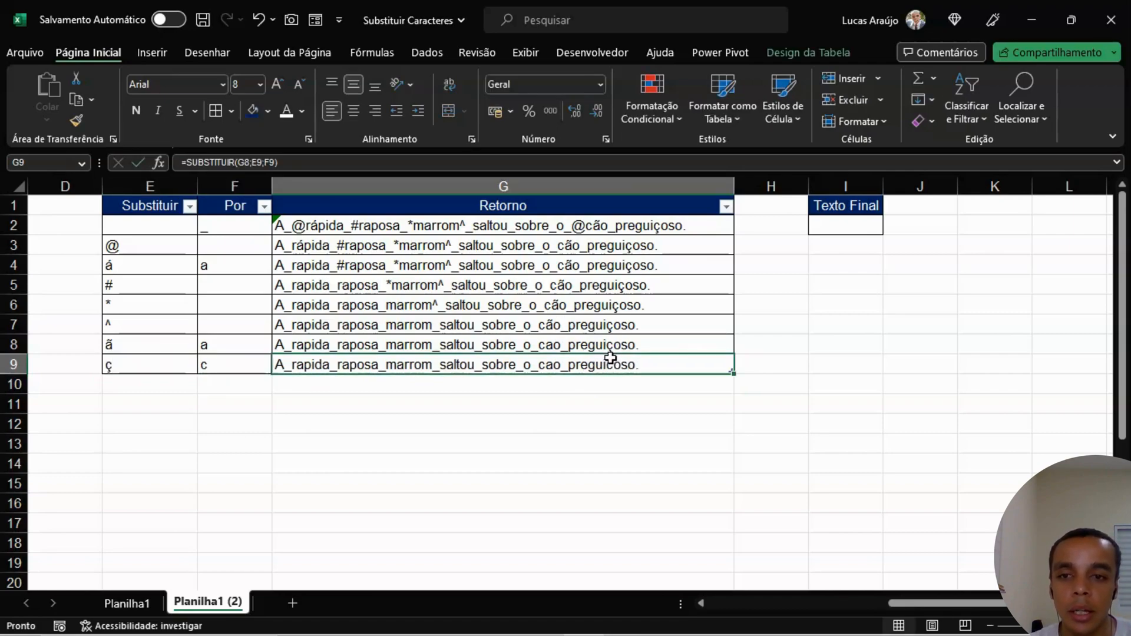
left_click(377, 426)
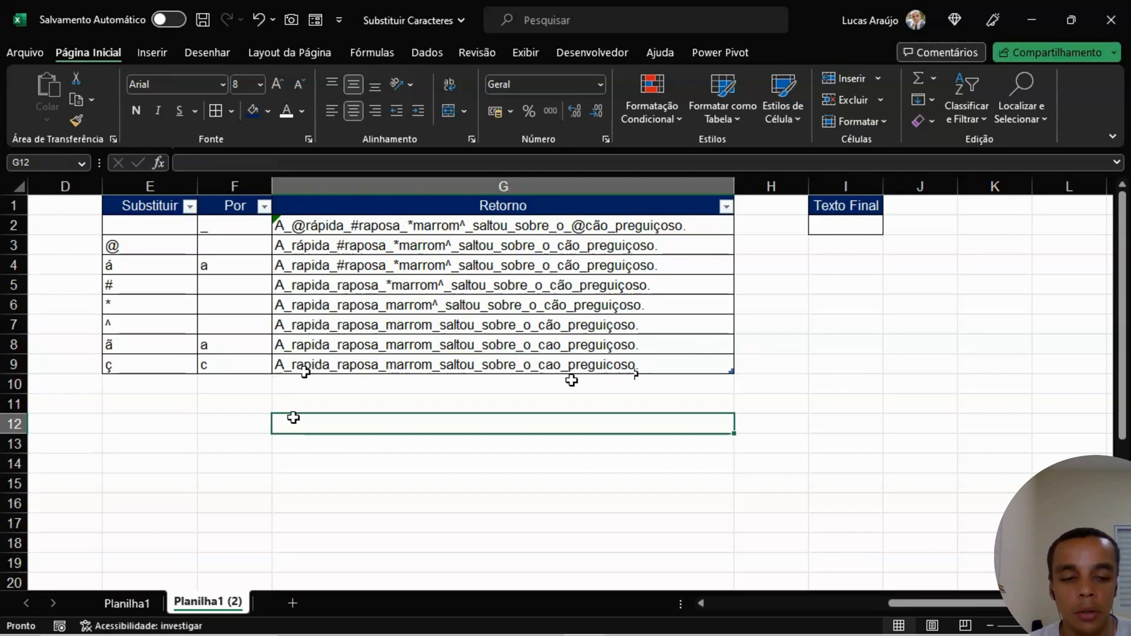
Step: Add a full stop as a Substituir entry in E10, leaving its Por cell empty
left_click(169, 380)
type(".")
key("Tab")
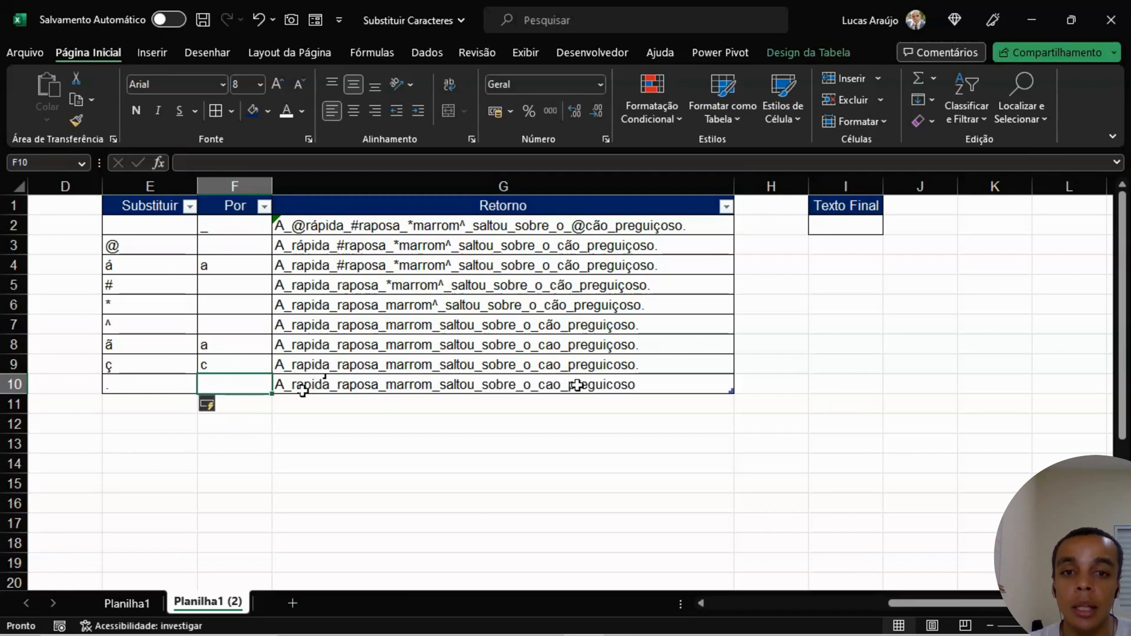
left_click(482, 425)
left_click(578, 384)
left_click(319, 439)
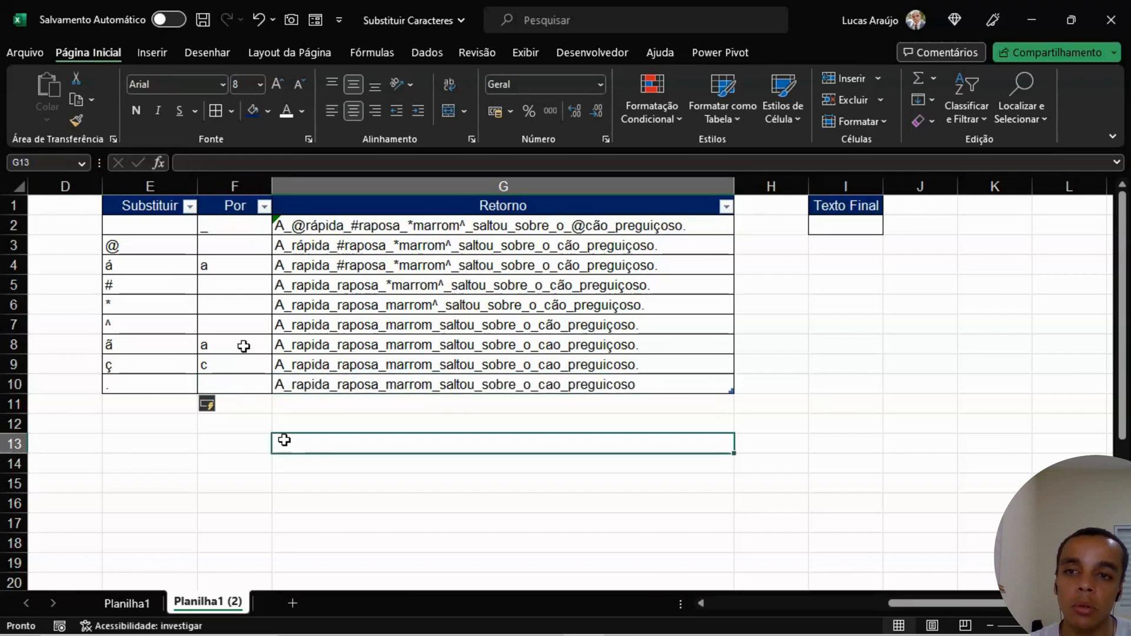
Step: Review the Substituir entries in E2:E10 and the last Retorno formula in G10
left_click_drag(175, 237, 184, 379)
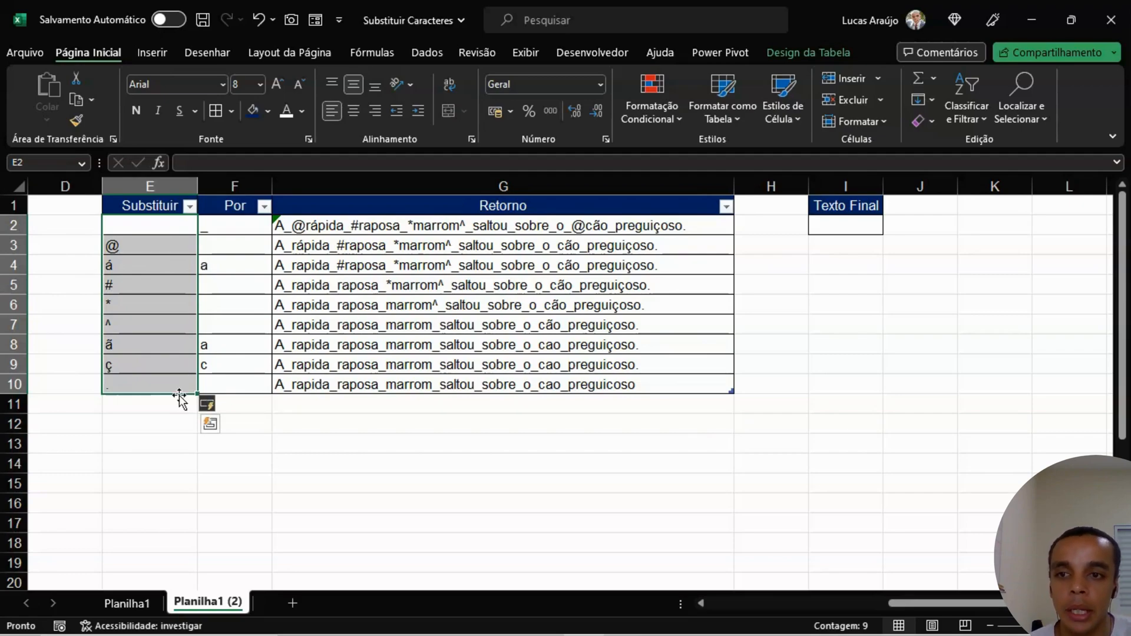
left_click(111, 422)
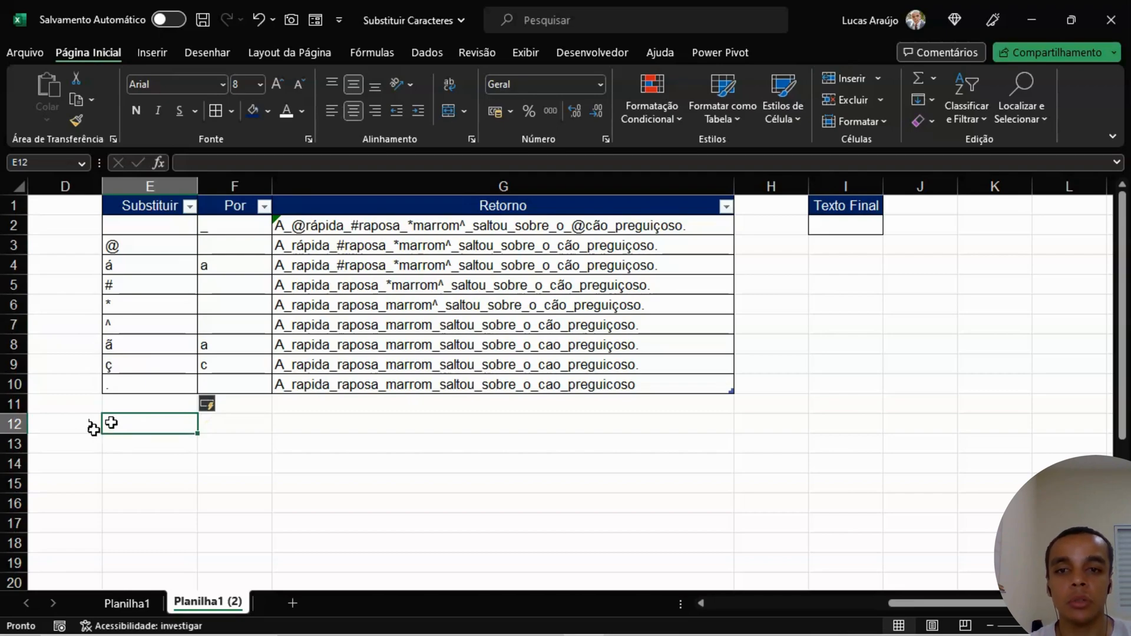
left_click(361, 388)
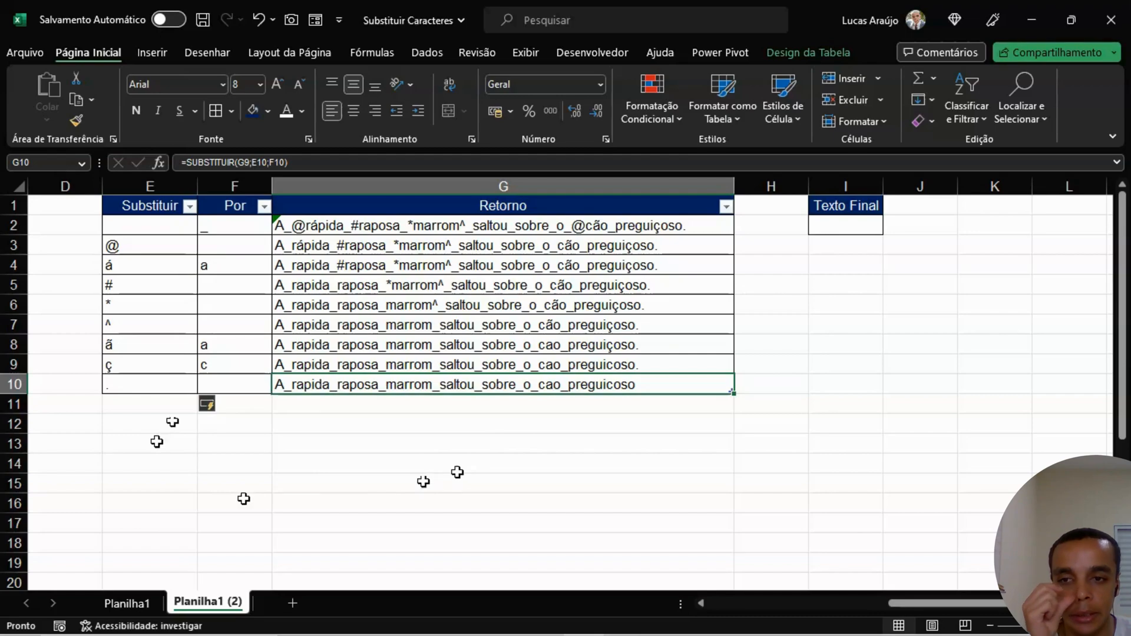
left_click(168, 404)
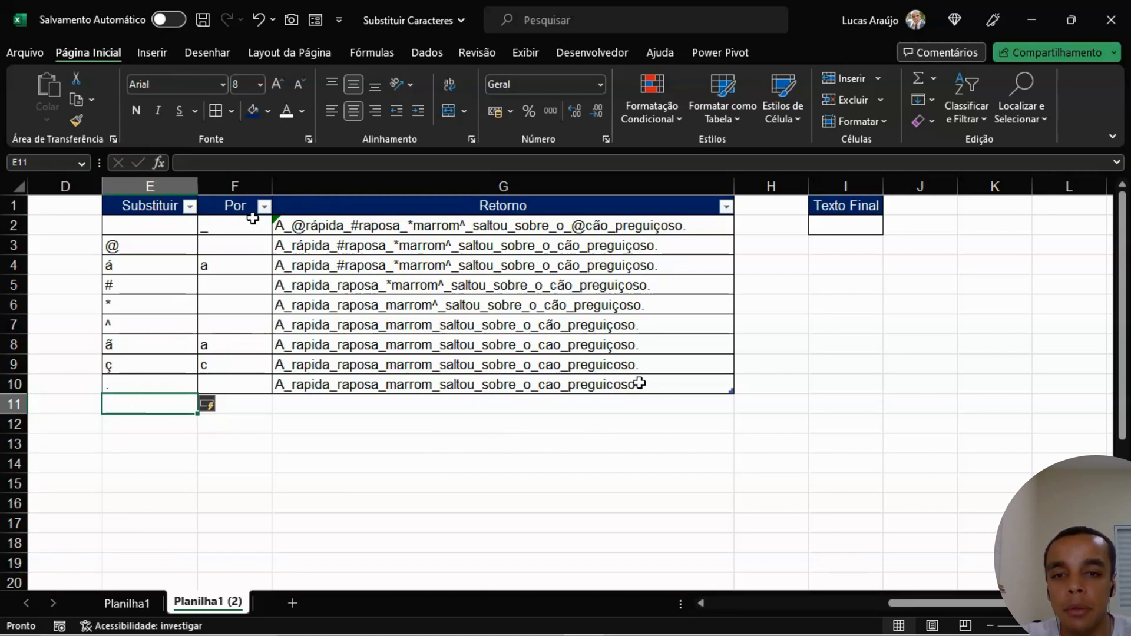
left_click(416, 405)
left_click(733, 441)
left_click(934, 398)
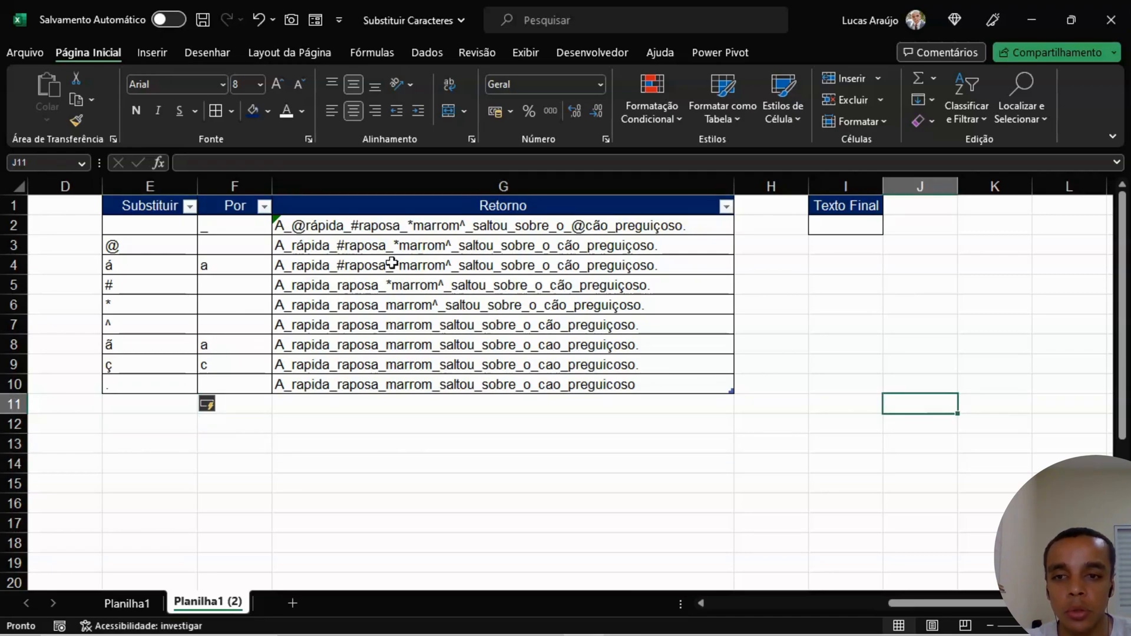
left_click(375, 386)
left_click(448, 447)
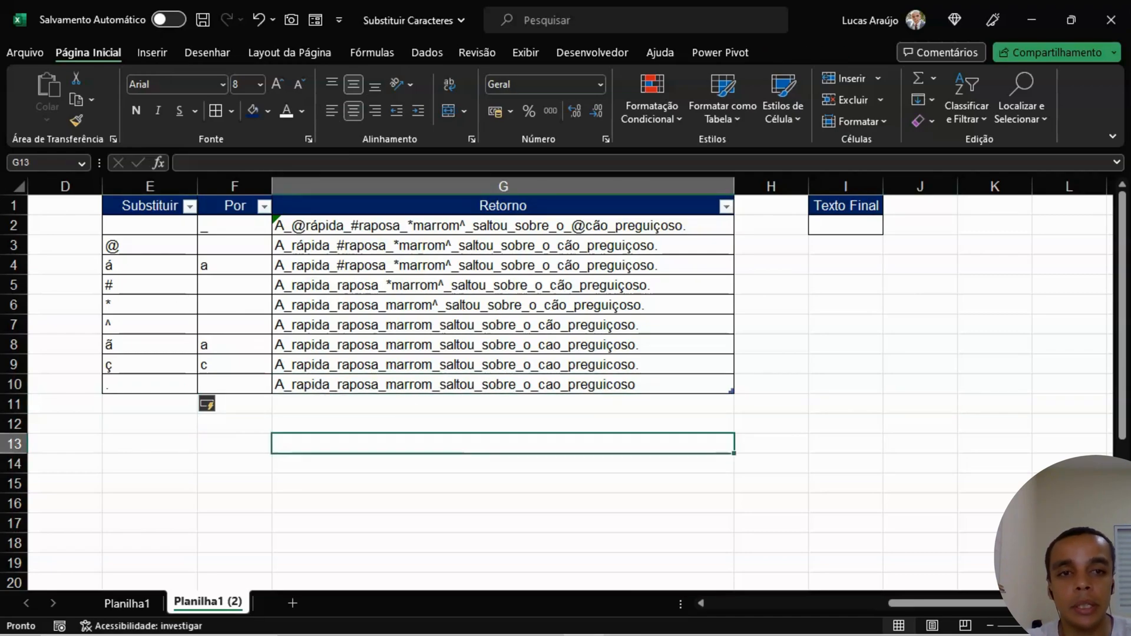
Step: Widen column I, which holds the Texto Final header
left_click(857, 224)
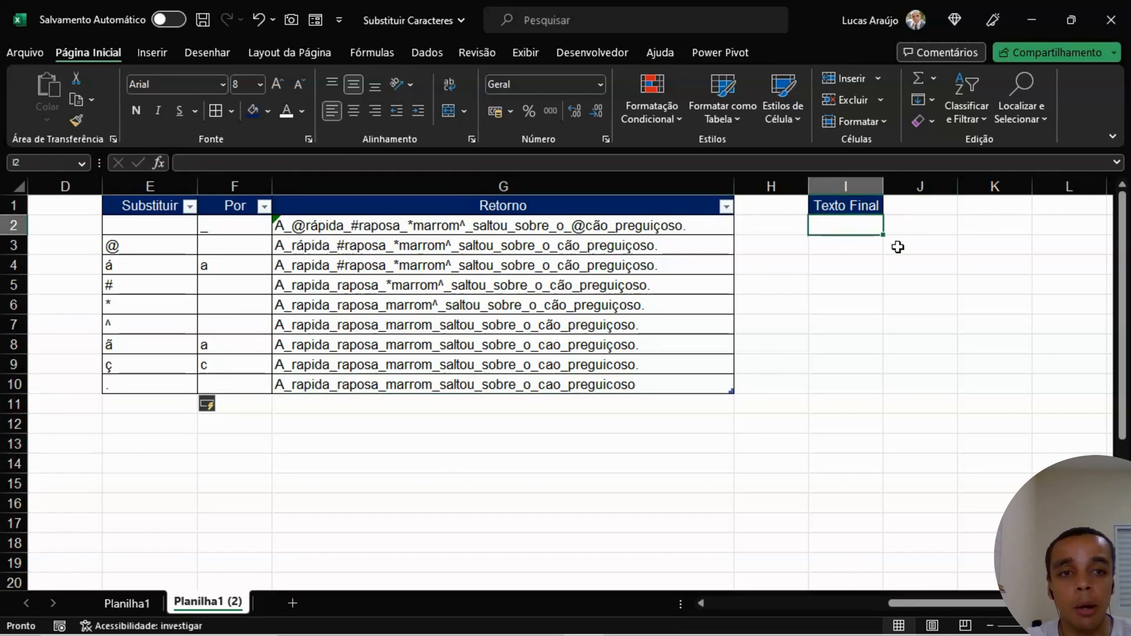
left_click_drag(884, 186, 978, 188)
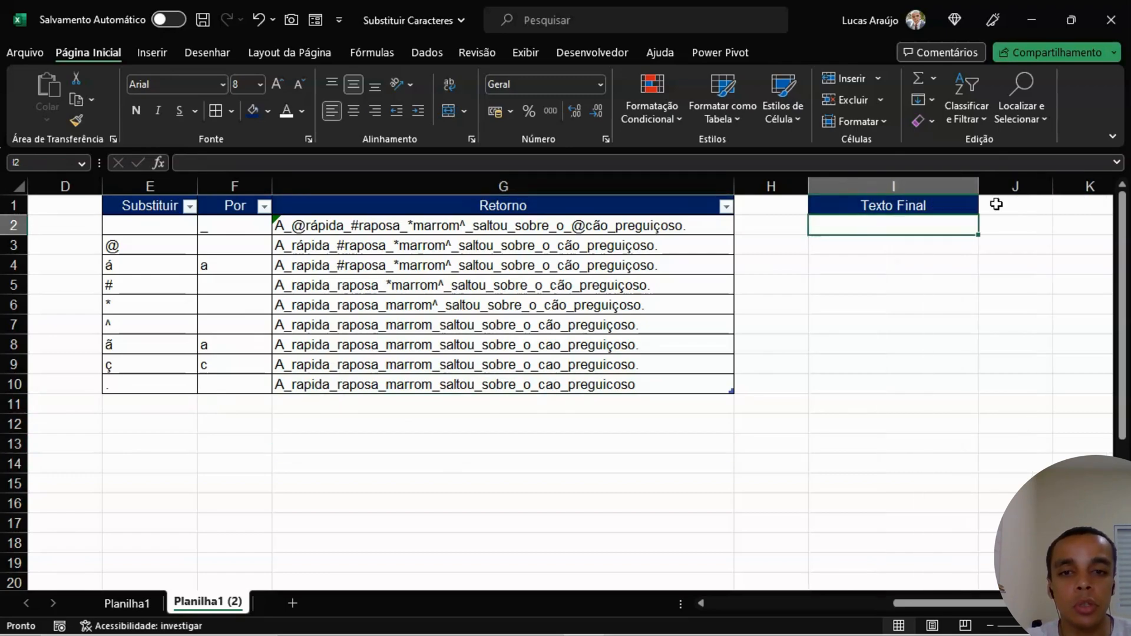
left_click(601, 387)
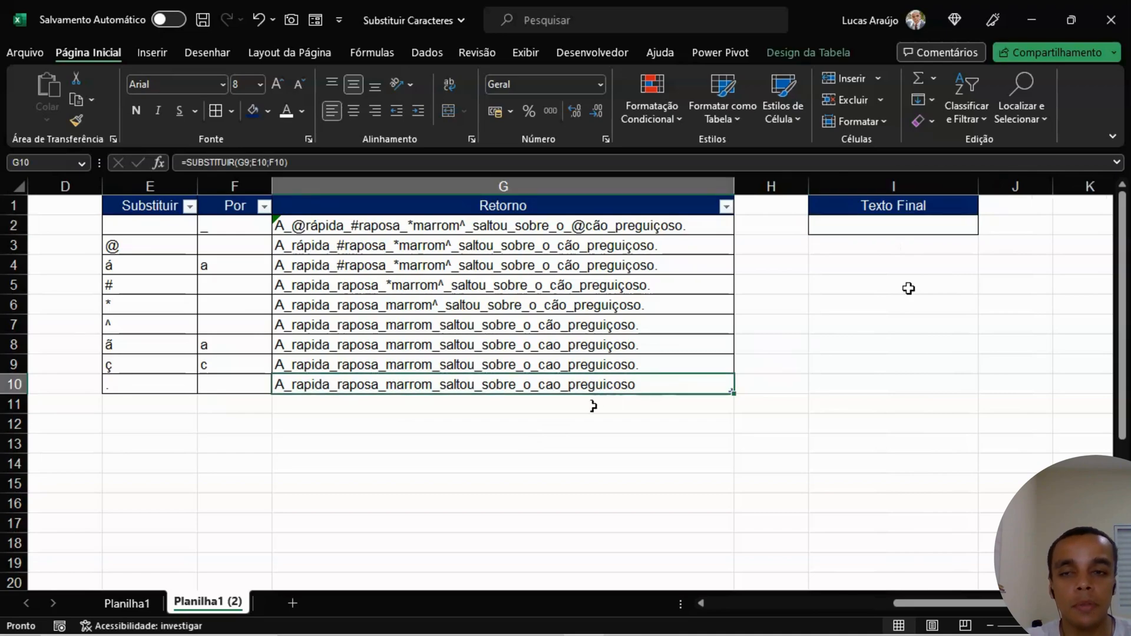
Step: Start a CONT.VALORES formula in I2 under Texto Final that references the TAB_TEXTOS table
left_click(914, 226)
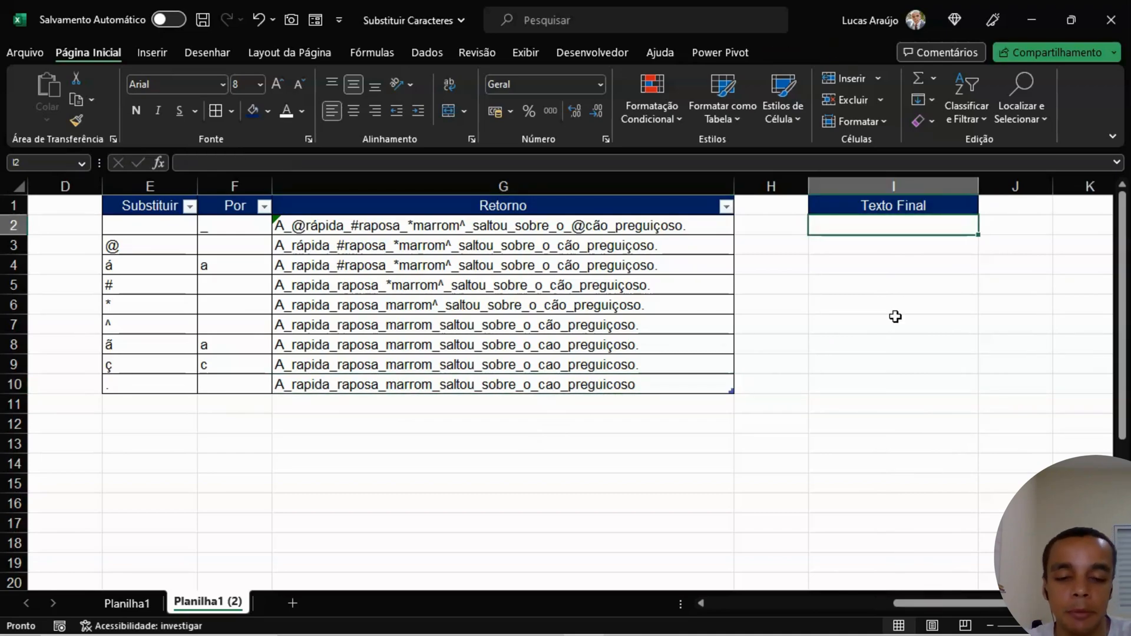
type("=")
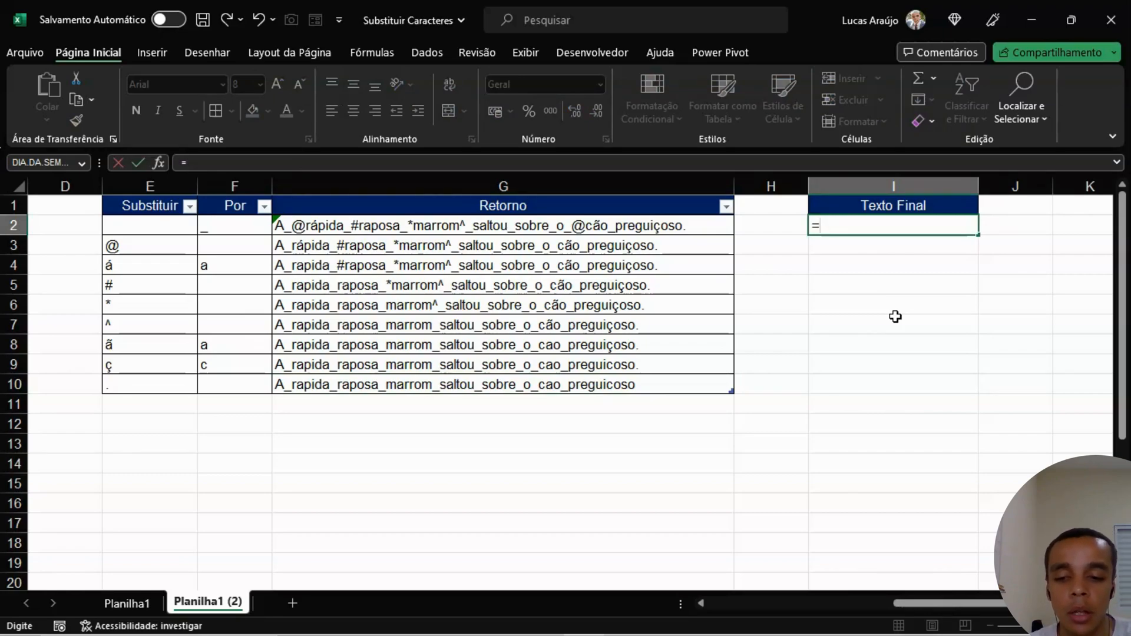
type("cont.")
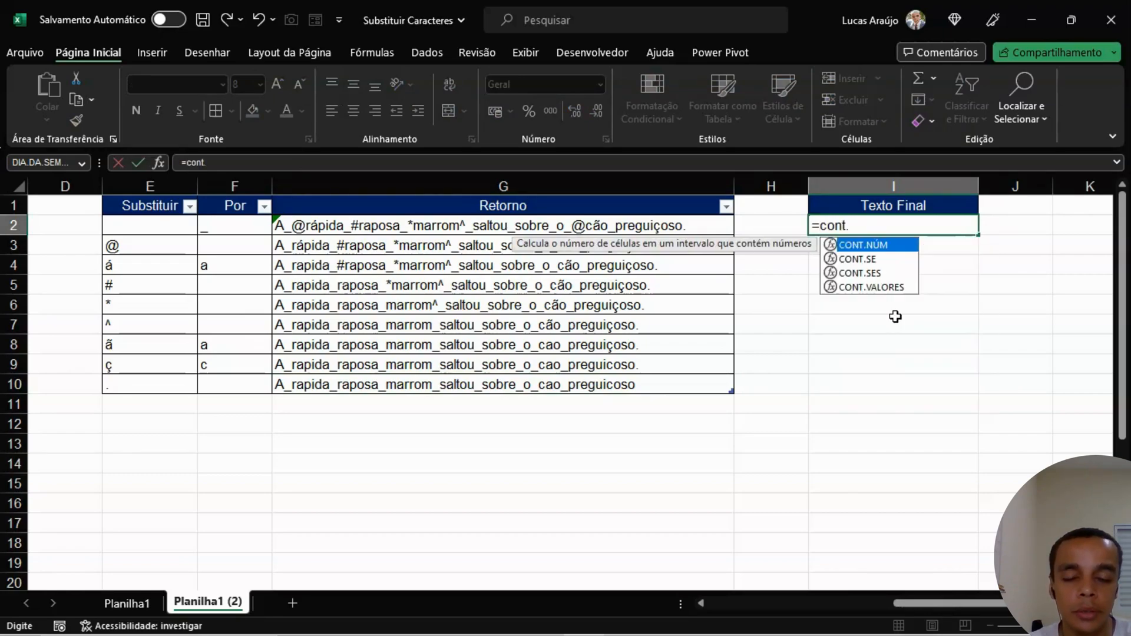
type("valores")
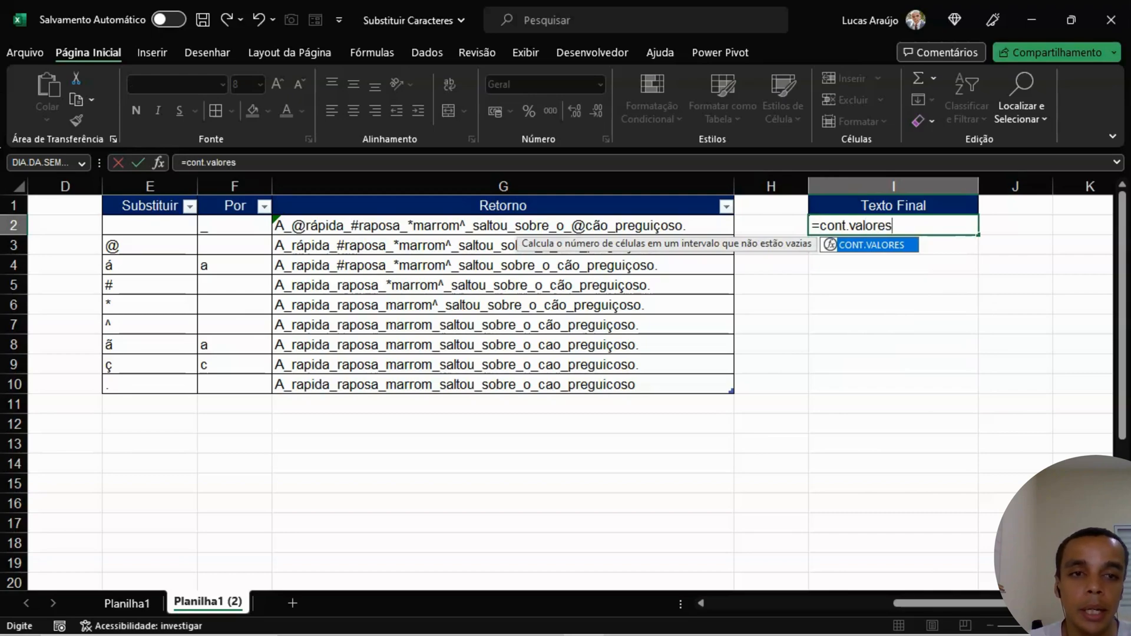
type("(tab")
key("Tab")
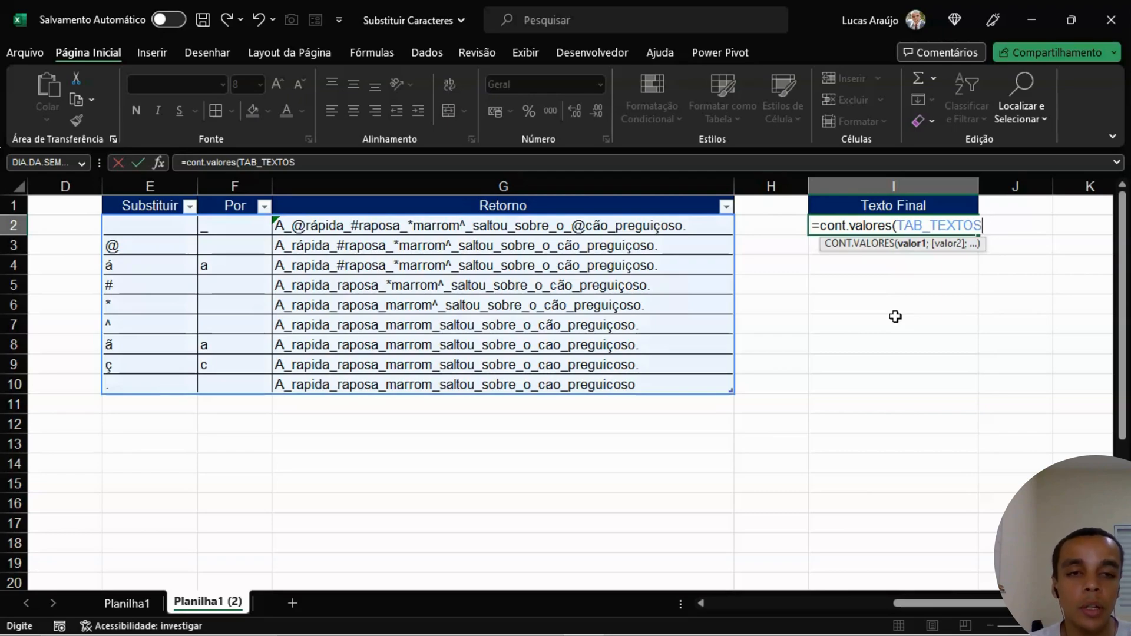
type("[")
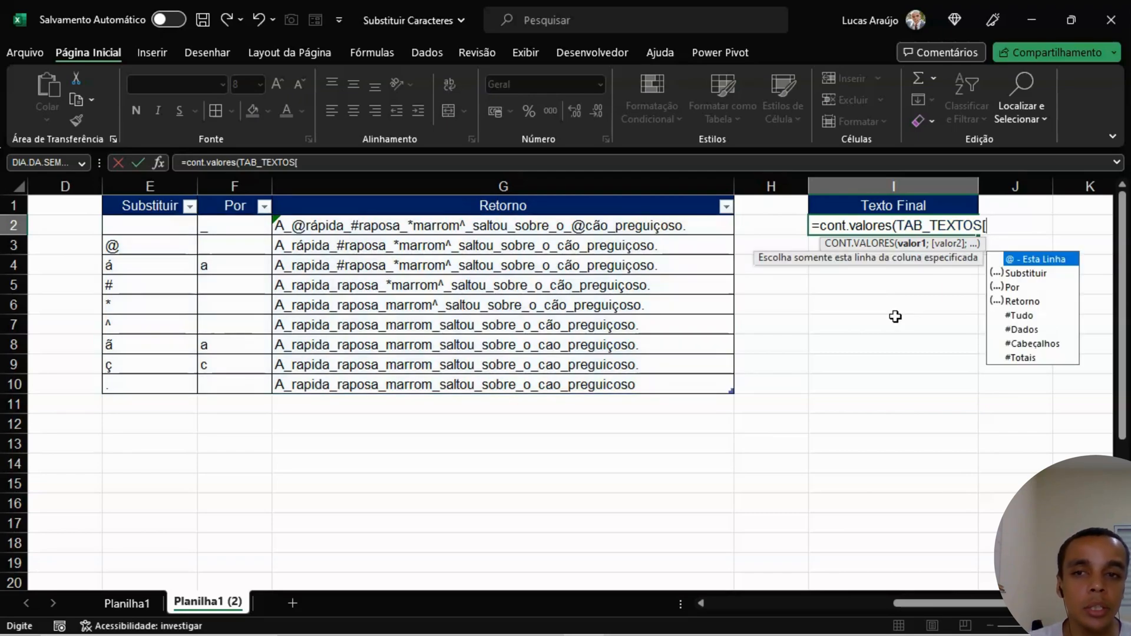
key("Down")
key("Tab")
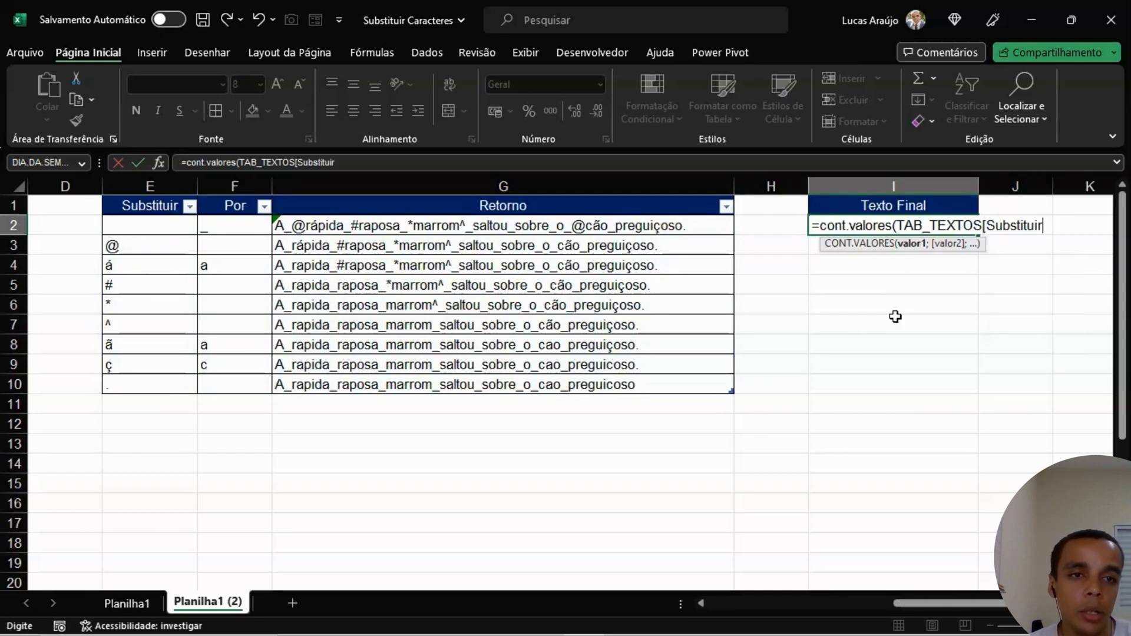
key("BackSpace")
key("BackSpace")
key("BackSpace")
key("BackSpace")
key("BackSpace")
key("BackSpace")
key("BackSpace")
key("BackSpace")
key("BackSpace")
key("BackSpace")
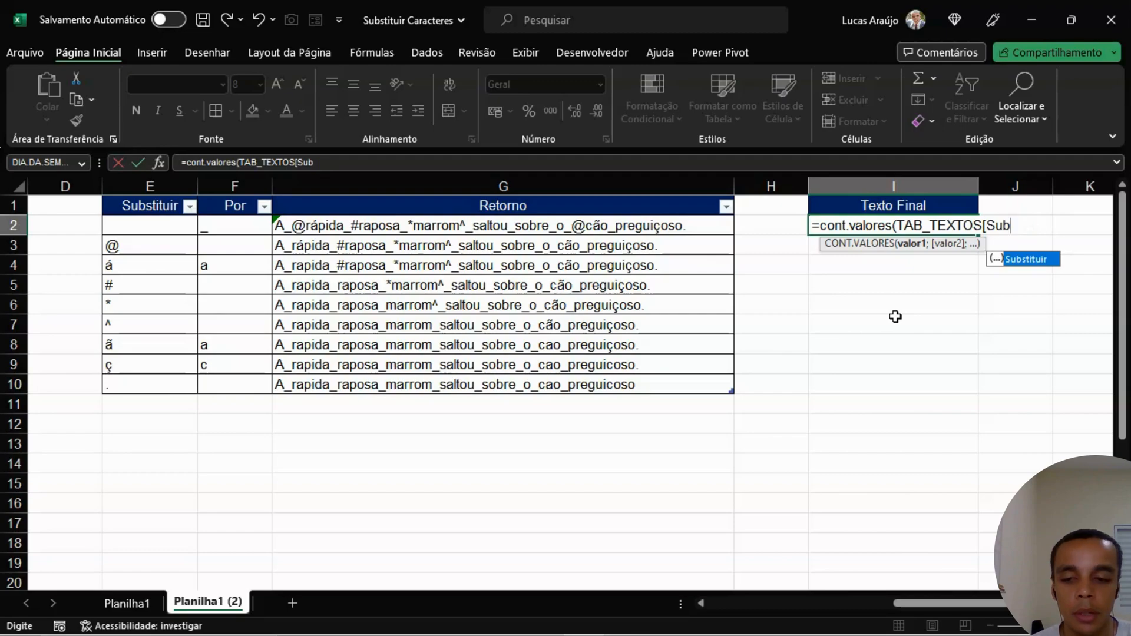
Step: Complete the I2 formula as =CONT.VALORES(TAB_TEXTOS[Retorno]) to count the entries in the Retorno column
type("Retorno")
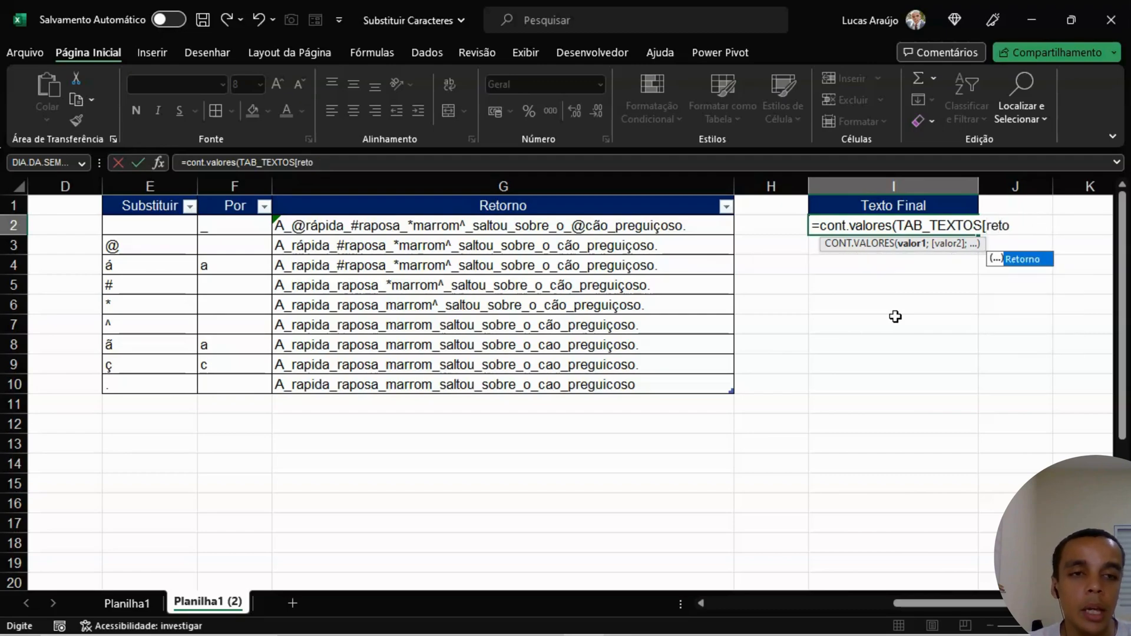
type("])")
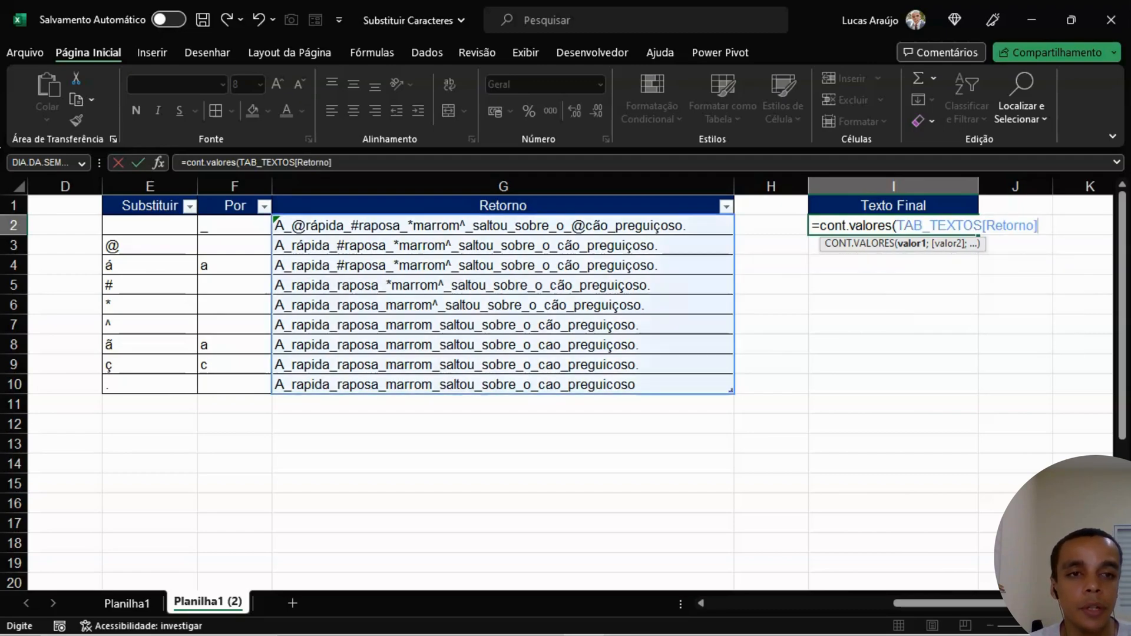
key("Return")
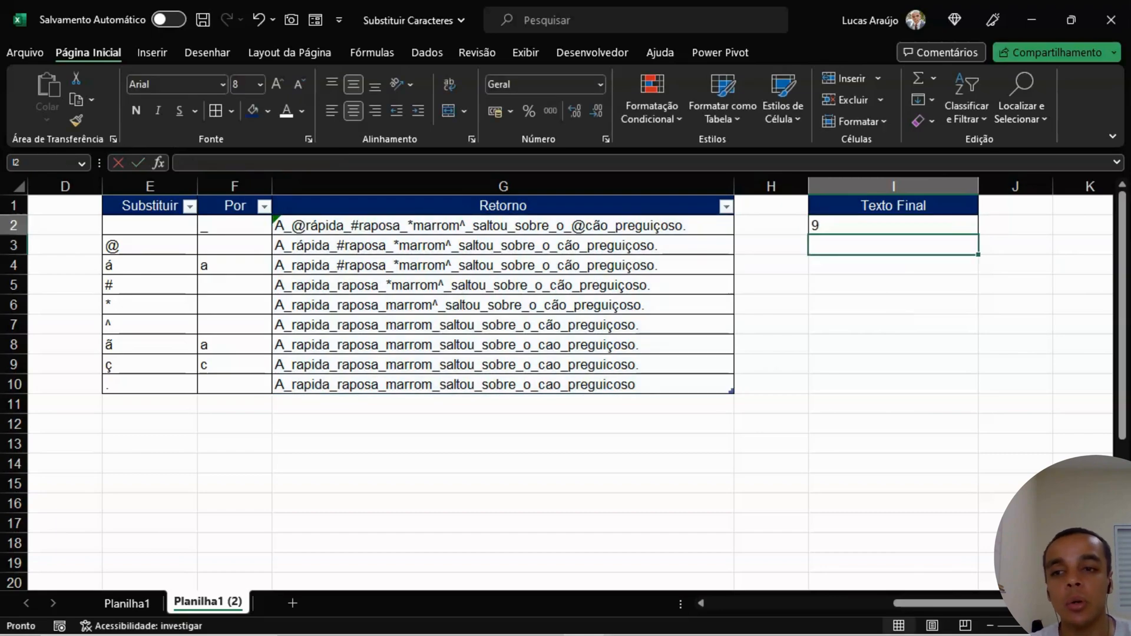
Step: Compare the count in I2 with the filled Retorno cells G2:G10
key("Up")
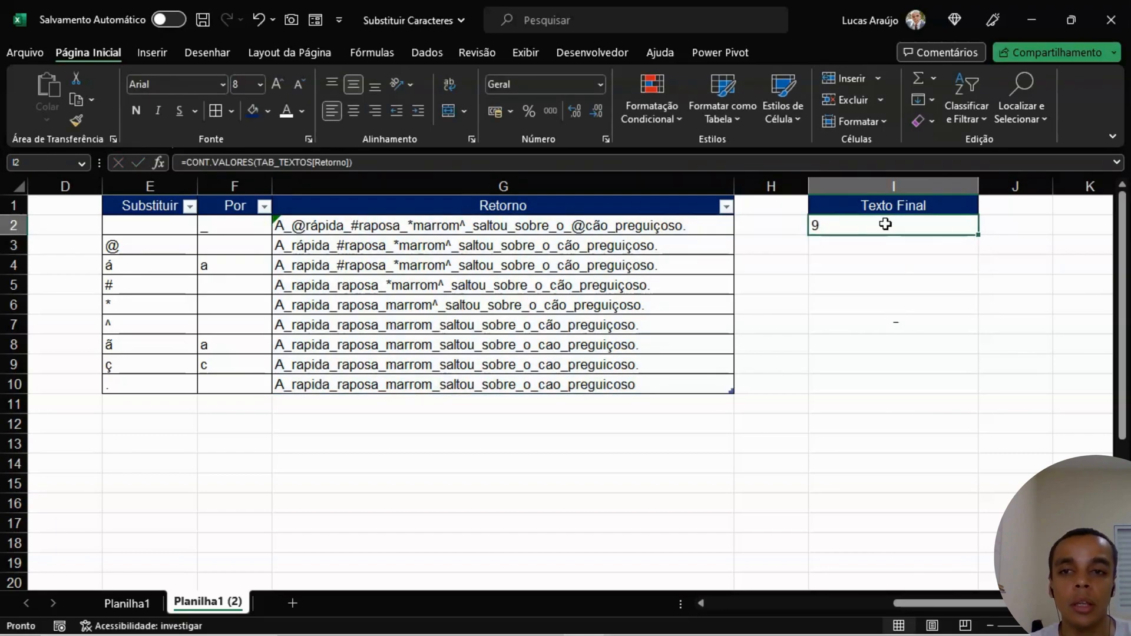
left_click_drag(365, 226, 369, 380)
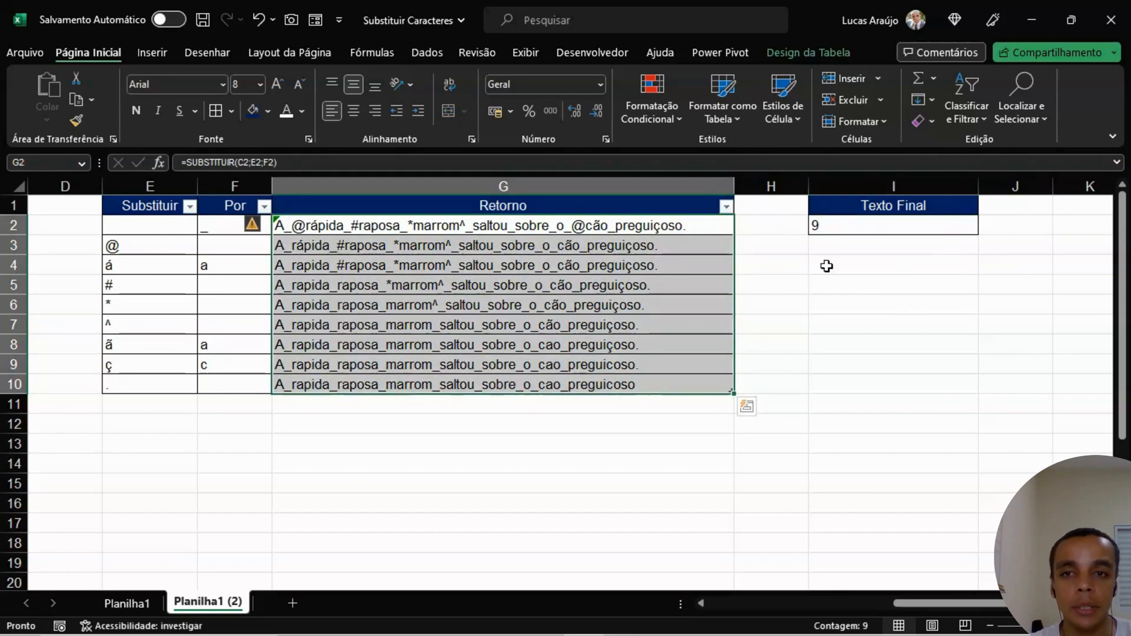
left_click(859, 225)
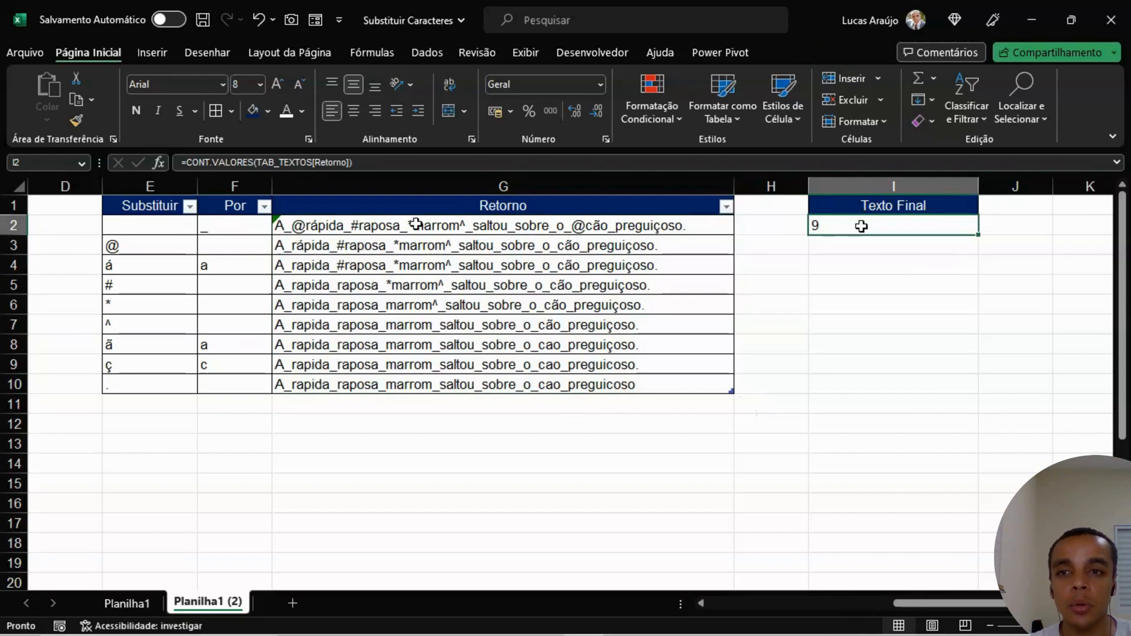
Step: Wrap the I2 count in INDIRETO and join the text "$G$" in front of CONT.VALORES with &
left_click(187, 163)
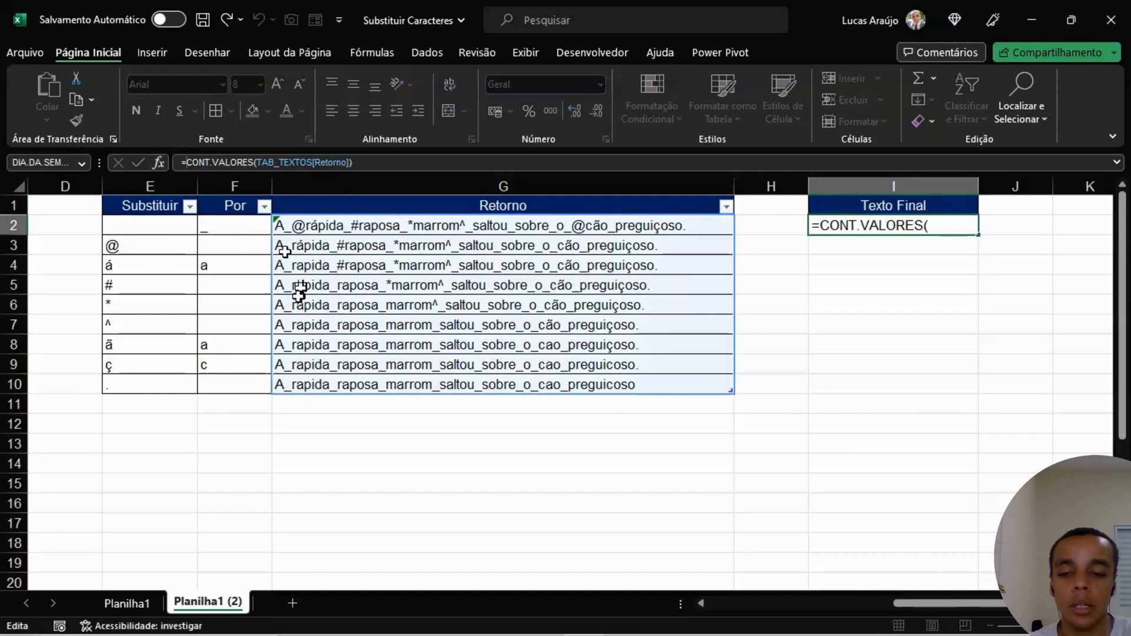
type("indireto")
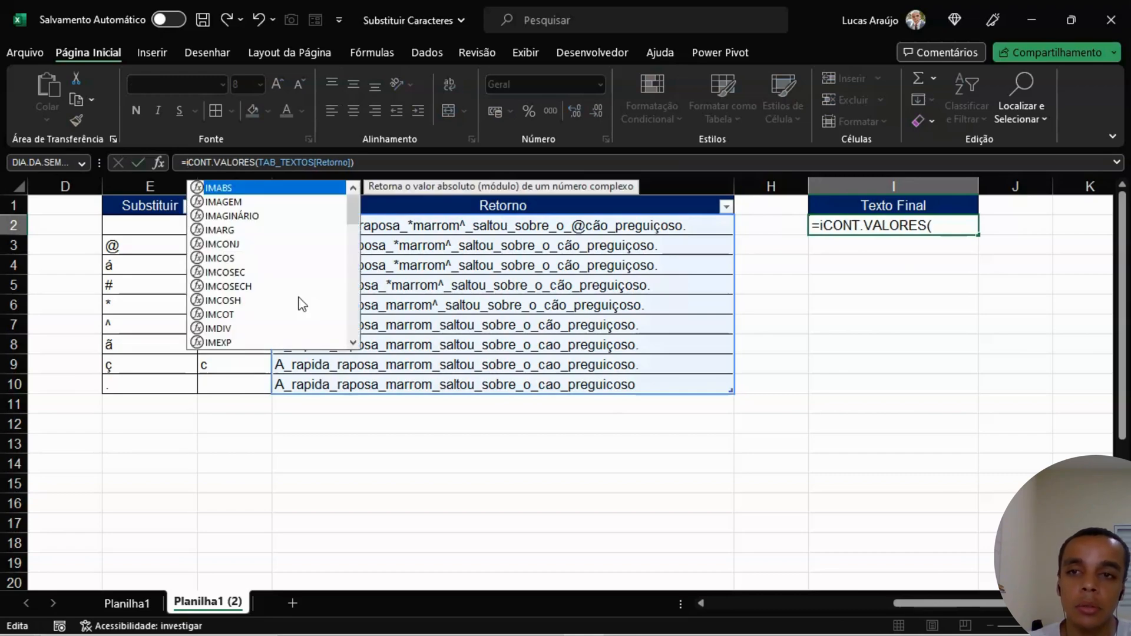
type("(")
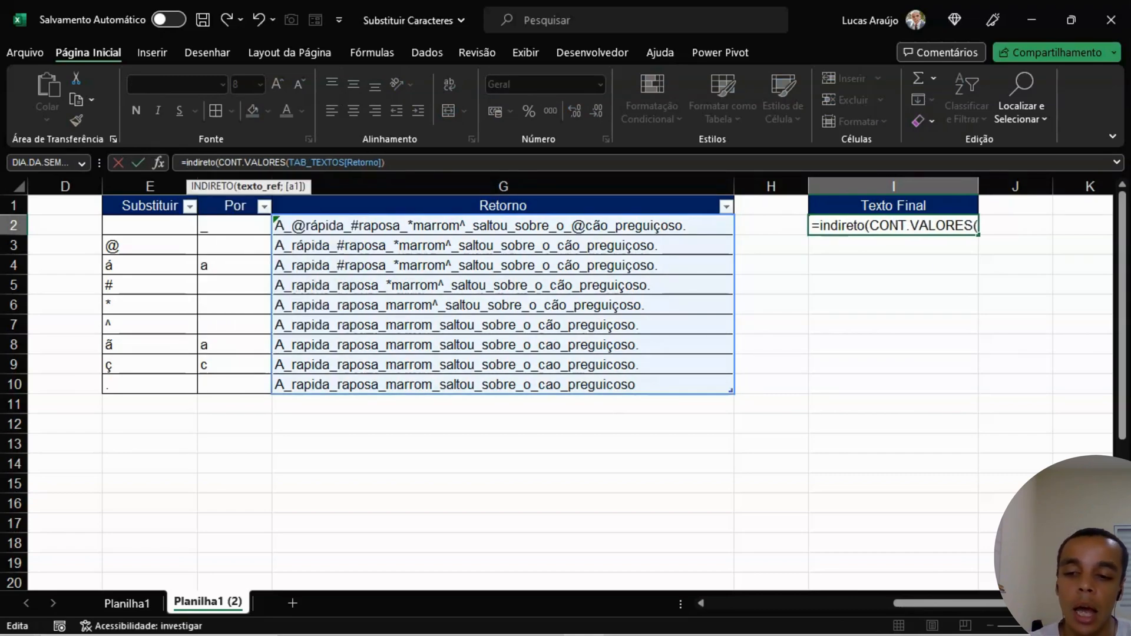
type("\"")
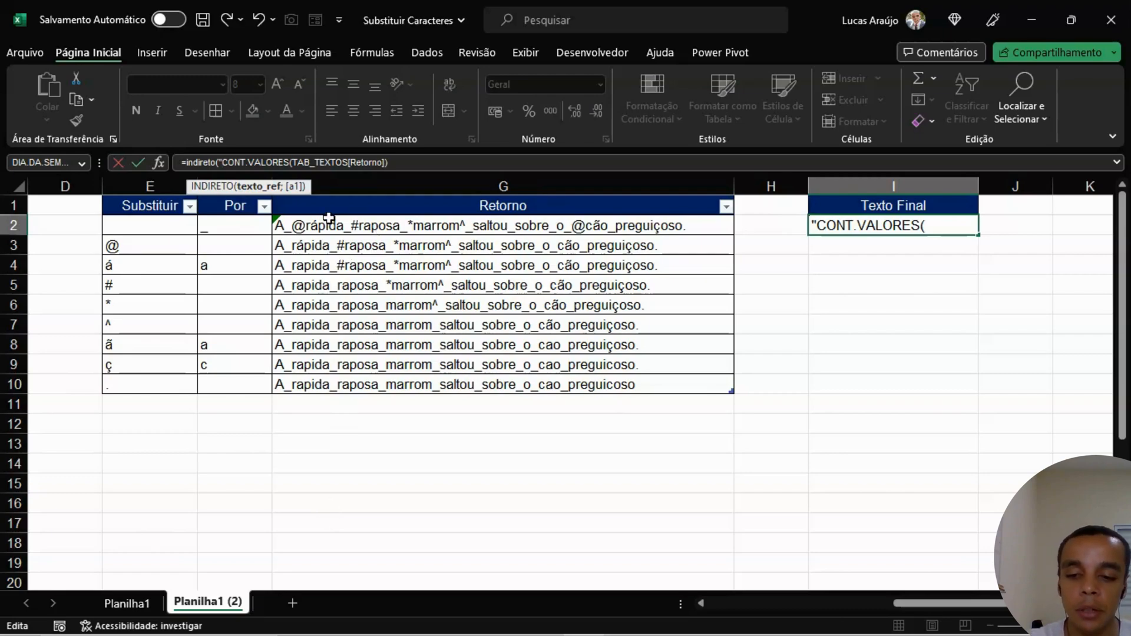
type("$G")
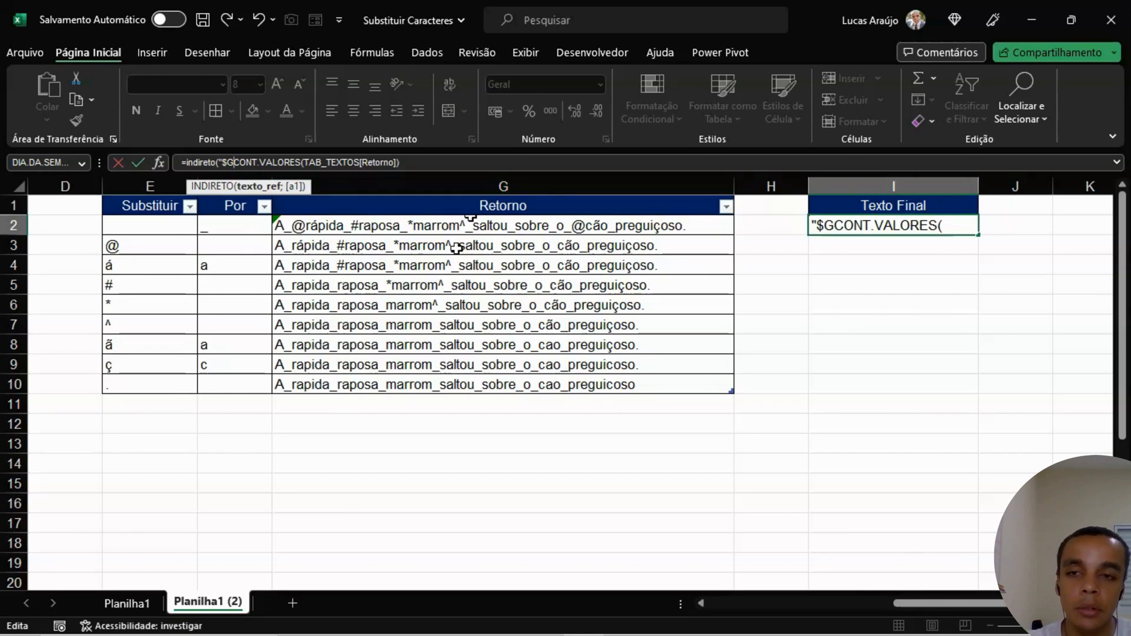
type("$\"")
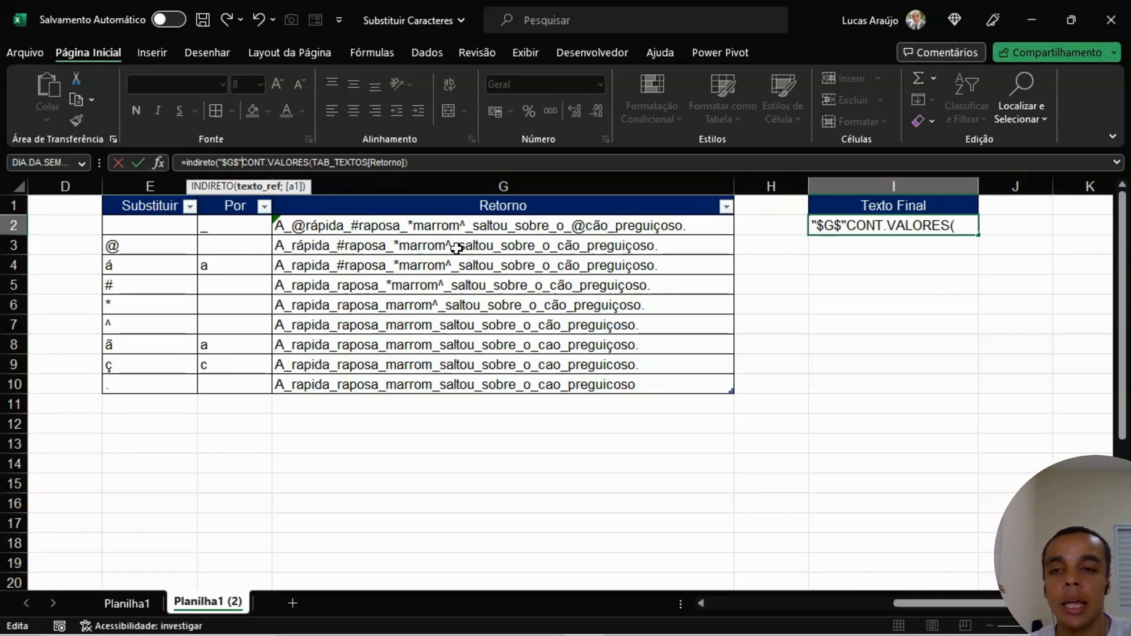
type("&")
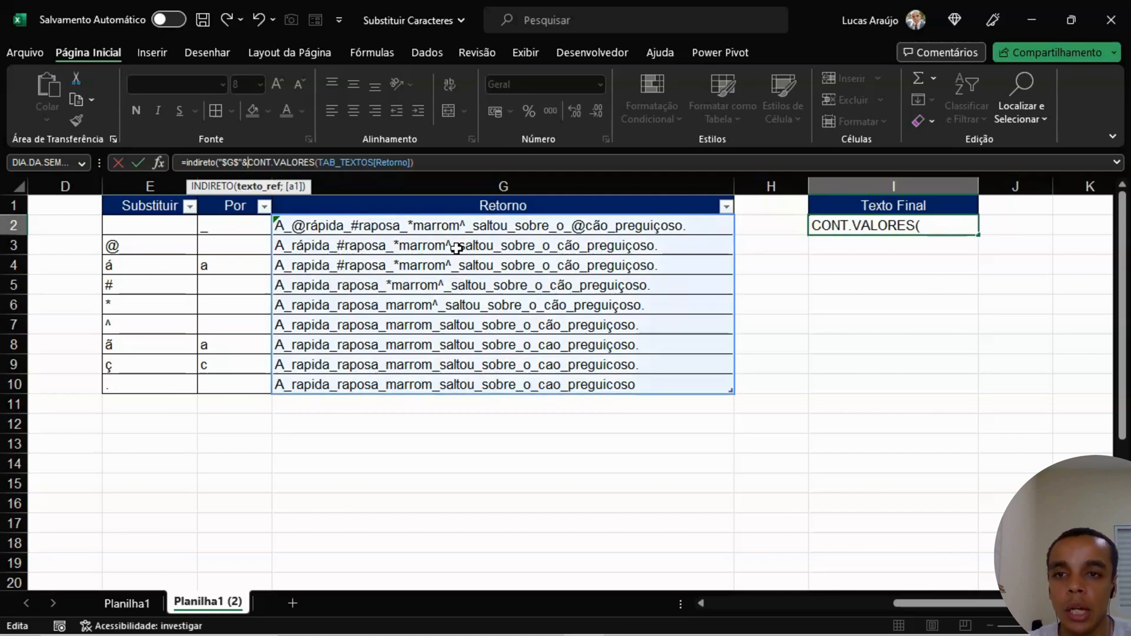
Step: Review the "$G$" and CONT.VALORES parts of the I2 formula and add +1 after the count
left_click(223, 162)
left_click_drag(221, 162, 241, 162)
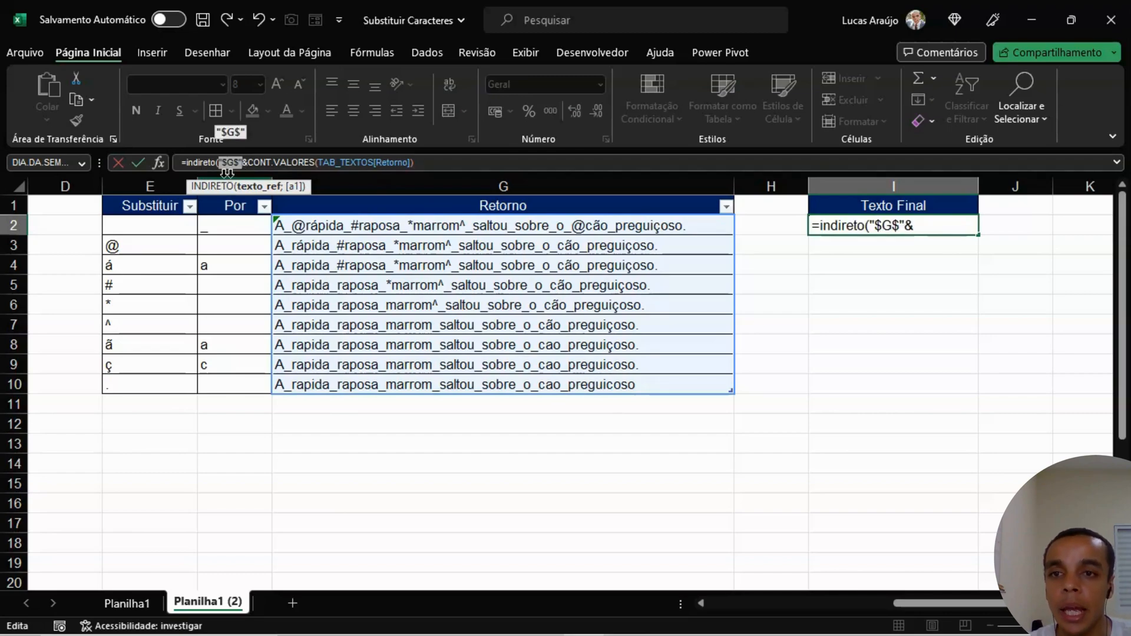
left_click_drag(248, 163, 423, 163)
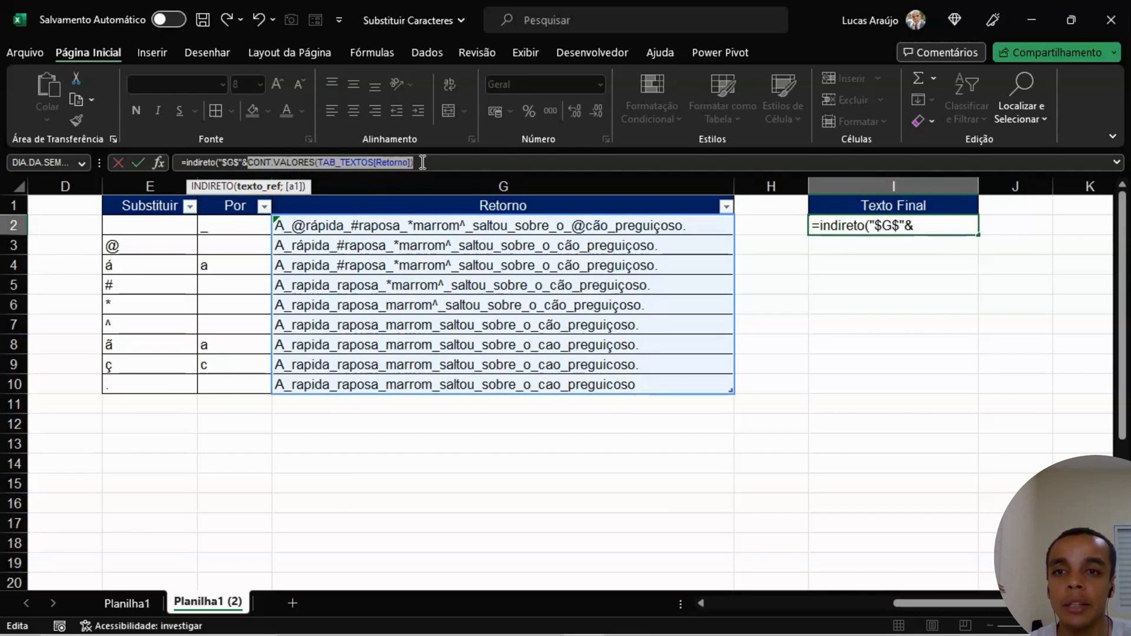
left_click(425, 164)
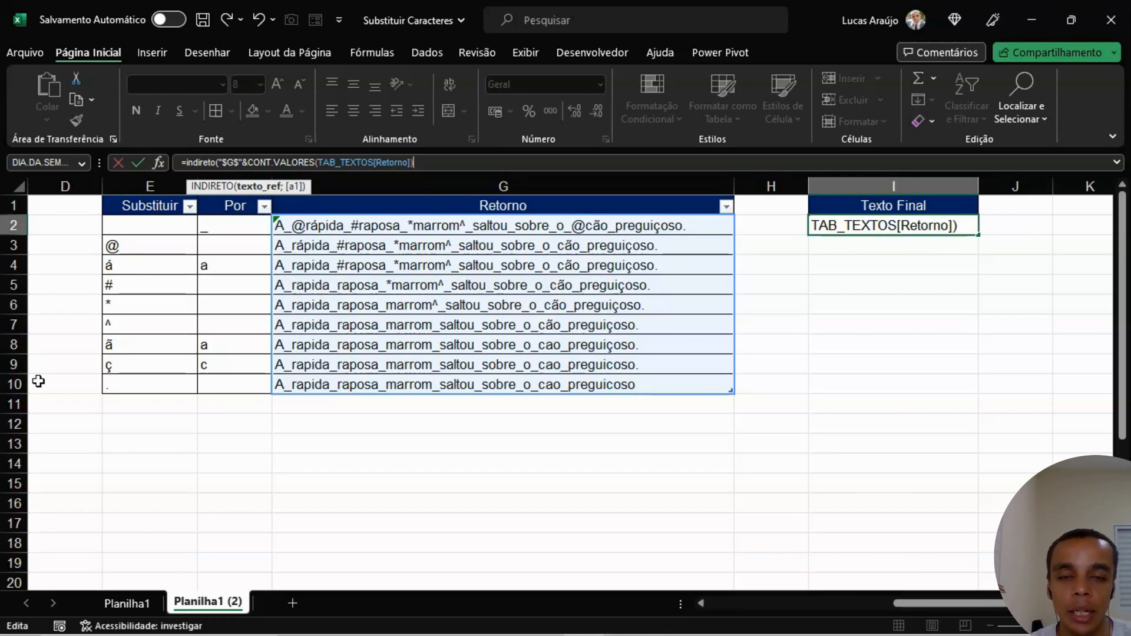
type("+1")
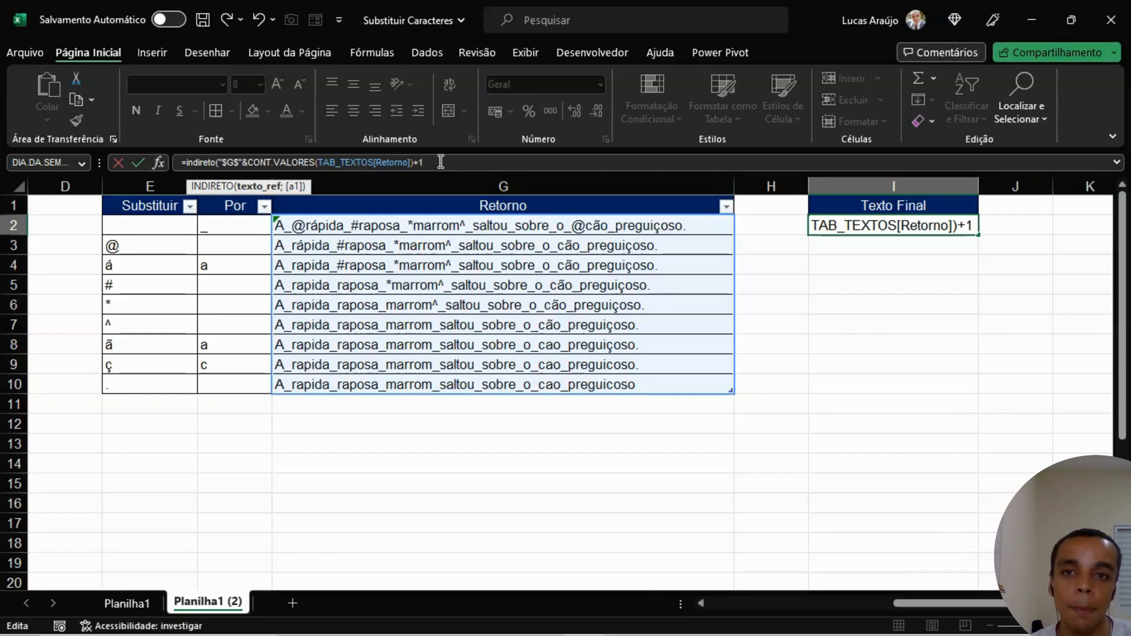
left_click_drag(423, 162, 413, 162)
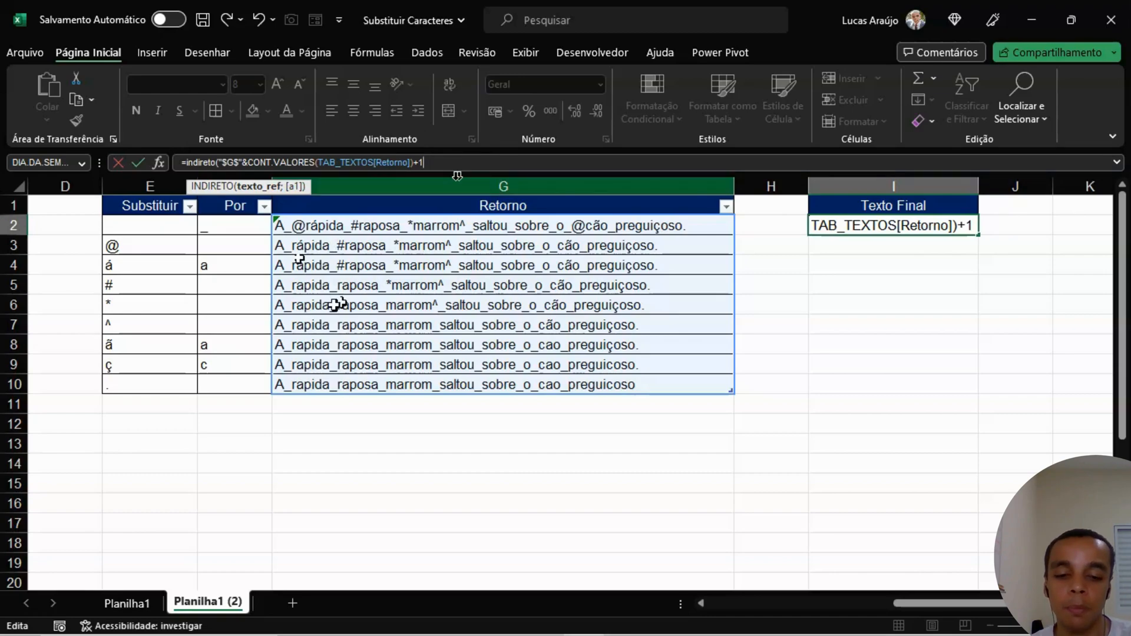
Step: Finish the INDIRETO formula in I2 with 1 as its a1 reference style argument
type(";")
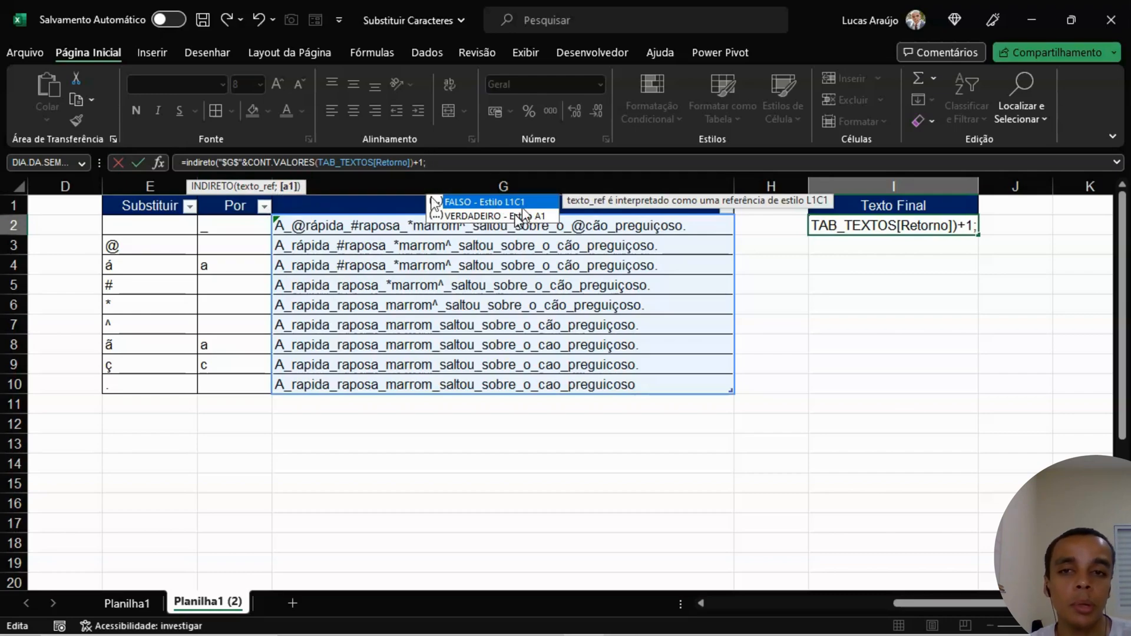
type("1")
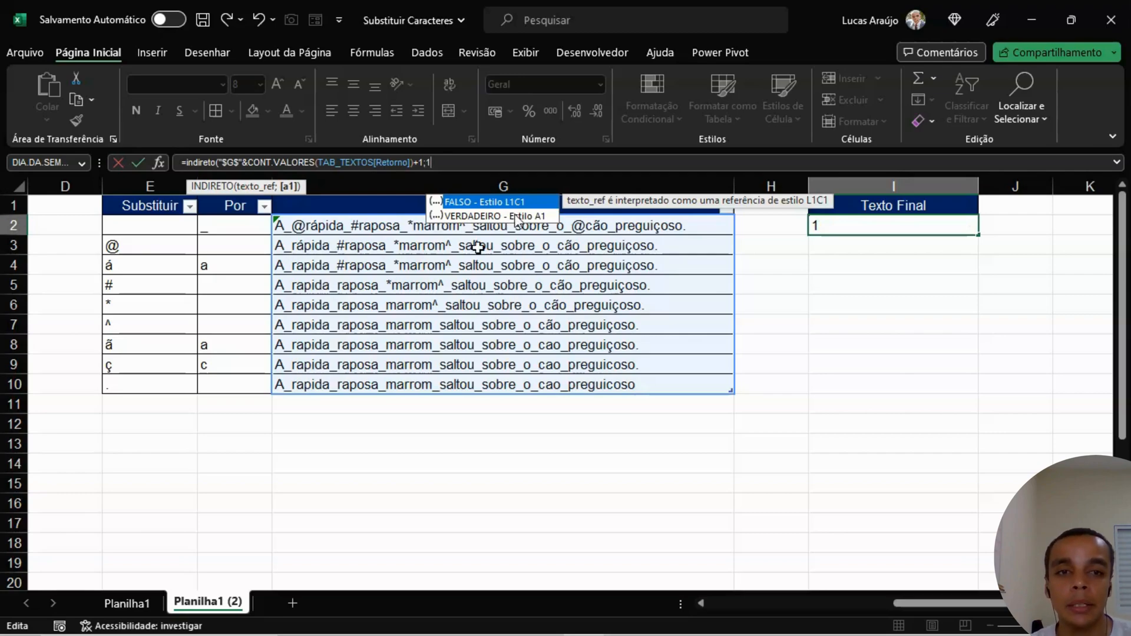
type(")")
key("Return")
key("Up")
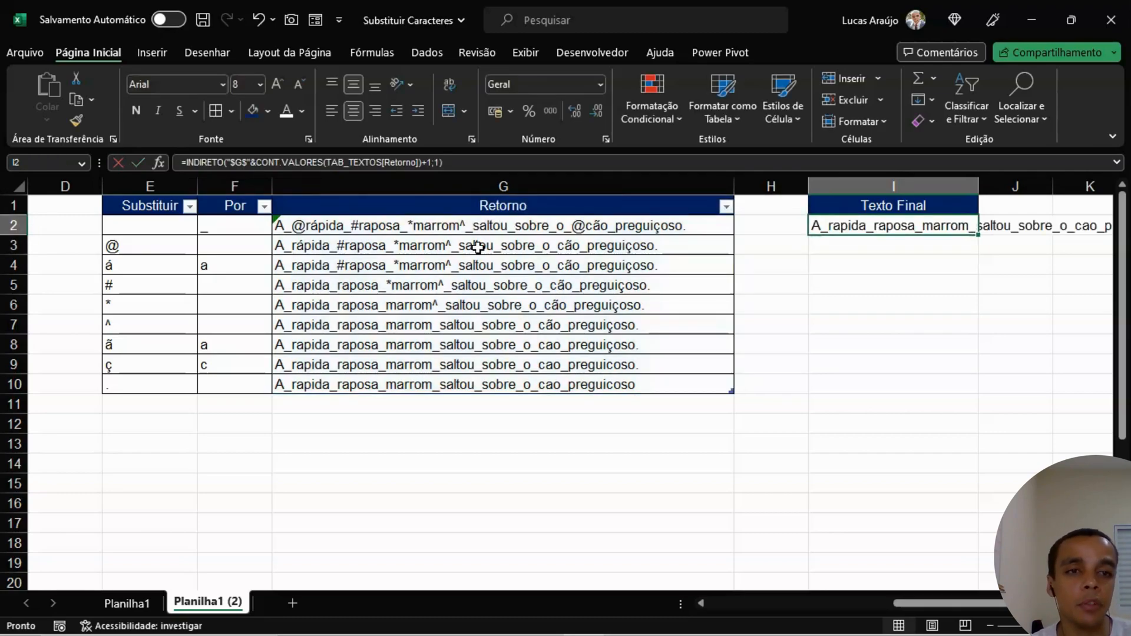
Step: Autofit column I to the Texto Final result and view it beside the Retorno column
double_click(983, 179)
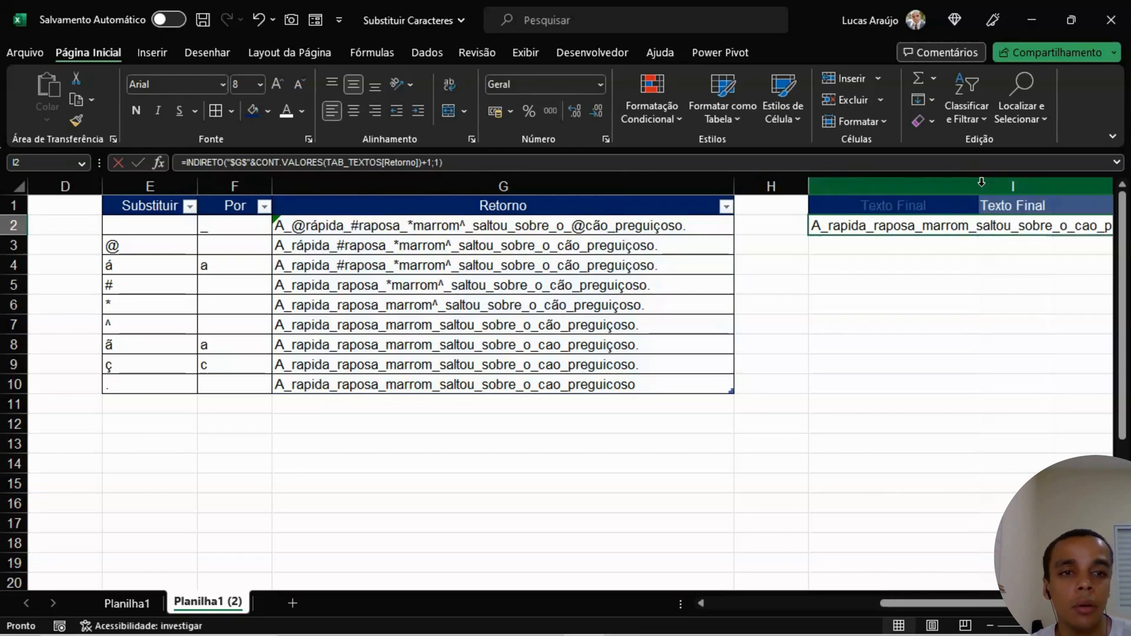
key("Right")
key("Right")
key("Right")
key("Left")
key("Left")
key("Left")
key("Left")
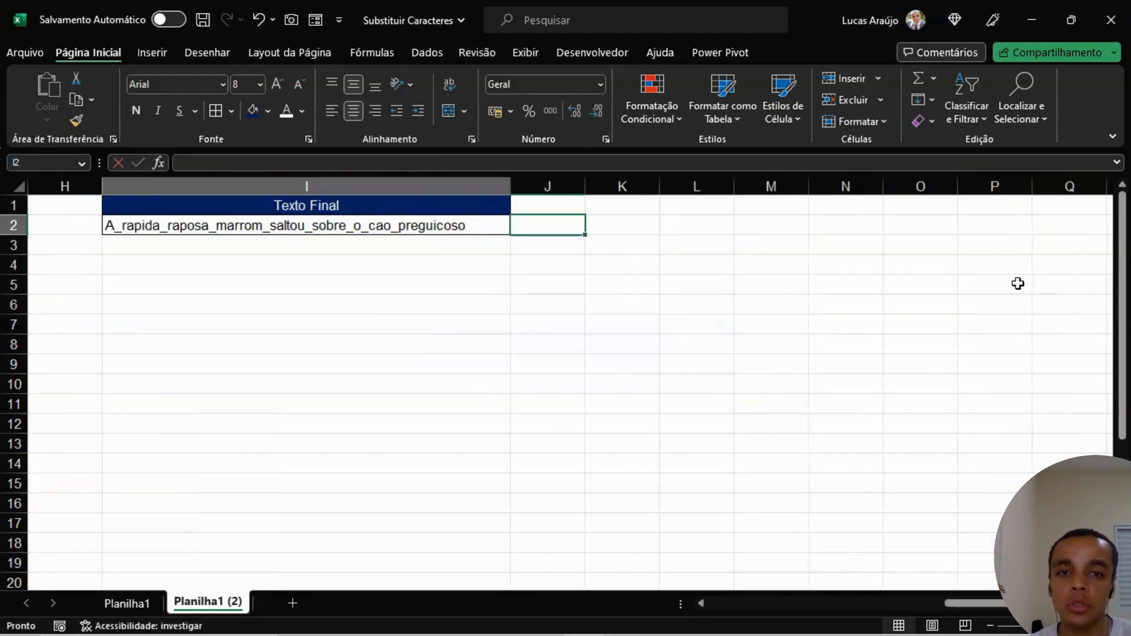
key("Right")
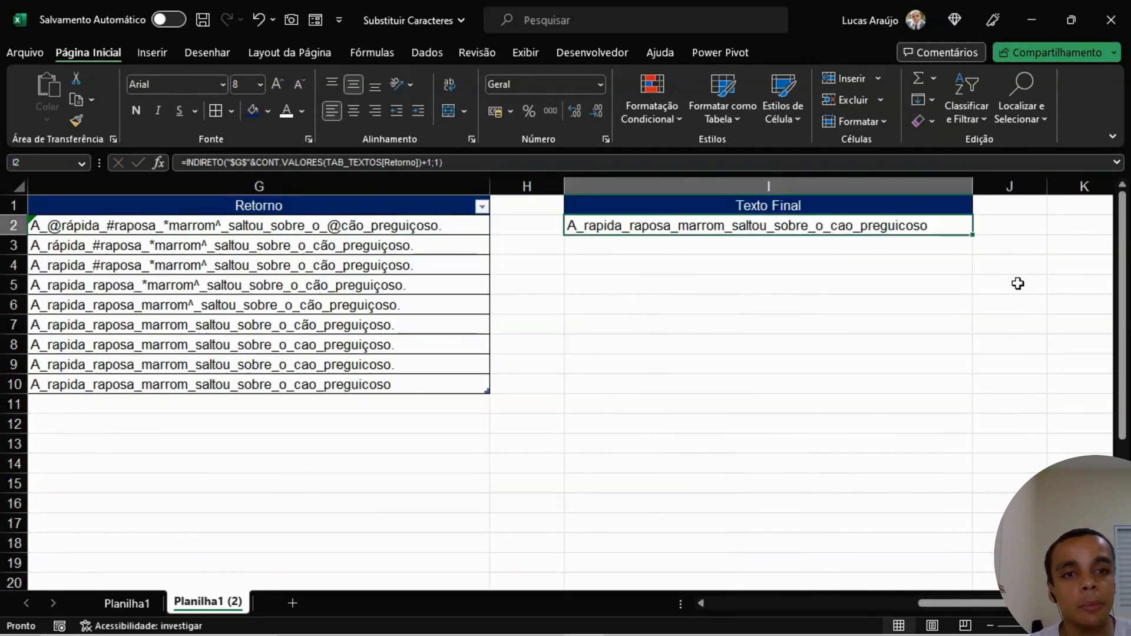
key("Left")
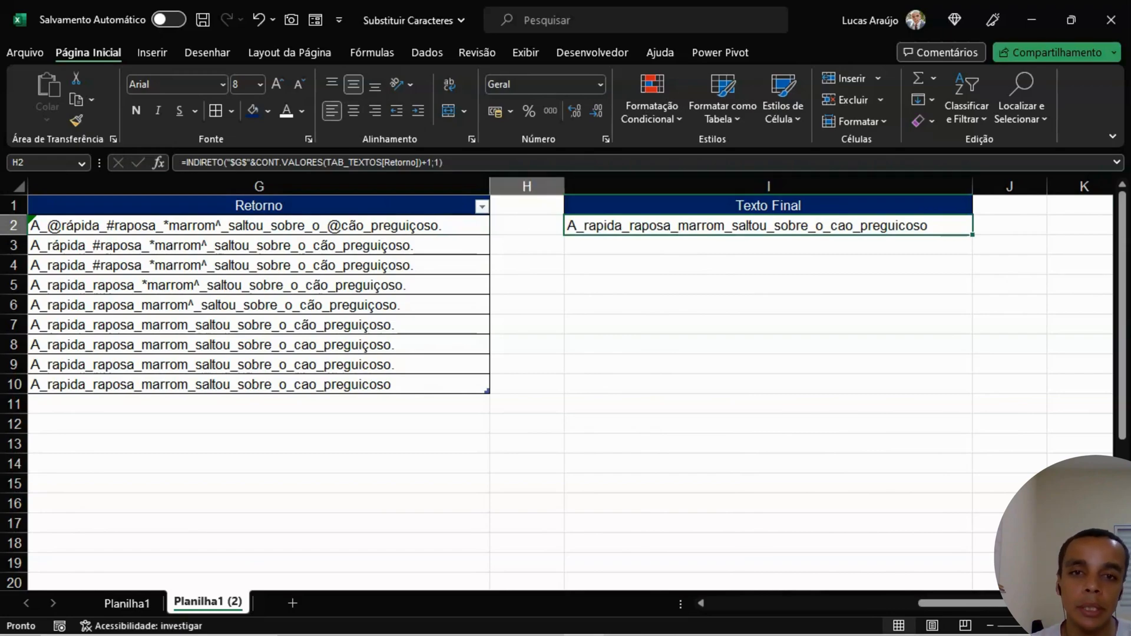
Step: Copy the sample text "!O ^sucesso é ^conquistado com &dedicação *e ^perseverança." from A24 into the Texto Antigo cell C2
key("Home")
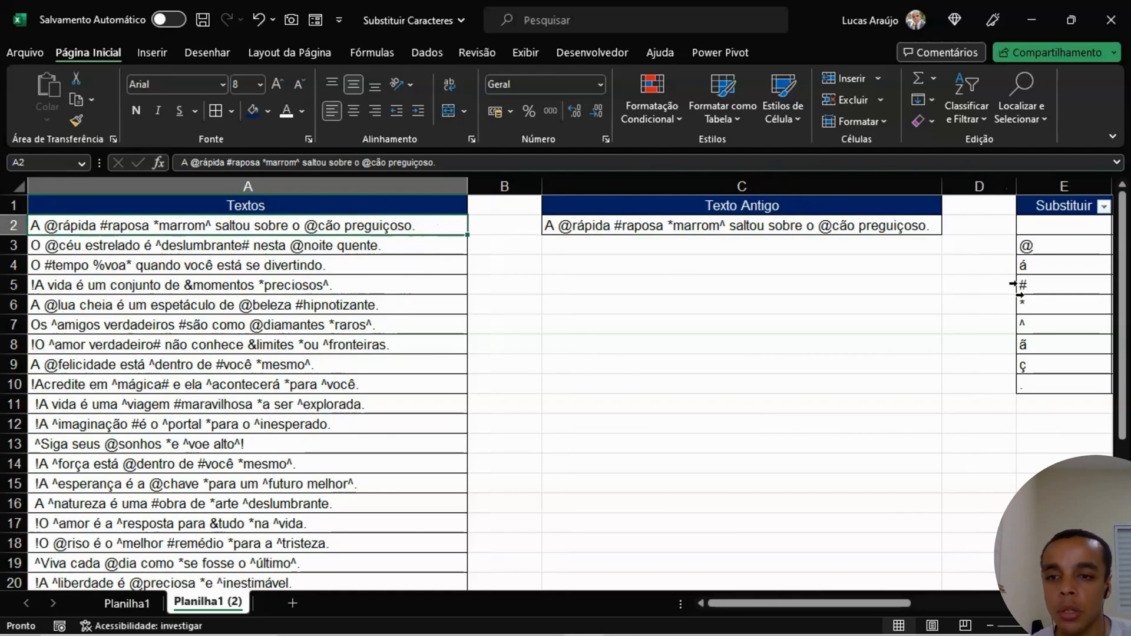
scroll(203, 446, "down", 5)
scroll(202, 445, "down", 1)
left_click(348, 364)
key("ctrl+c")
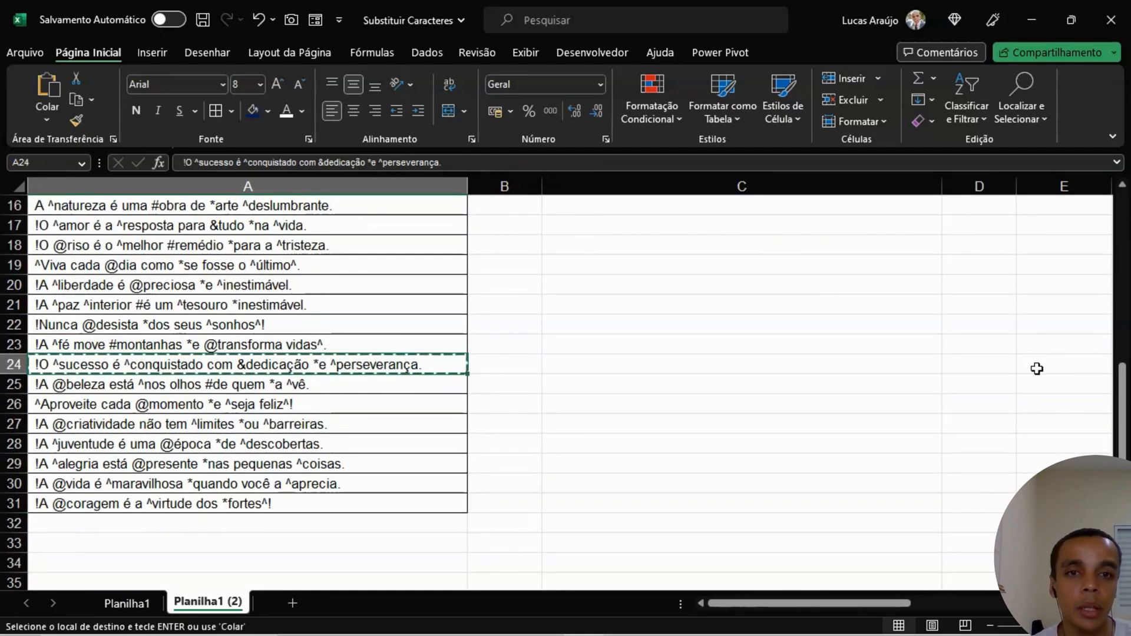
scroll(1037, 369, "up", 8)
left_click(784, 224)
key("Return")
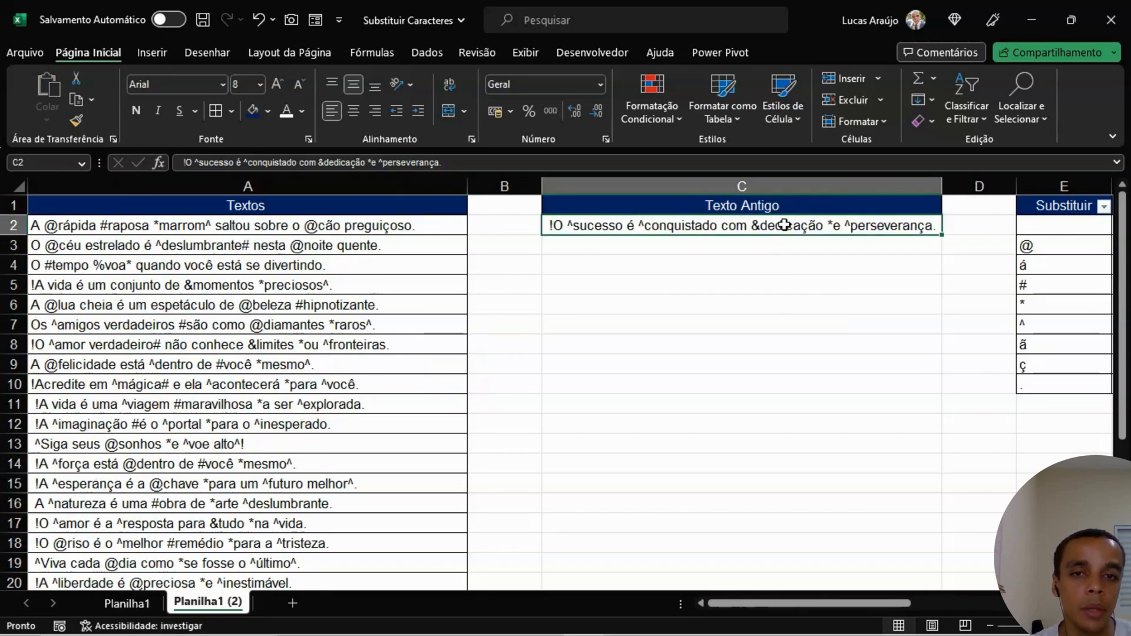
Step: Check the Texto Final result in I2 for characters the substitution table does not yet handle
left_click(788, 306)
left_click_drag(791, 602, 981, 602)
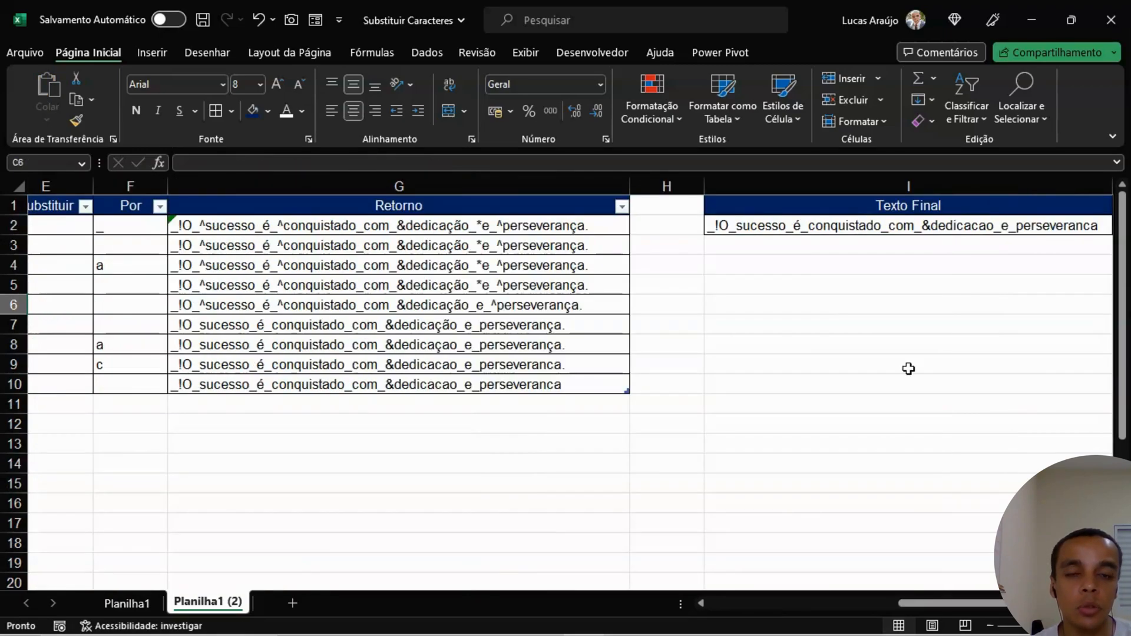
left_click(718, 227)
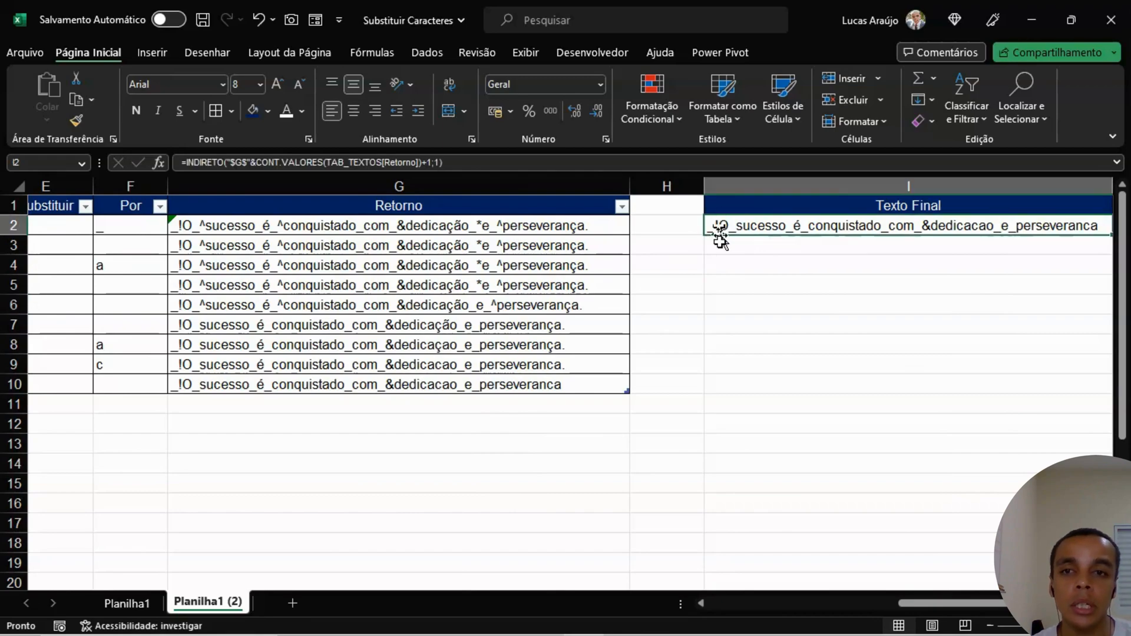
left_click(721, 301)
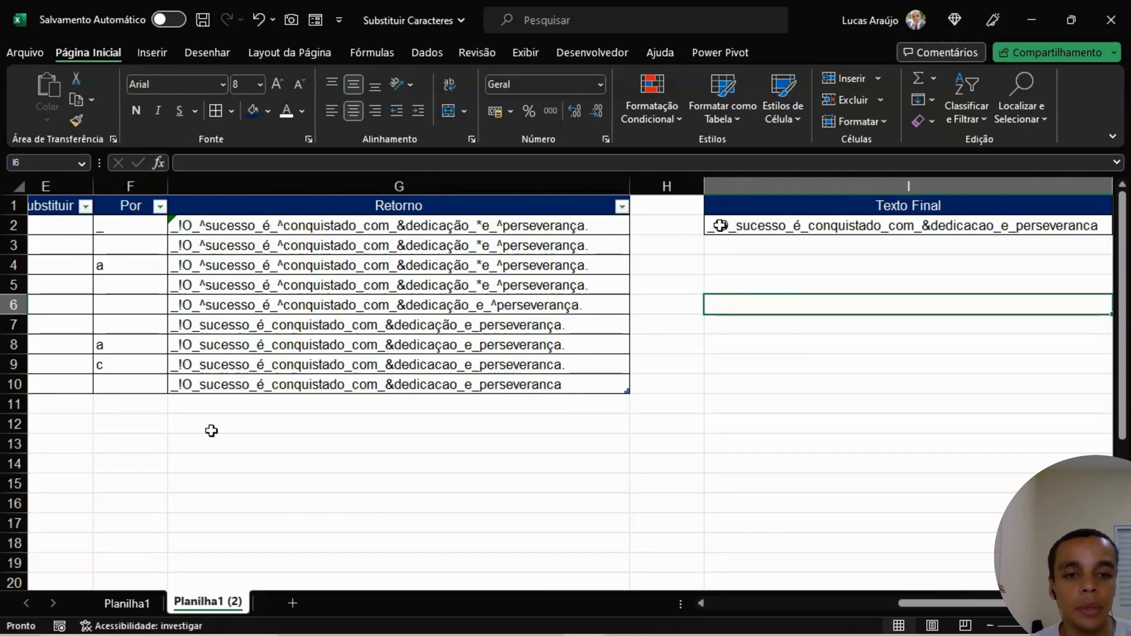
Step: Add ! to the Substituir column in E11 with no replacement and check the Texto Final result
left_click_drag(945, 596, 877, 602)
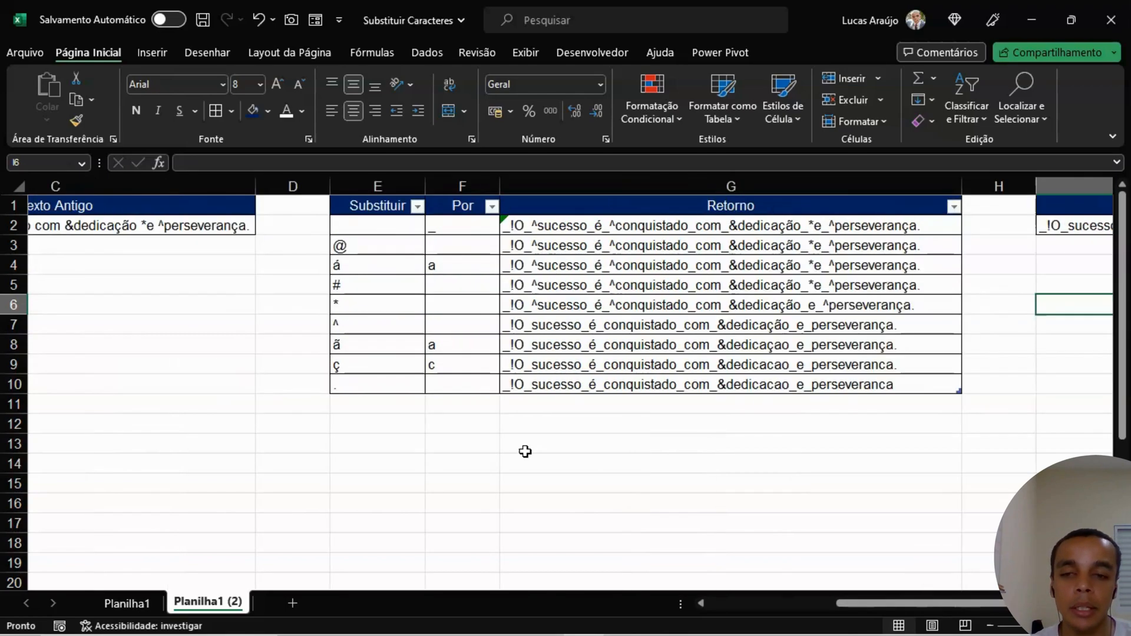
left_click(381, 401)
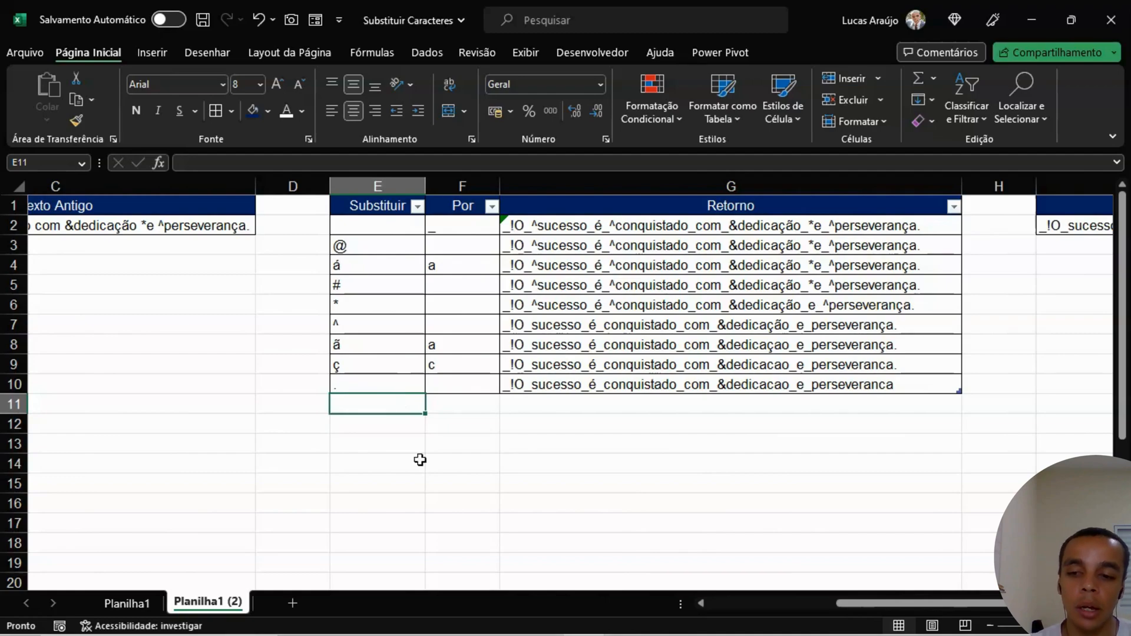
type("!")
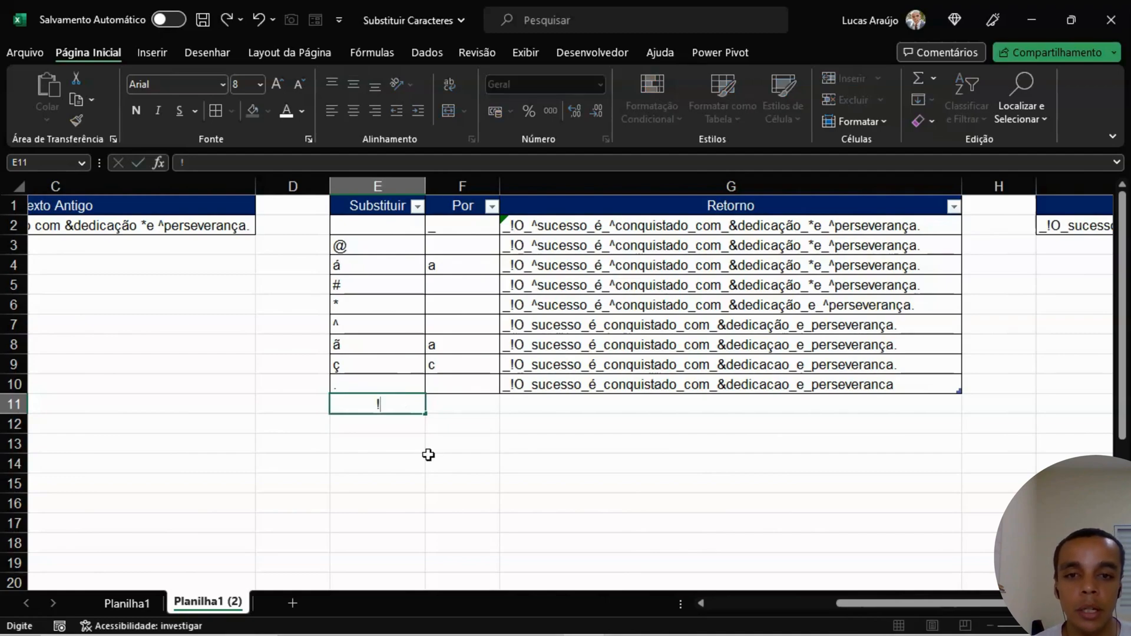
key("Right")
key("Right")
key("Right")
key("Right")
key("Right")
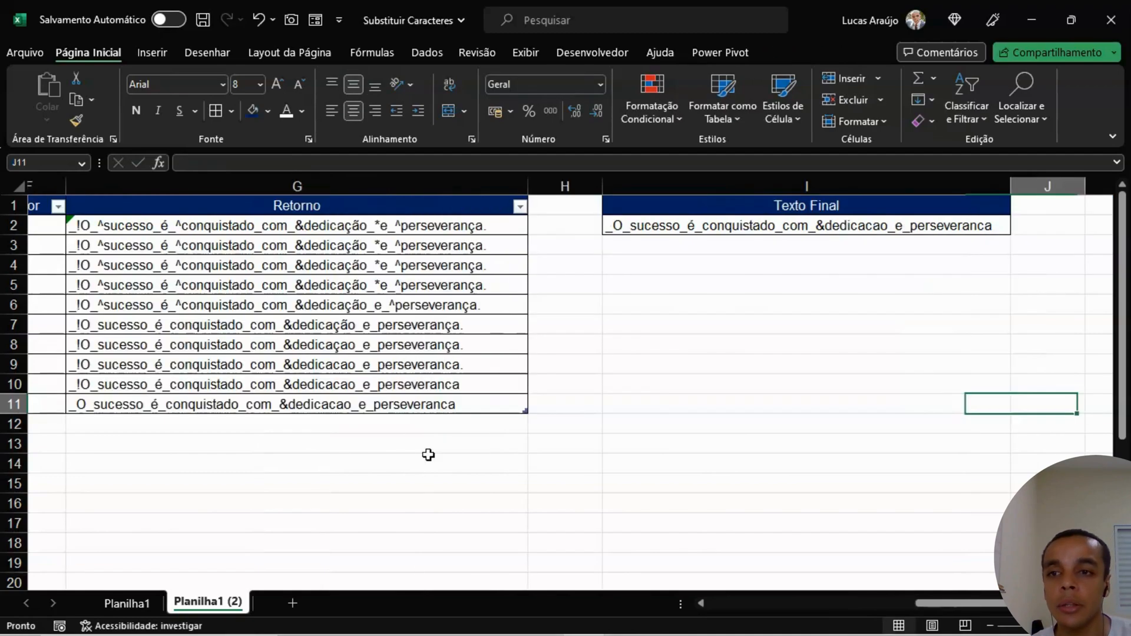
key("Right")
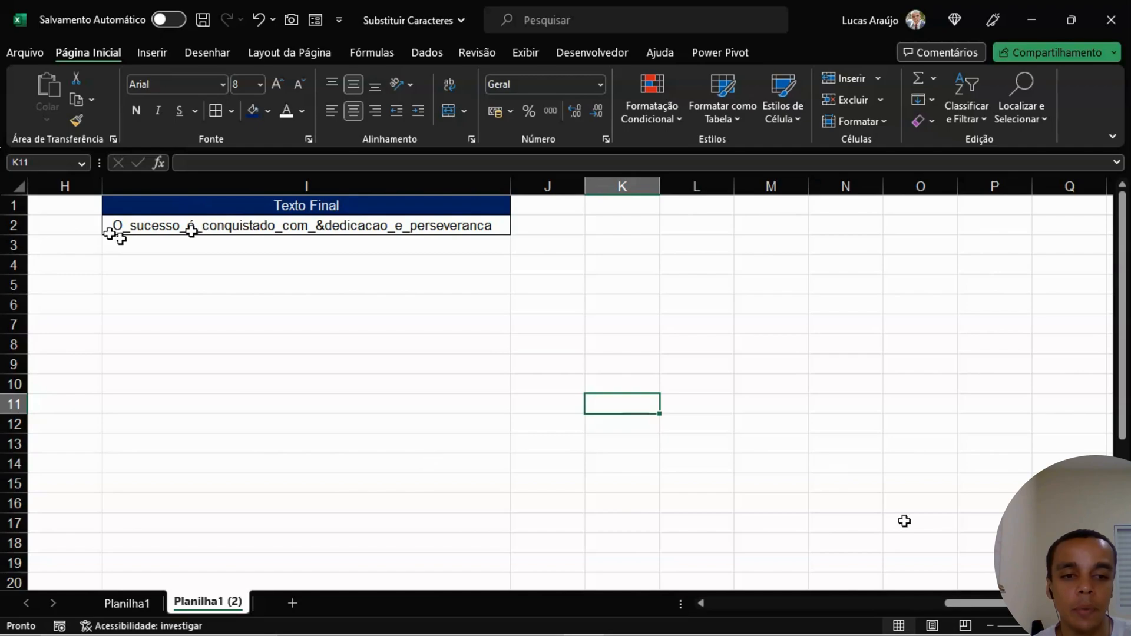
Step: Add substitution rows replacing é with e in row 12 and & with nothing in row 13
left_click_drag(957, 603, 832, 607)
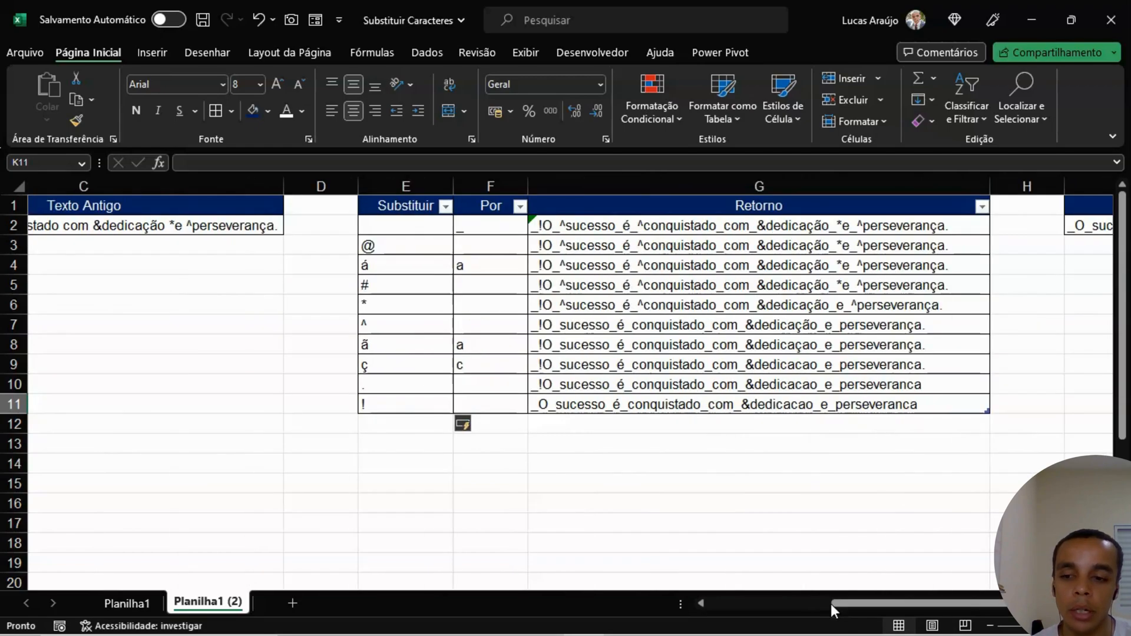
left_click(391, 423)
type("é")
key("Tab")
type("e")
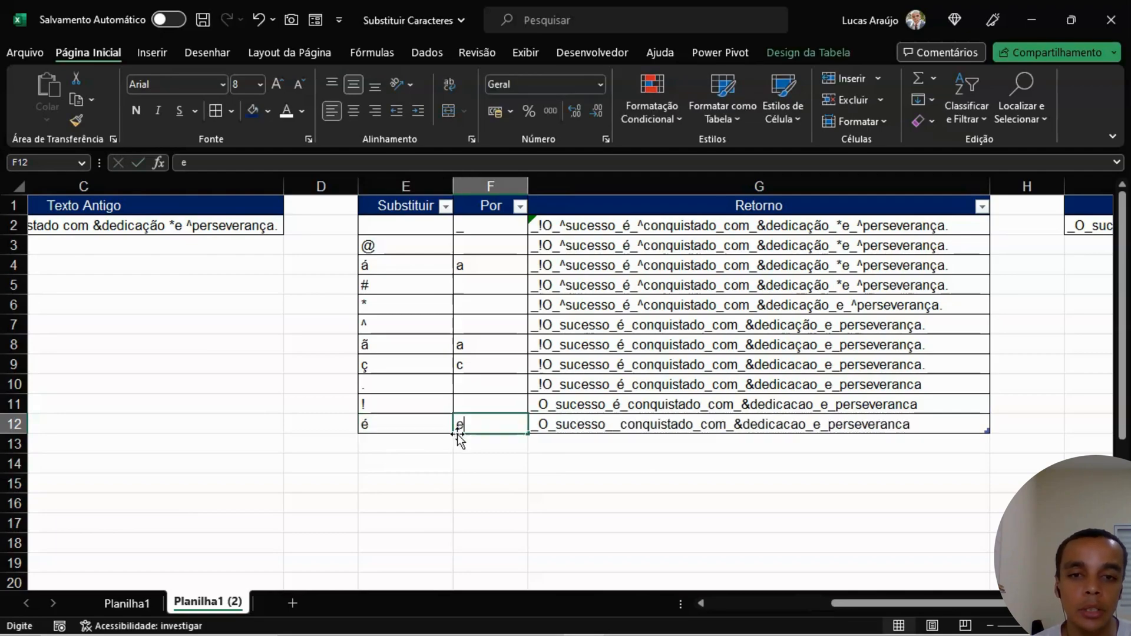
key("Return")
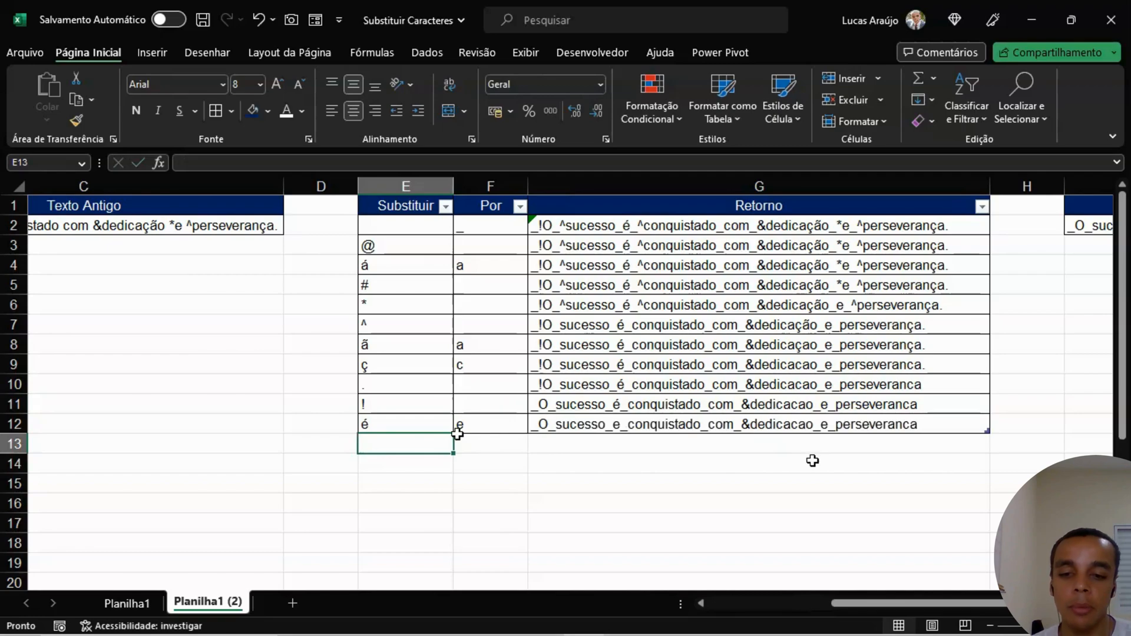
type("&")
key("Return")
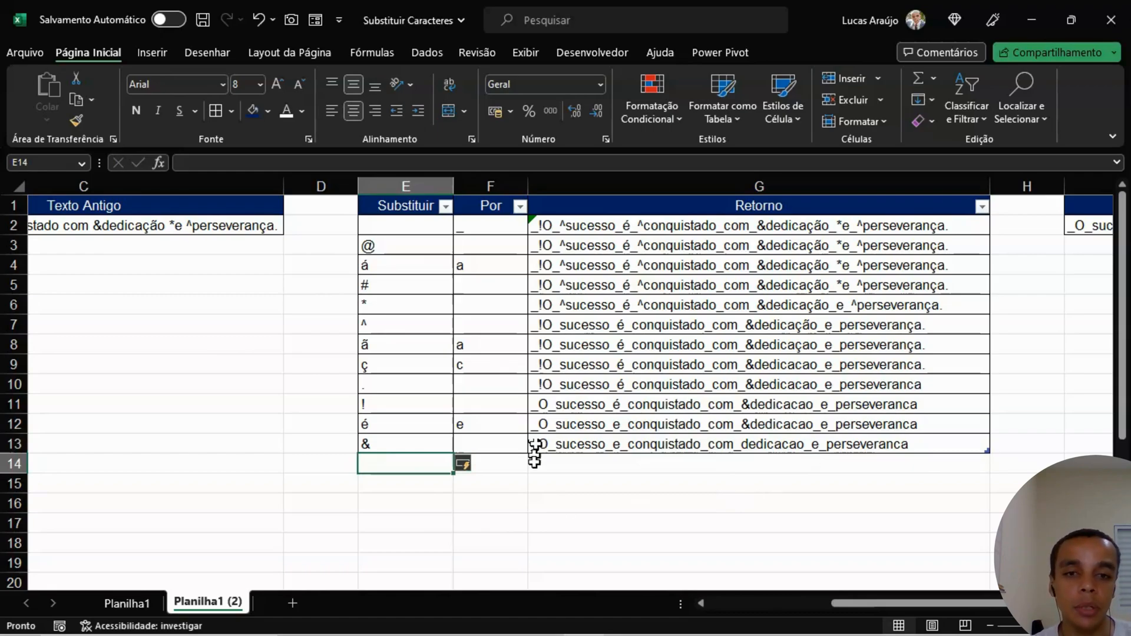
Step: Inspect the start of the Texto Antigo text in C2 for a leading space
left_click_drag(852, 604, 730, 605)
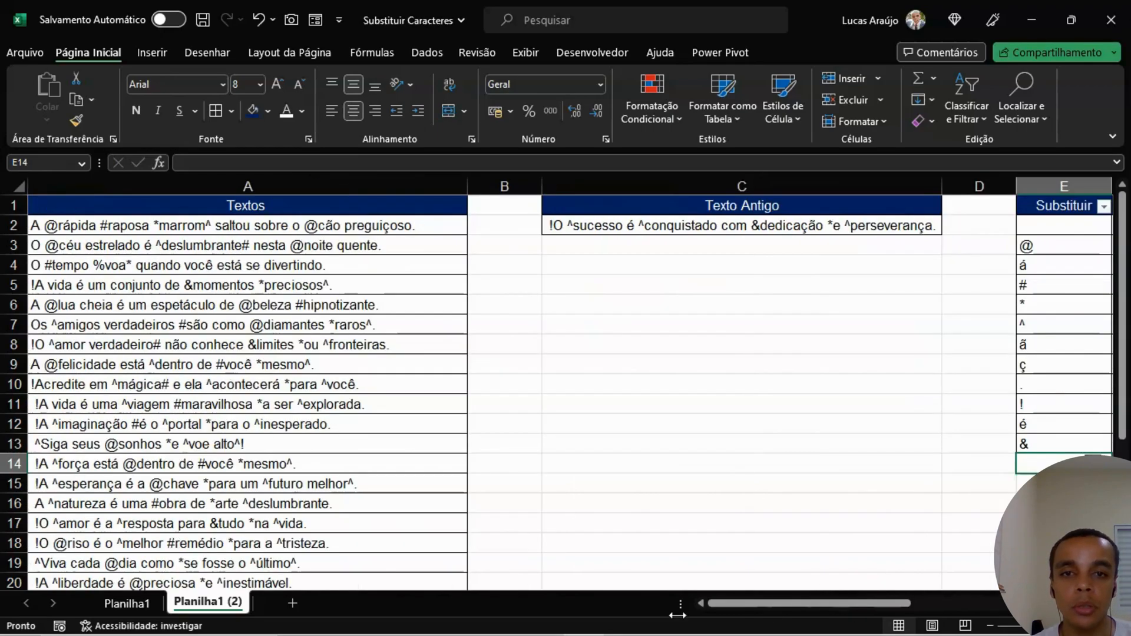
left_click(573, 228)
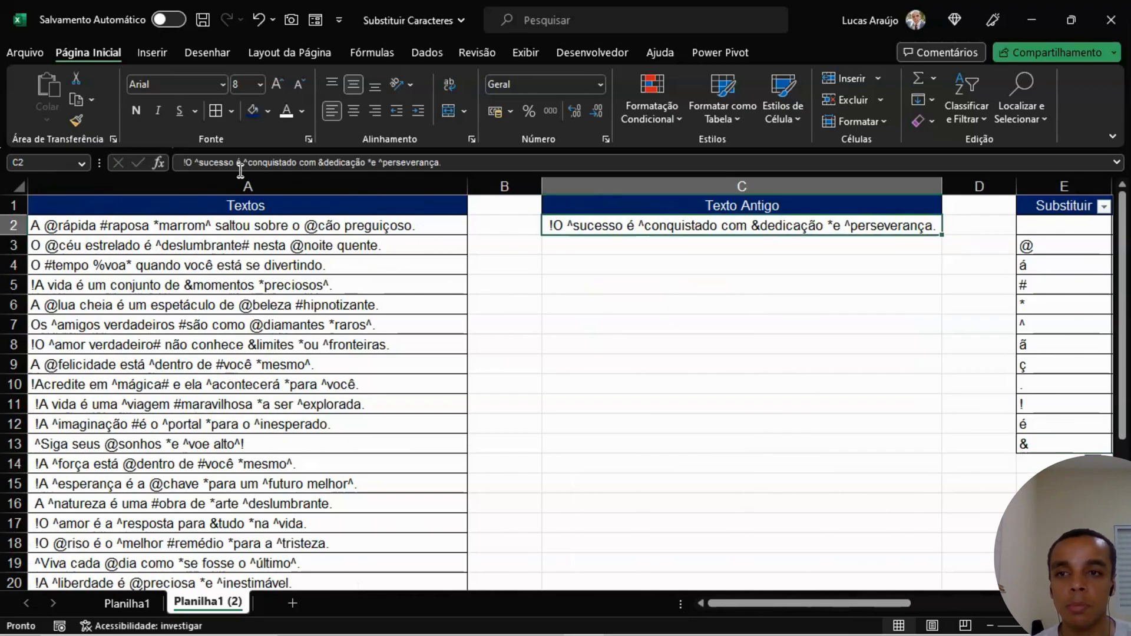
left_click(178, 162)
key("Escape")
left_click(774, 304)
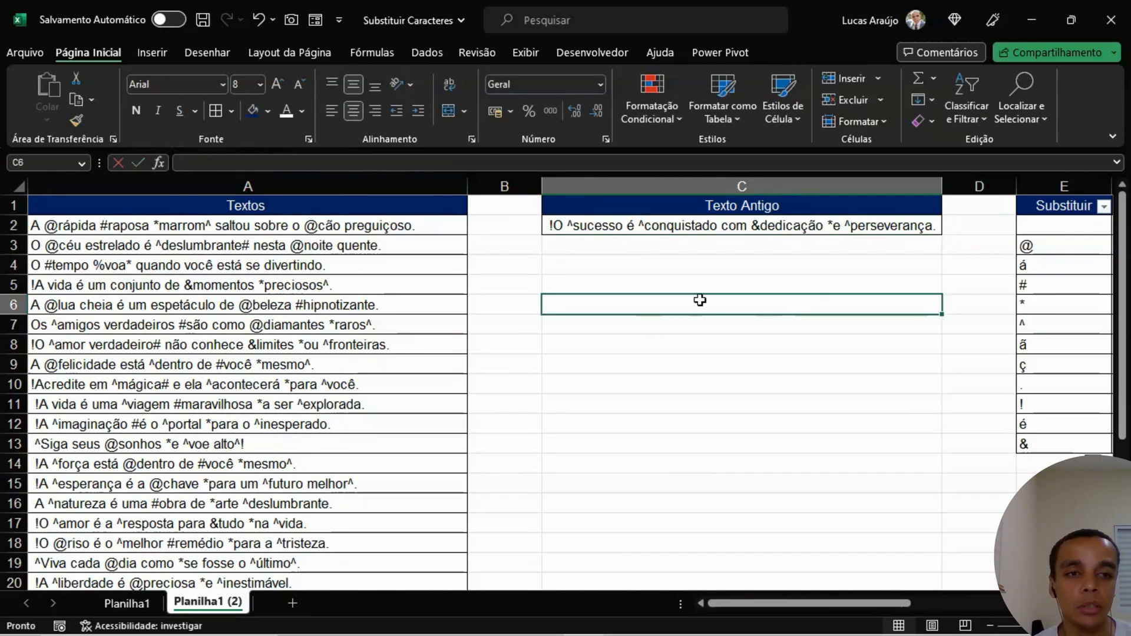
Step: Wrap the C2 reference in ARRUMAR within the G2 formula, giving =SUBSTITUIR(ARRUMAR(C2);E2;F2)
left_click_drag(813, 600, 908, 579)
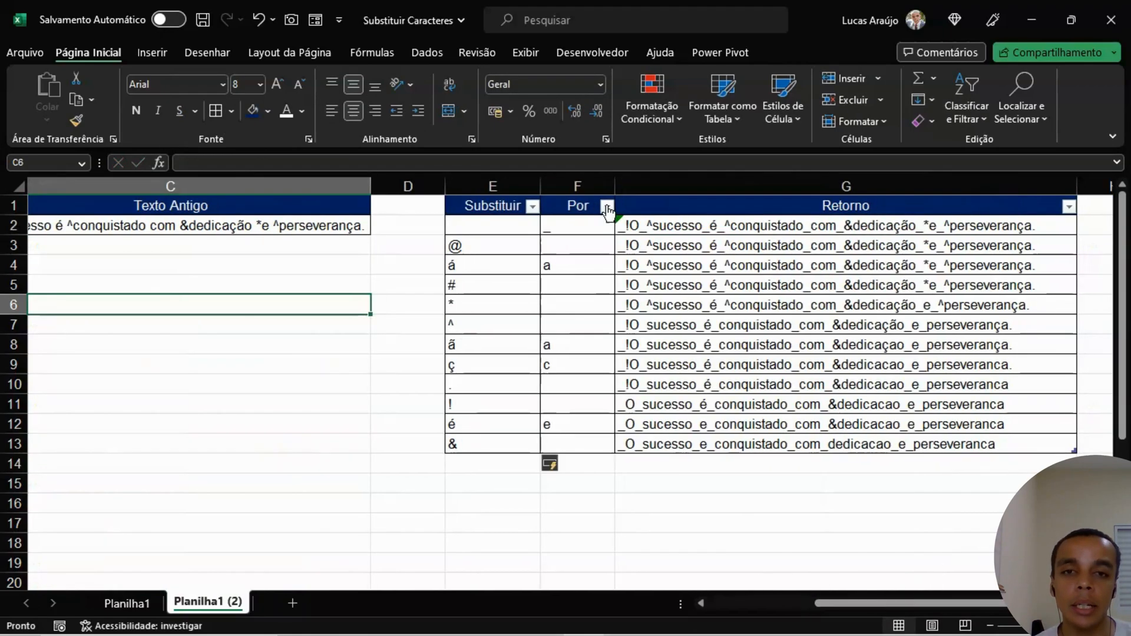
left_click(685, 228)
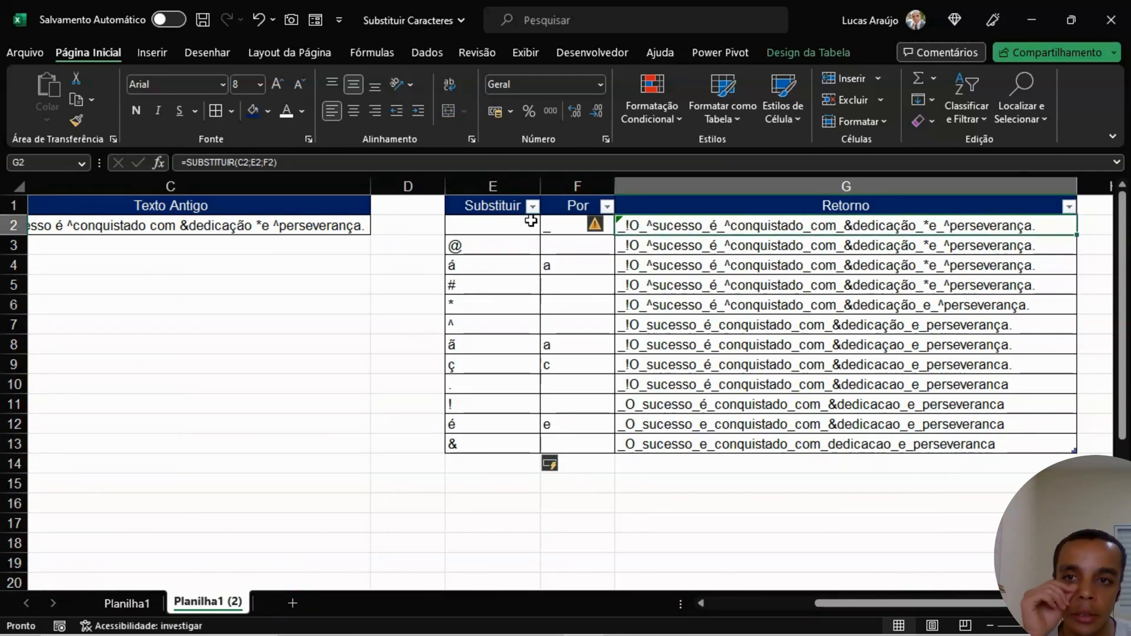
left_click(252, 163)
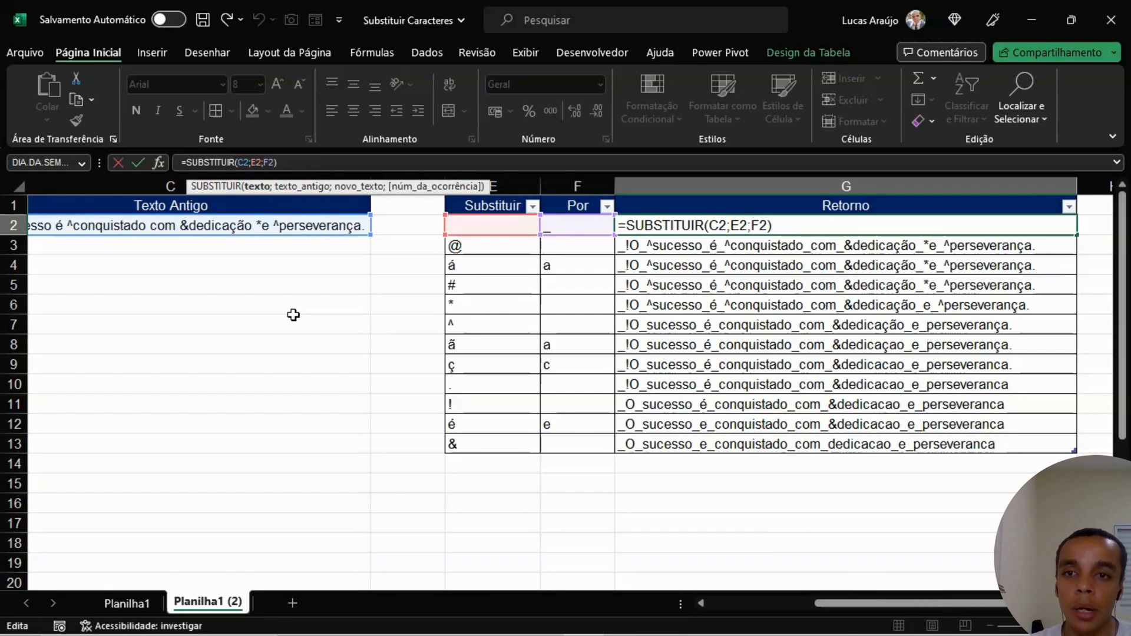
type("arrumar(C2")
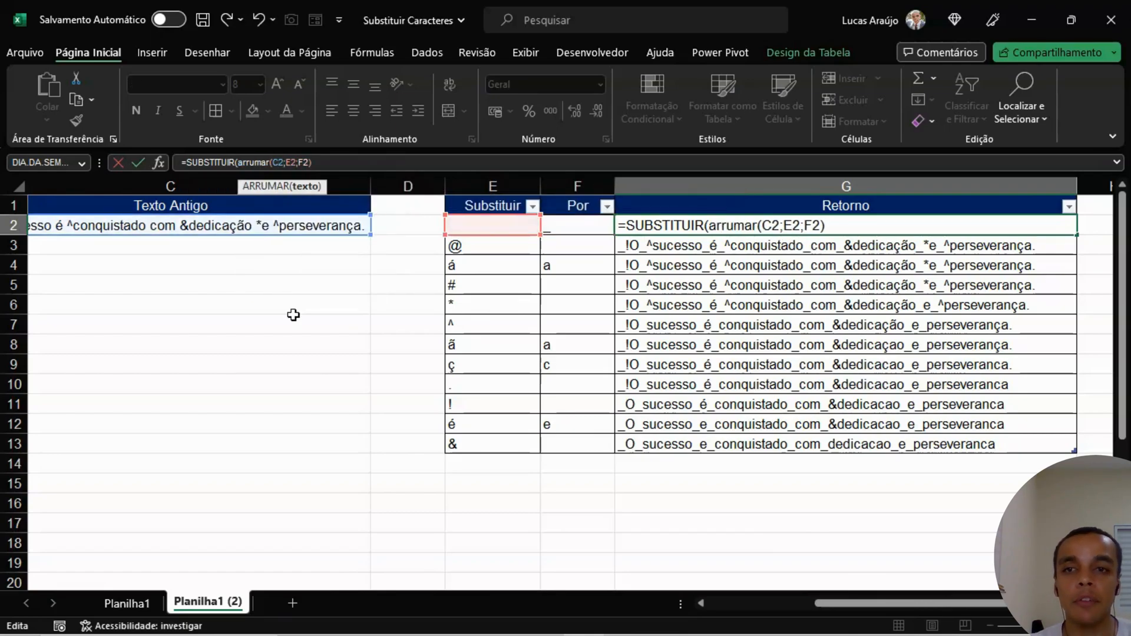
type(")")
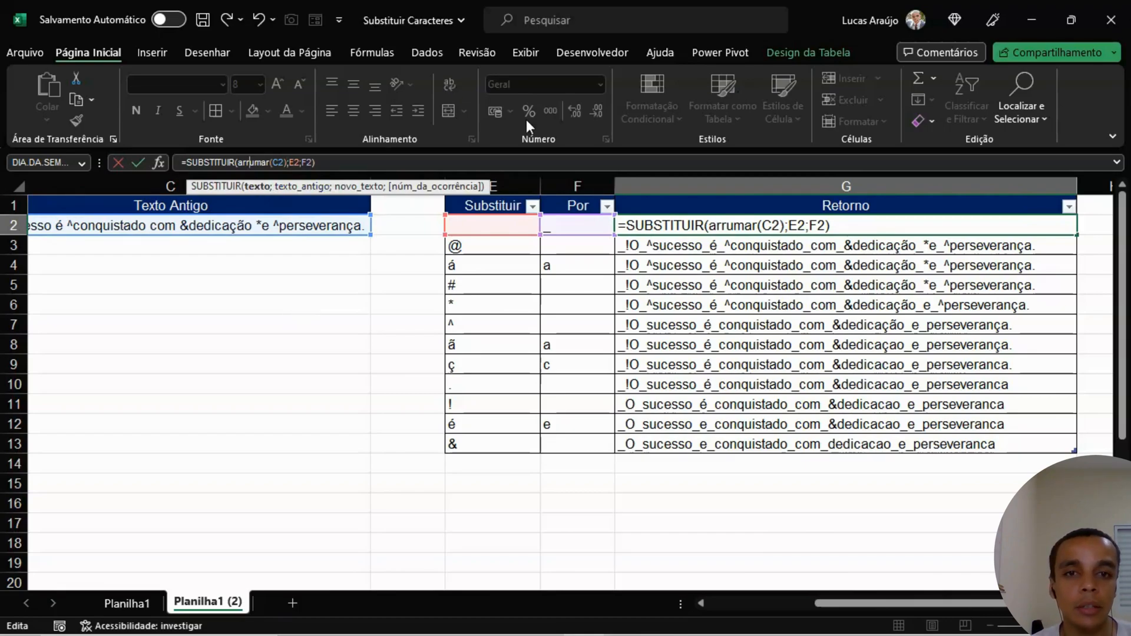
key("Return")
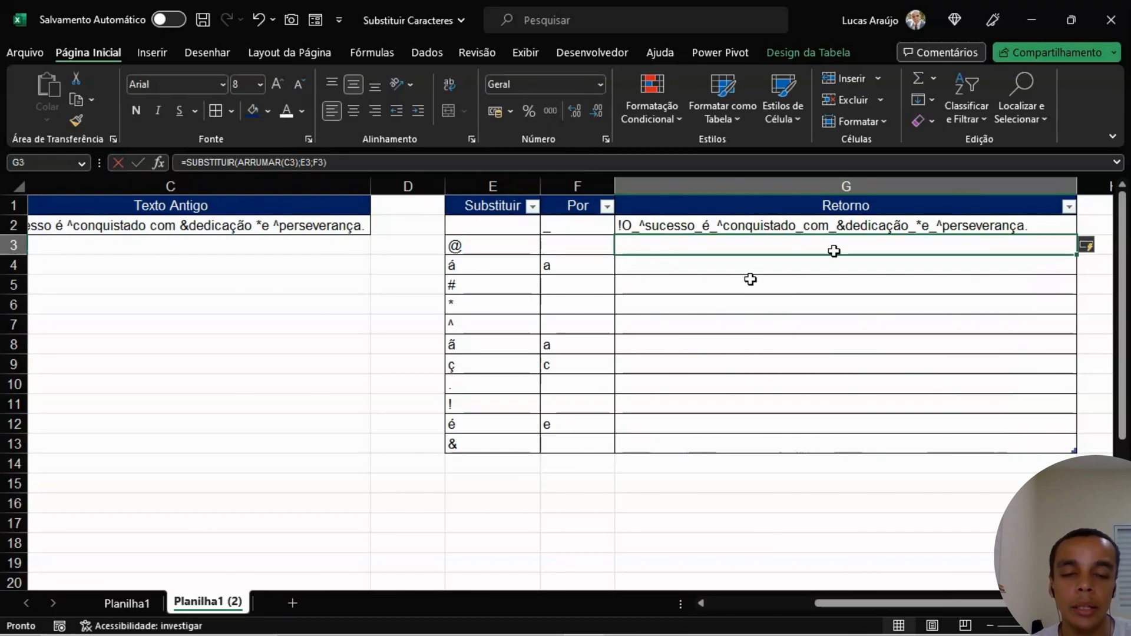
Step: Undo the automatic calculated column fill in Retorno, keeping the ARRUMAR formula only in G2
left_click(642, 232)
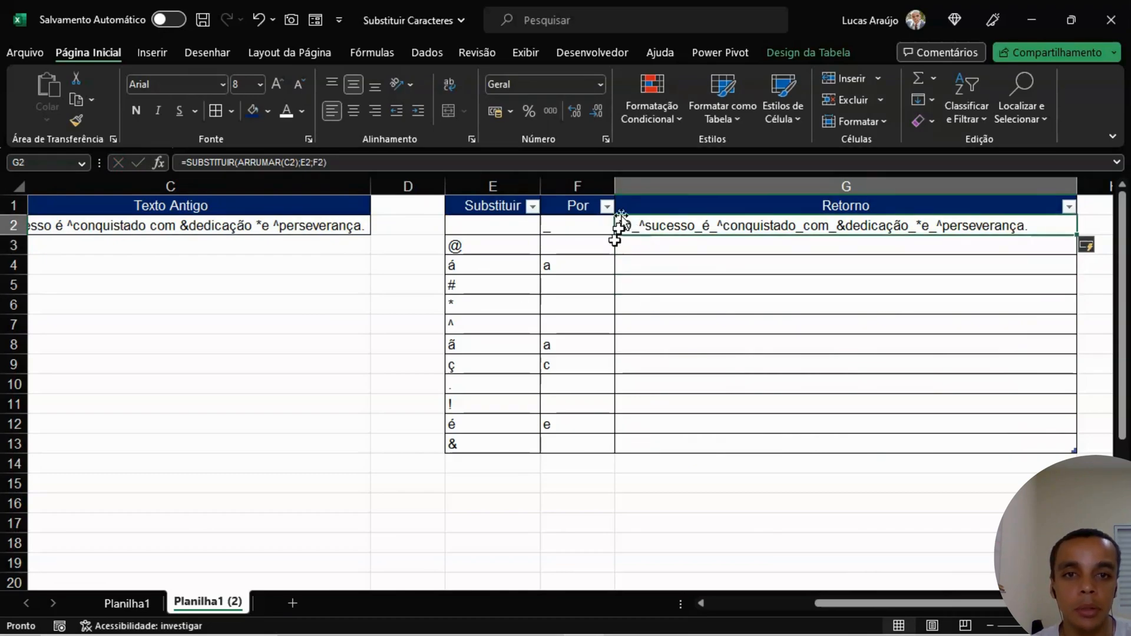
left_click(712, 246)
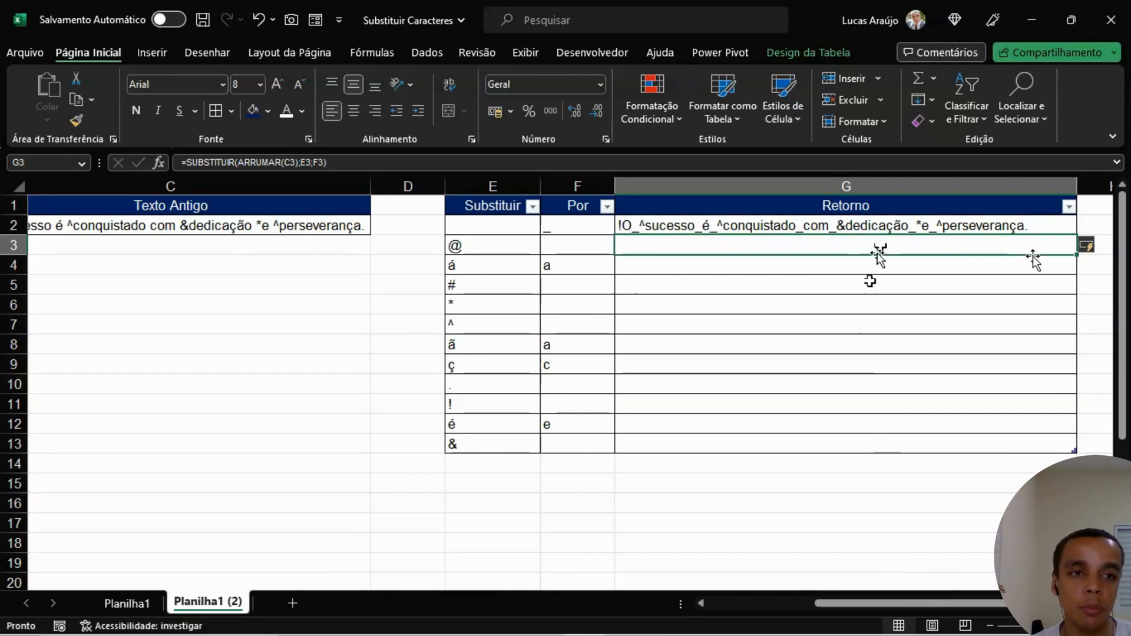
left_click(1094, 247)
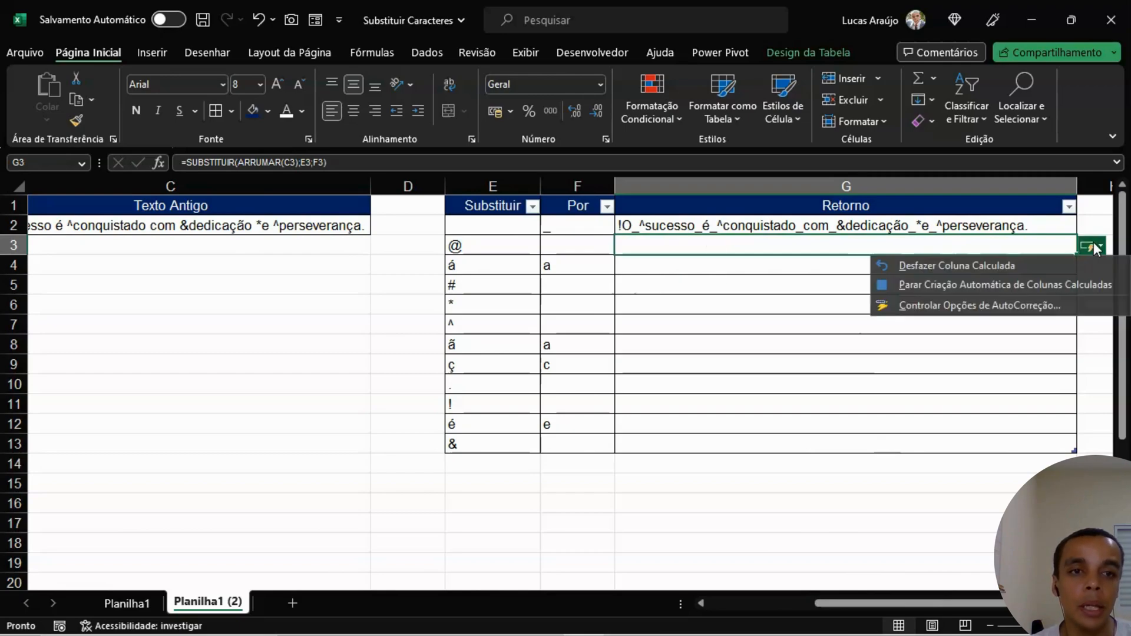
left_click(954, 265)
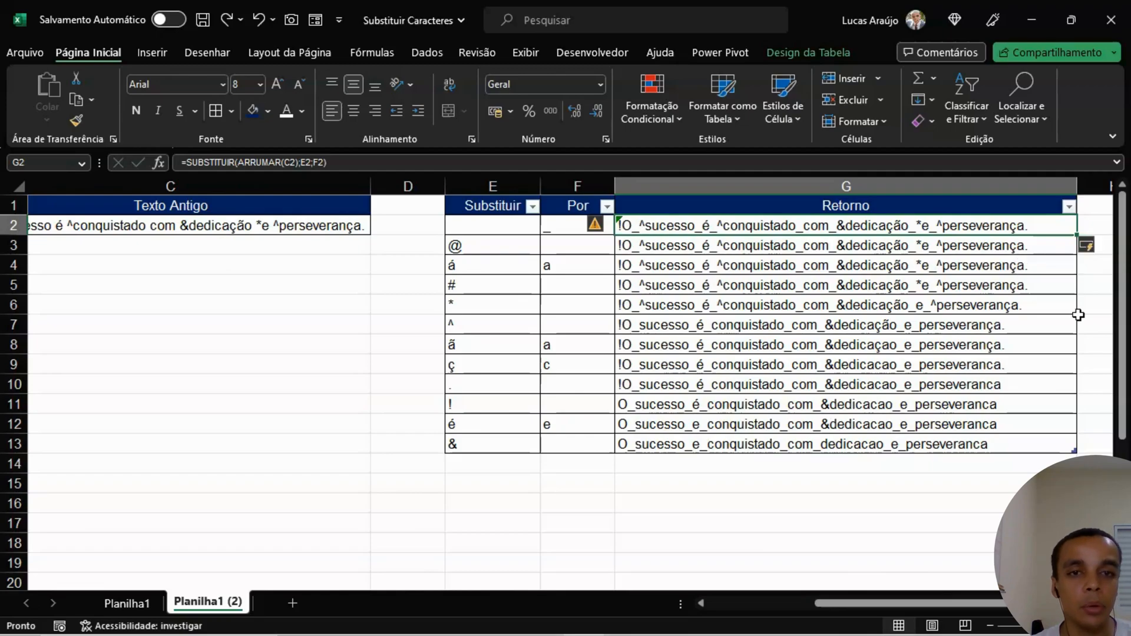
Step: Review the Retorno formulas in G3 and G13 and the Texto Final result in I2
scroll(795, 288, "right", 1)
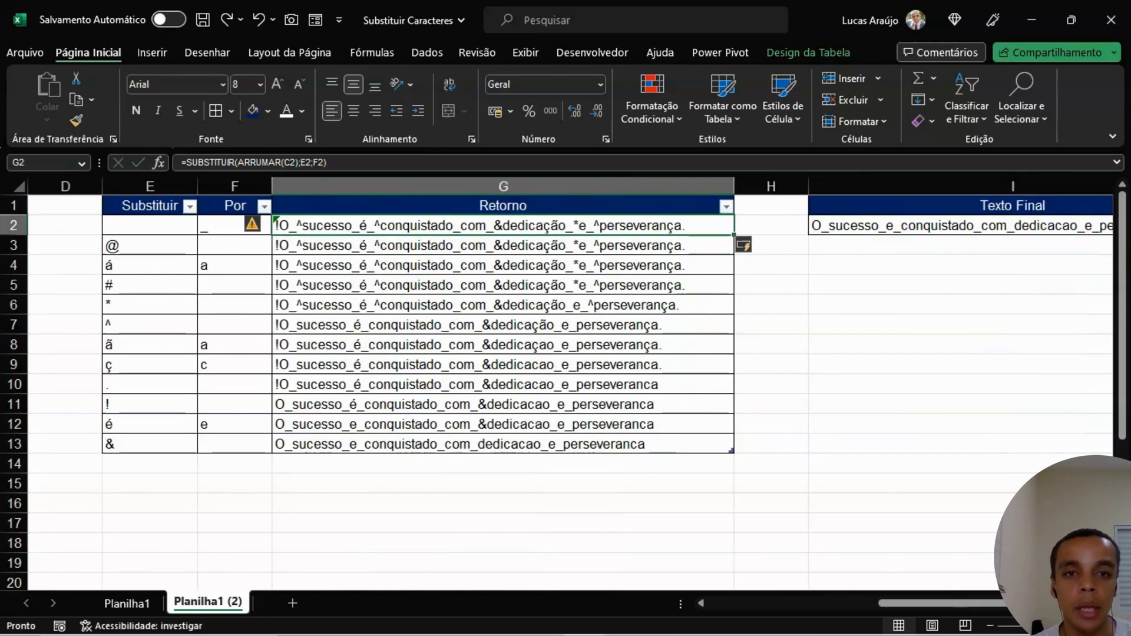
left_click(749, 245)
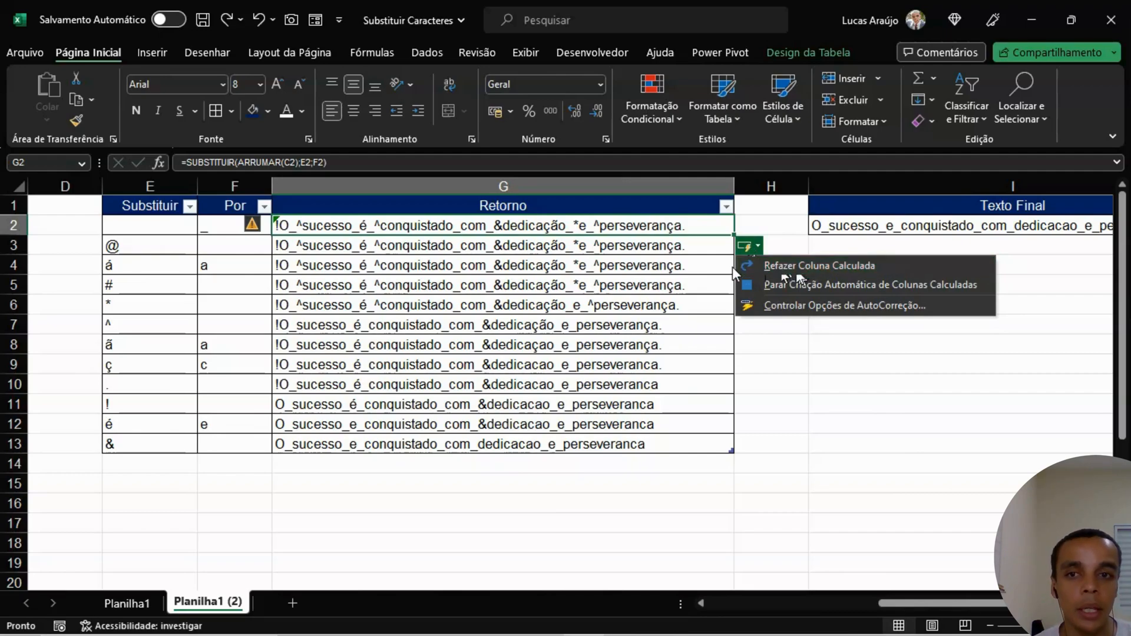
left_click(683, 244)
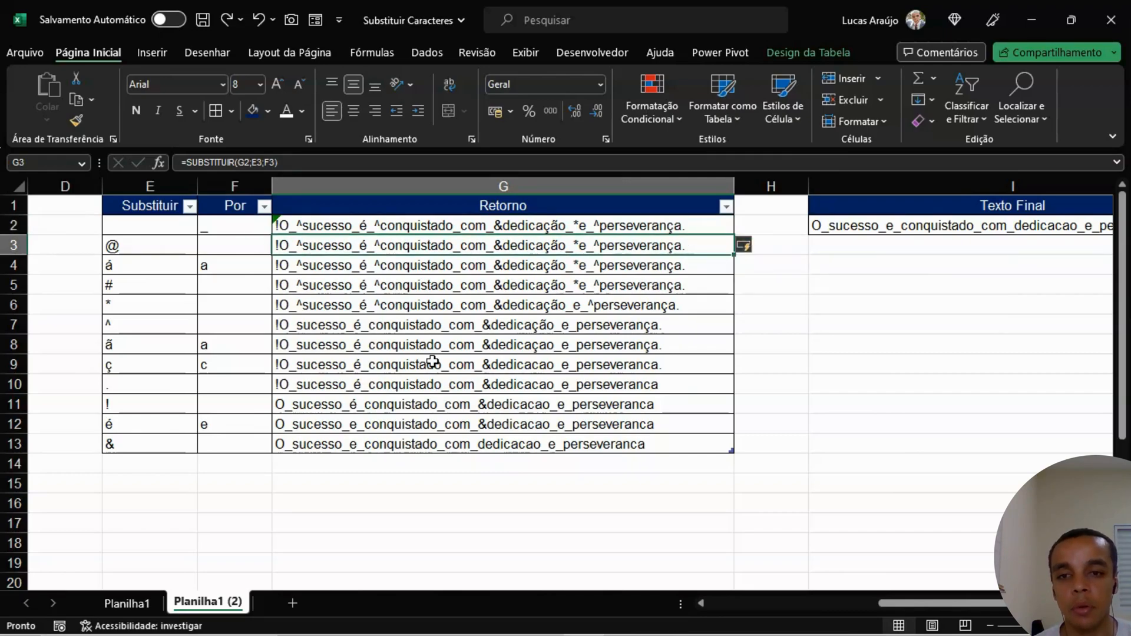
left_click(341, 447)
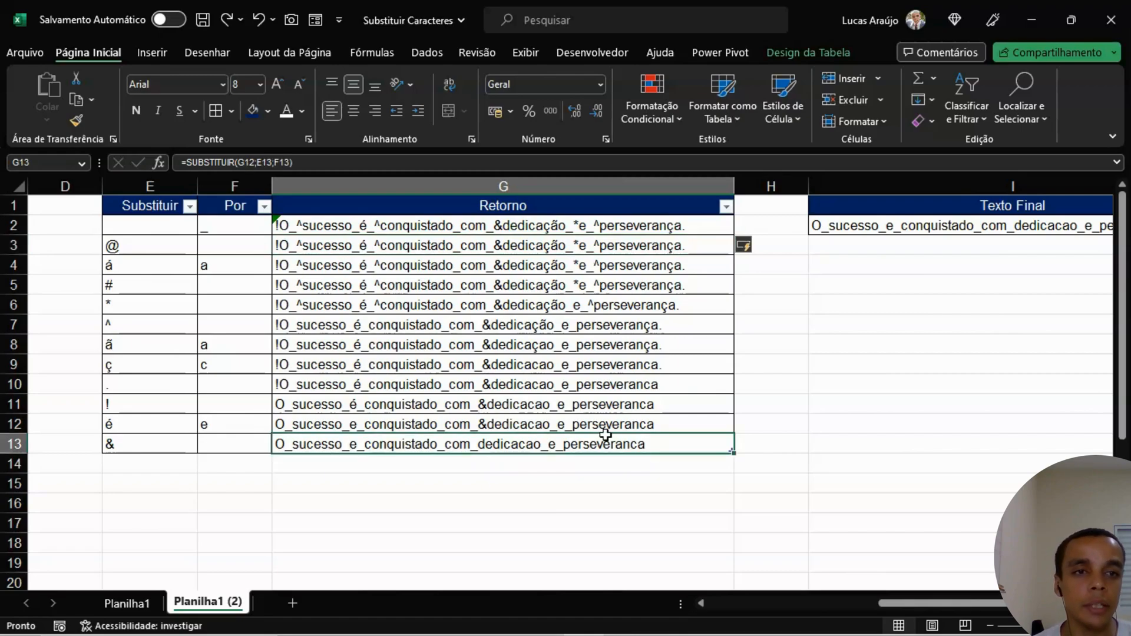
left_click(954, 236)
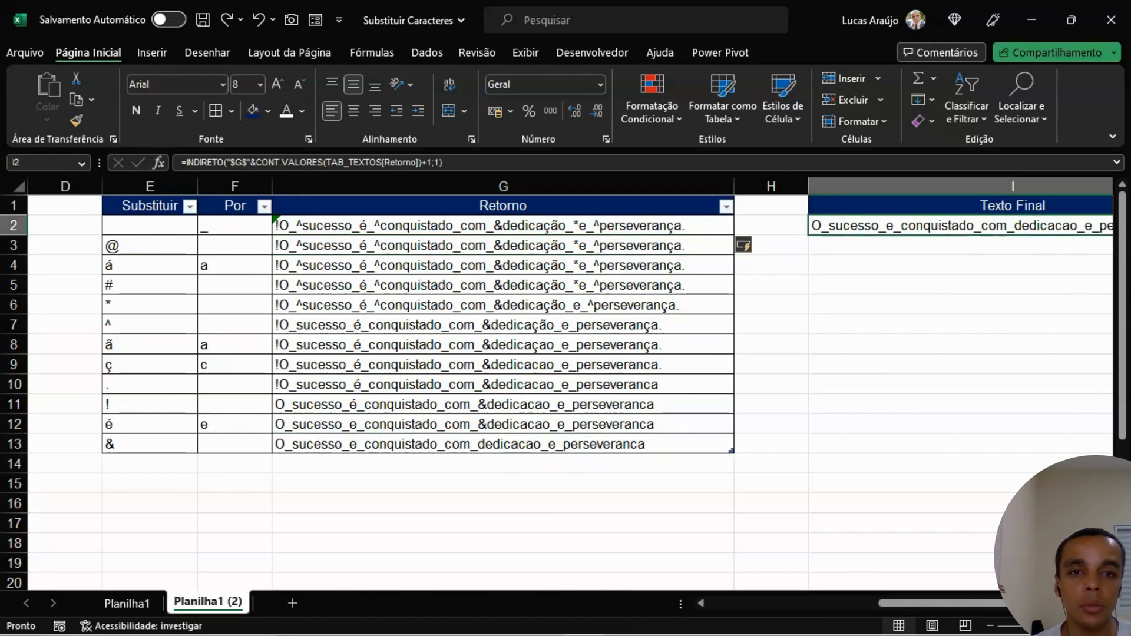
scroll(987, 238, "right", 3)
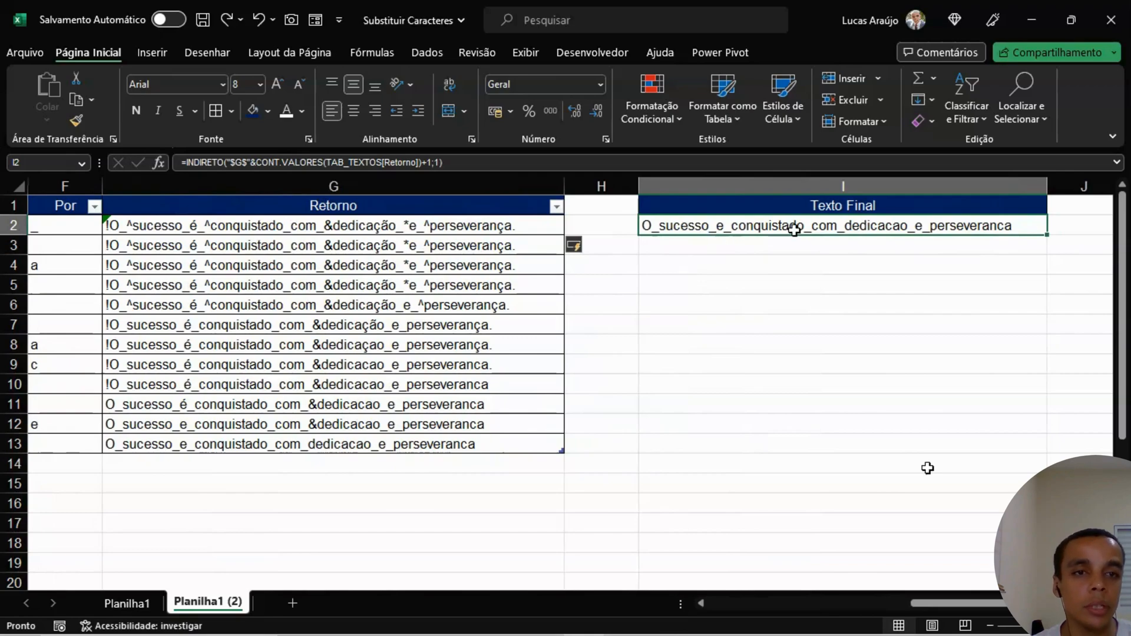